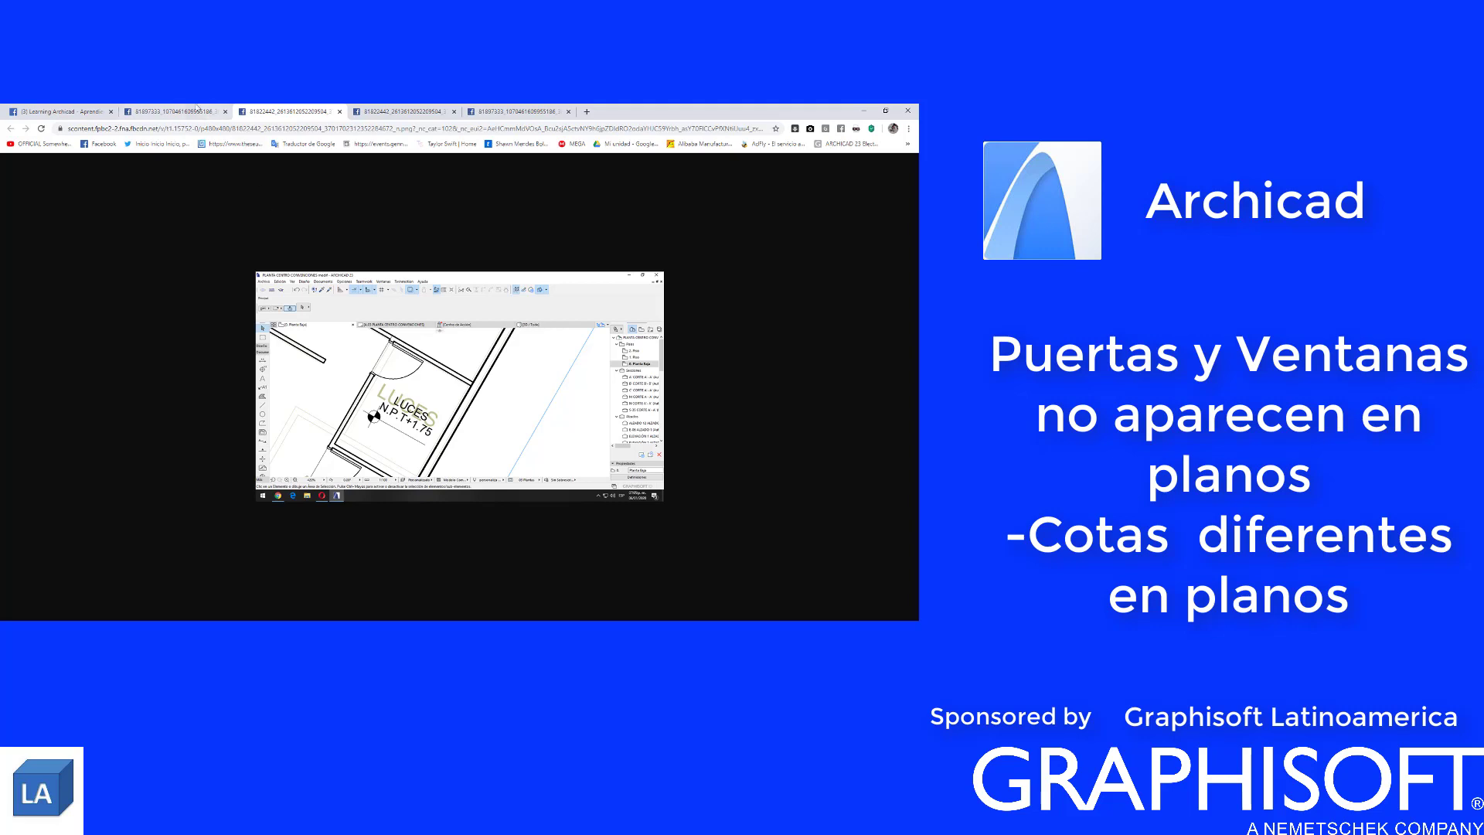
View the zoomed plan screenshot tab, then go back to the Facebook inbox conversation
{"action": "left_click", "coordinate": [176, 111]}
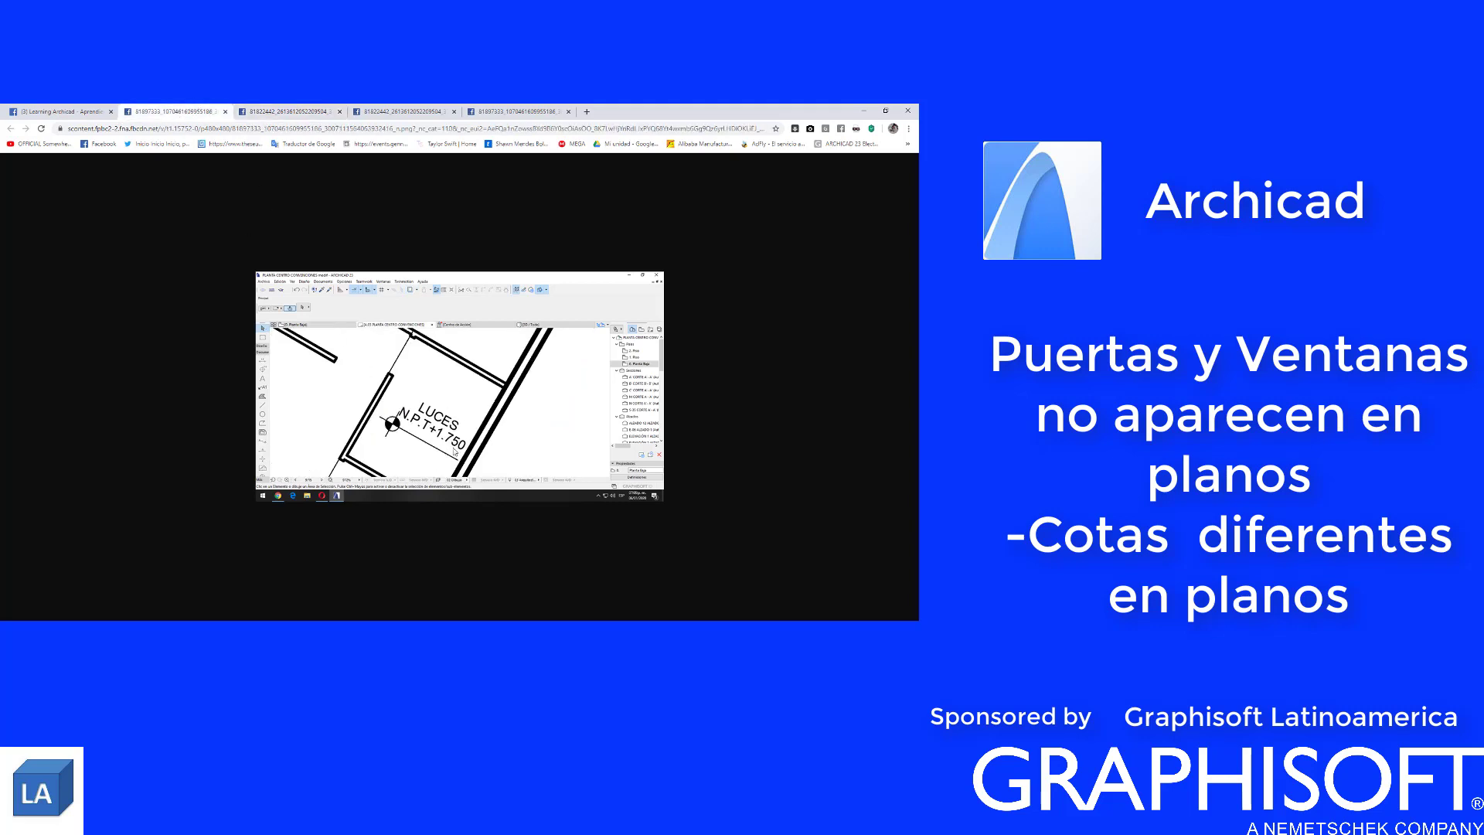
{"action": "left_click", "coordinate": [77, 112]}
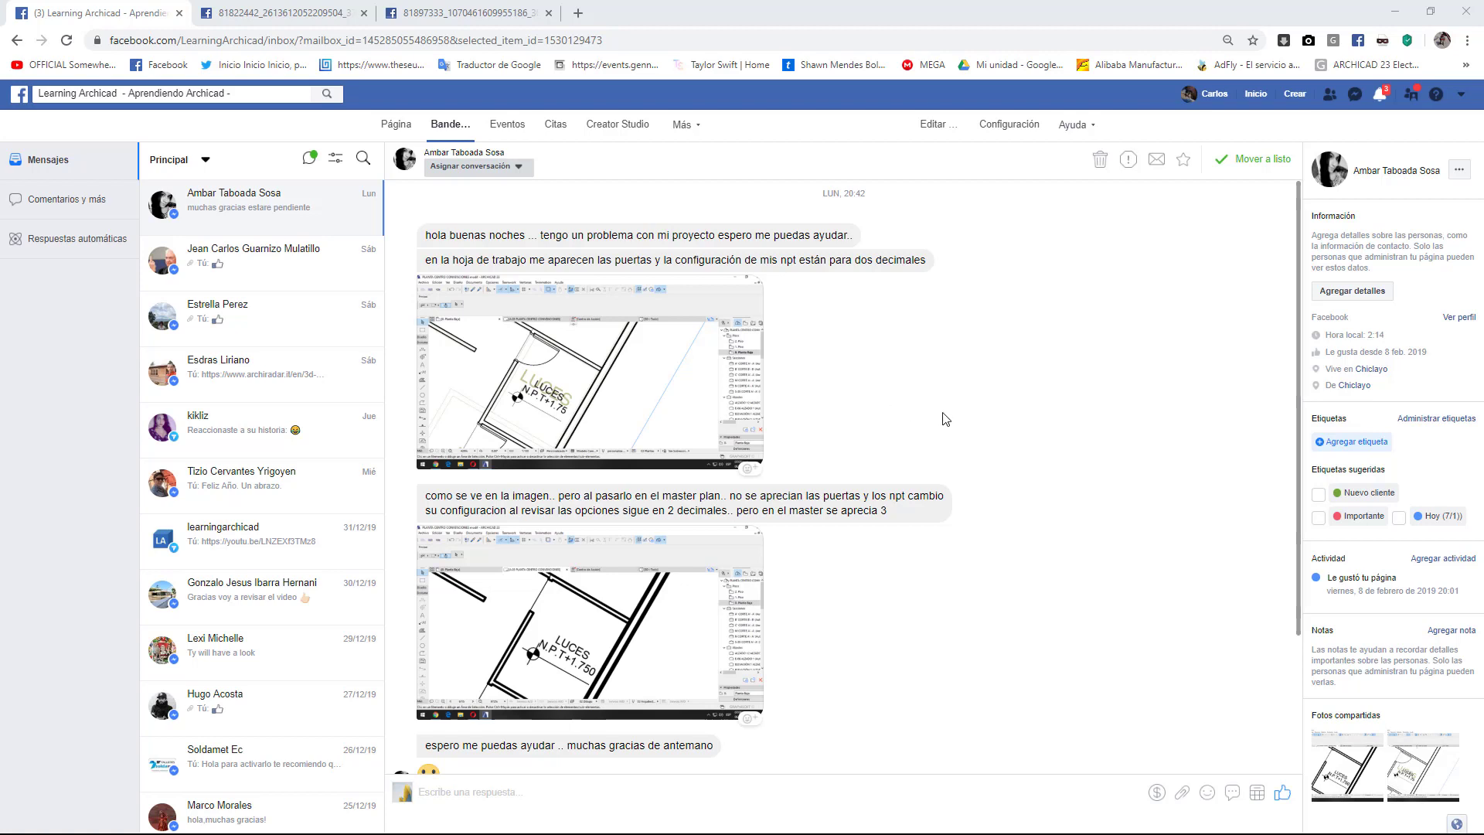
Compare the worksheet screenshot (door, N.P.T+1.75) with the master plan (N.P.T+1.750, no door), then return to the inbox
{"action": "left_click", "coordinate": [616, 378]}
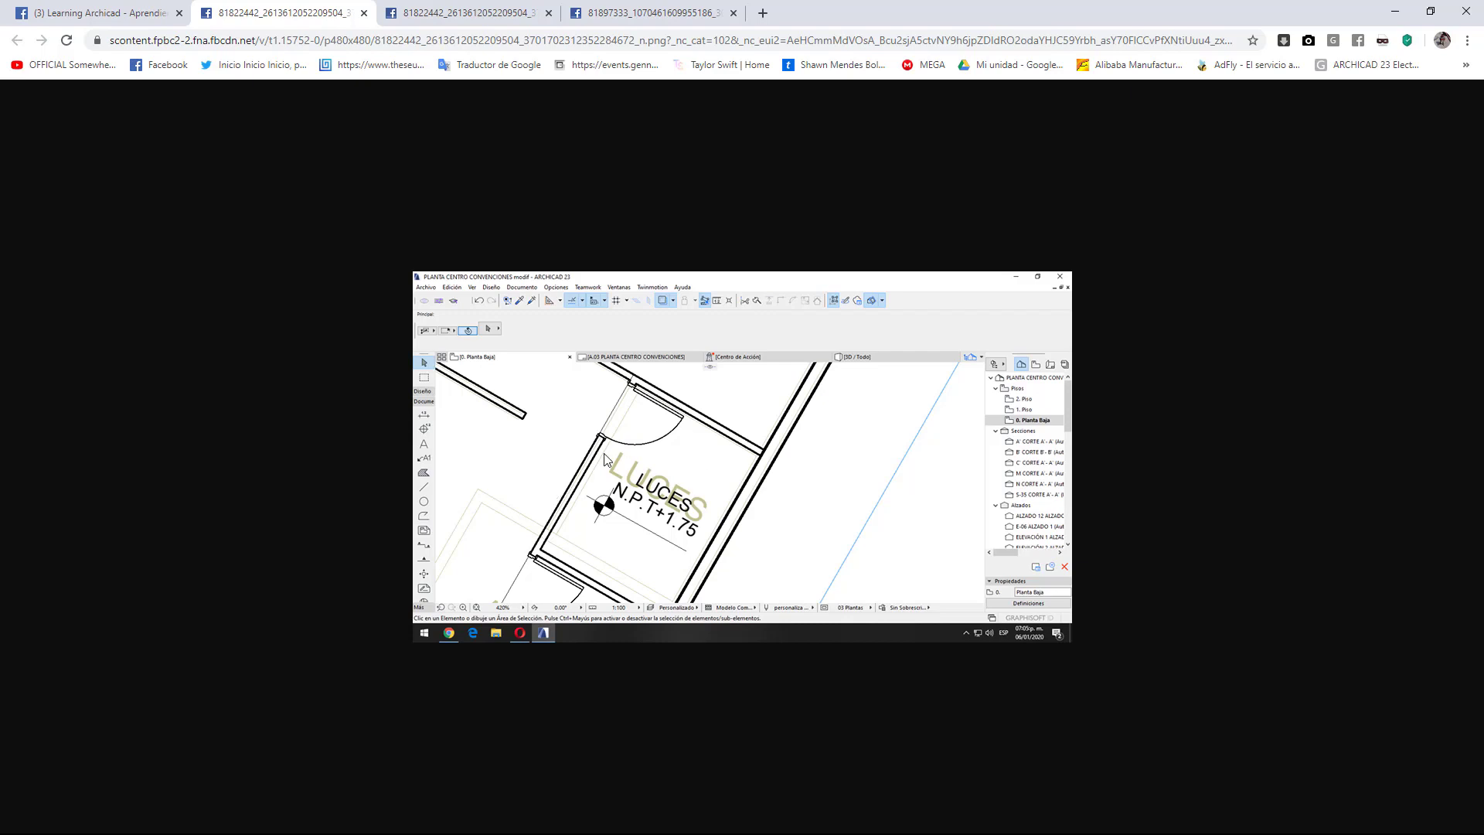
{"action": "left_click", "coordinate": [97, 14]}
{"action": "left_click", "coordinate": [608, 626]}
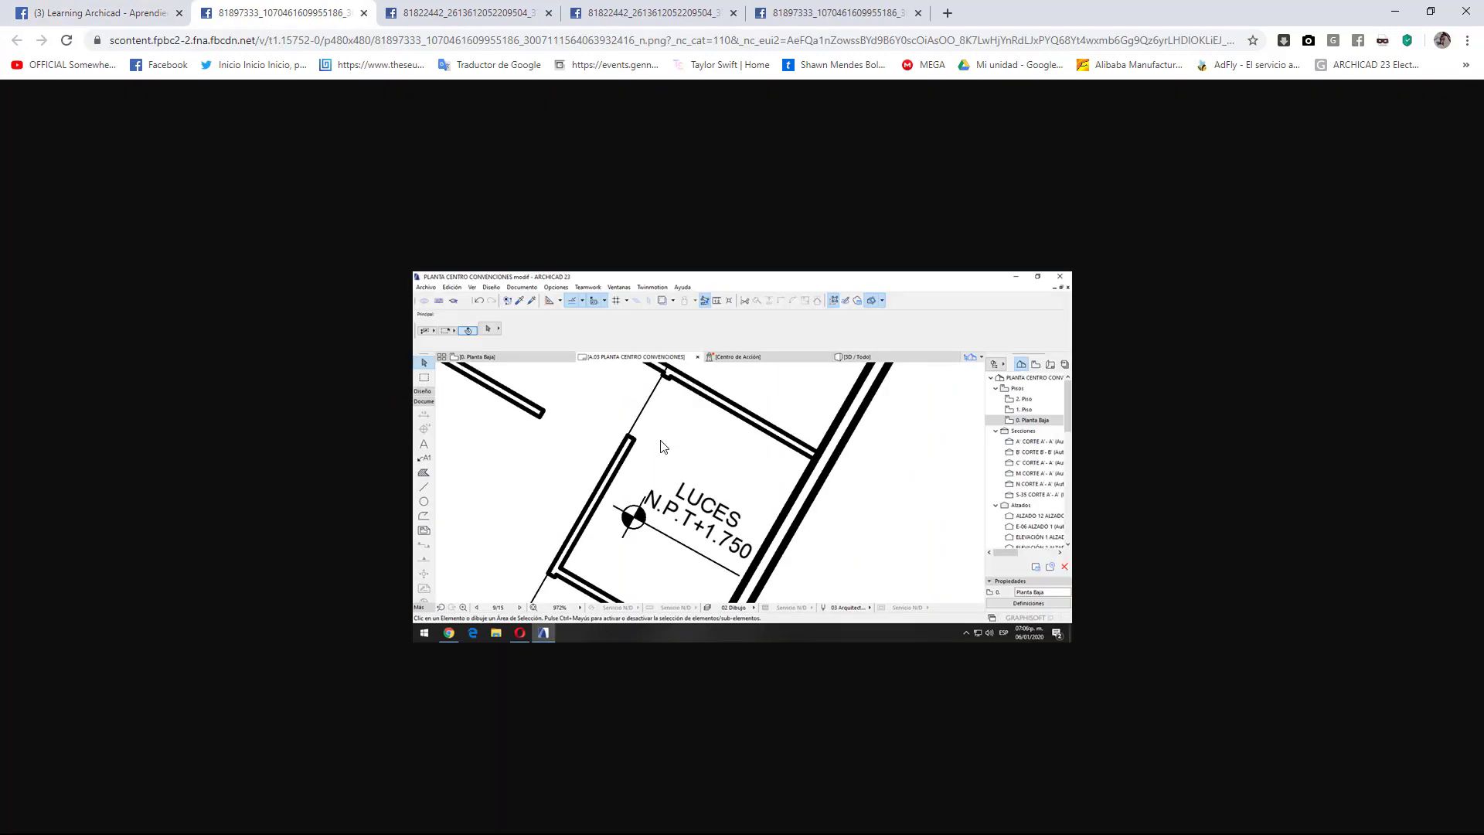
{"action": "left_click", "coordinate": [443, 17]}
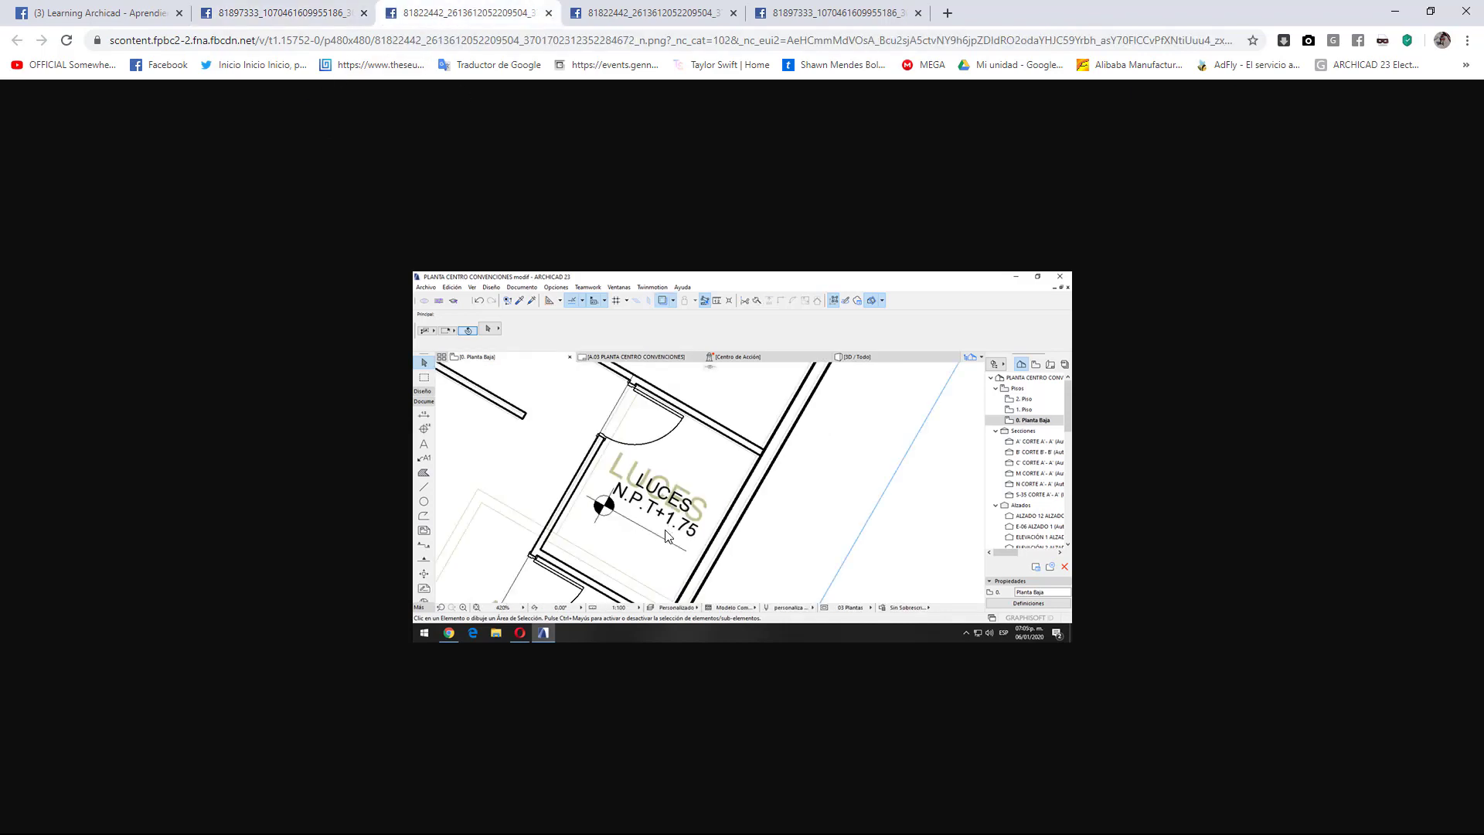
{"action": "left_click", "coordinate": [283, 12]}
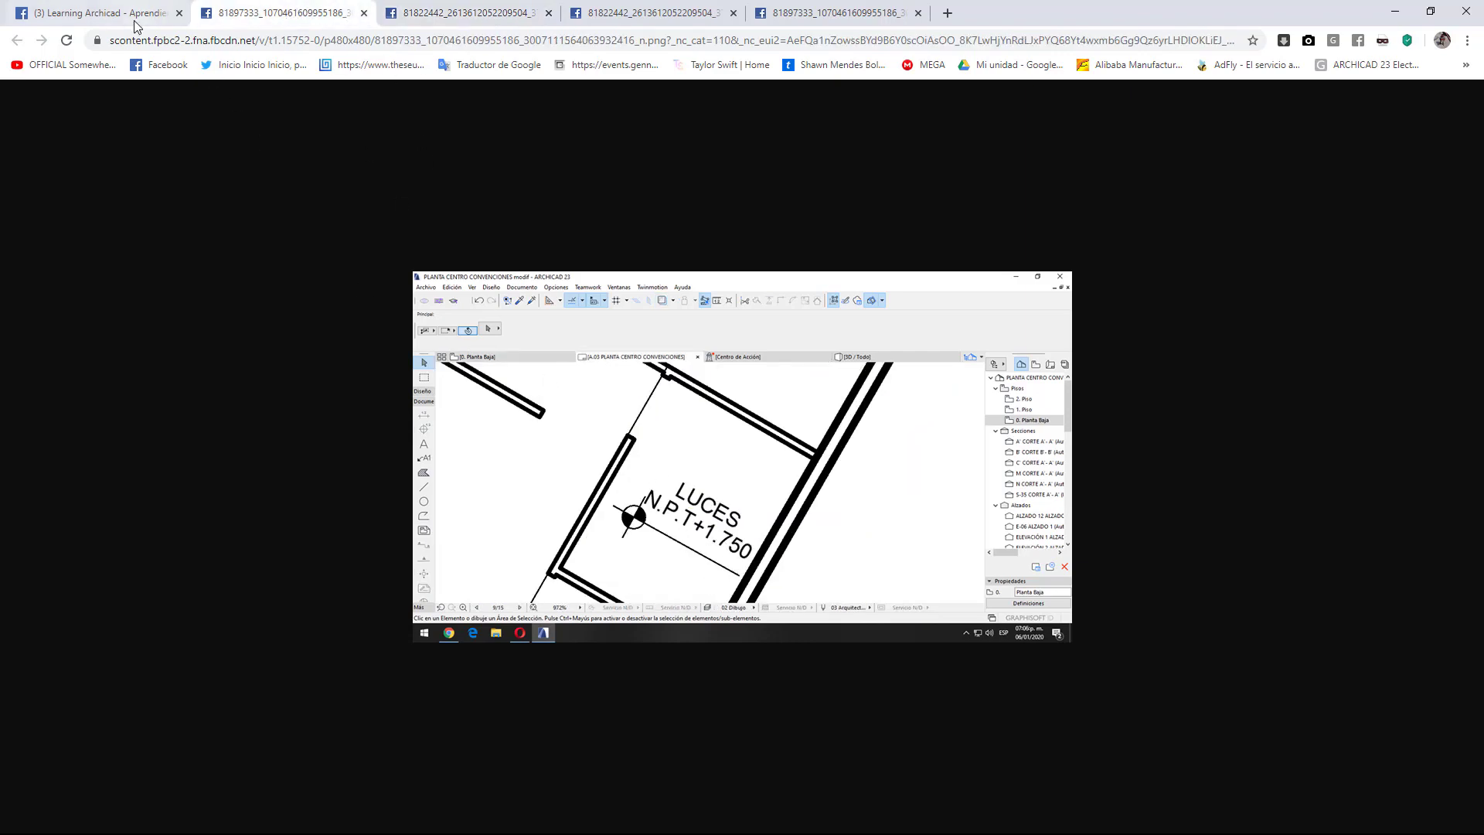
{"action": "left_click", "coordinate": [103, 13]}
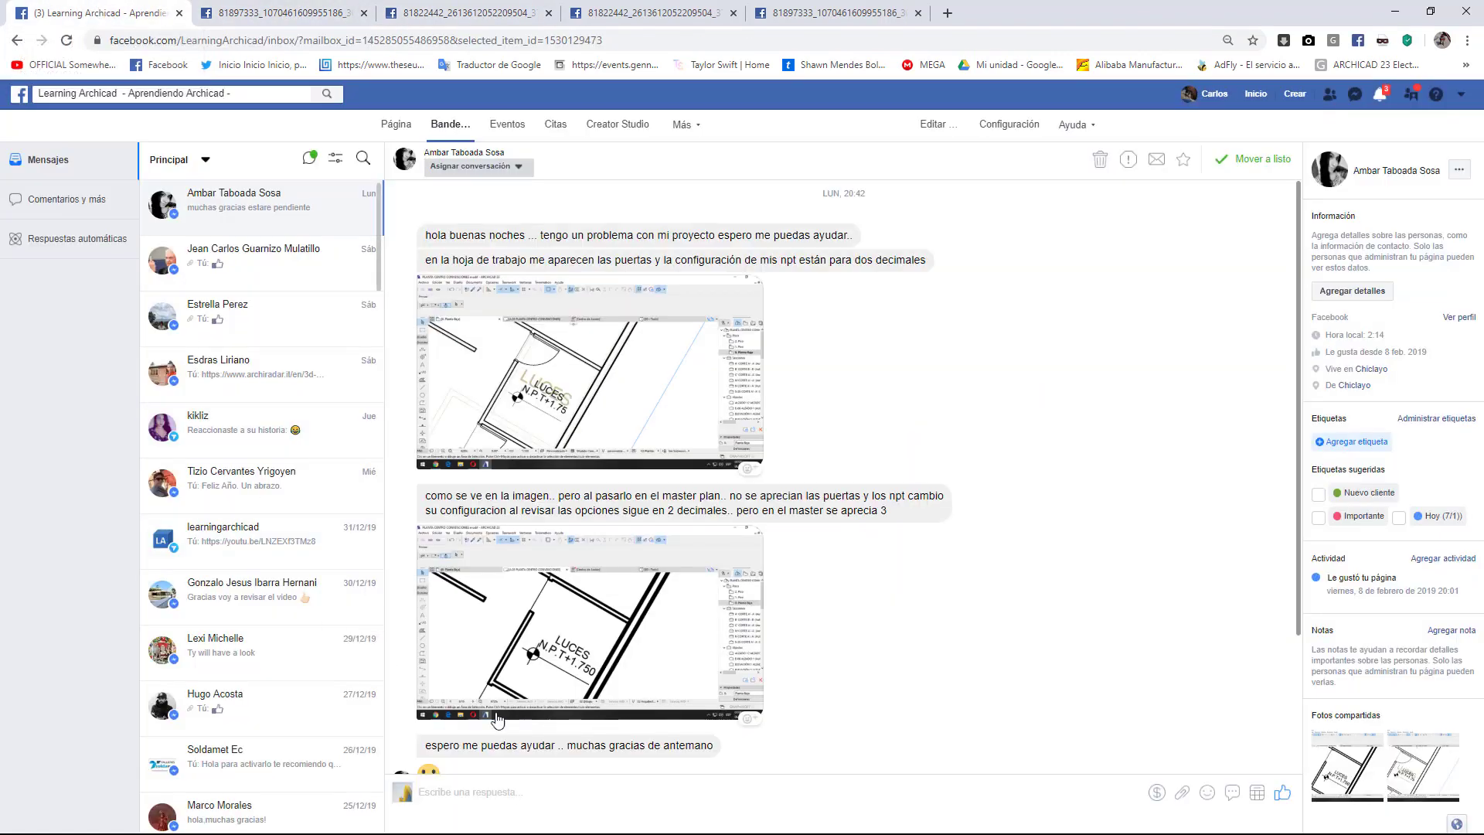
Minimize the browser and frame layout A.04 Plano showing the Planta Baja drawing at 1:100
{"action": "left_click", "coordinate": [1393, 13]}
{"action": "scroll", "coordinate": [906, 395], "scroll_direction": "down", "scroll_amount": 2}
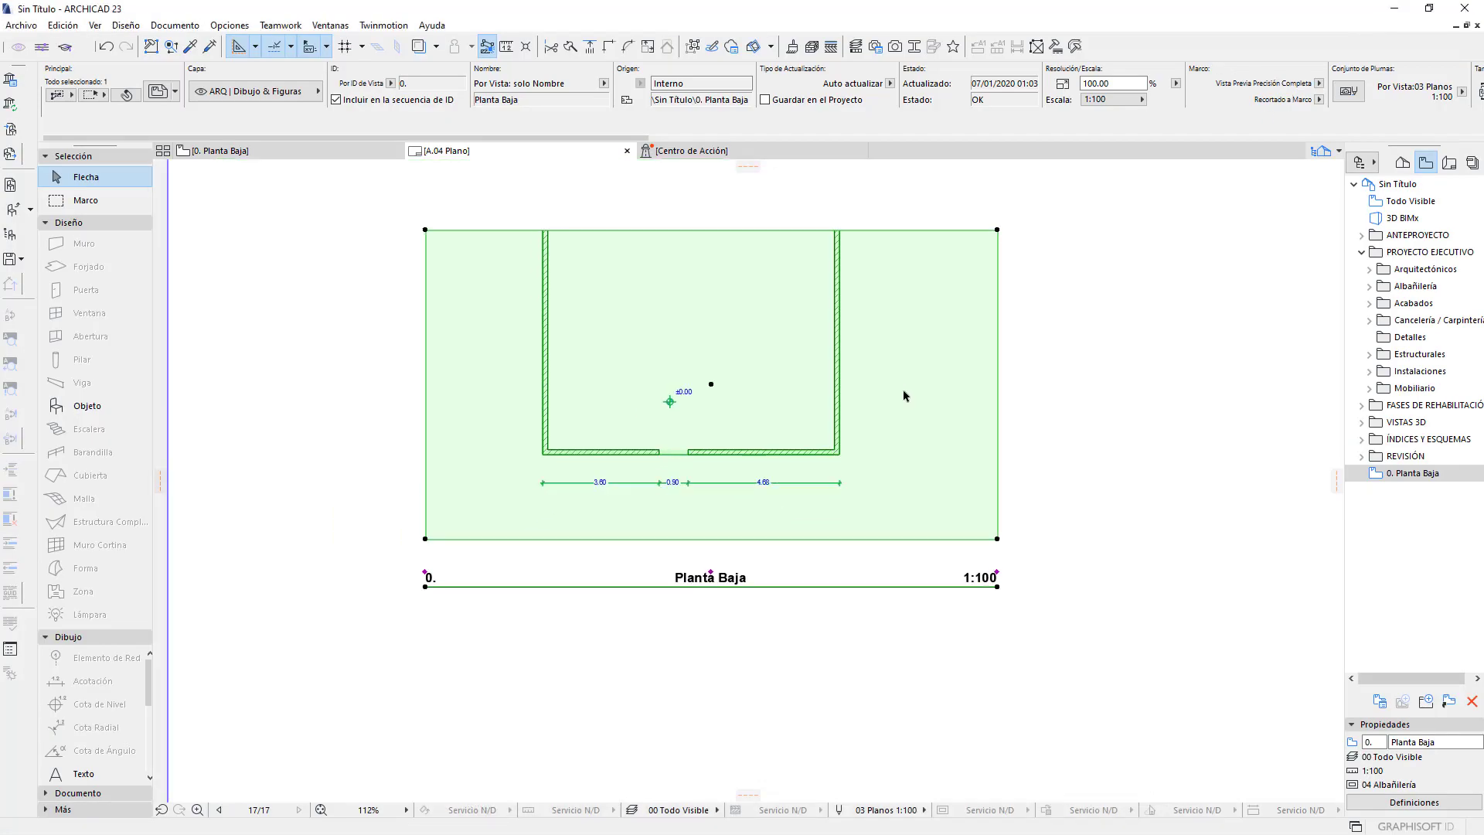
{"action": "middle_click_drag", "start_coordinate": [904, 391], "coordinate": [788, 430]}
{"action": "scroll", "coordinate": [676, 497], "scroll_direction": "up", "scroll_amount": 2}
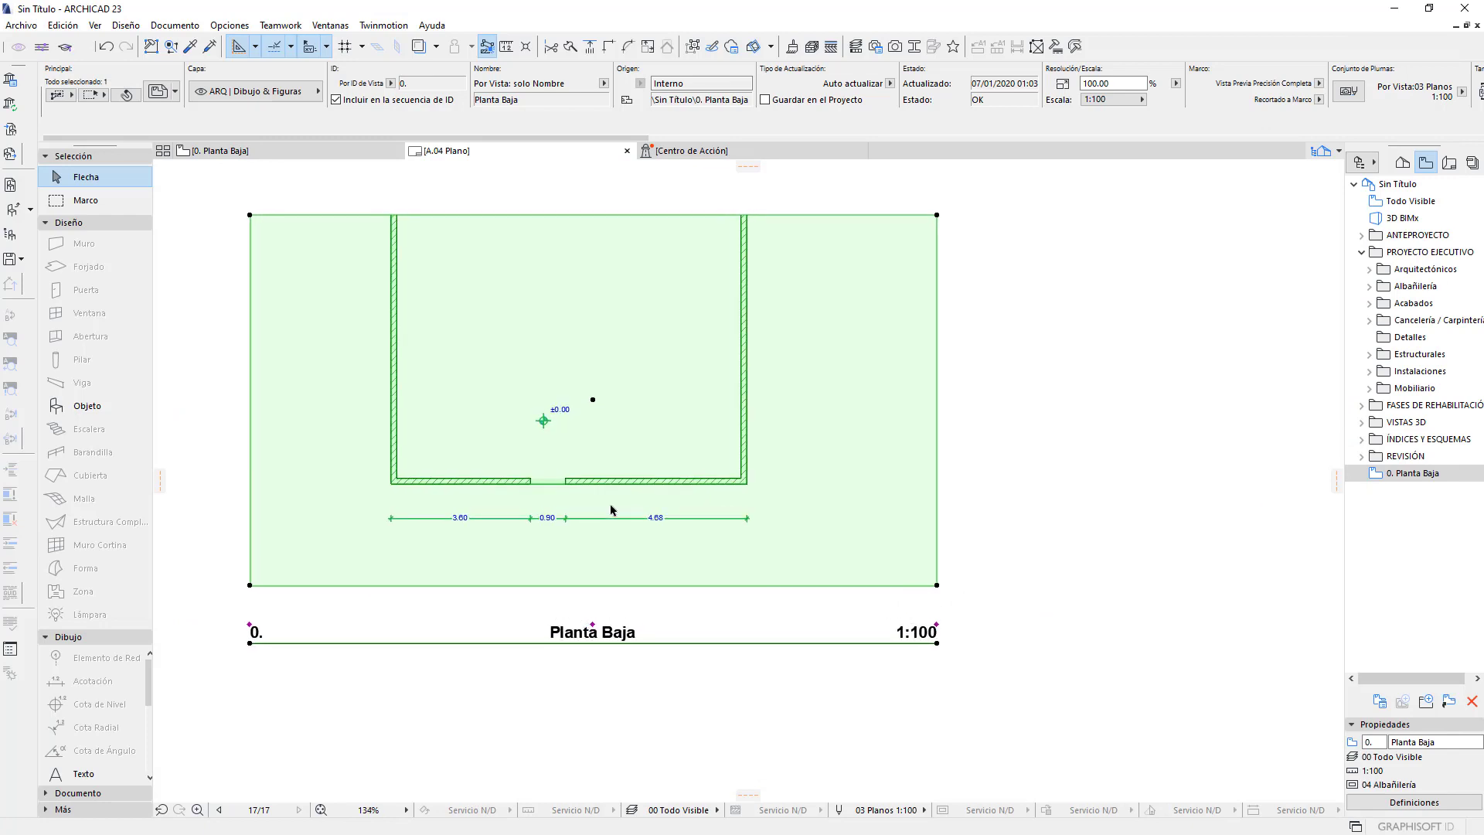
{"action": "left_click", "coordinate": [1042, 488]}
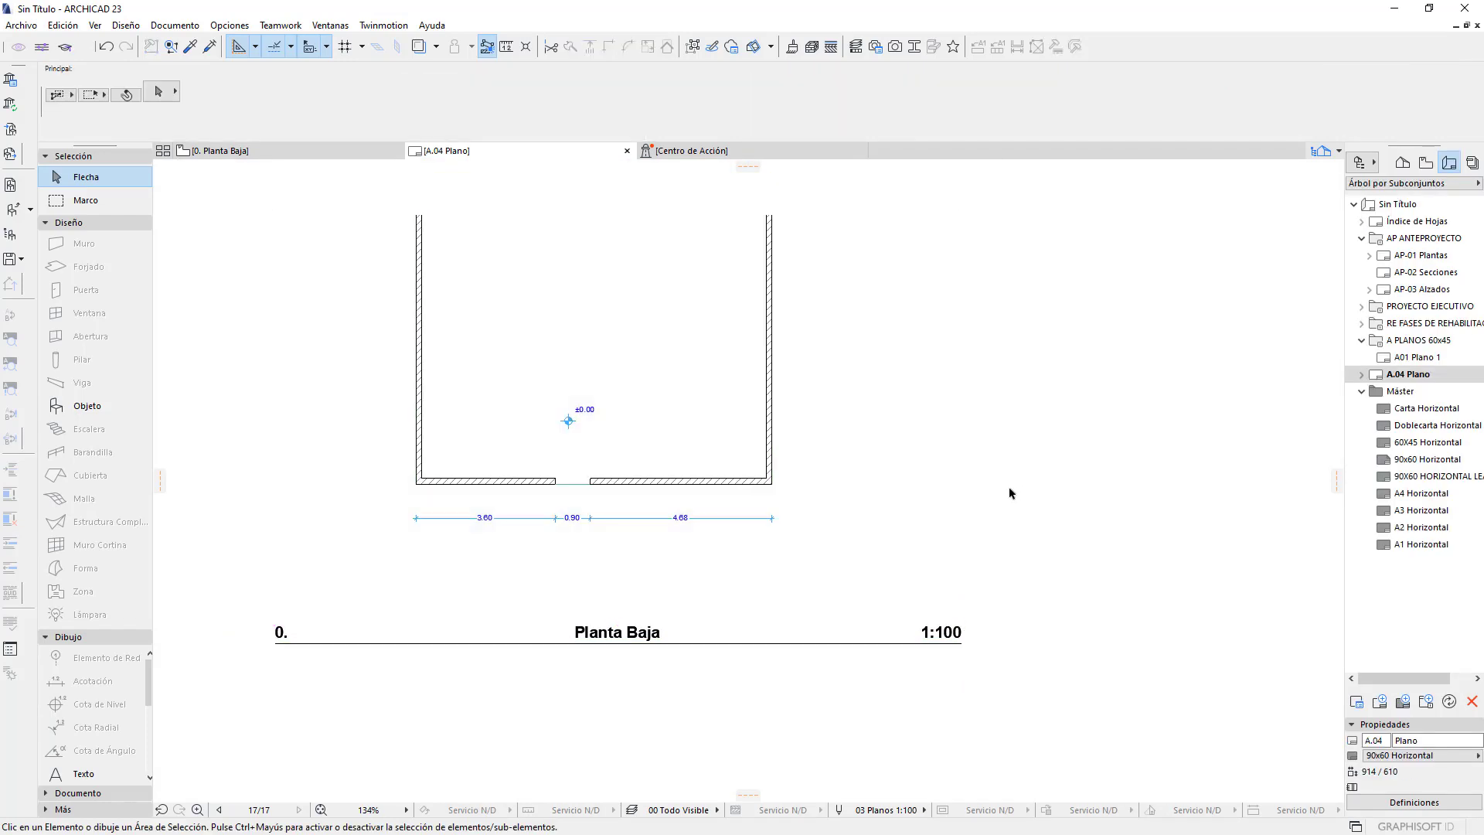
{"action": "left_click", "coordinate": [16, 28]}
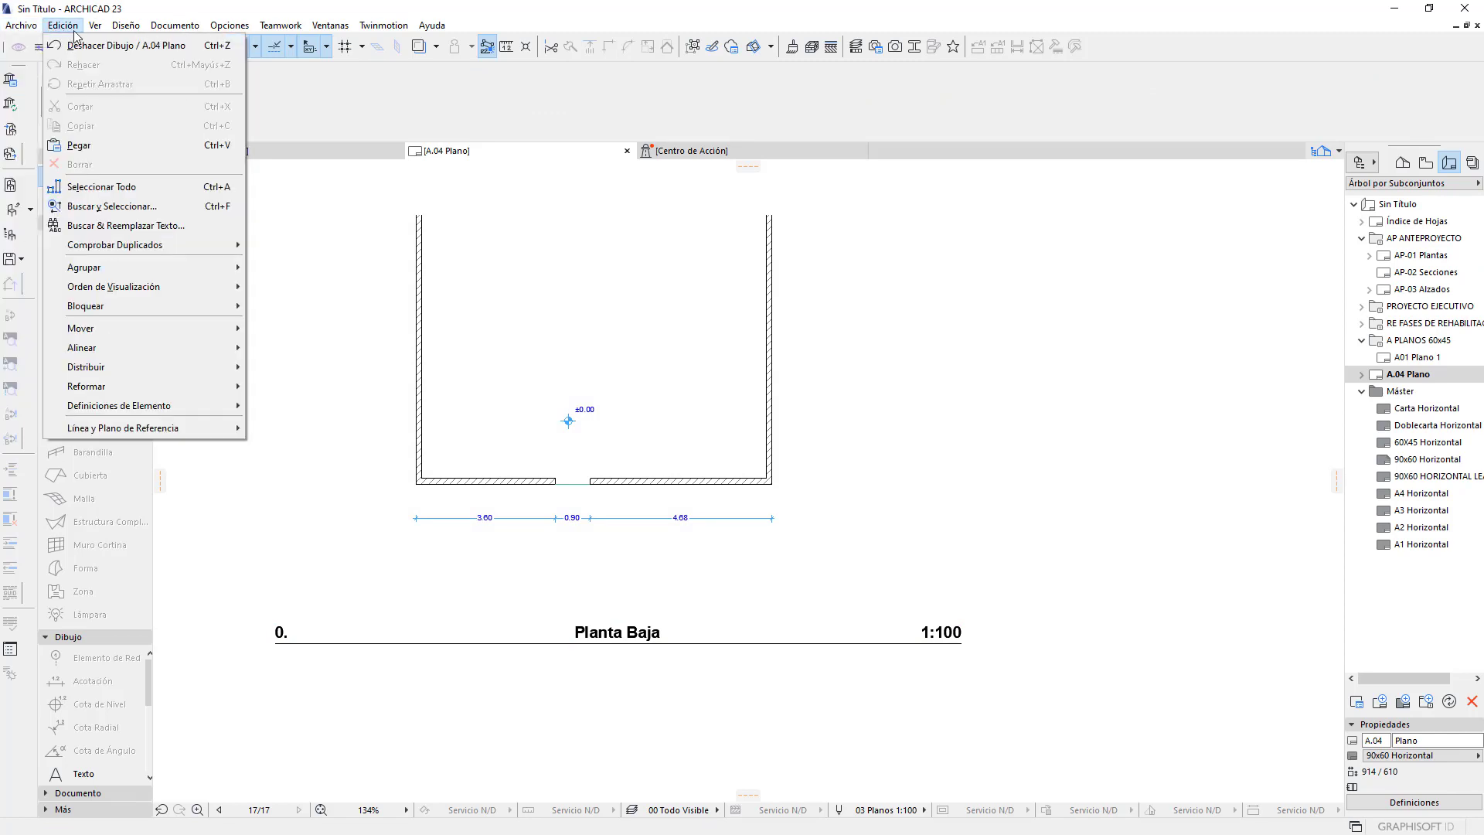
{"action": "mouse_move", "coordinate": [174, 25]}
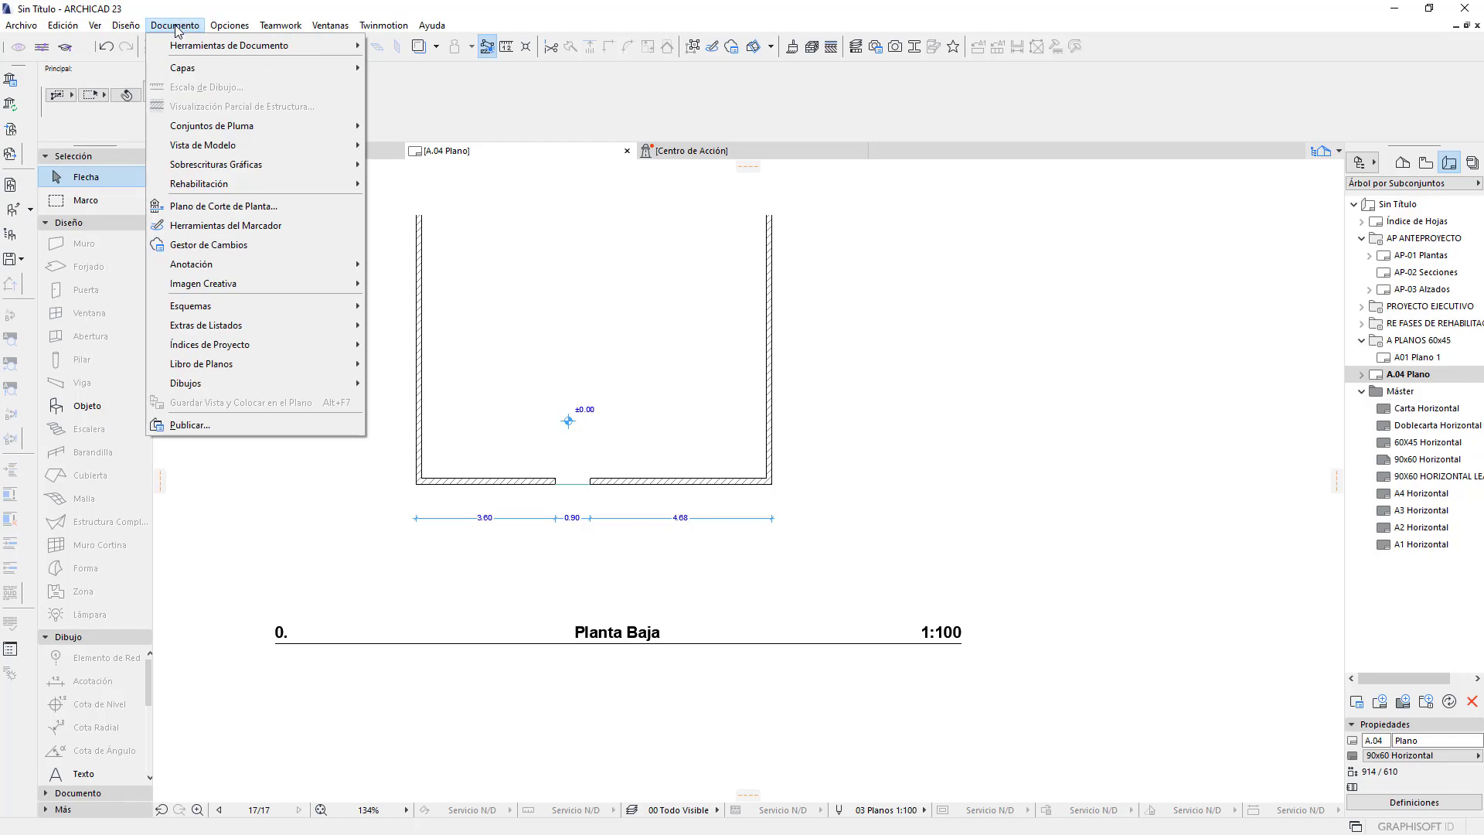
{"action": "mouse_move", "coordinate": [203, 145]}
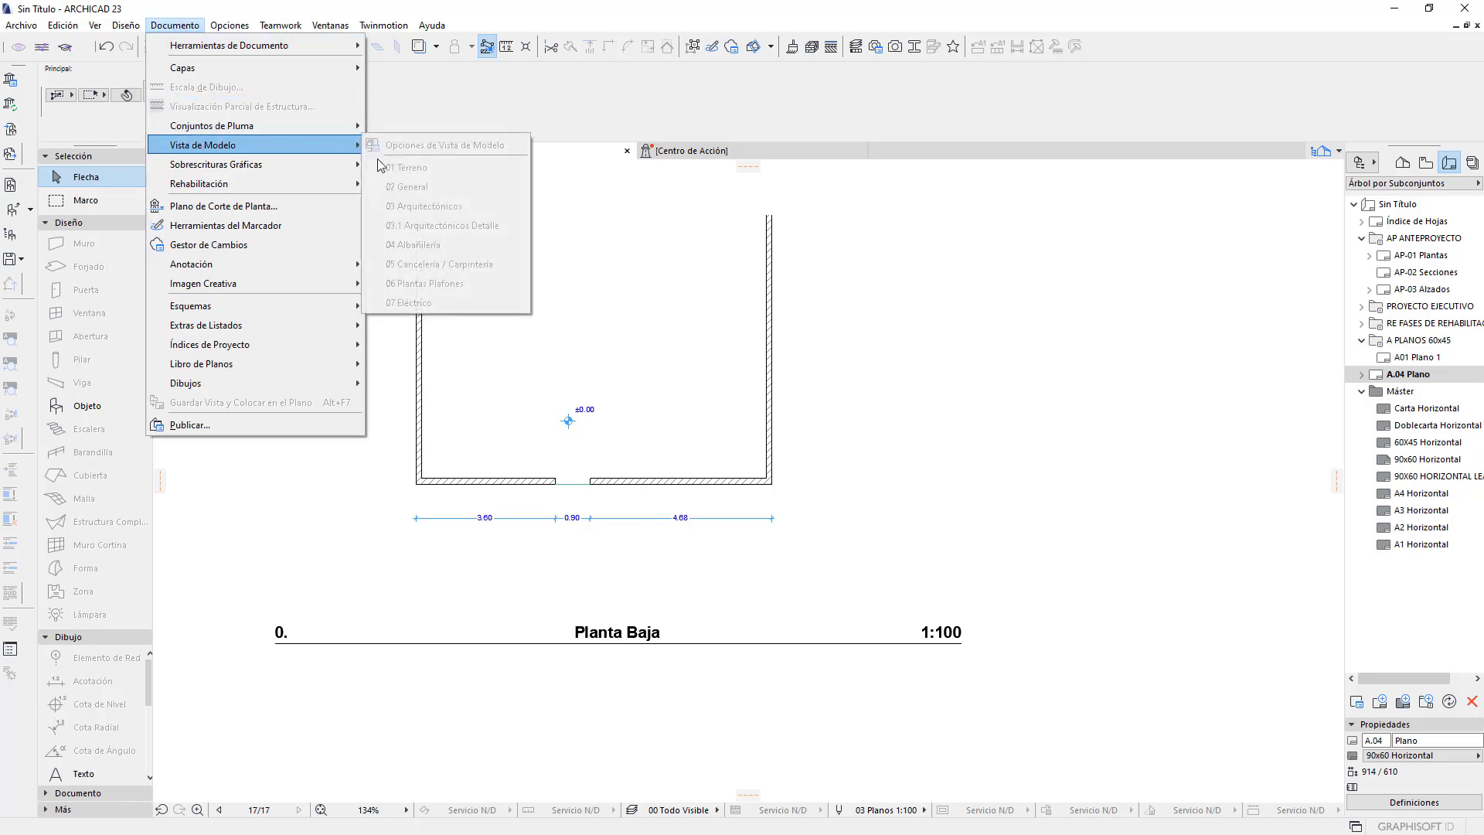
Open the 0. Planta Baja plan from the layout drawing and bring up Opciones de Vista de Modelo
{"action": "double_click", "coordinate": [364, 490]}
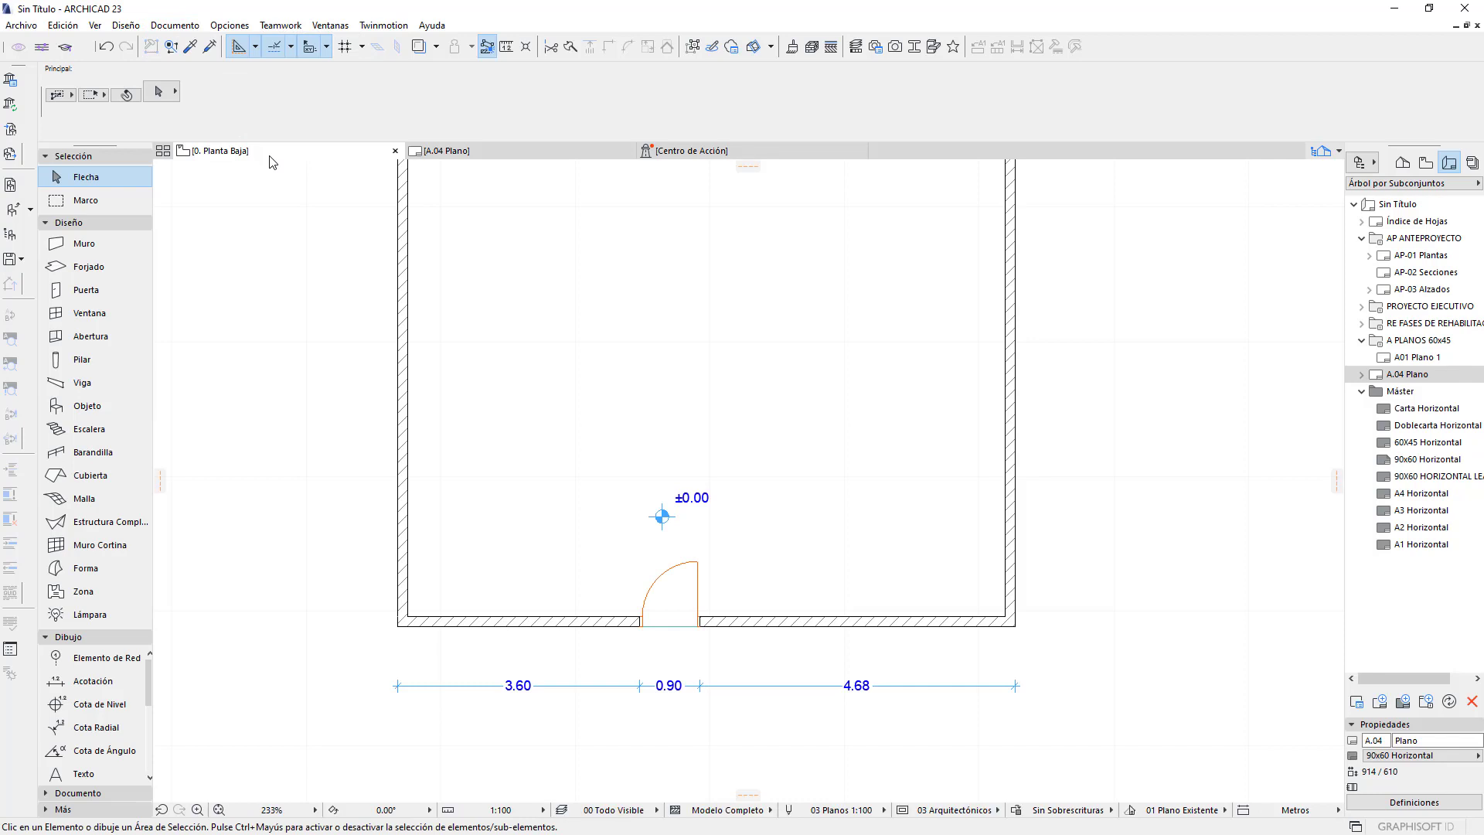
{"action": "left_click", "coordinate": [1402, 164]}
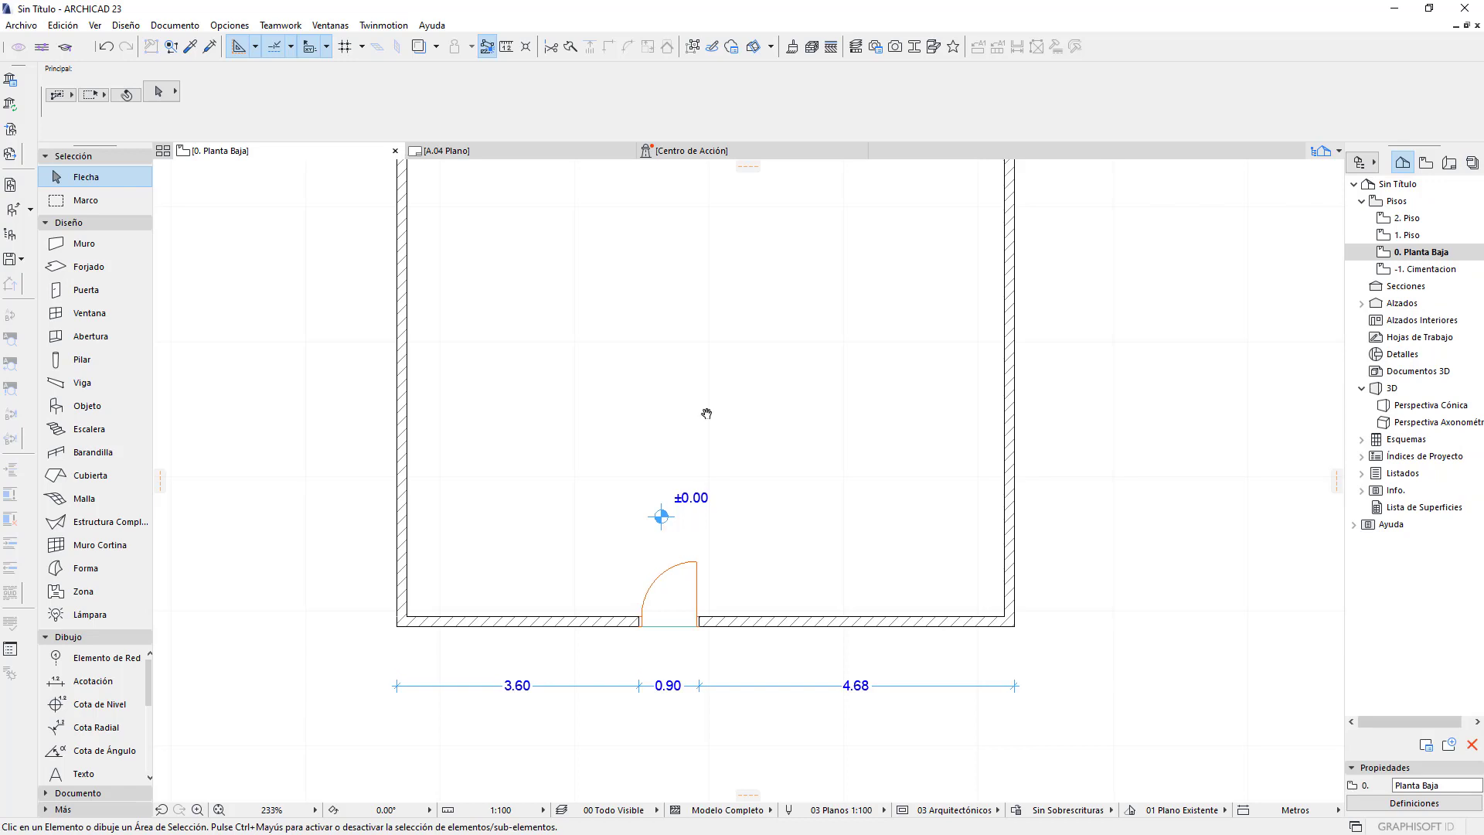
{"action": "middle_click_drag", "start_coordinate": [704, 414], "coordinate": [590, 372]}
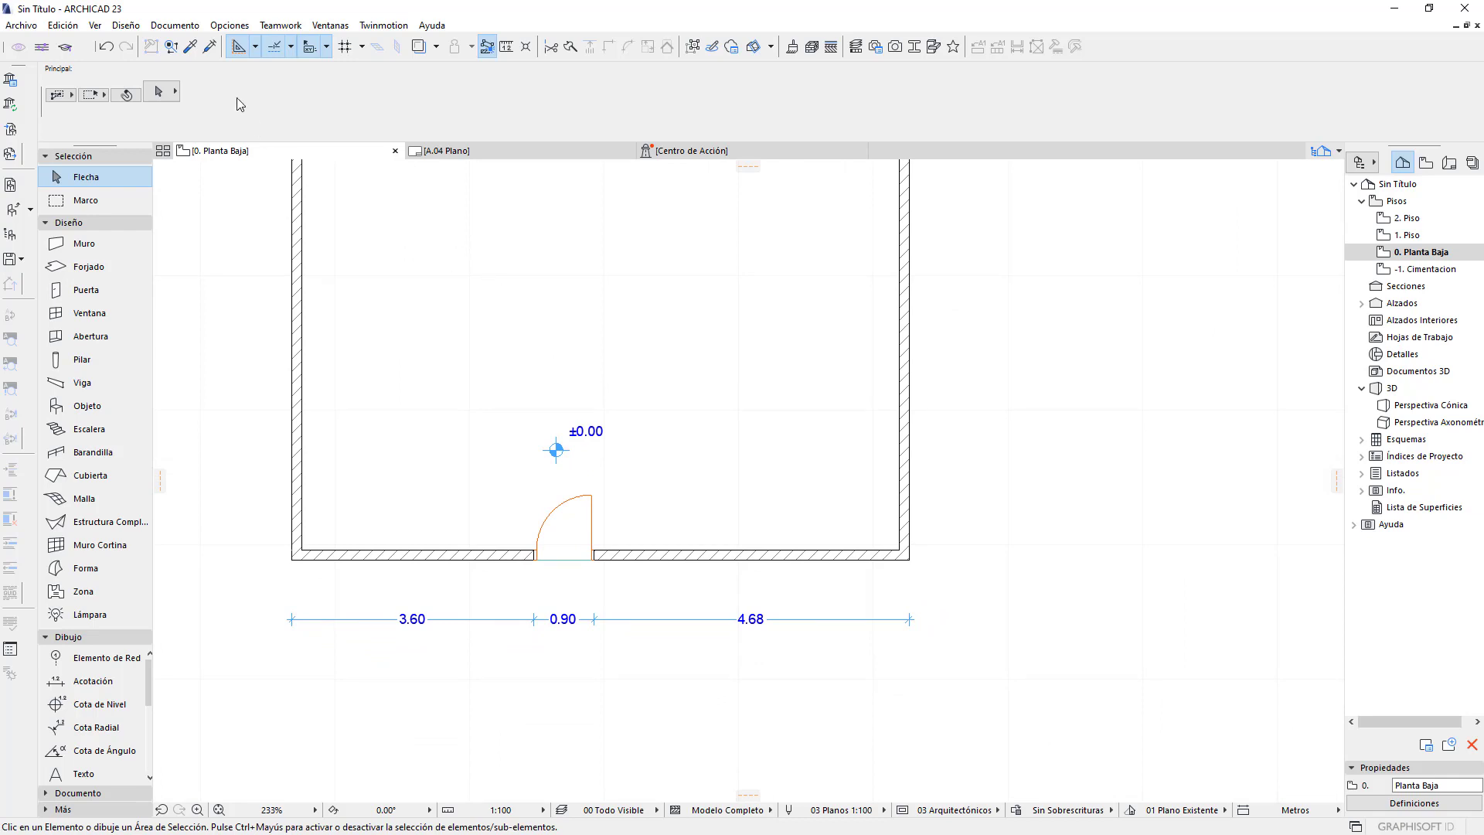
{"action": "left_click", "coordinate": [167, 28]}
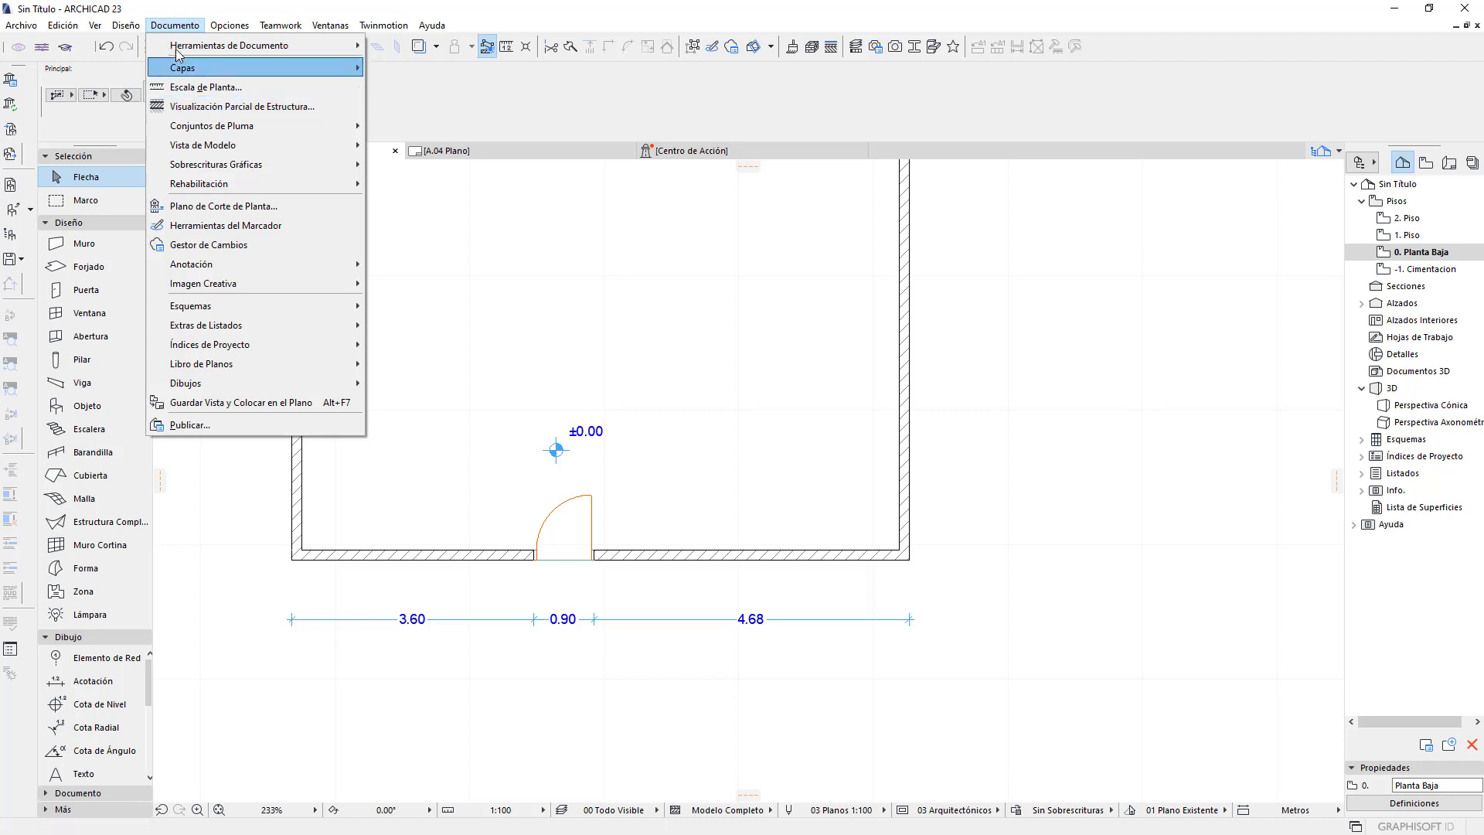
{"action": "mouse_move", "coordinate": [203, 145]}
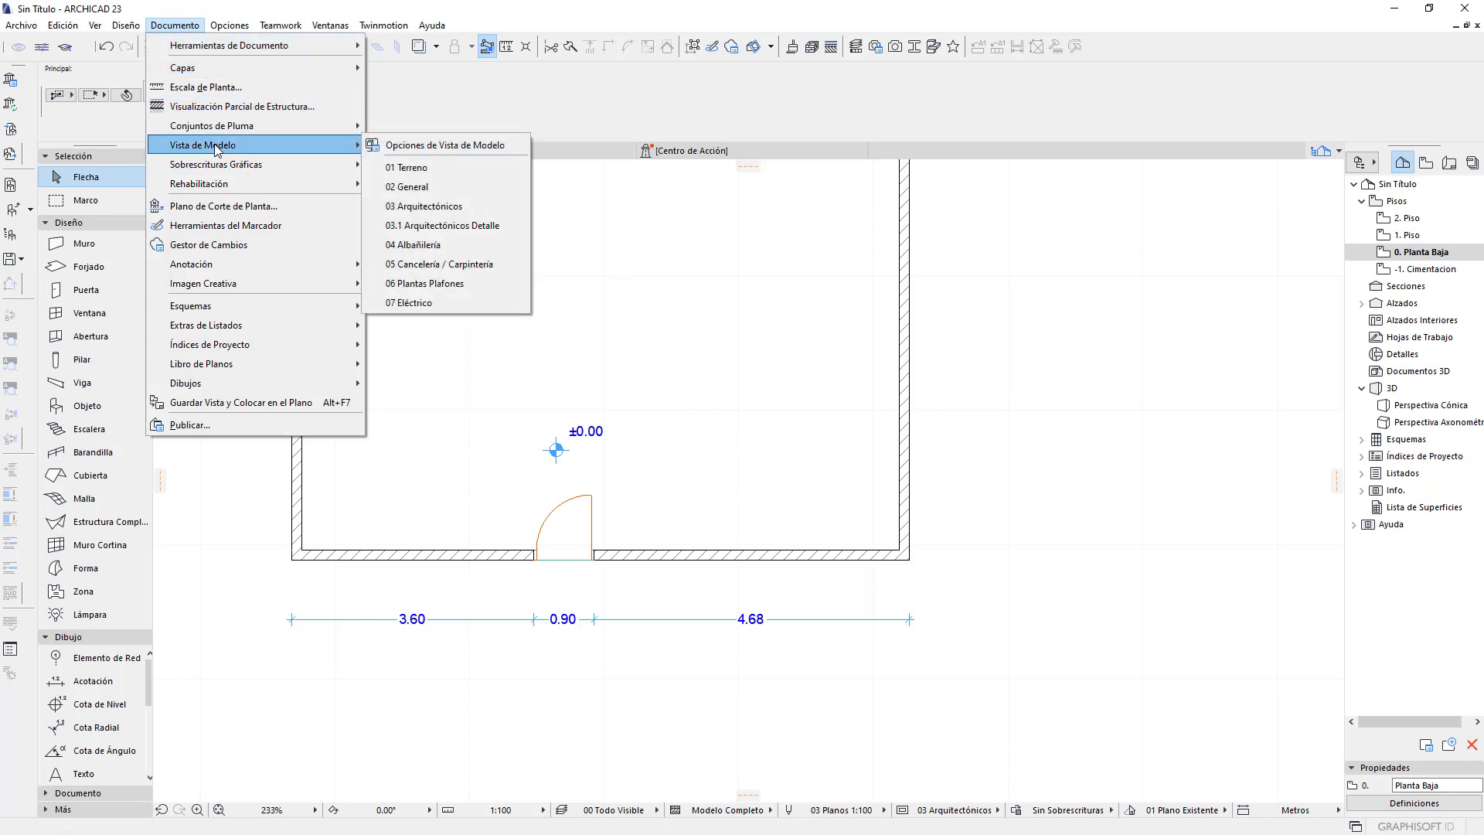
{"action": "left_click", "coordinate": [455, 147]}
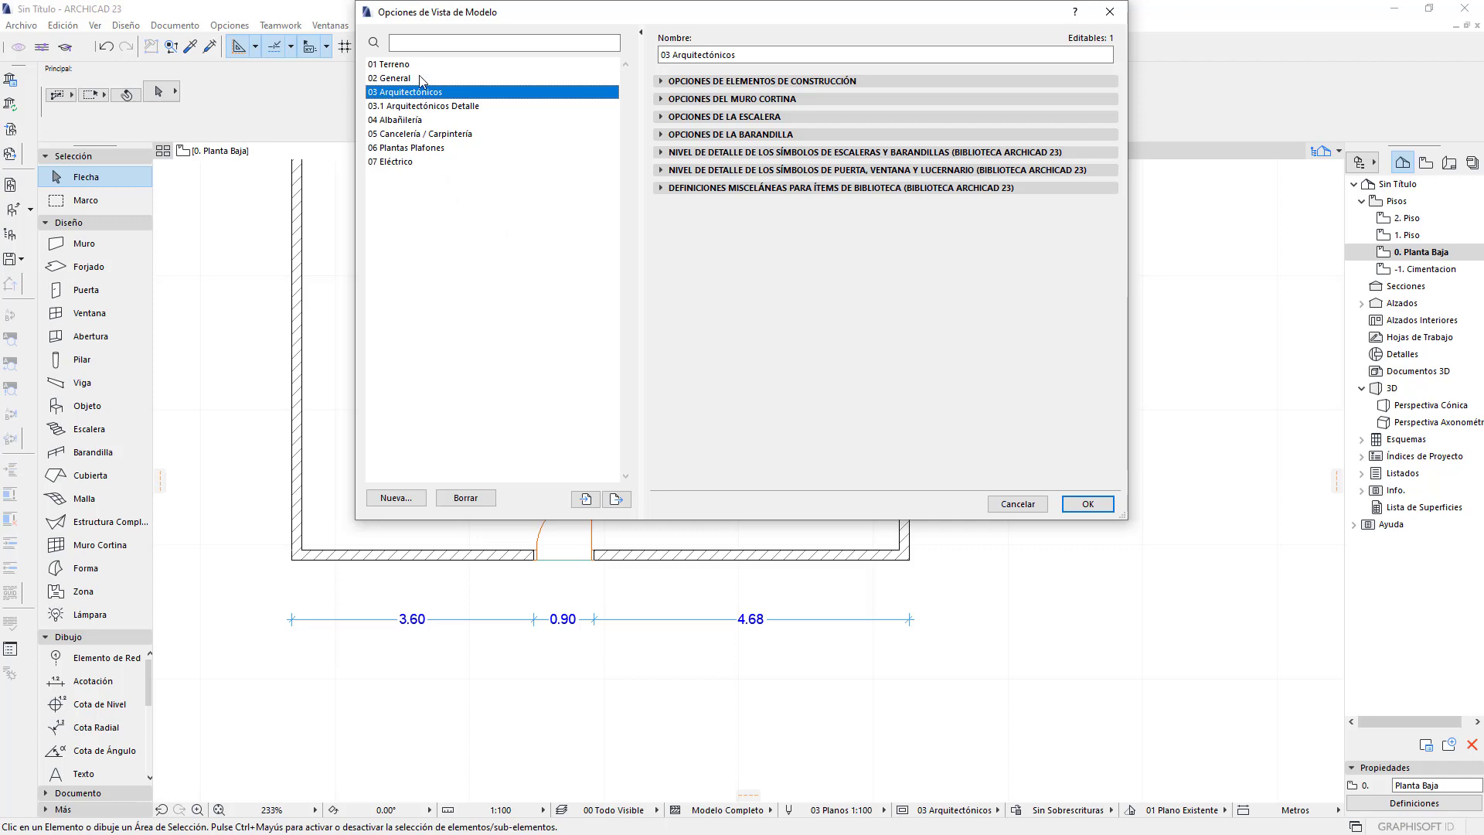
Select 04 Albañilería and try each Puerta plan display option, ending at Mostrar Solo Abertura
{"action": "left_click", "coordinate": [415, 120]}
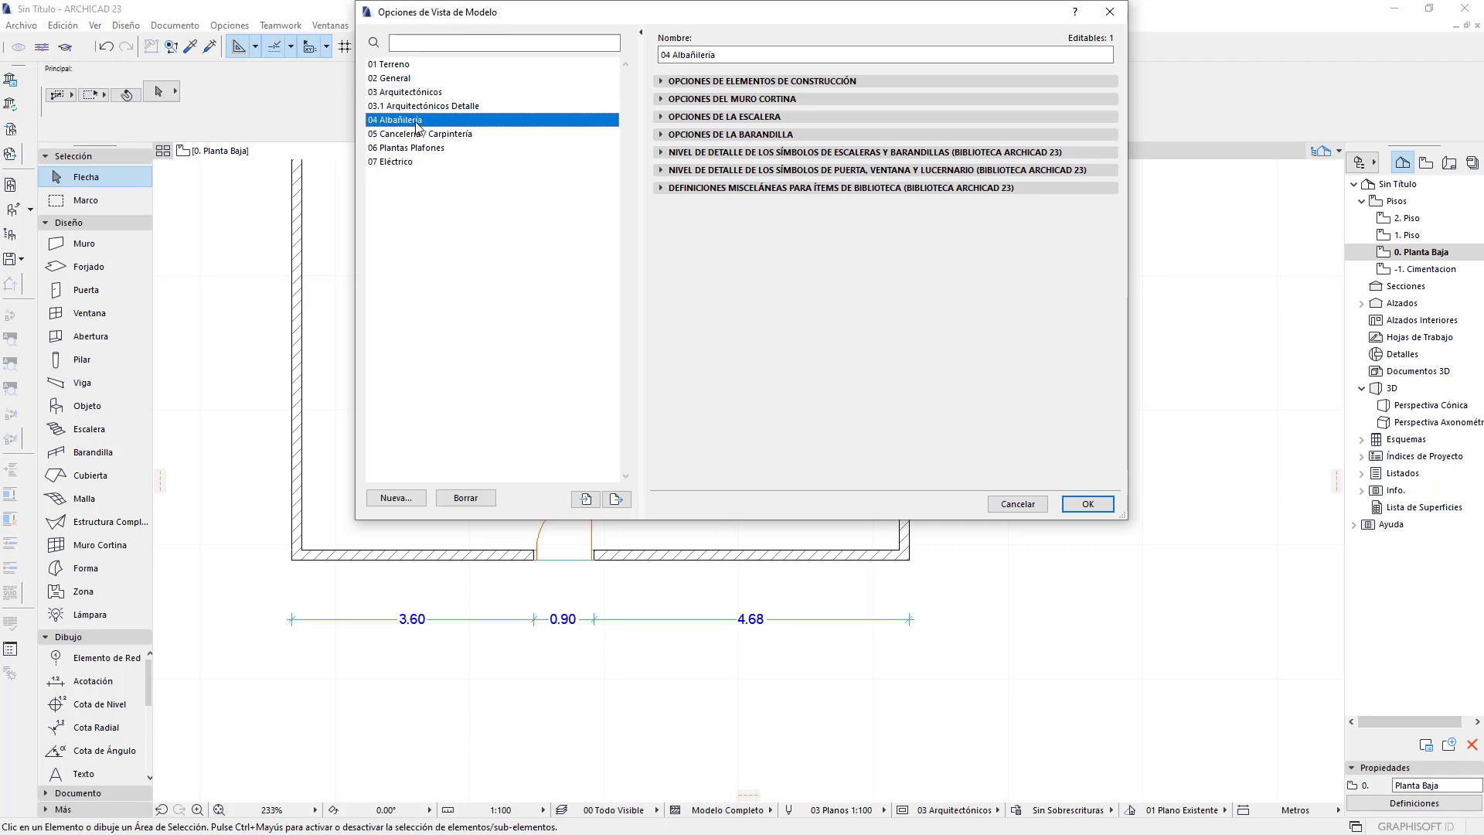
{"action": "left_click", "coordinate": [662, 81]}
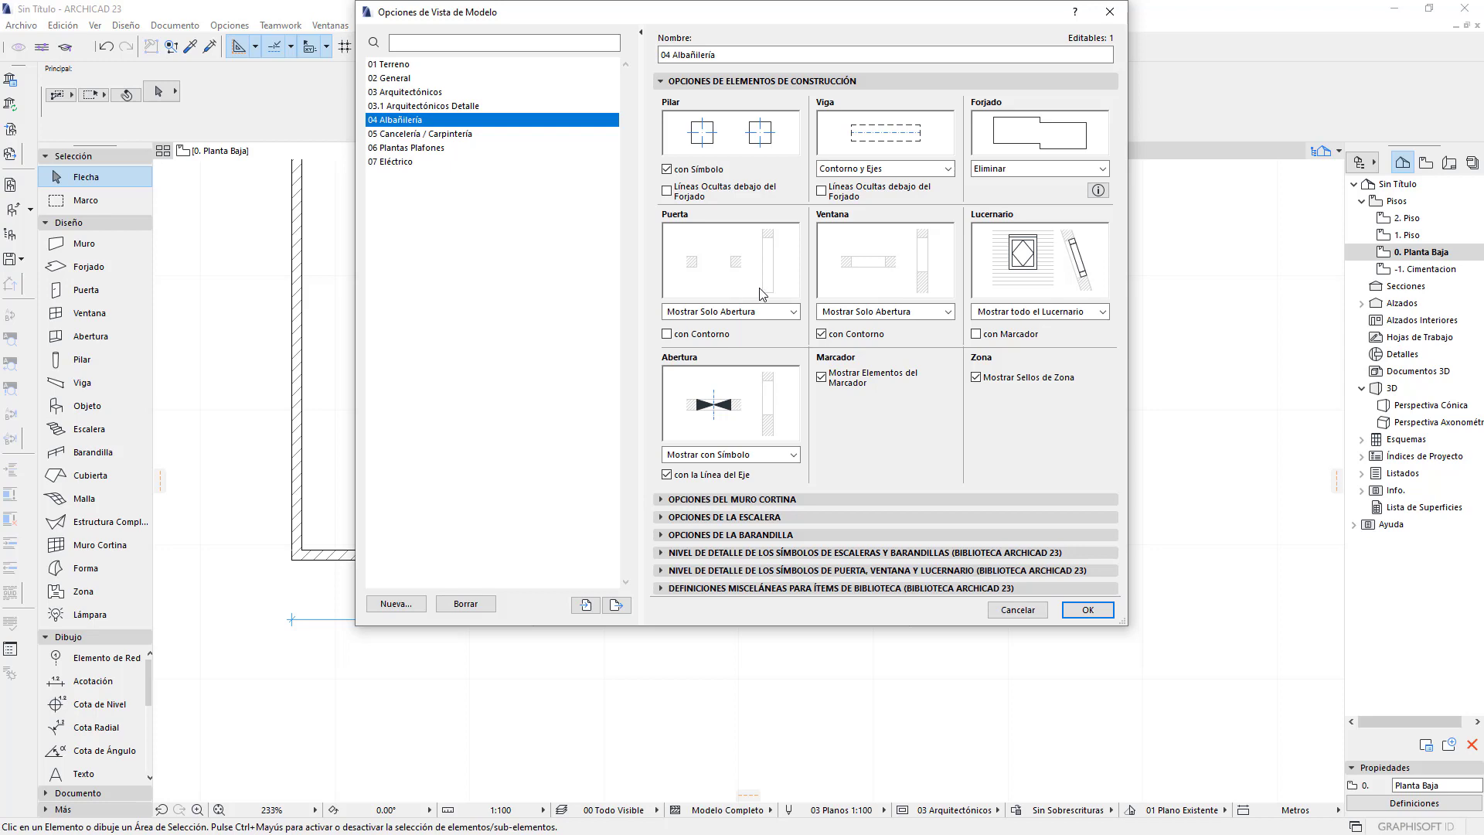
{"action": "left_click", "coordinate": [778, 312]}
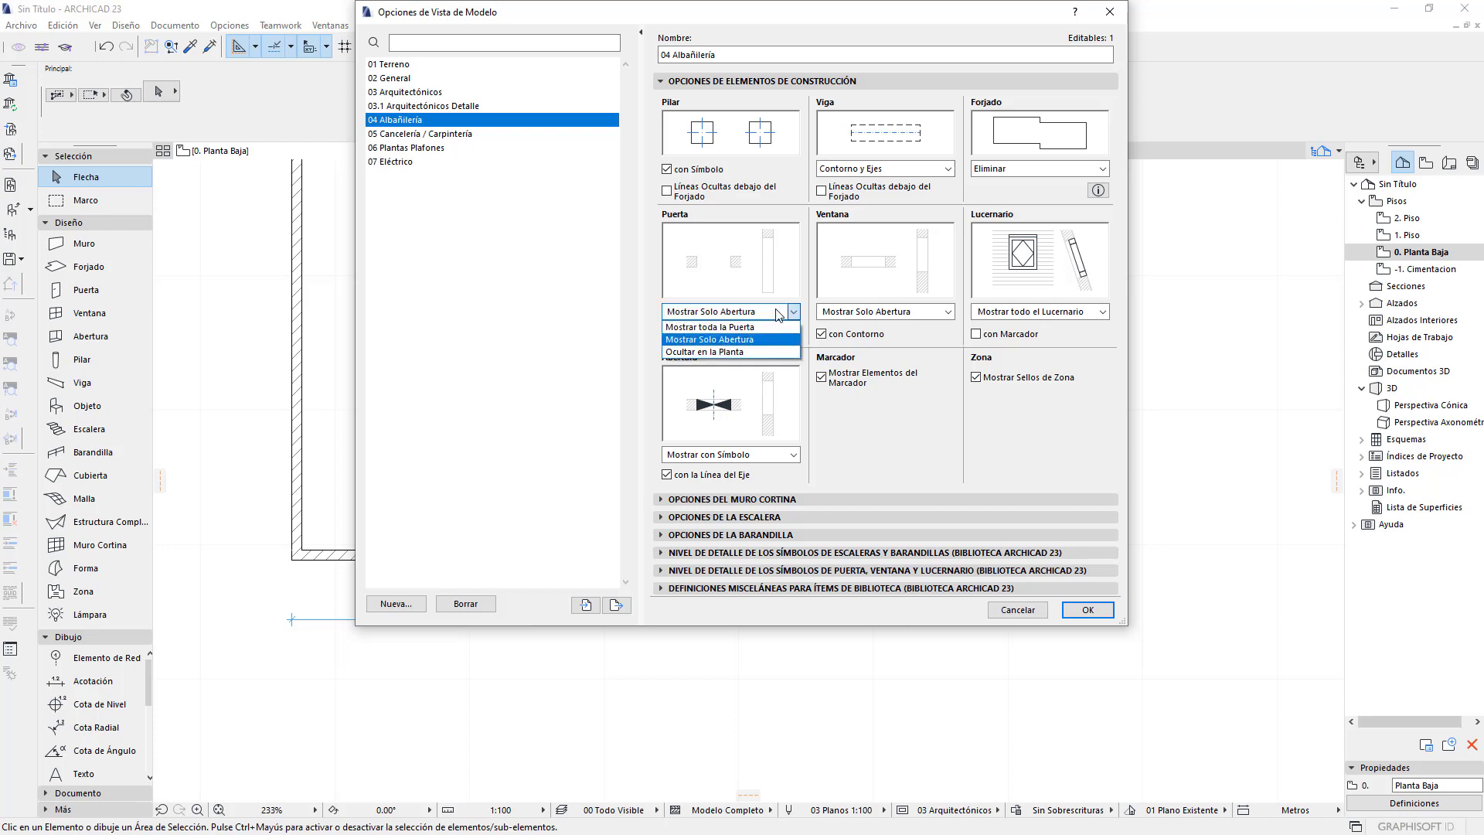
{"action": "left_click", "coordinate": [736, 328]}
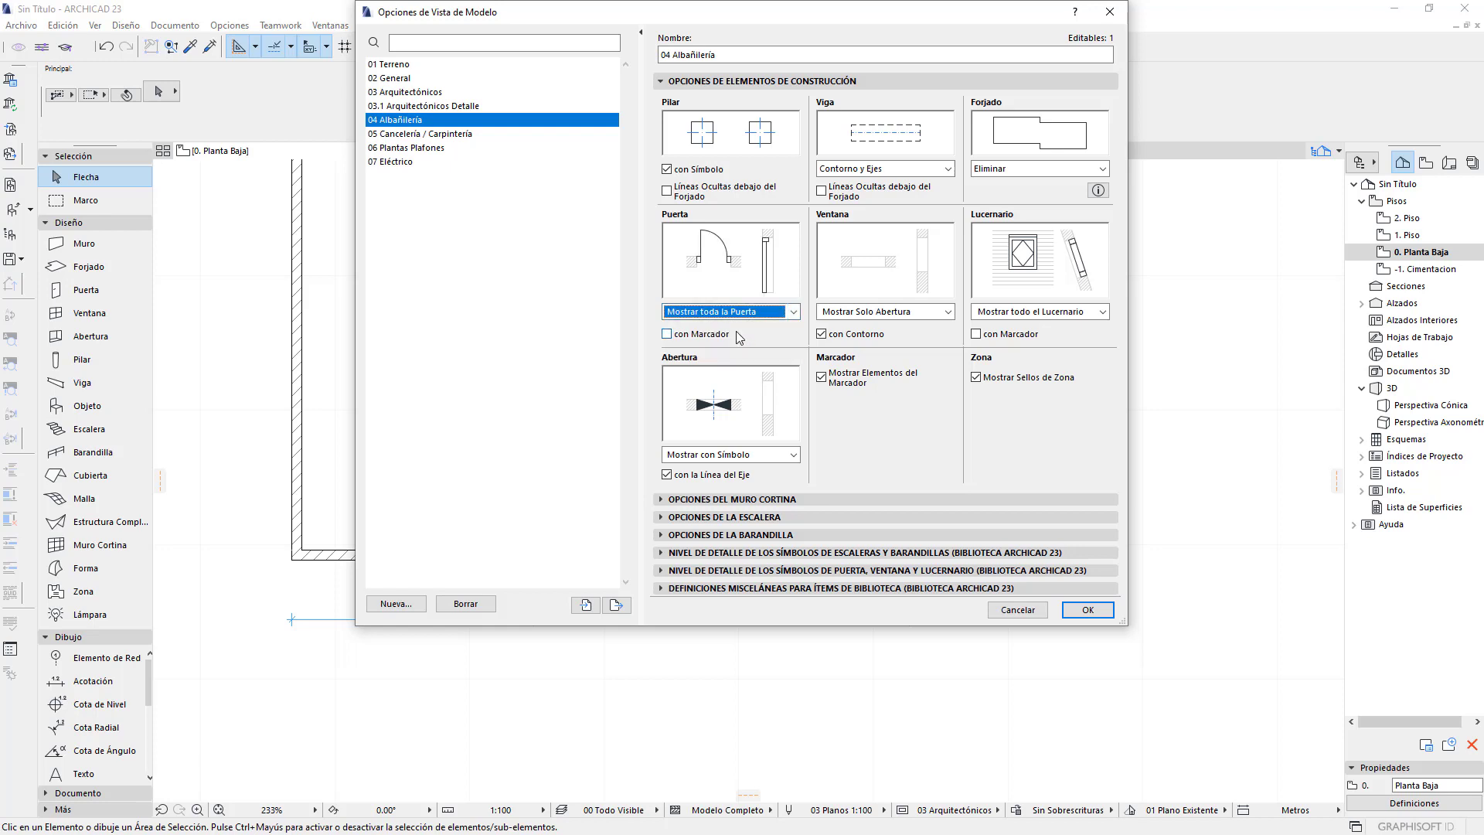
{"action": "left_click", "coordinate": [738, 312]}
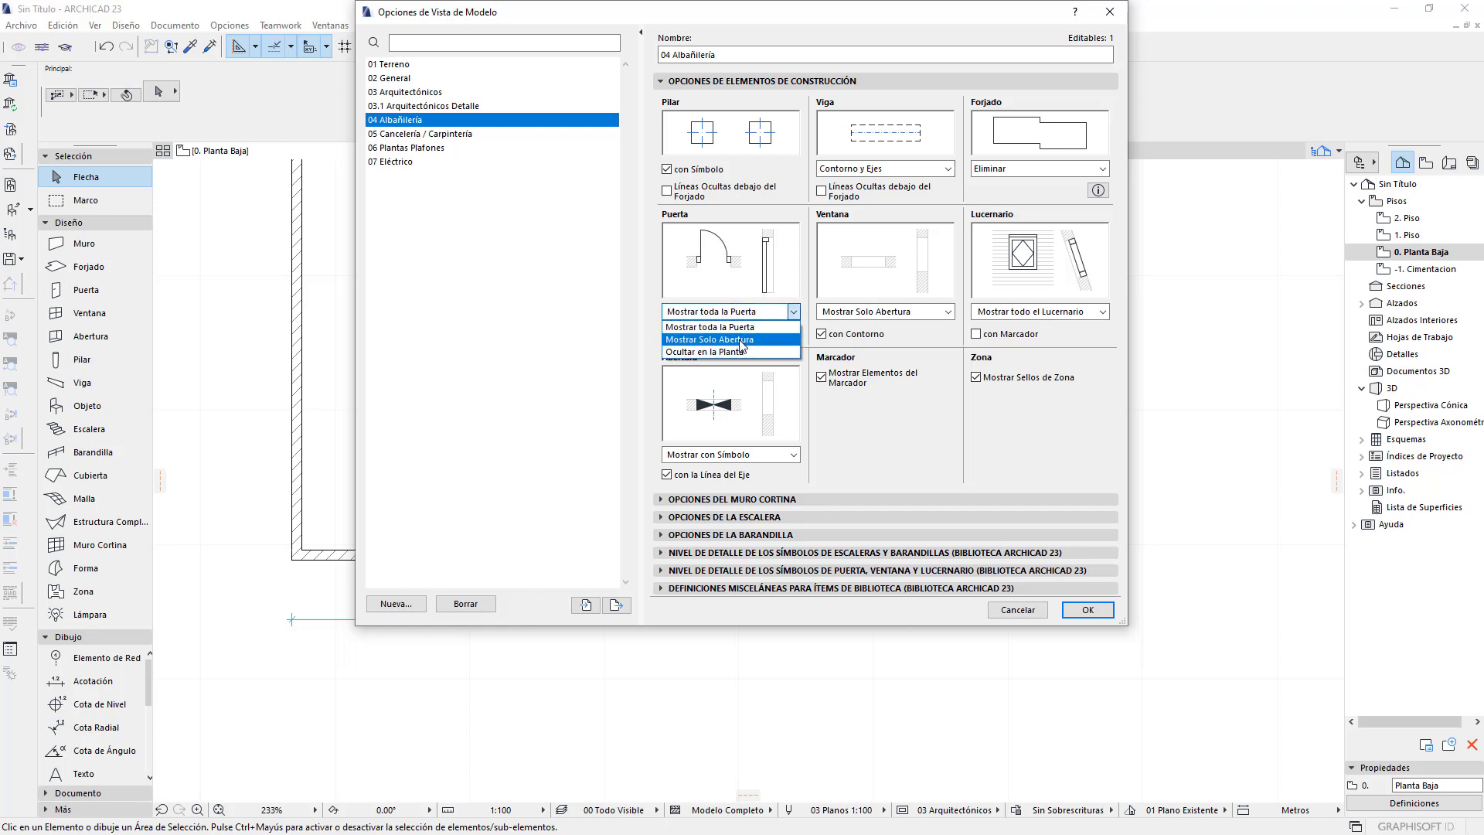
{"action": "left_click", "coordinate": [739, 340]}
{"action": "left_click", "coordinate": [765, 313]}
{"action": "left_click", "coordinate": [730, 351]}
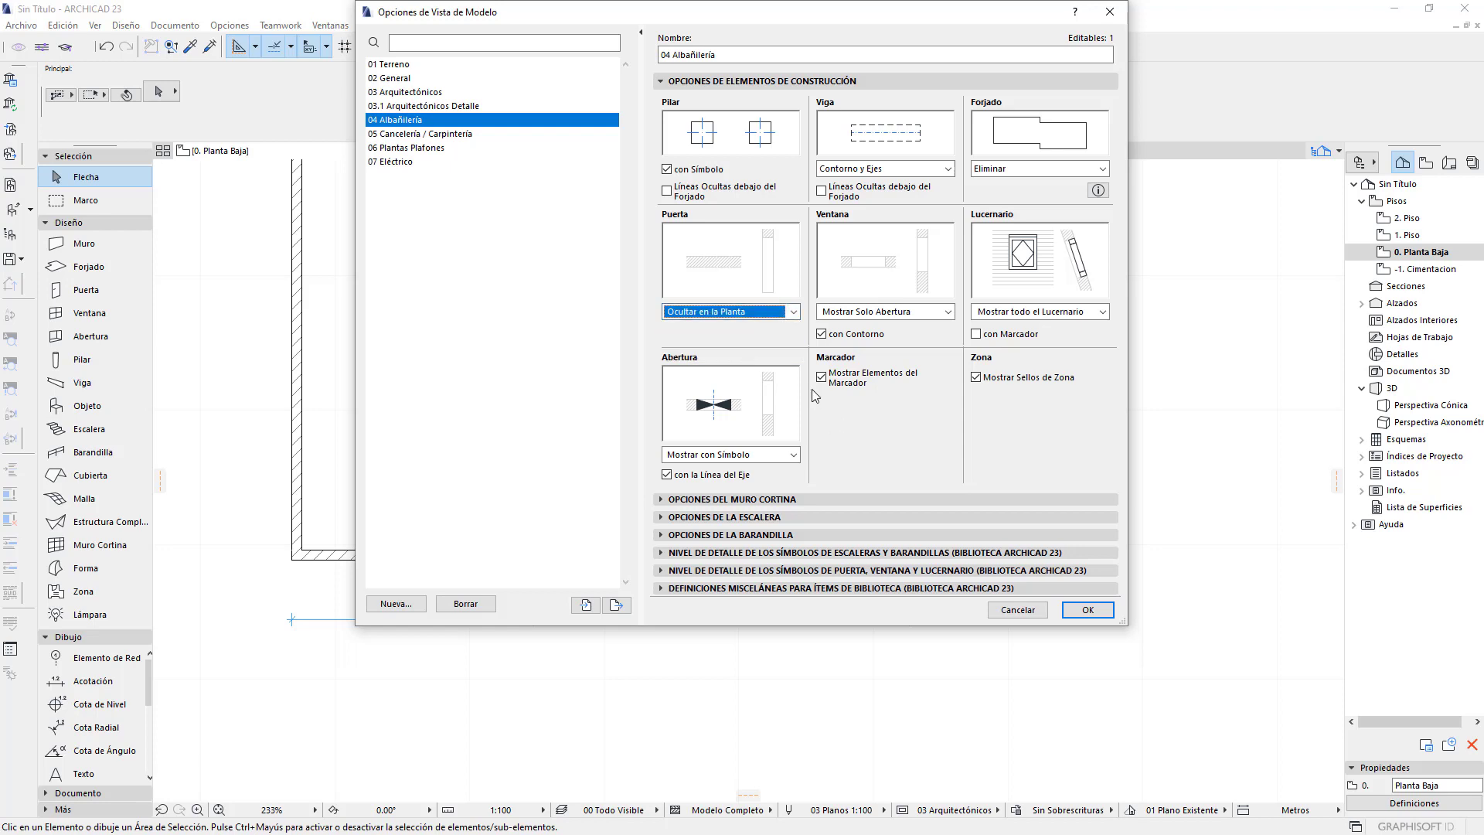
{"action": "left_click", "coordinate": [765, 312]}
{"action": "left_click", "coordinate": [747, 342]}
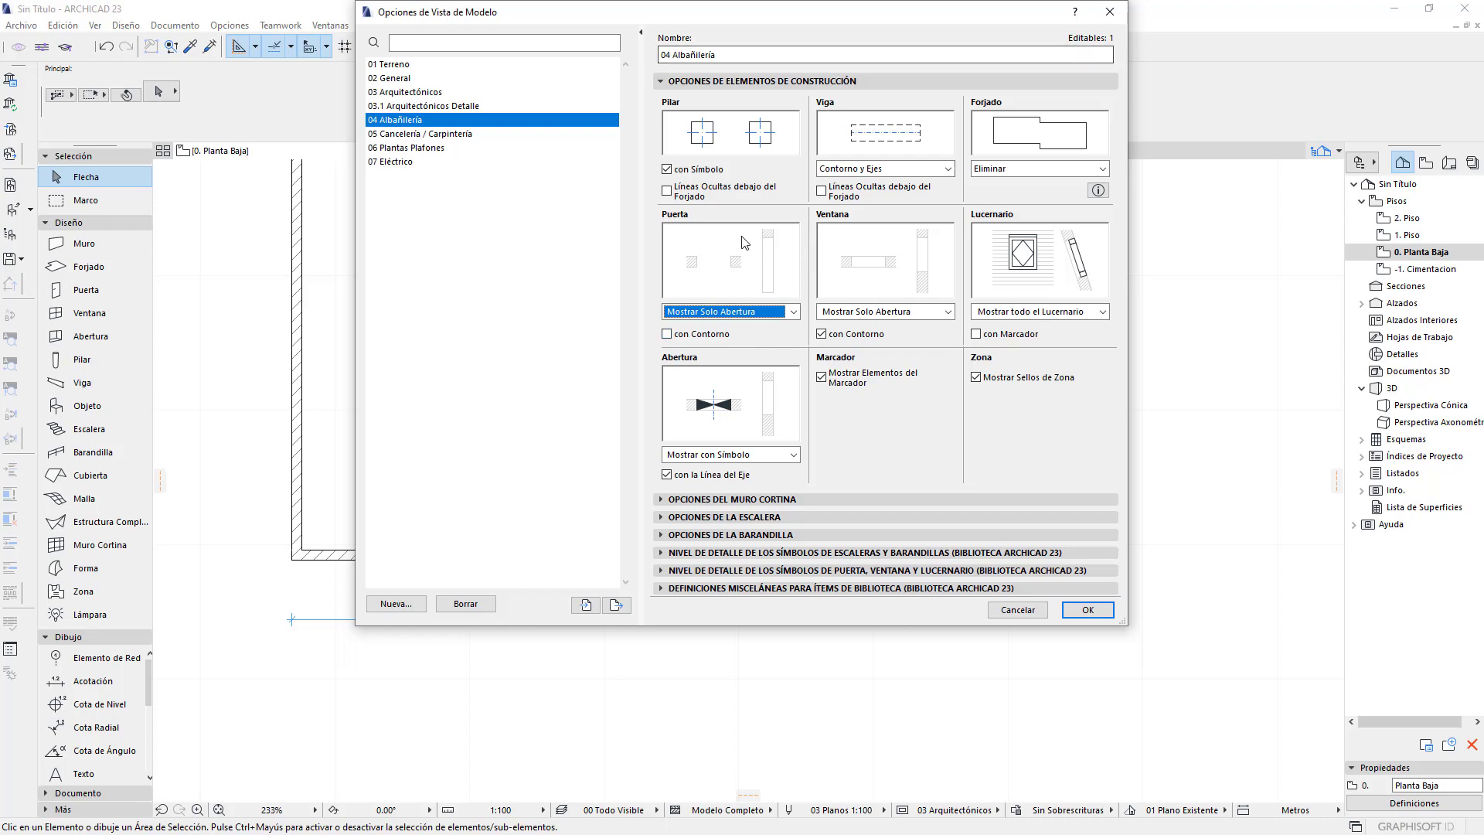
Keep Ventana showing only the opening and cancel the dialog unchanged
{"action": "left_click", "coordinate": [911, 312]}
{"action": "left_click", "coordinate": [911, 339]}
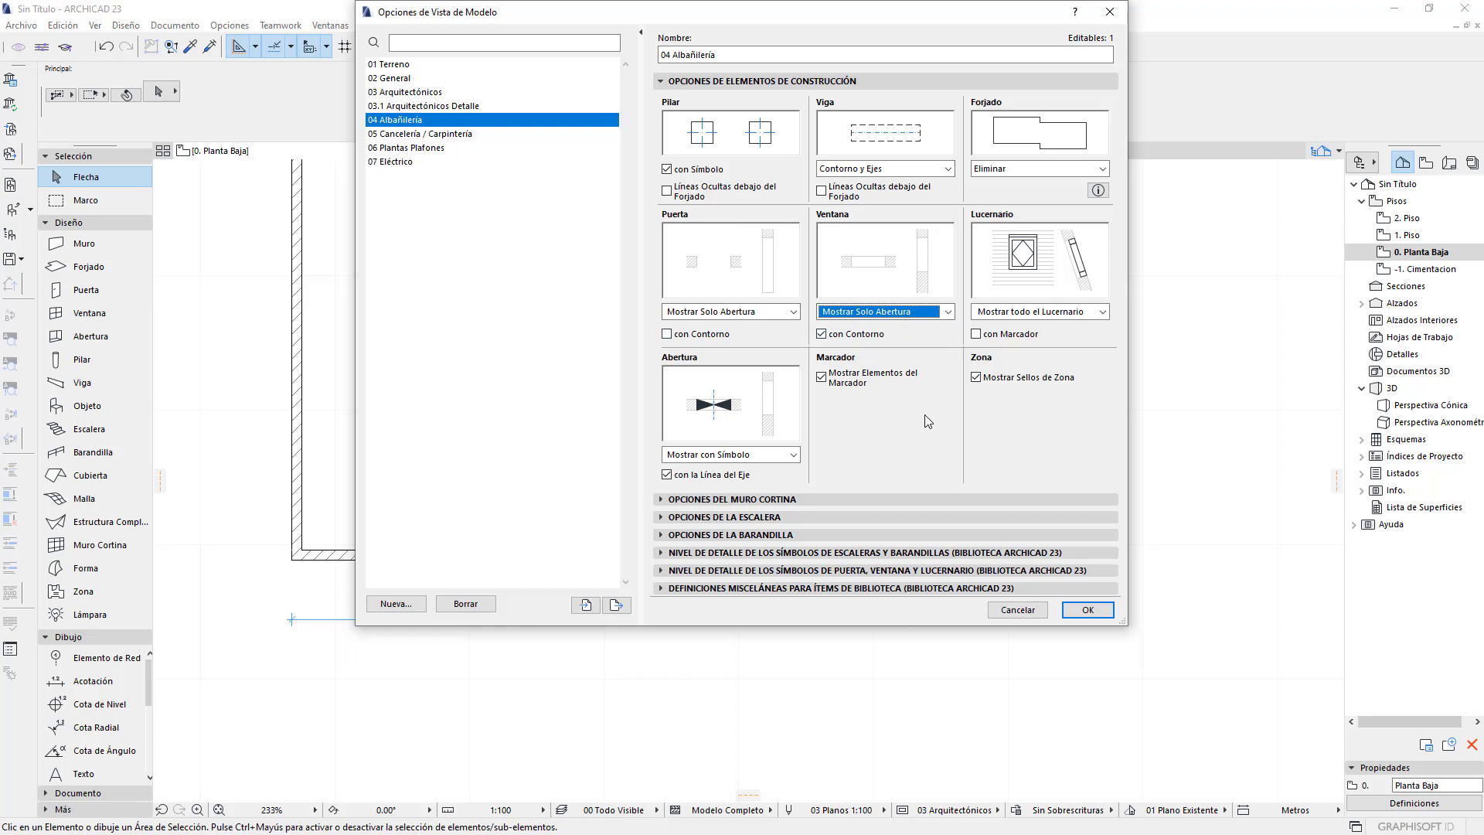
{"action": "left_click", "coordinate": [1018, 610]}
{"action": "scroll", "coordinate": [769, 368], "scroll_direction": "down", "scroll_amount": 1}
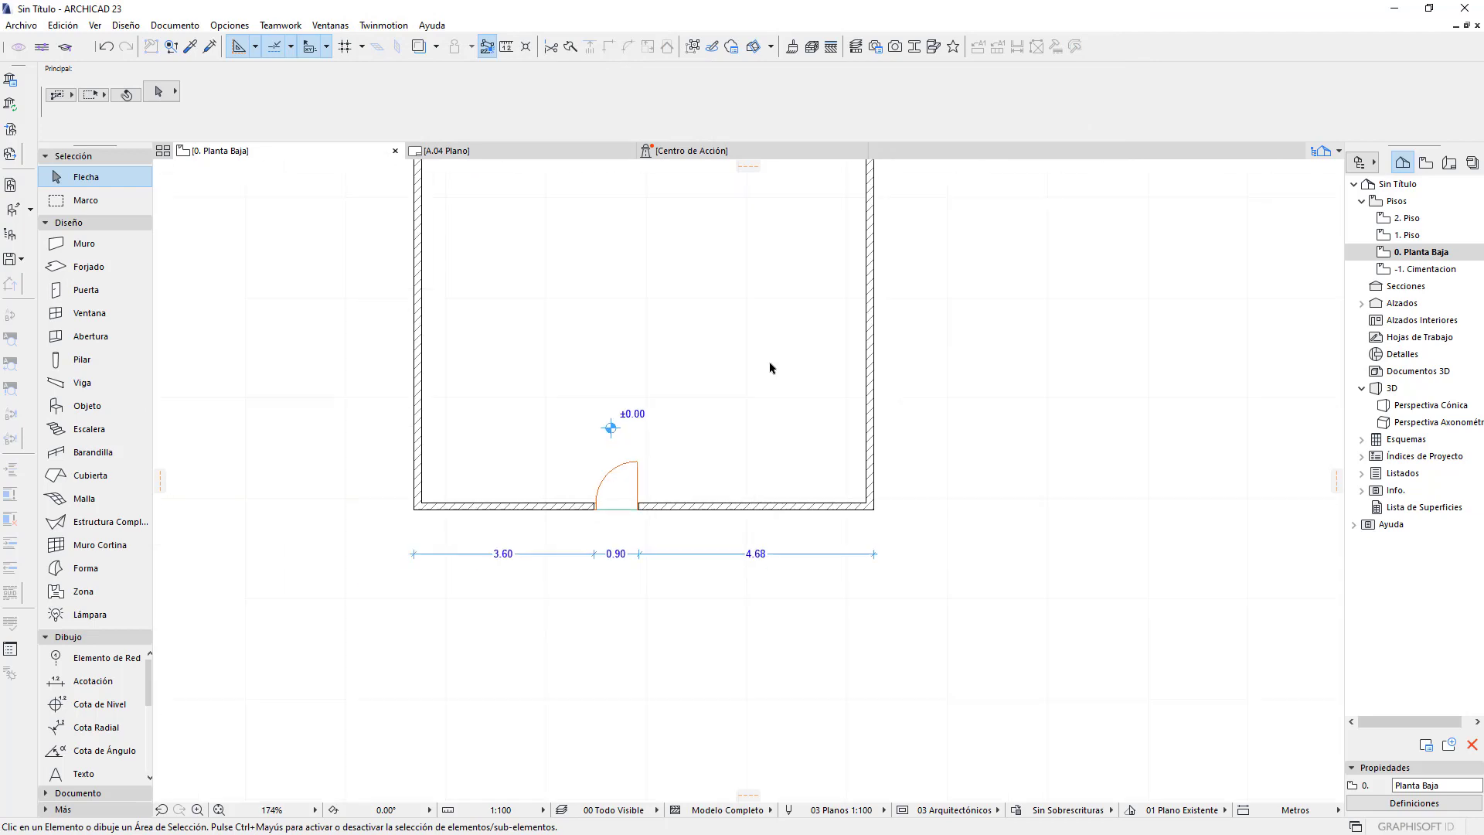
{"action": "scroll", "coordinate": [759, 385], "scroll_direction": "down", "scroll_amount": 2}
{"action": "scroll", "coordinate": [627, 475], "scroll_direction": "up", "scroll_amount": 1}
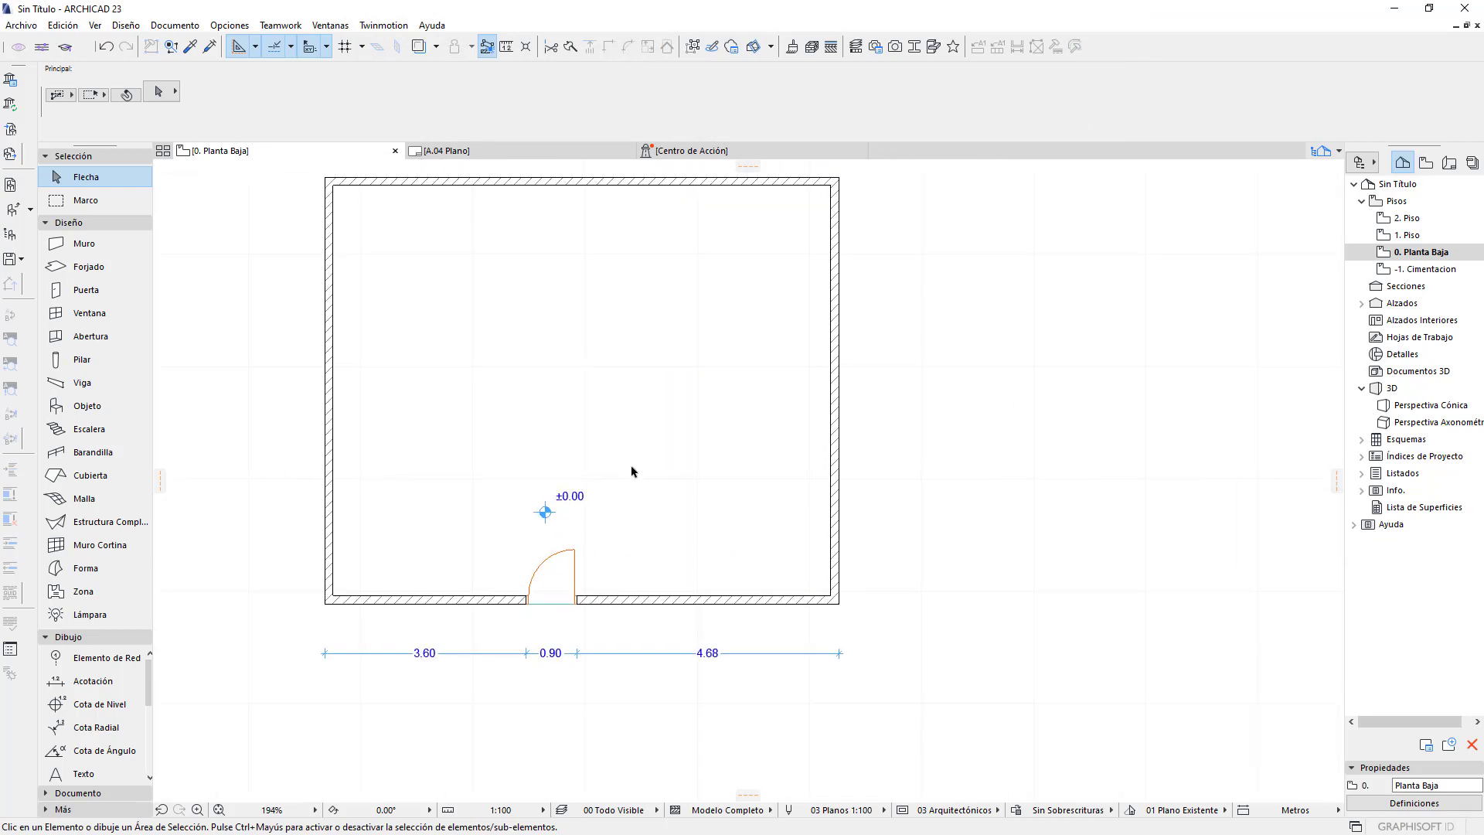
{"action": "scroll", "coordinate": [659, 497], "scroll_direction": "up", "scroll_amount": 1}
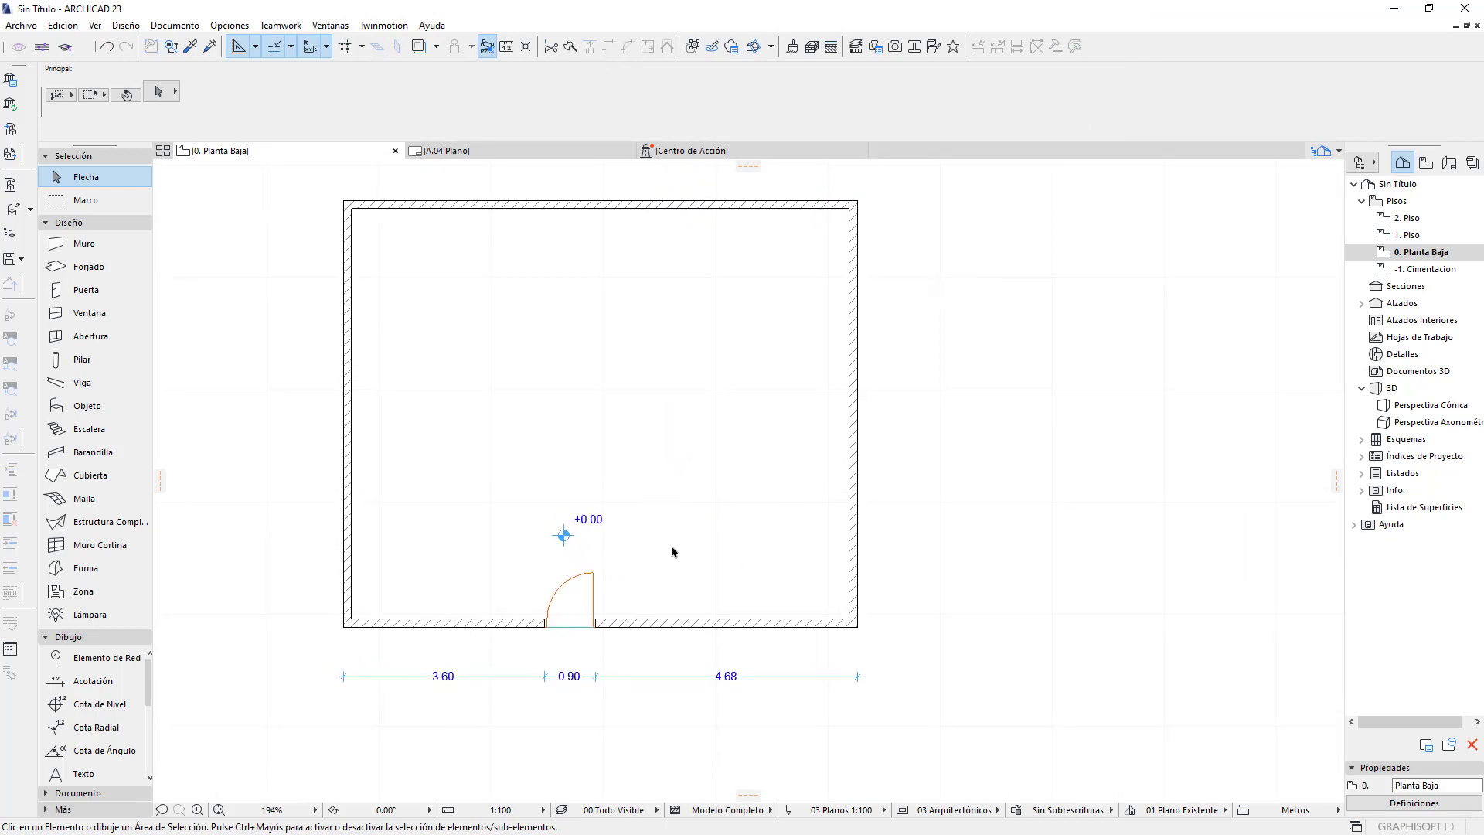
{"action": "scroll", "coordinate": [629, 544], "scroll_direction": "up", "scroll_amount": 1}
{"action": "scroll", "coordinate": [719, 526], "scroll_direction": "up", "scroll_amount": 2}
{"action": "scroll", "coordinate": [646, 603], "scroll_direction": "up", "scroll_amount": 1}
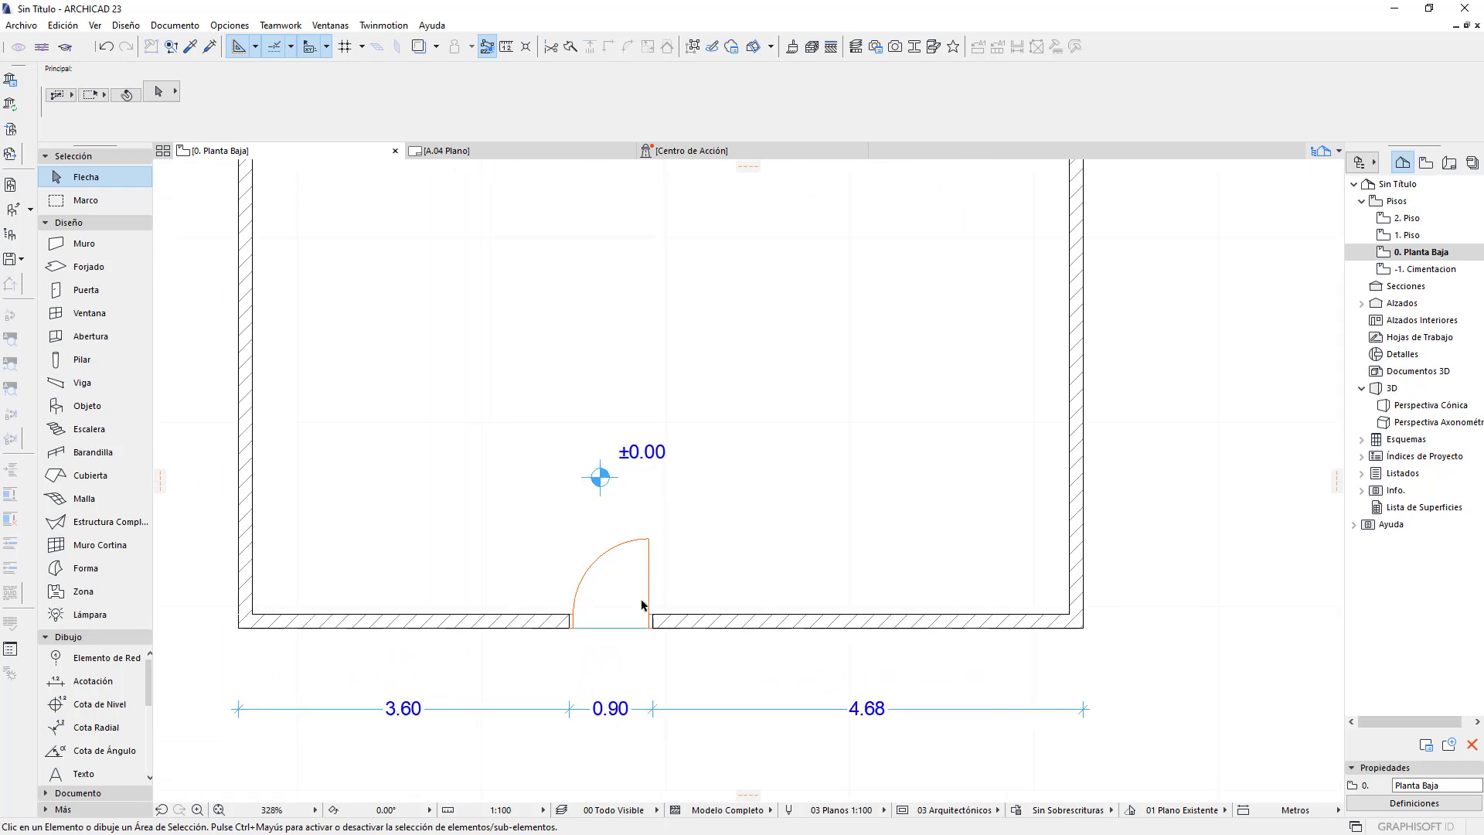
{"action": "scroll", "coordinate": [658, 533], "scroll_direction": "up", "scroll_amount": 2}
{"action": "left_click", "coordinate": [649, 543]}
{"action": "left_click", "coordinate": [699, 535]}
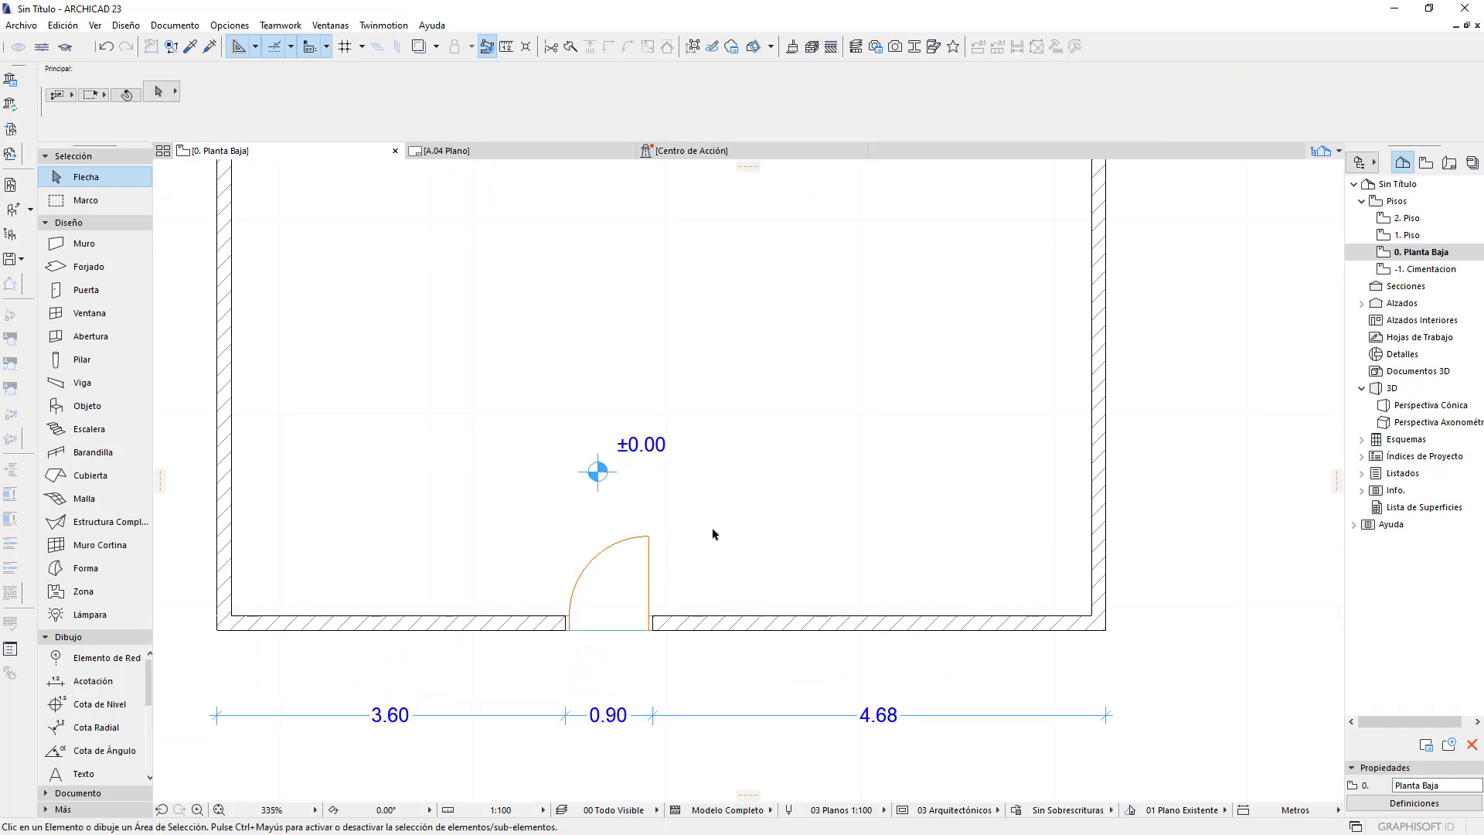
{"action": "scroll", "coordinate": [716, 524], "scroll_direction": "down", "scroll_amount": 2}
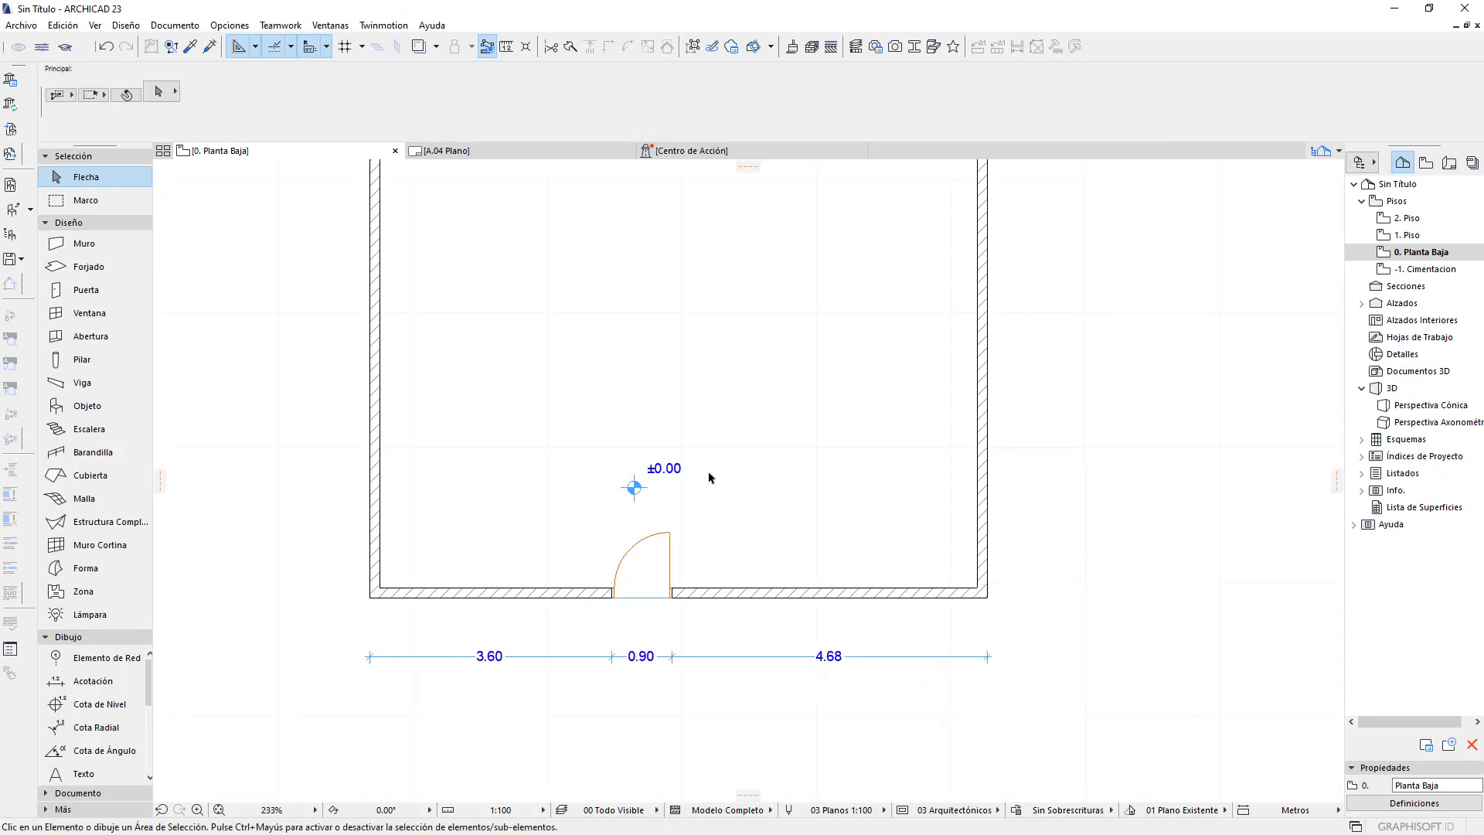
{"action": "scroll", "coordinate": [734, 464], "scroll_direction": "down", "scroll_amount": 1}
{"action": "scroll", "coordinate": [674, 488], "scroll_direction": "down", "scroll_amount": 1}
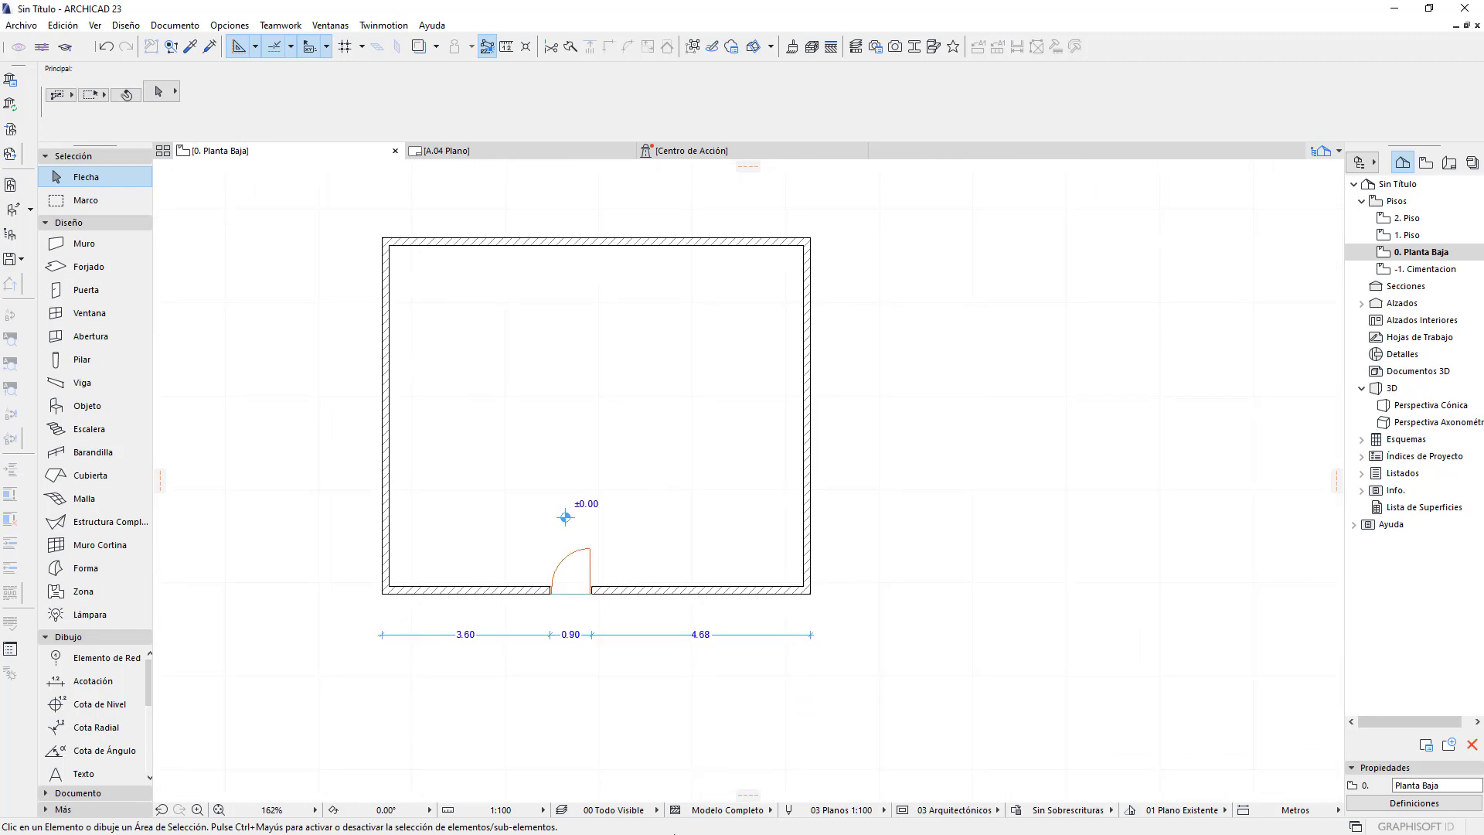
{"action": "left_click", "coordinate": [616, 811]}
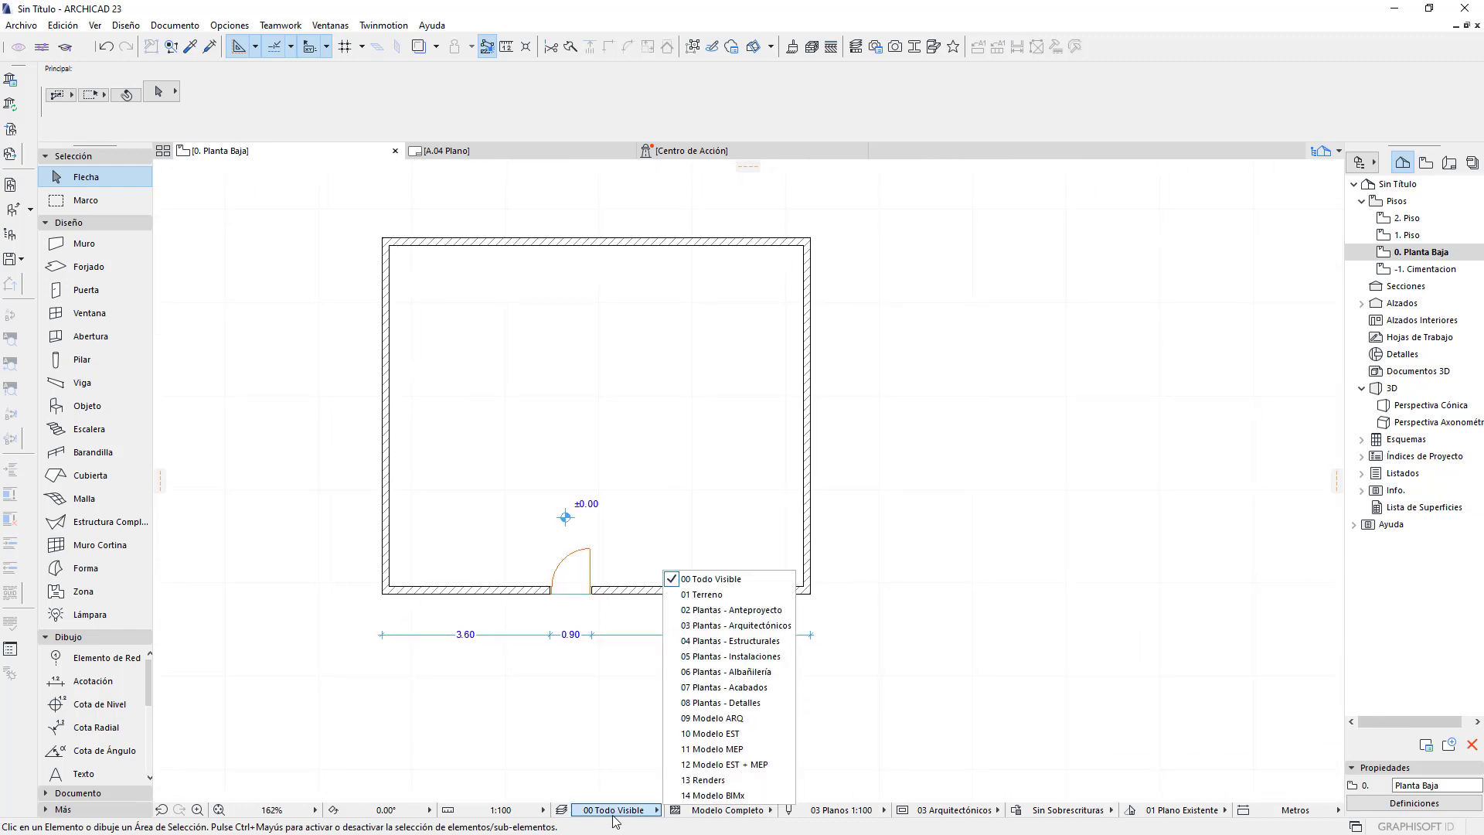
{"action": "left_click", "coordinate": [719, 815]}
{"action": "left_click", "coordinate": [881, 815]}
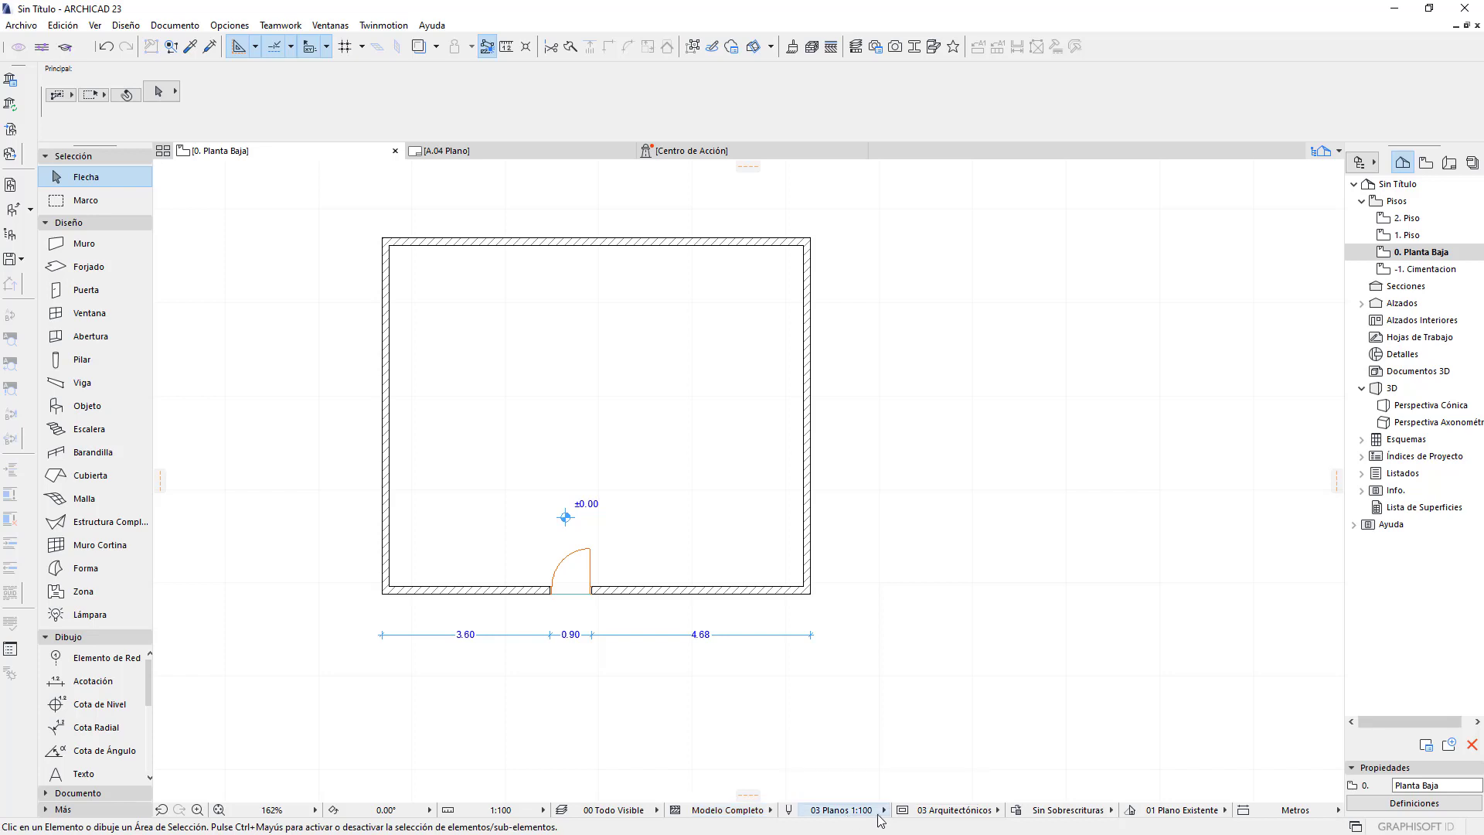
{"action": "left_click", "coordinate": [854, 811]}
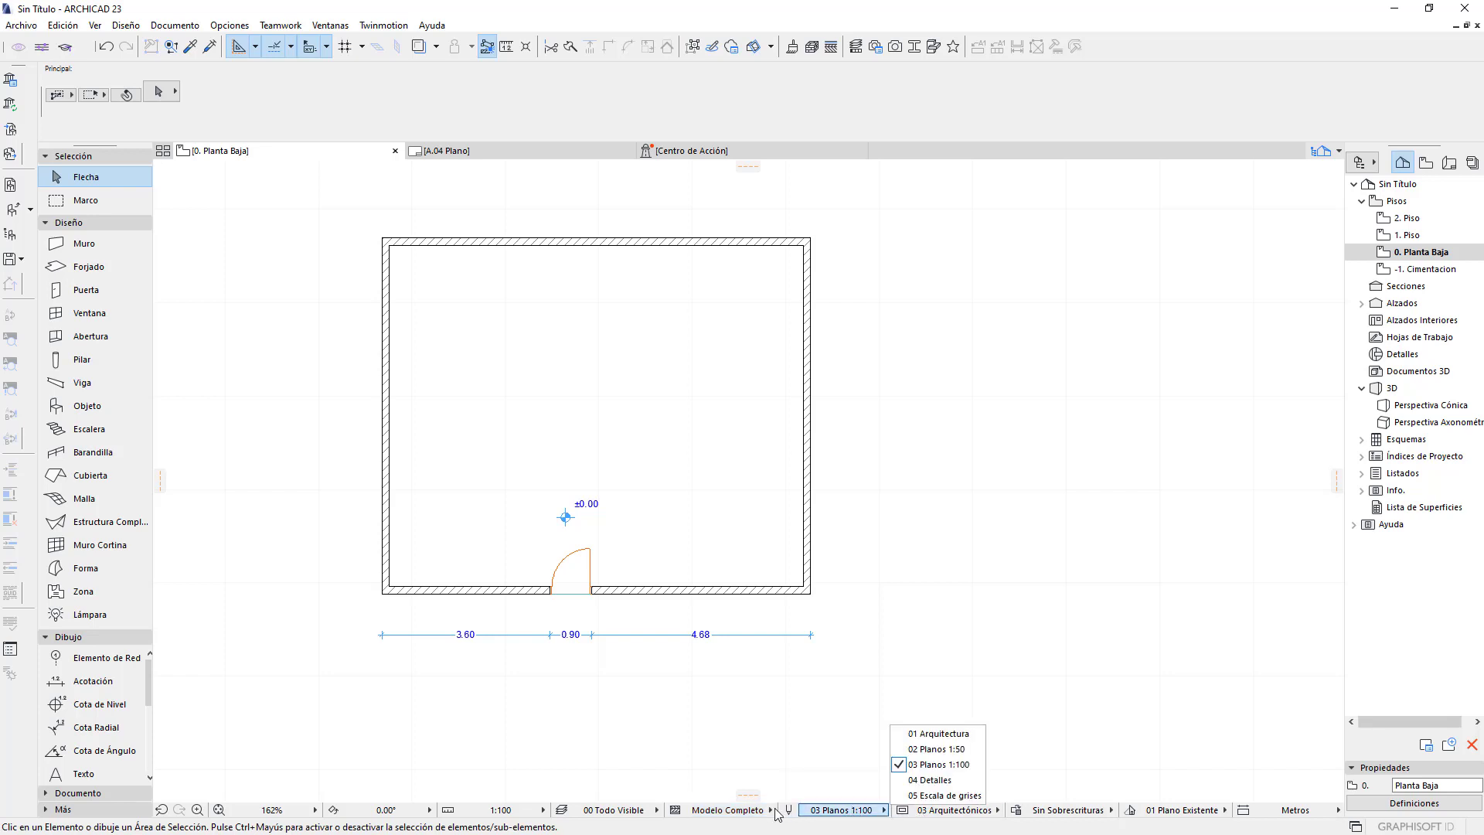
{"action": "left_click", "coordinate": [808, 778]}
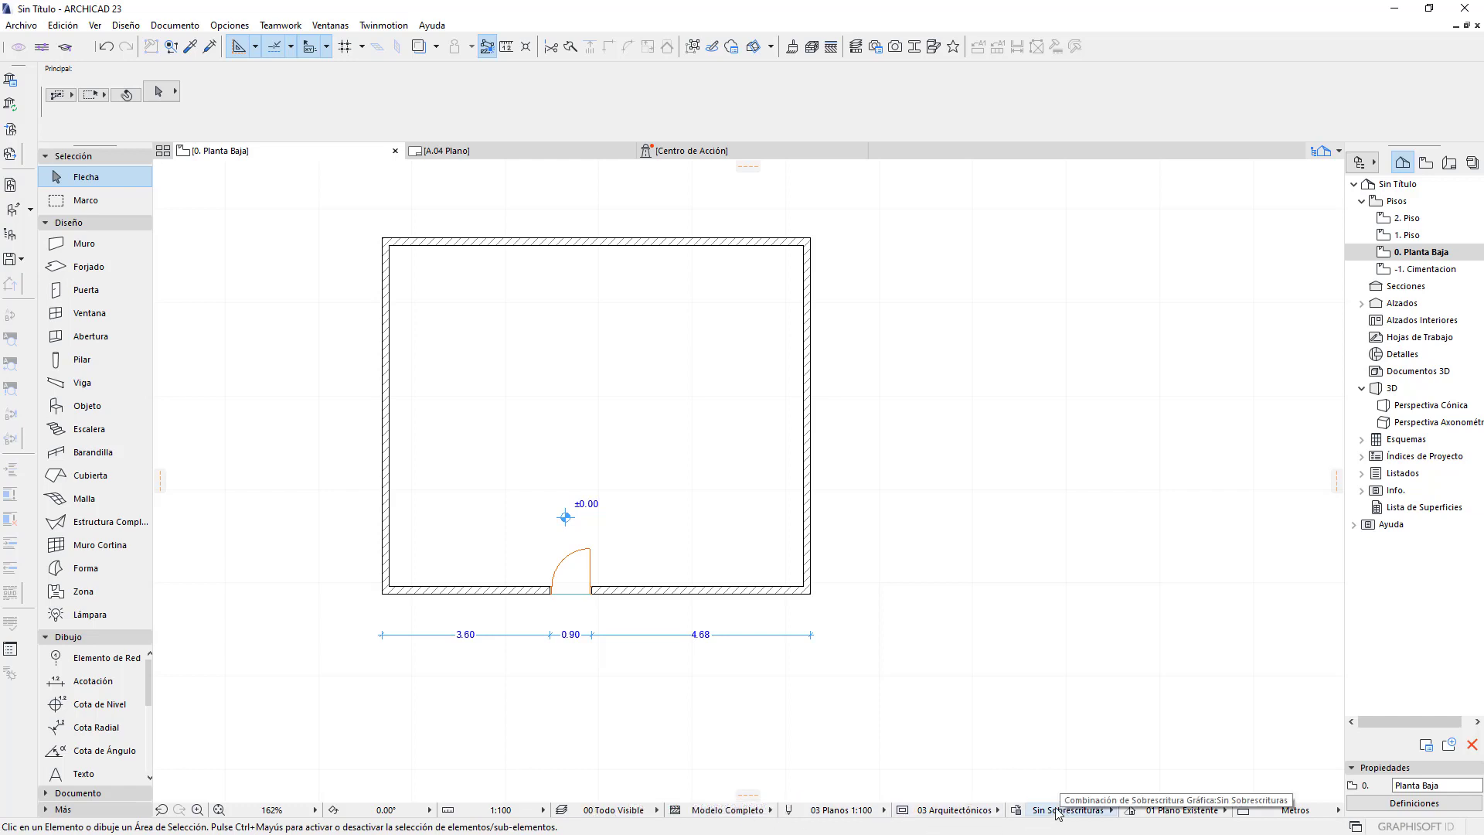
{"action": "left_click", "coordinate": [961, 812]}
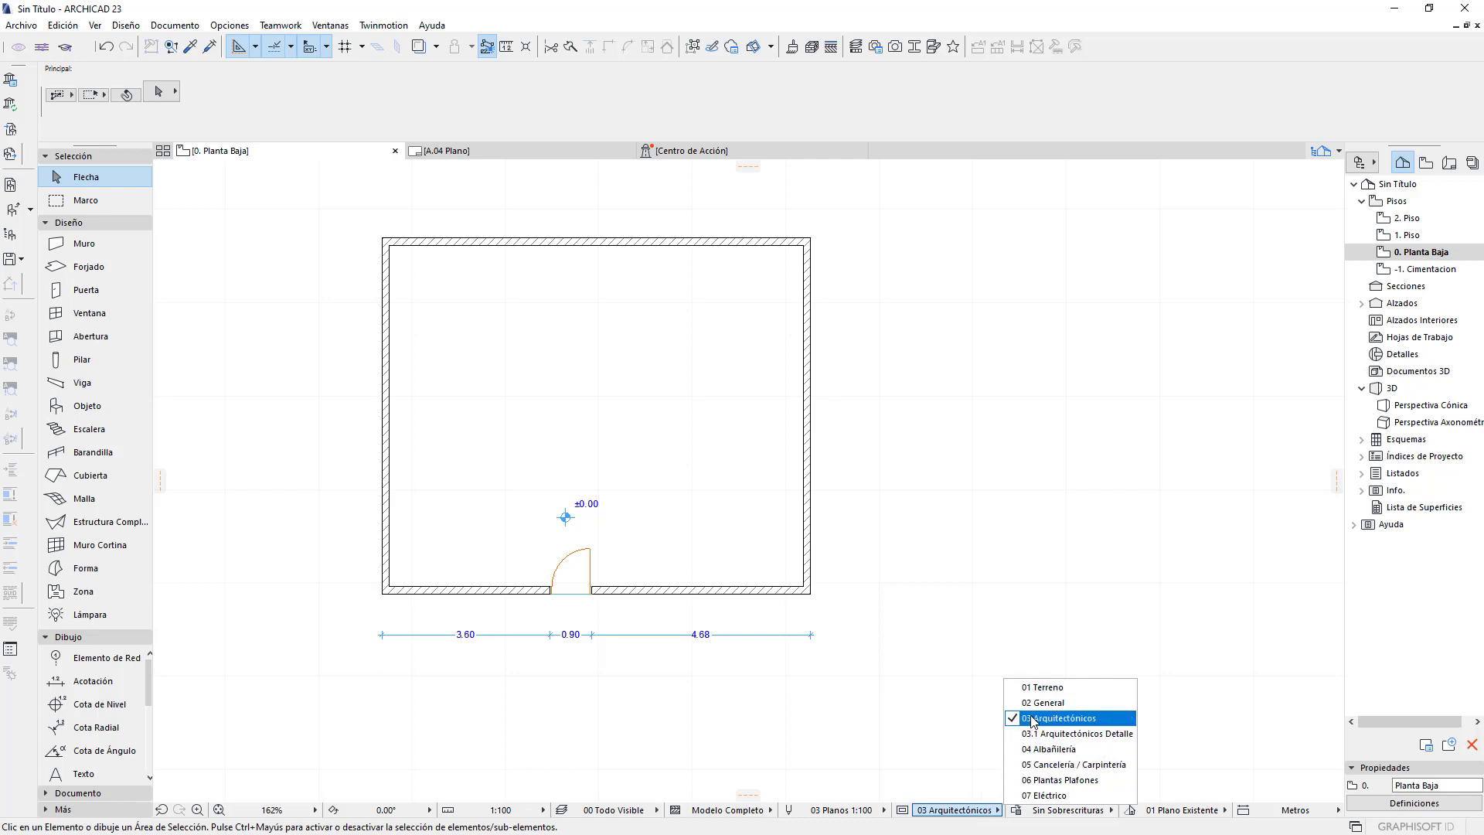
{"action": "left_click", "coordinate": [950, 758]}
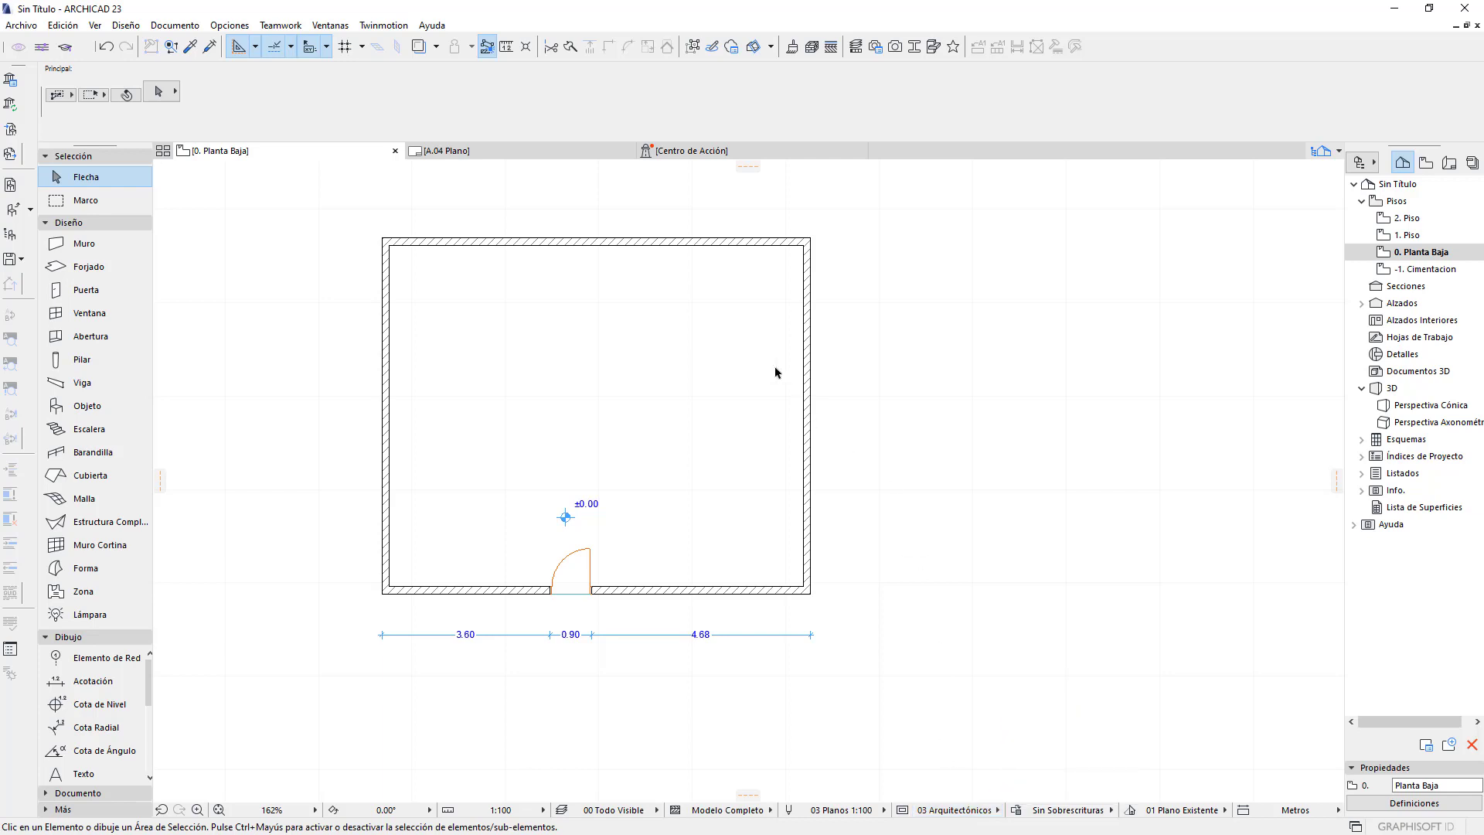
Save the Planta Baja view and place it on the A.04 Plano layout
{"action": "right_click", "coordinate": [838, 317]}
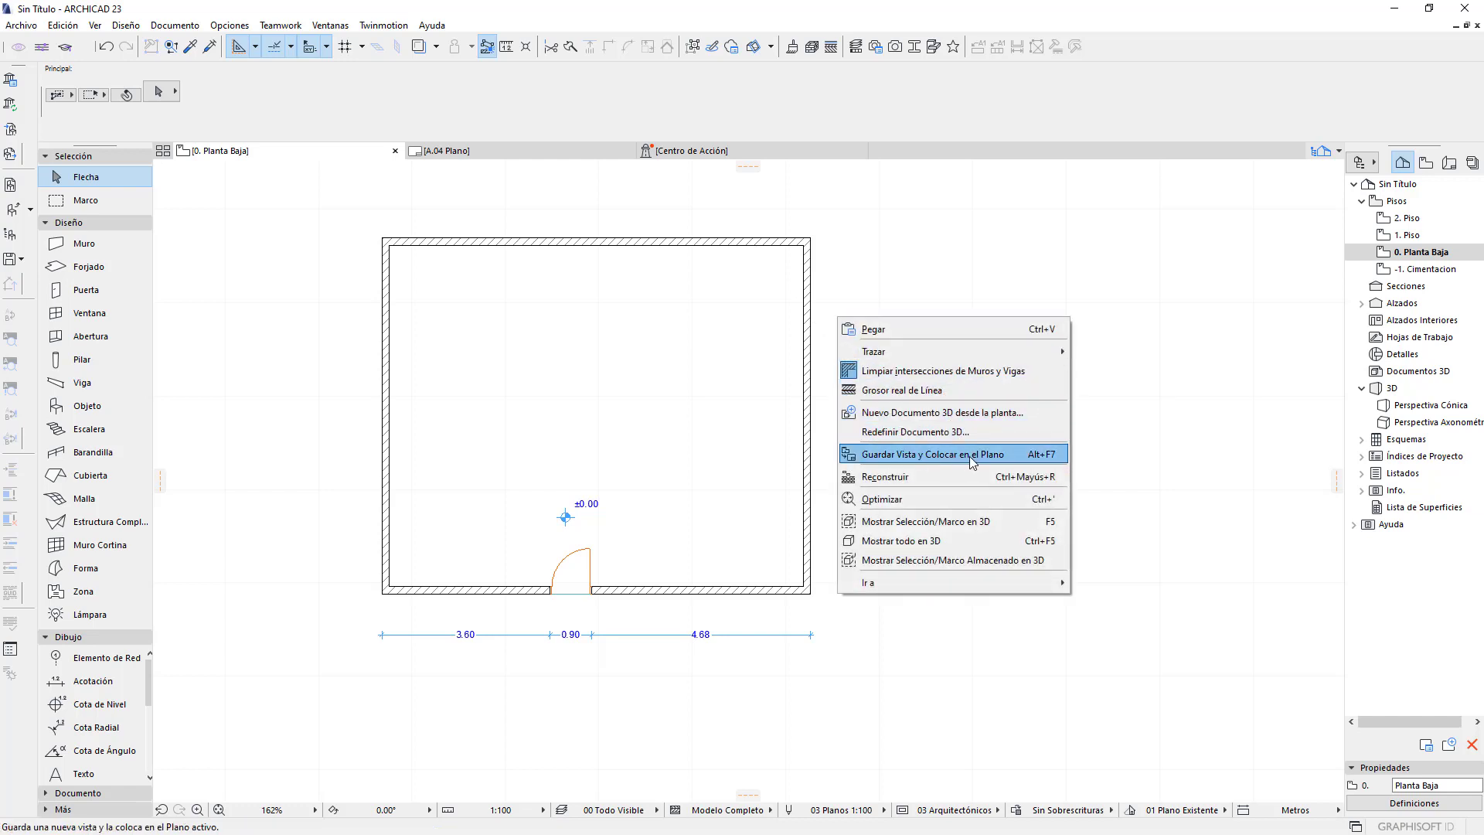
{"action": "left_click", "coordinate": [522, 154]}
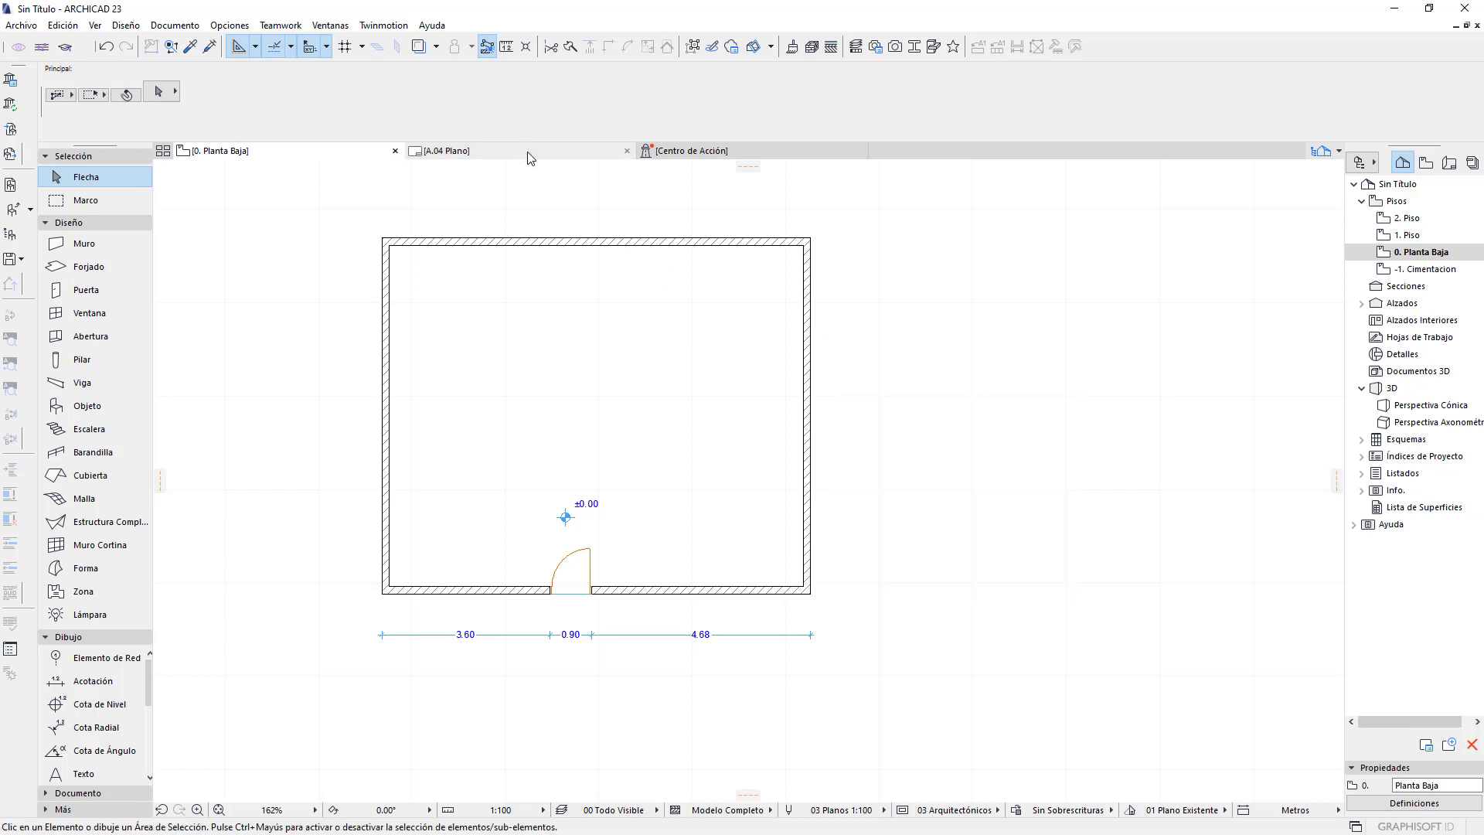
{"action": "scroll", "coordinate": [587, 379], "scroll_direction": "down", "scroll_amount": 3}
{"action": "scroll", "coordinate": [620, 381], "scroll_direction": "down", "scroll_amount": 2}
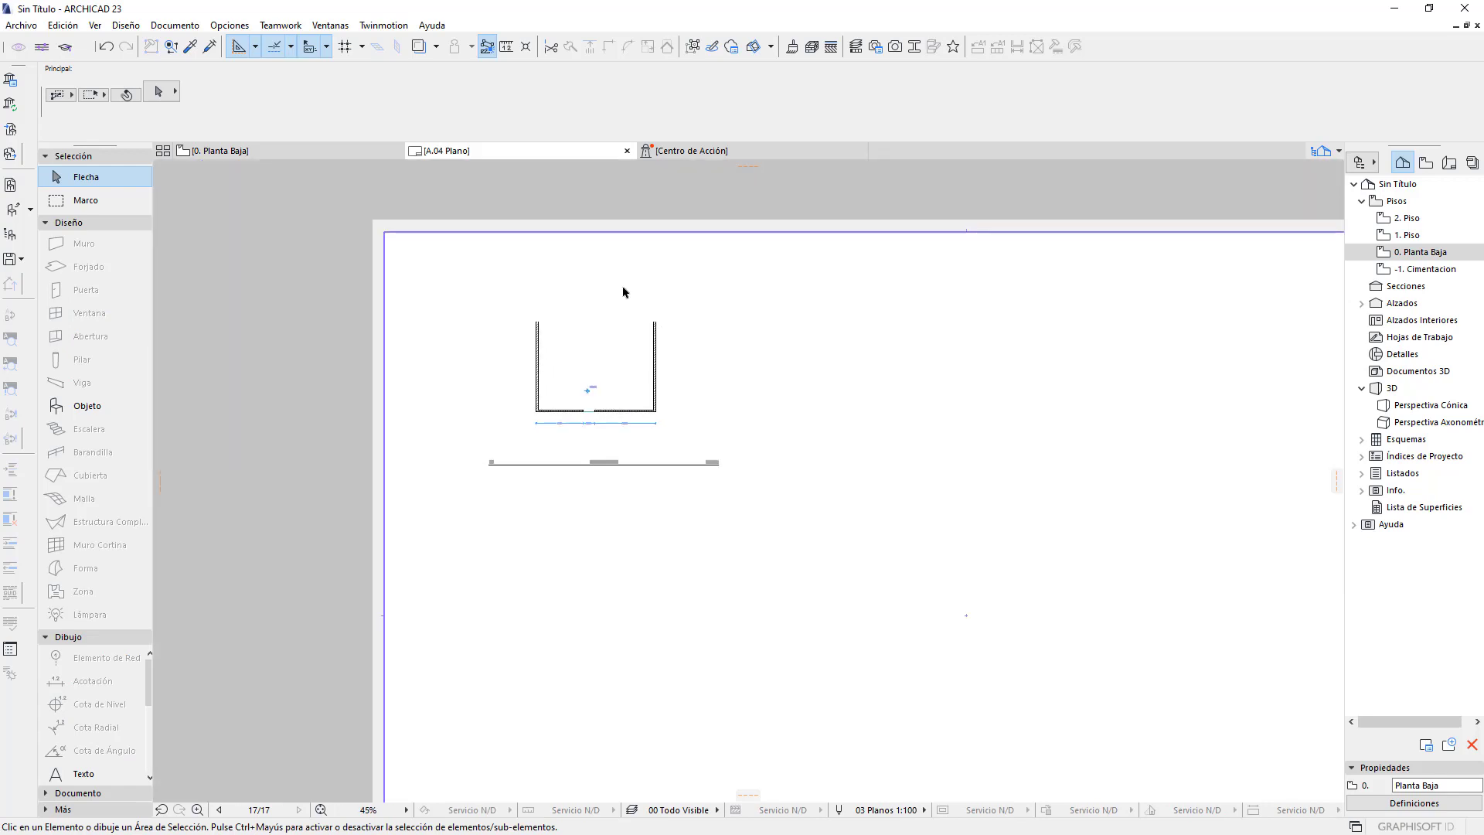
{"action": "scroll", "coordinate": [794, 457], "scroll_direction": "down", "scroll_amount": 1}
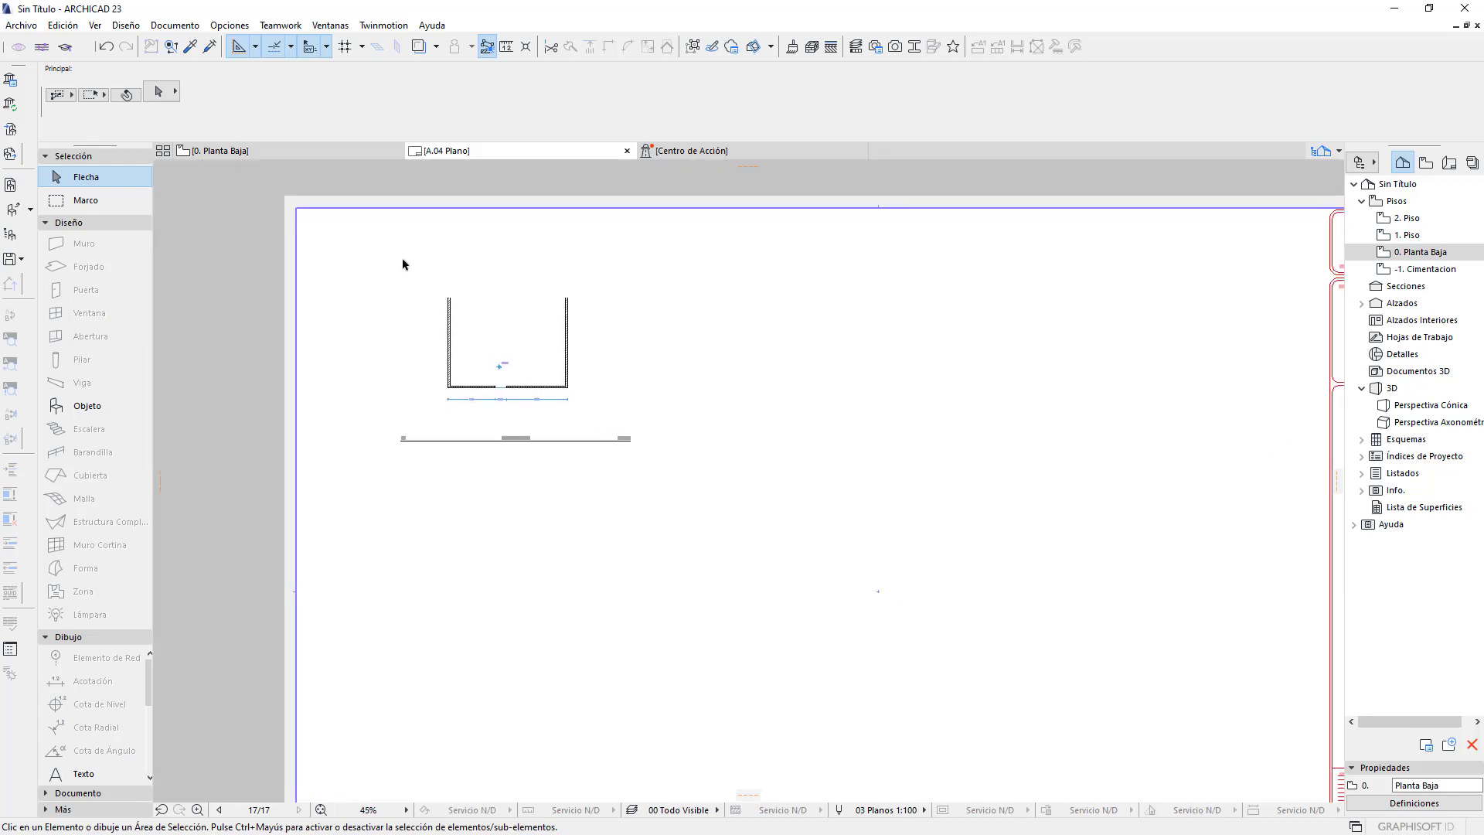
Return to the ground-floor plan and start a new view from the View Map
{"action": "left_click", "coordinate": [302, 155]}
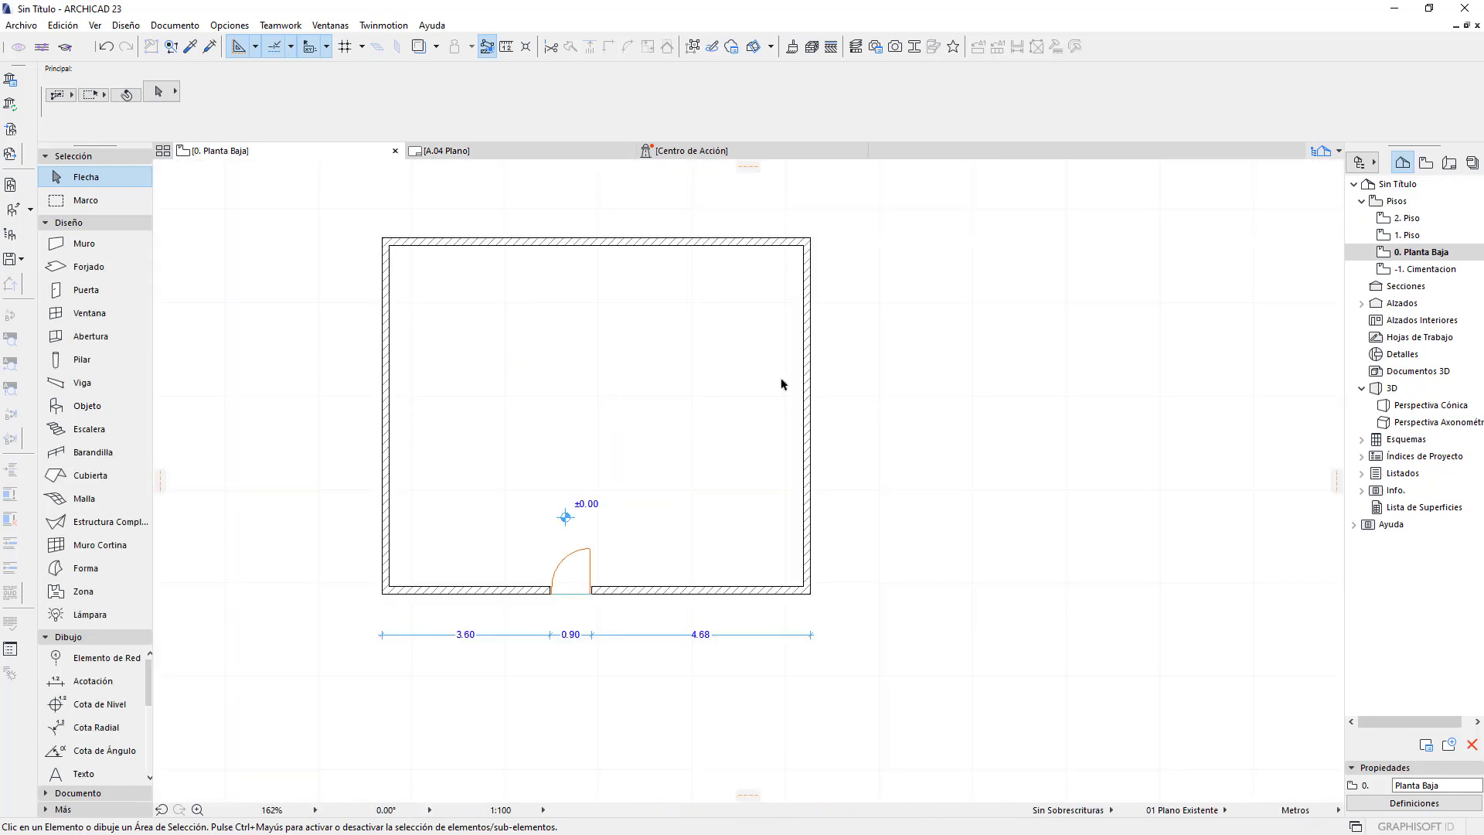
{"action": "left_click", "coordinate": [1426, 164]}
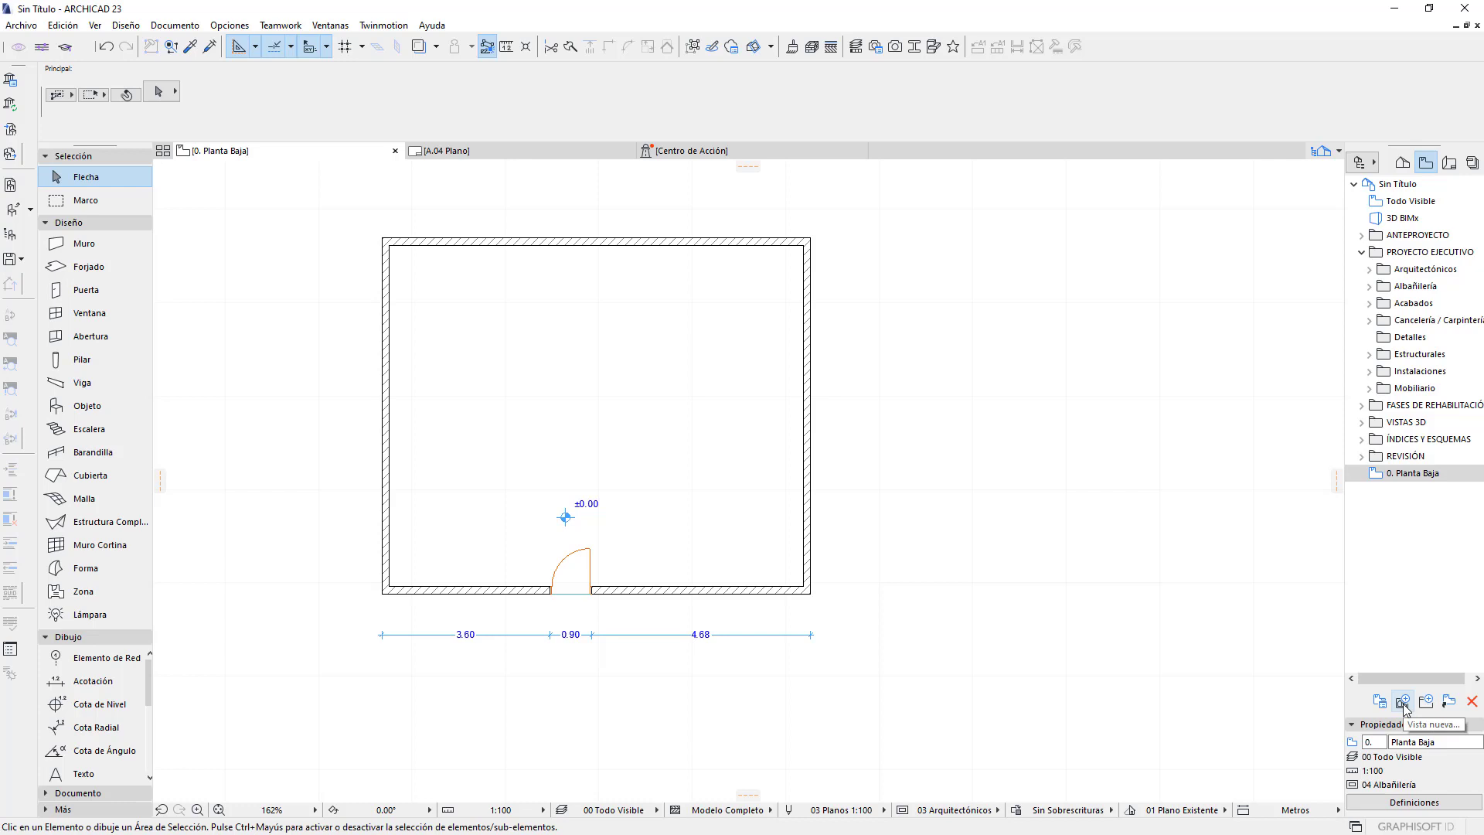
{"action": "left_click", "coordinate": [1403, 701]}
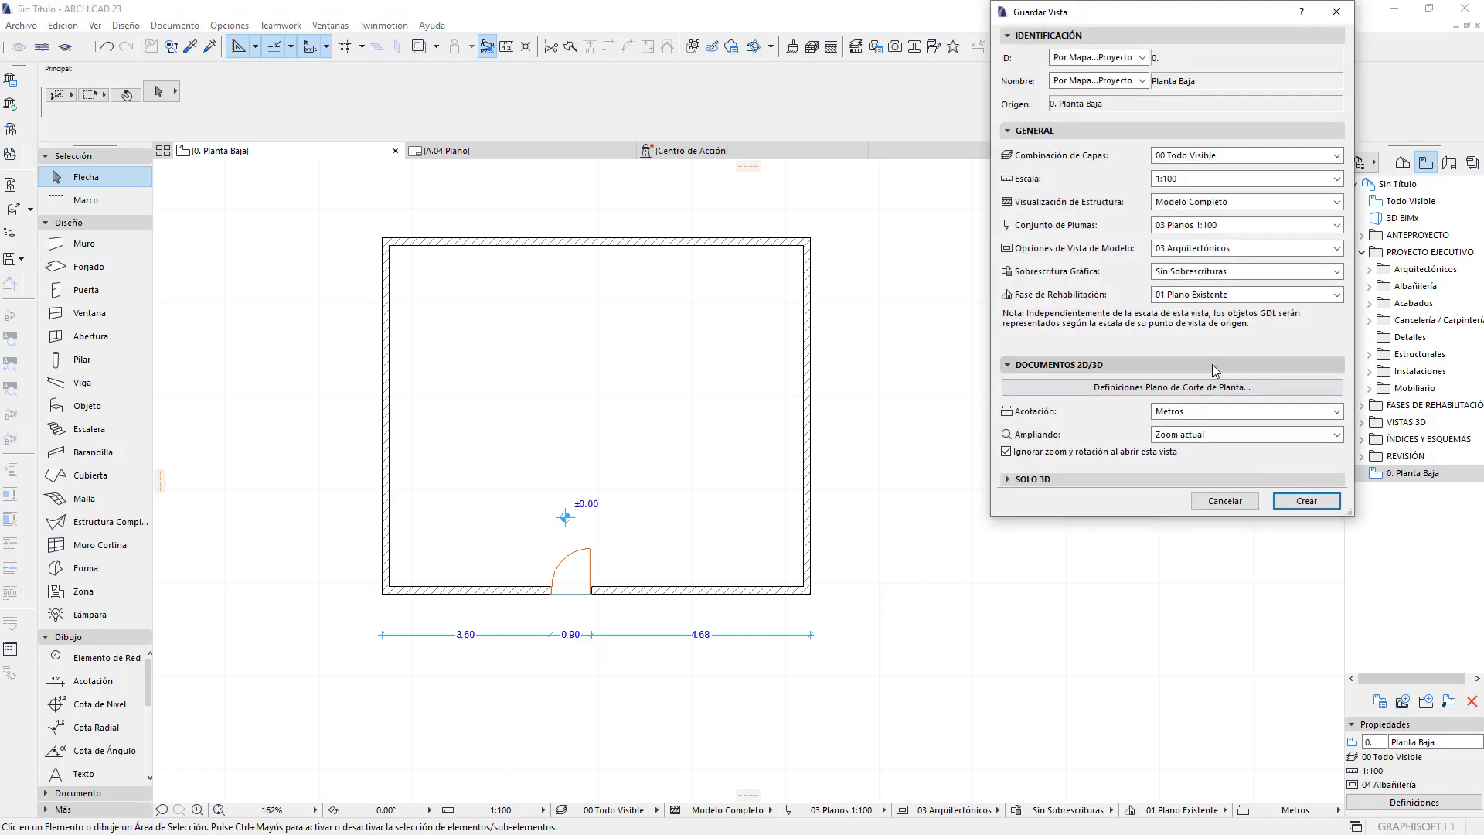
Keep 03 Arquitectónicos at 1:100 in Guardar Vista and create the new 0. Planta Baja view
{"action": "mouse_move", "coordinate": [1209, 17]}
{"action": "left_mouse_down"}
{"action": "mouse_move", "coordinate": [1096, 59]}
{"action": "mouse_move", "coordinate": [1043, 111]}
{"action": "left_mouse_up"}
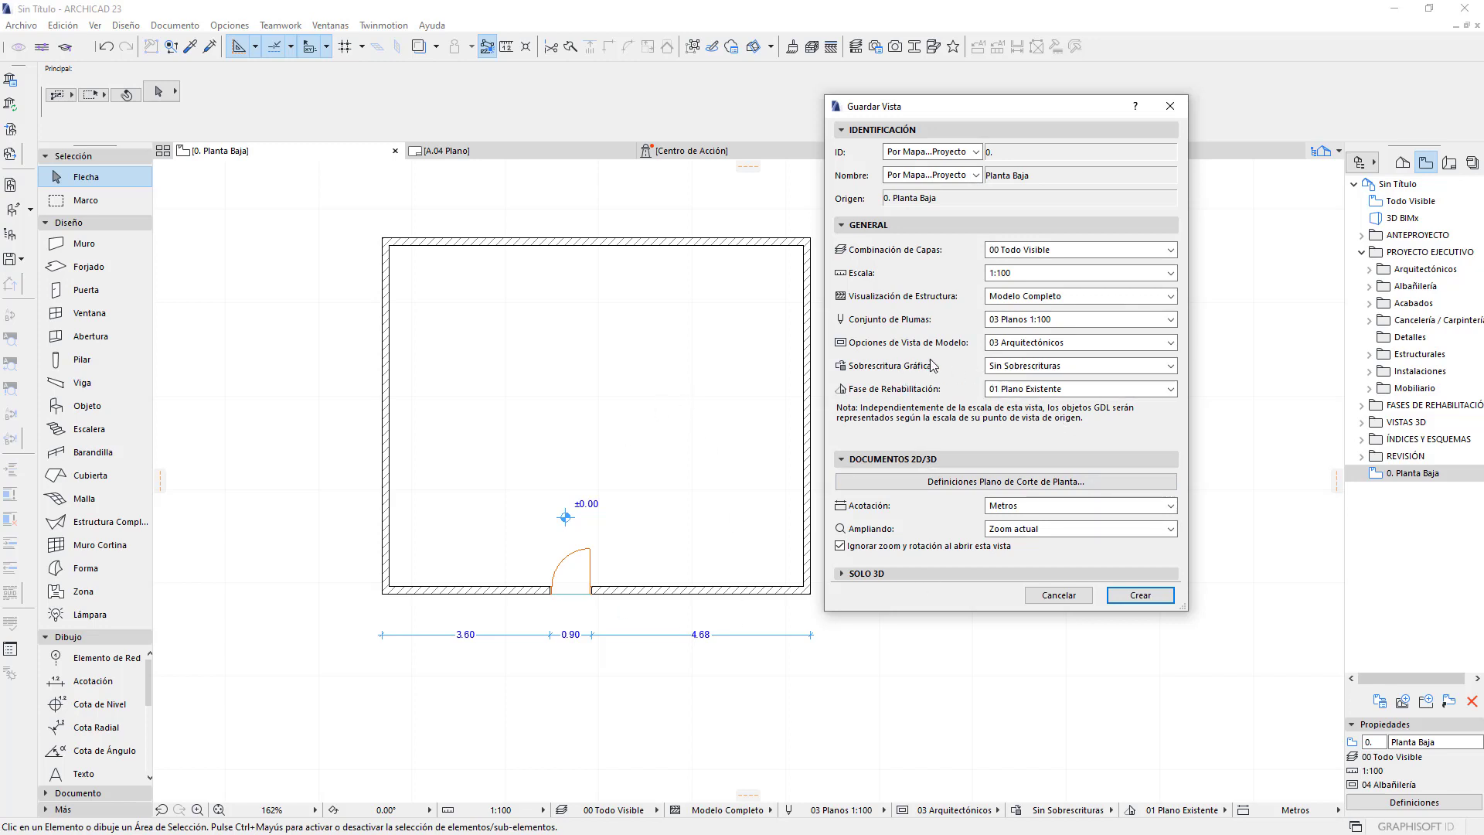
{"action": "left_click", "coordinate": [1072, 345]}
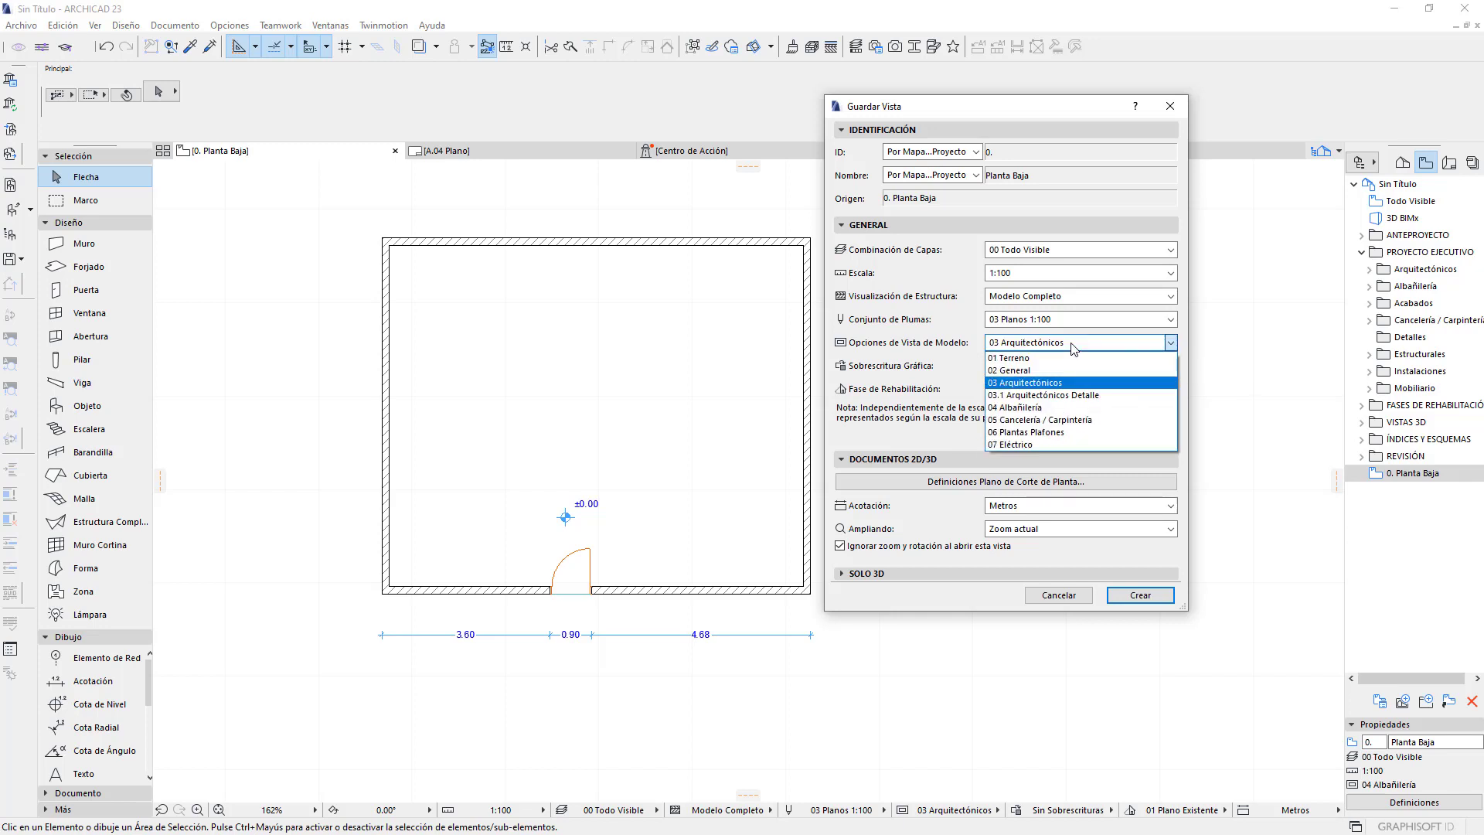
{"action": "left_click", "coordinate": [1074, 382]}
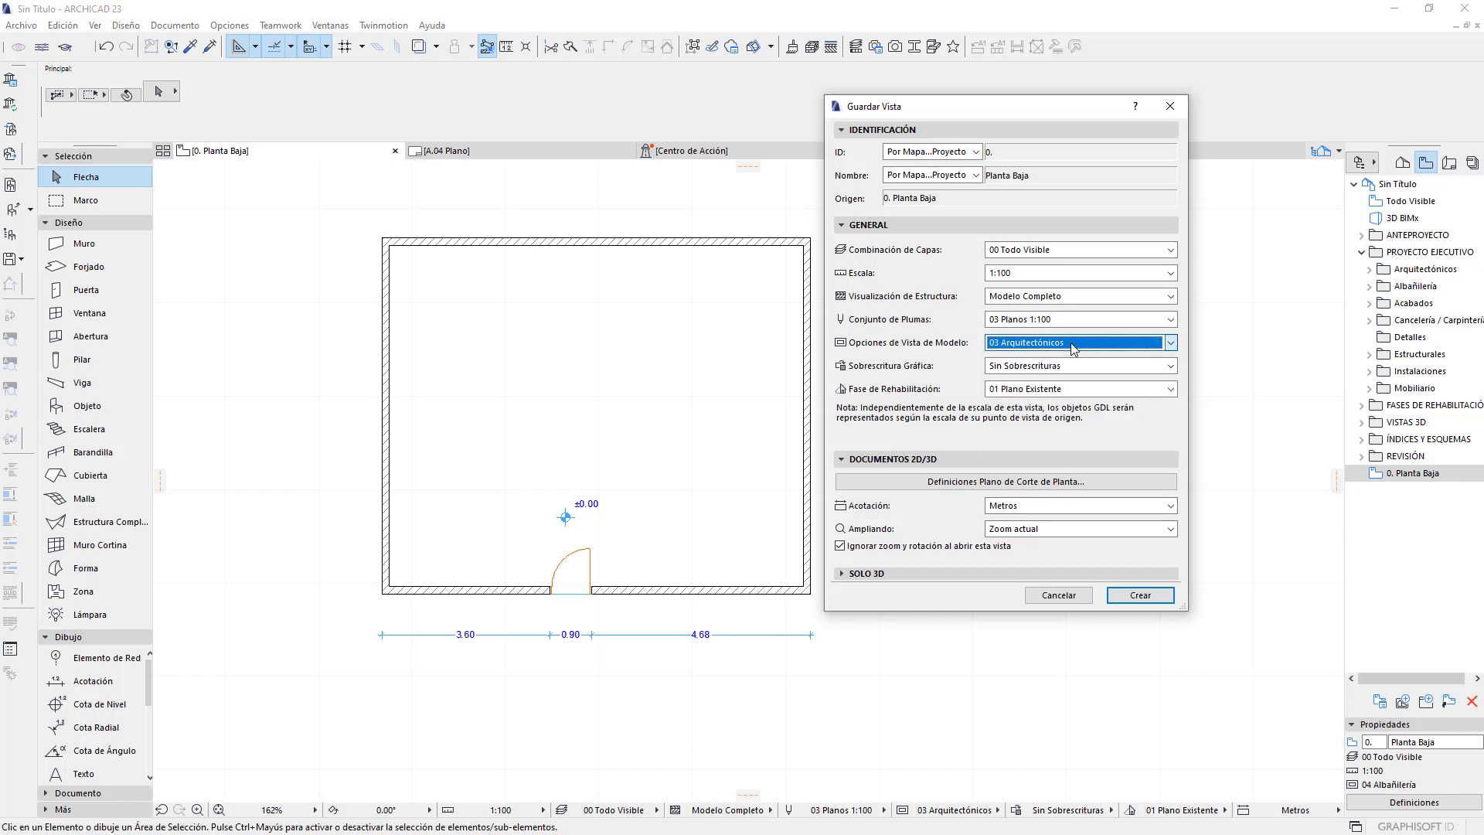
{"action": "left_click", "coordinate": [1133, 597]}
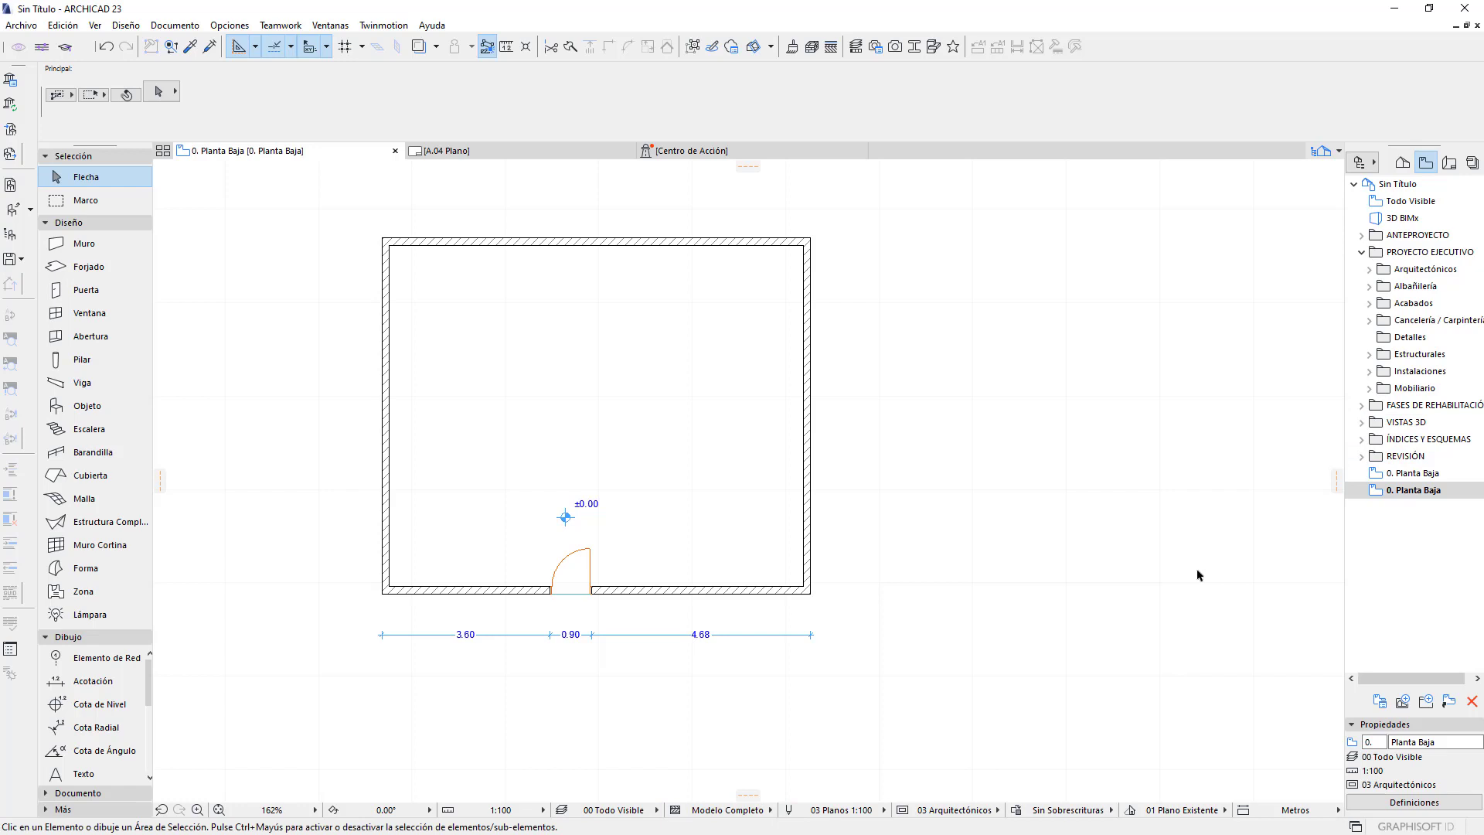
Change the saved Planta Baja view's model view options to 04 Albañilería
{"action": "left_click", "coordinate": [1414, 802]}
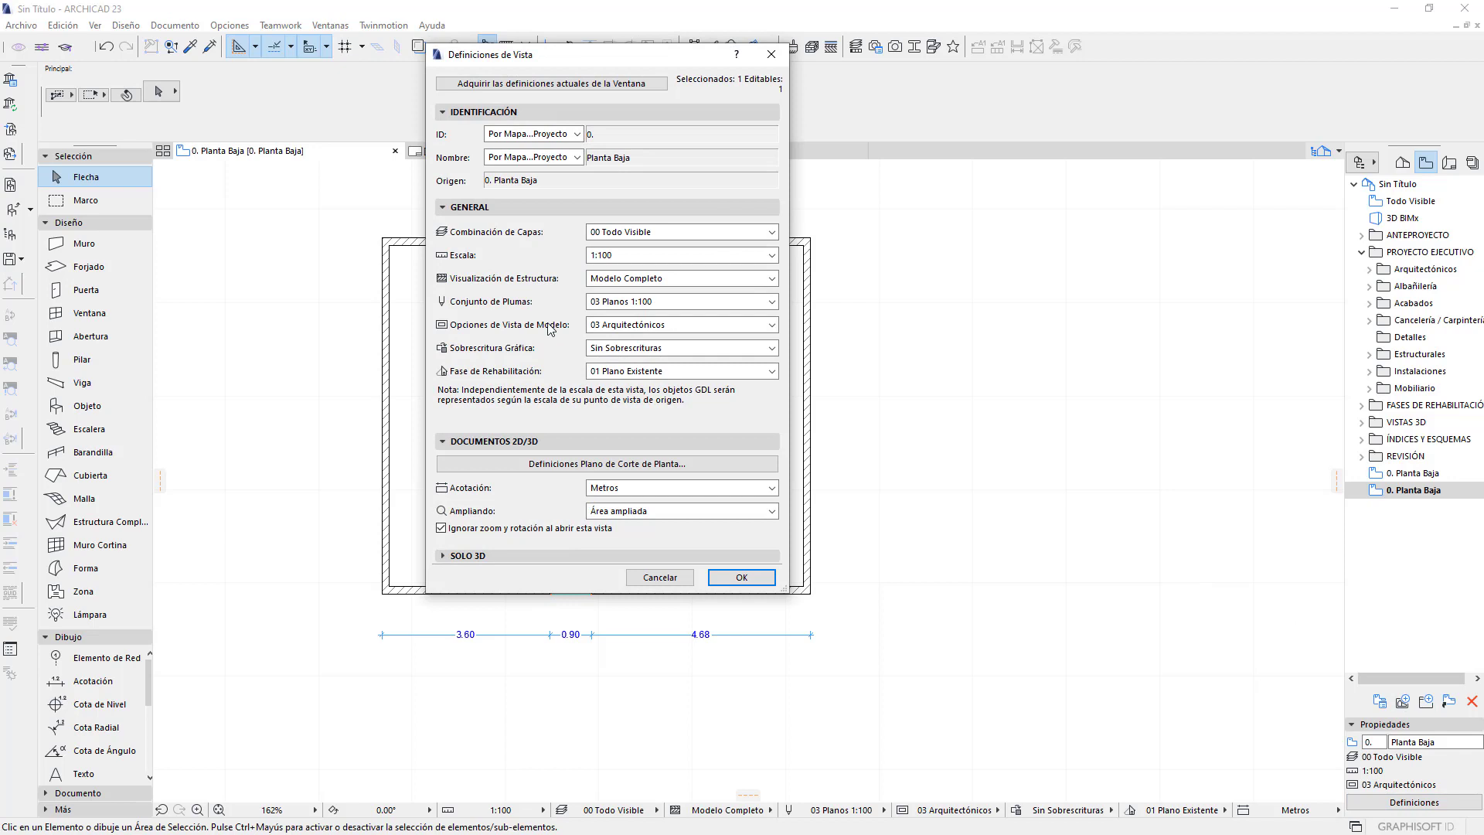
{"action": "left_click", "coordinate": [620, 325]}
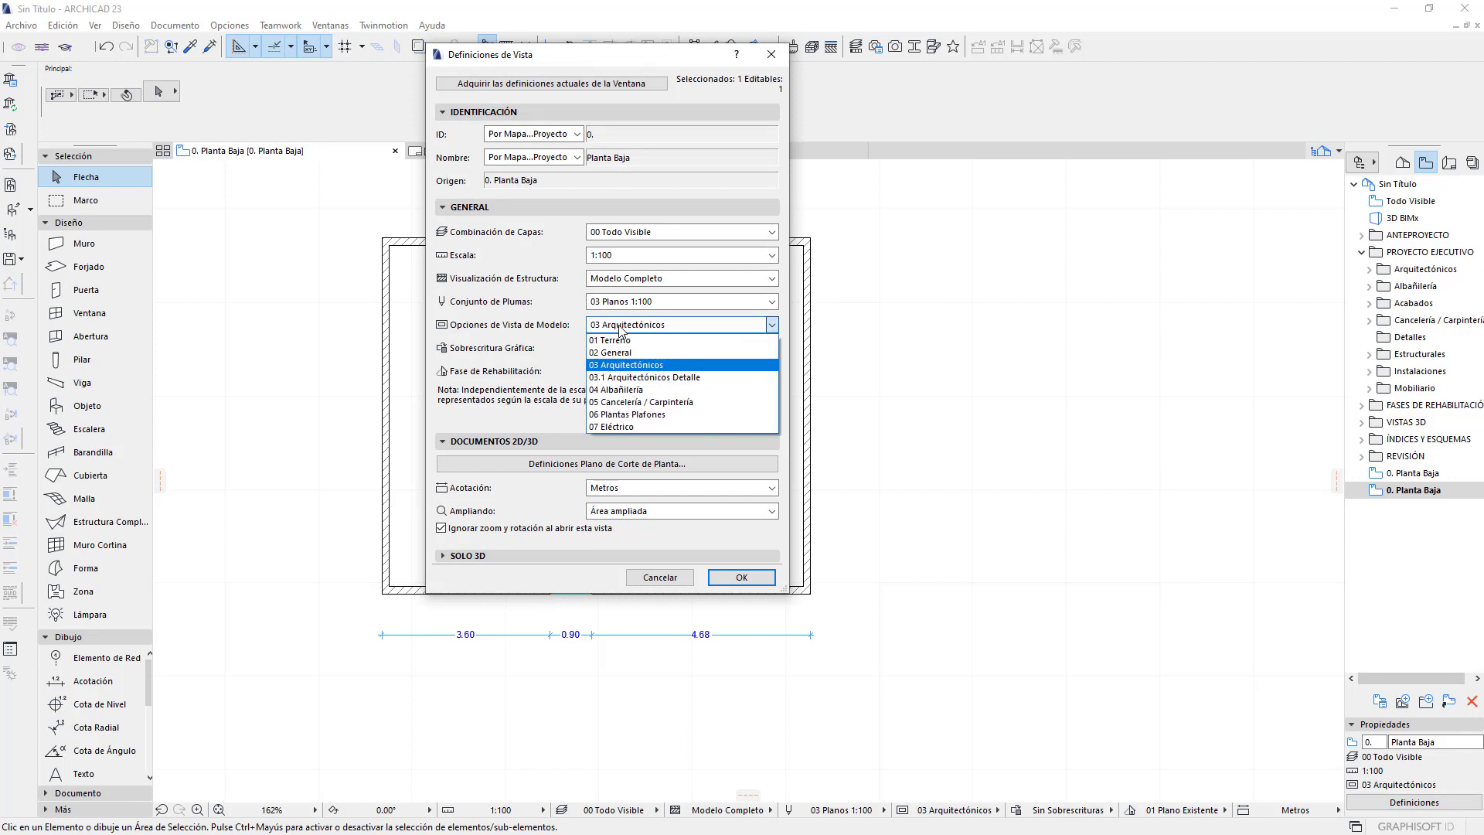
{"action": "left_click", "coordinate": [622, 390]}
{"action": "left_click", "coordinate": [753, 581]}
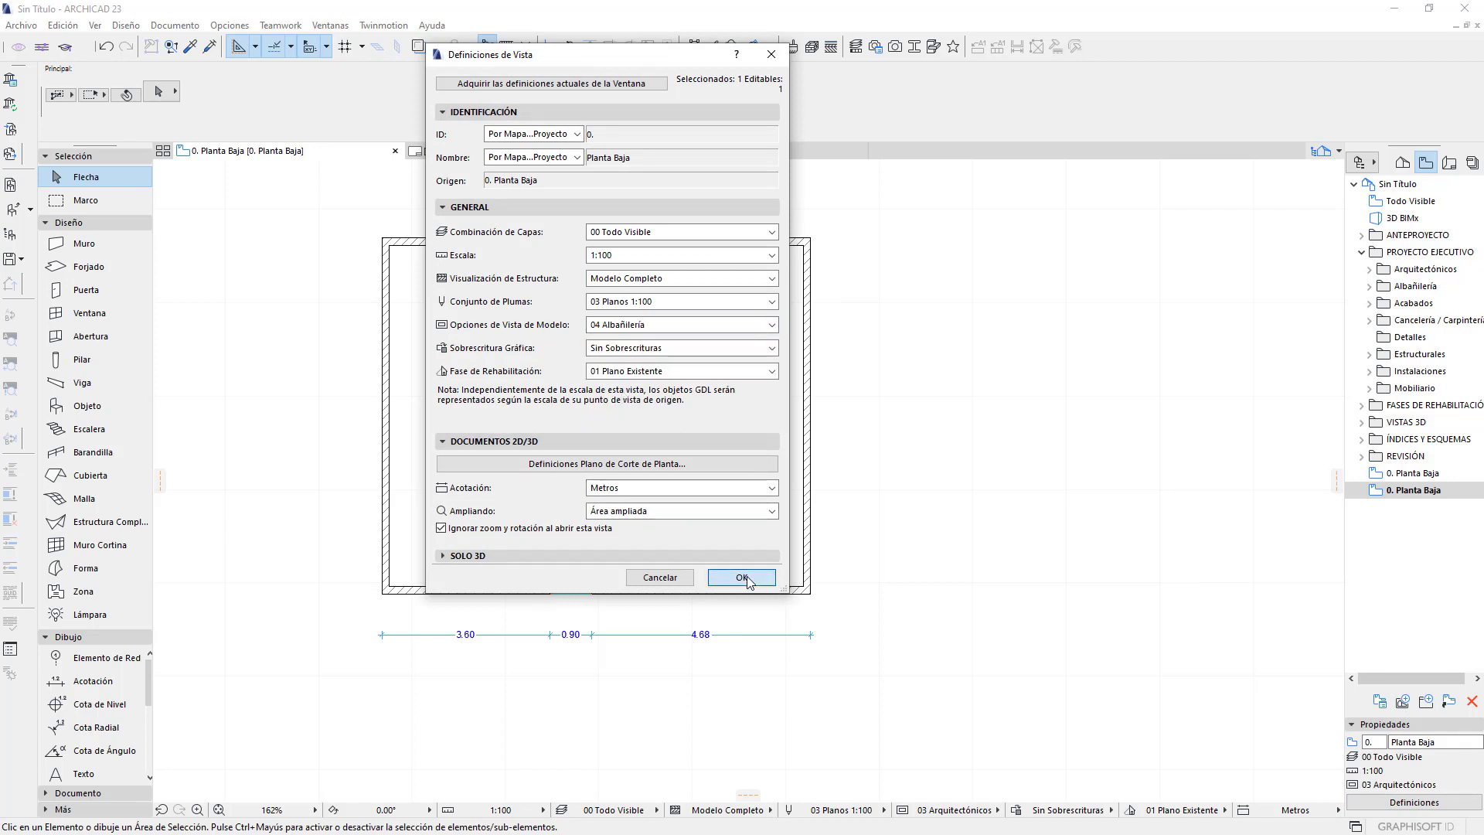
Switch to the A.04 Plano layout and zoom in on the ±0.00 level marker
{"action": "left_click", "coordinate": [516, 156]}
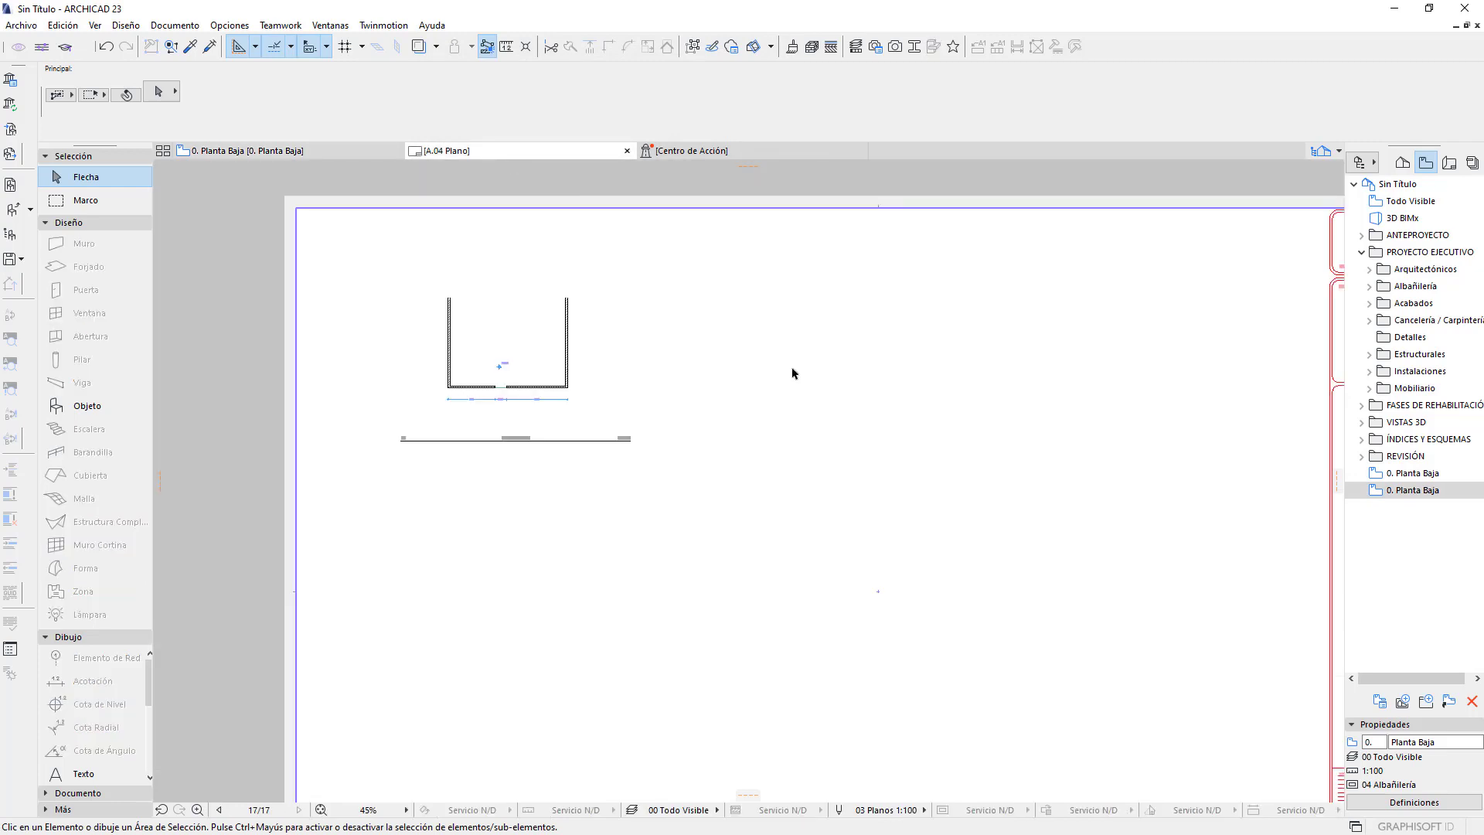
{"action": "scroll", "coordinate": [611, 398], "scroll_direction": "up", "scroll_amount": 3}
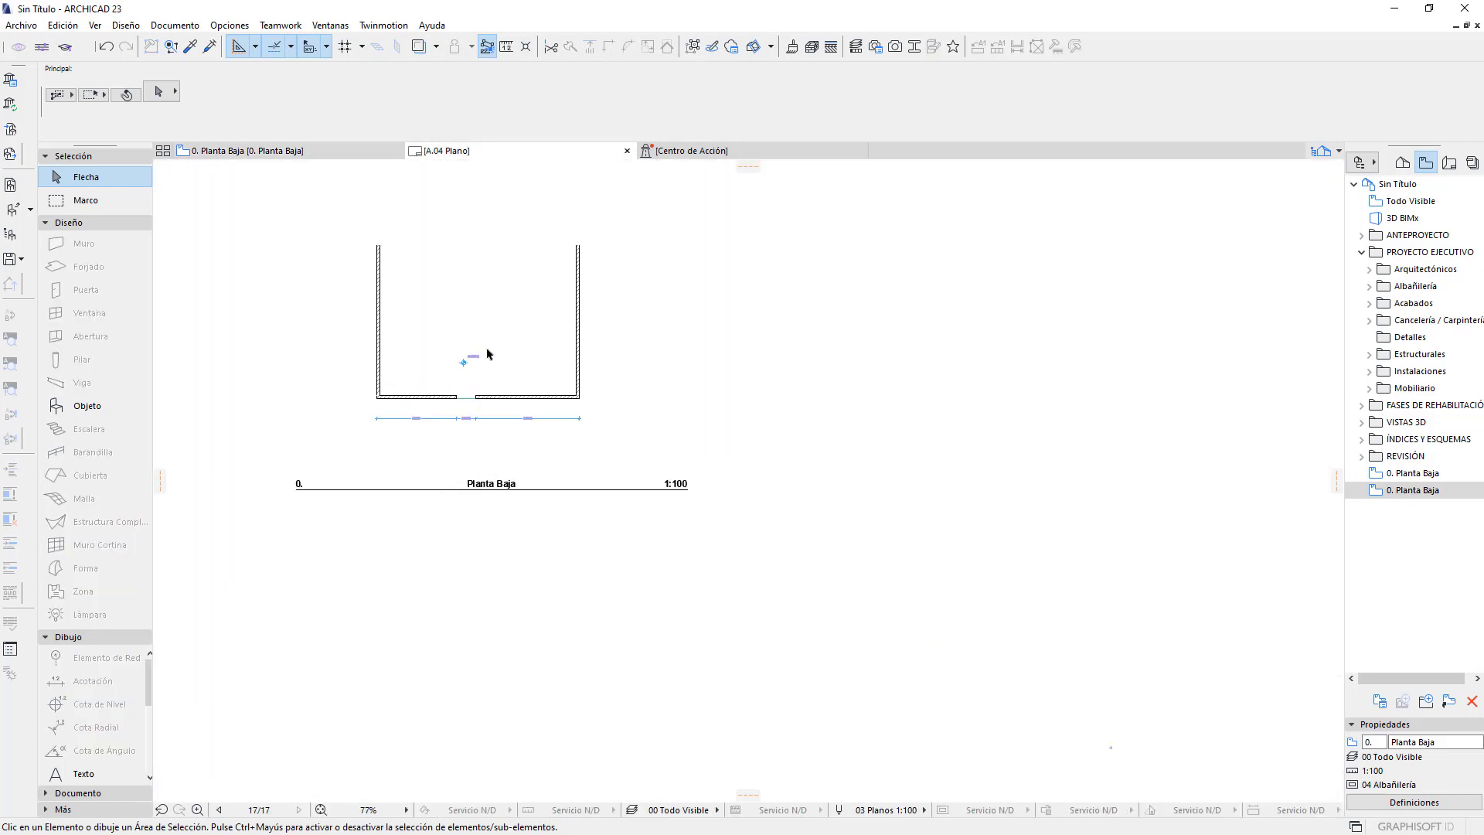
{"action": "scroll", "coordinate": [587, 363], "scroll_direction": "up", "scroll_amount": 2}
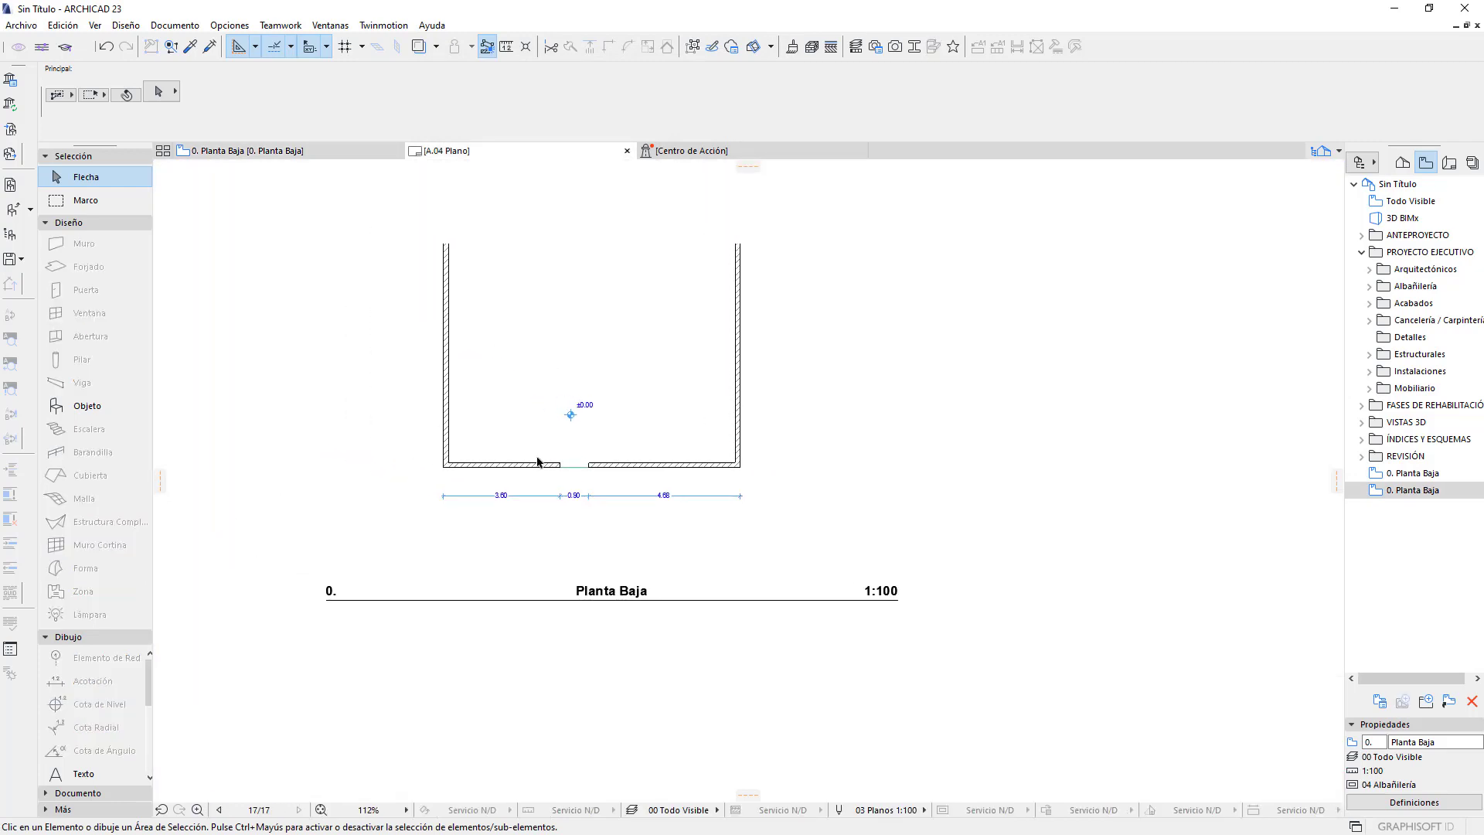
{"action": "scroll", "coordinate": [557, 463], "scroll_direction": "up", "scroll_amount": 2}
{"action": "scroll", "coordinate": [557, 463], "scroll_direction": "up", "scroll_amount": 2}
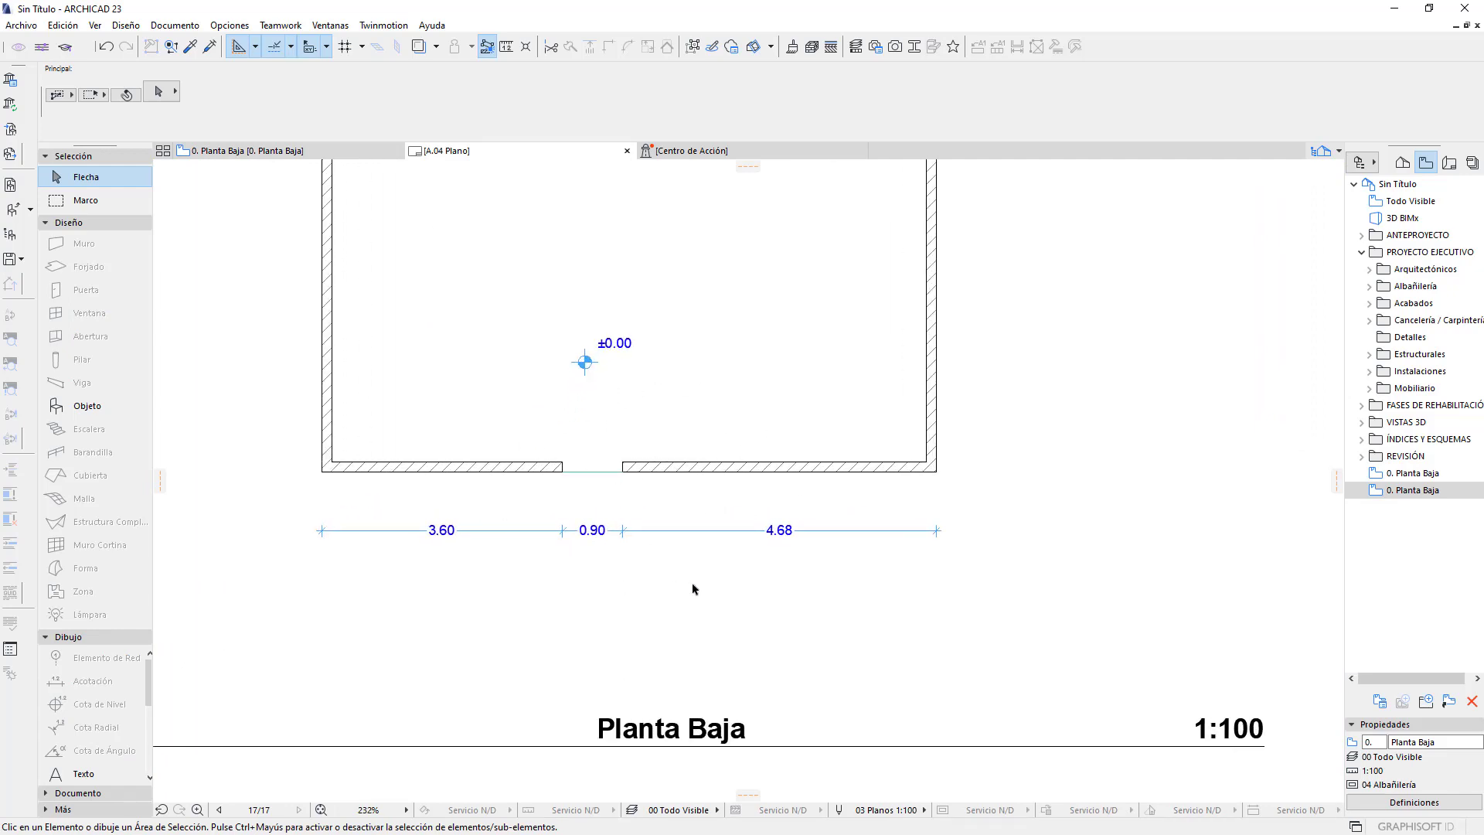
{"action": "scroll", "coordinate": [595, 360], "scroll_direction": "up", "scroll_amount": 2}
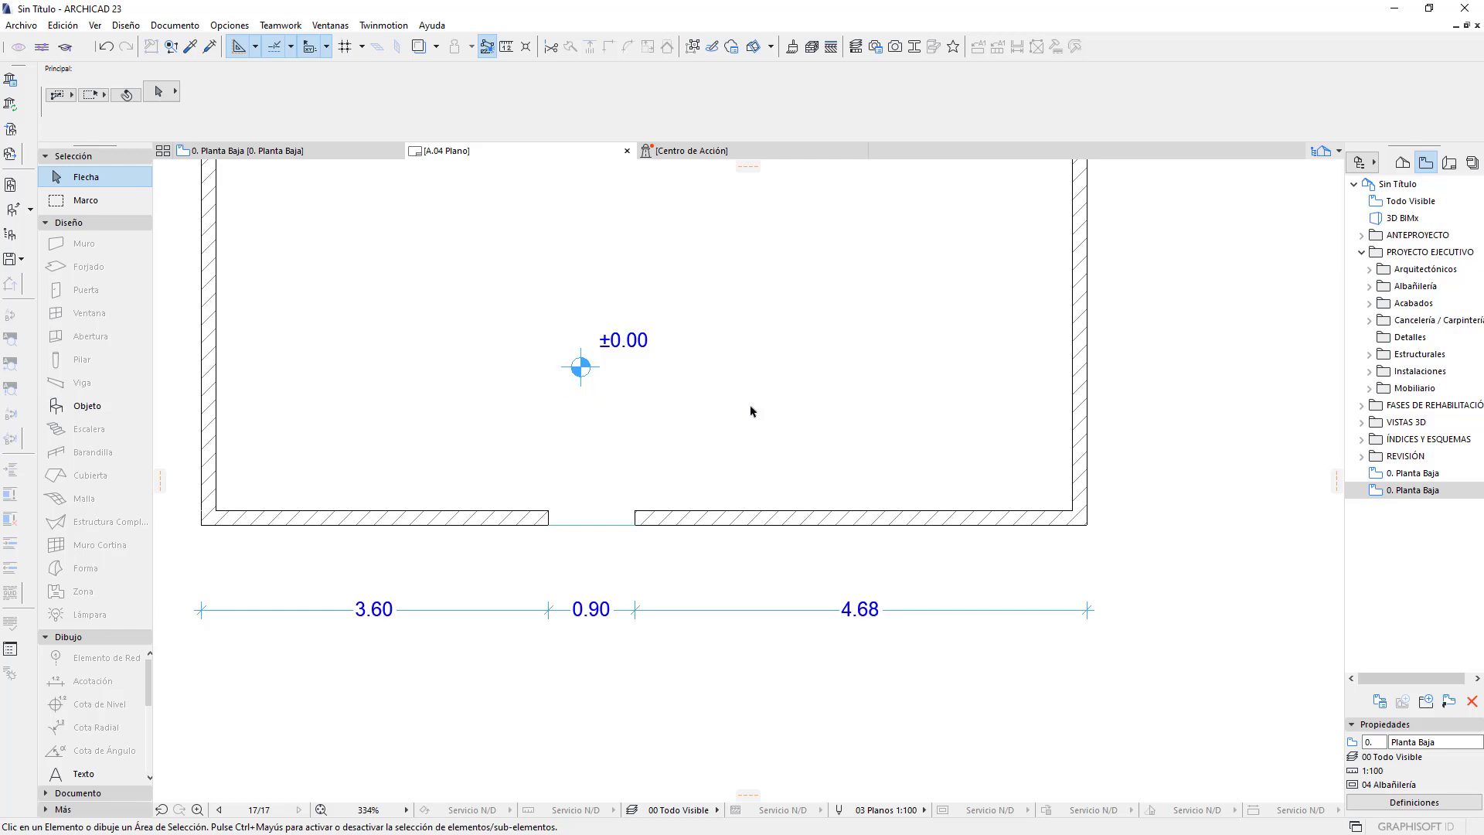
{"action": "scroll", "coordinate": [623, 337], "scroll_direction": "down", "scroll_amount": 3}
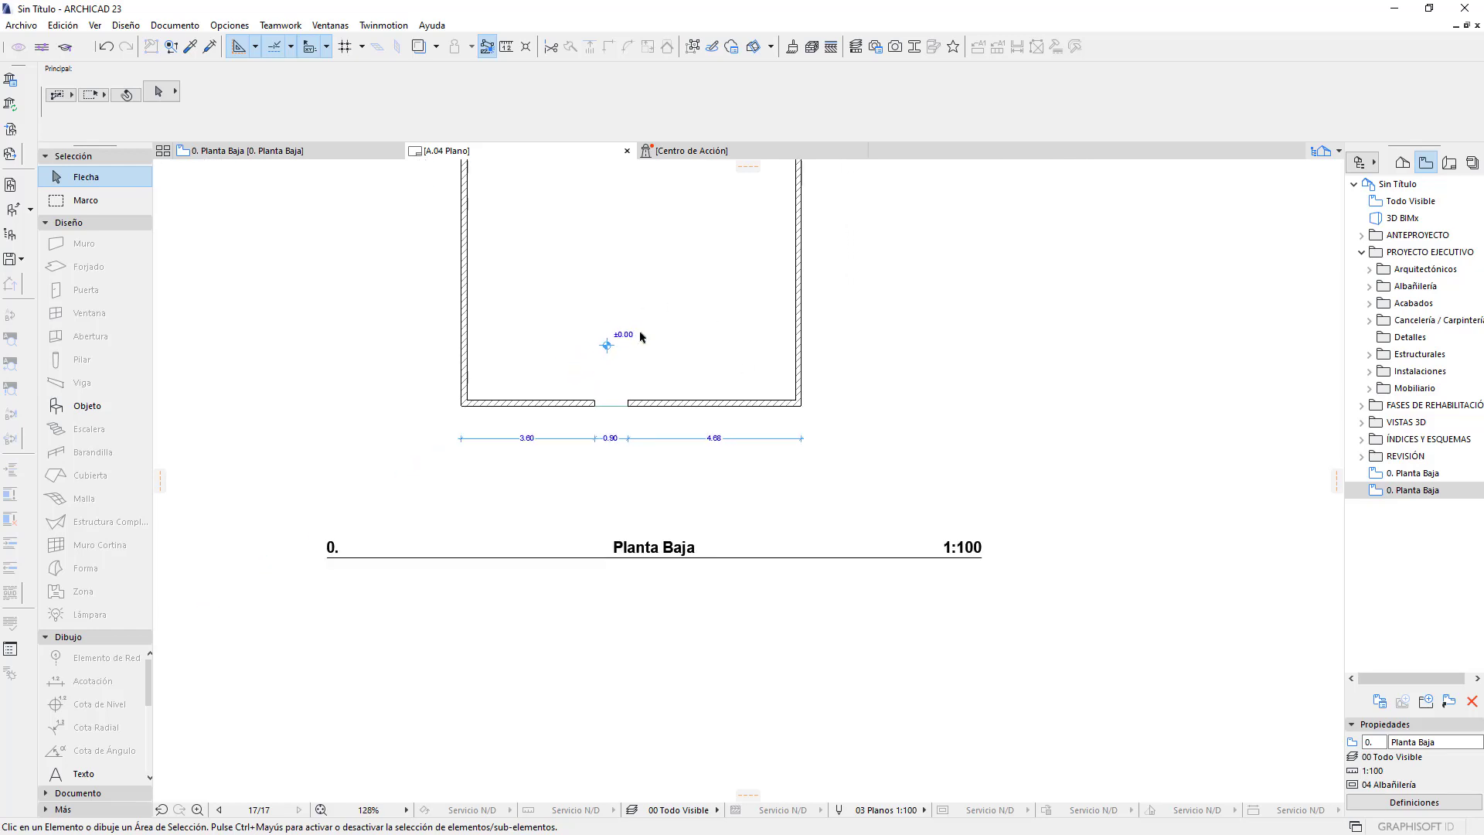
From the ground-floor plan, review Unidades de Trabajo (metros, 2 decimals) and cancel without changes
{"action": "left_click", "coordinate": [348, 153]}
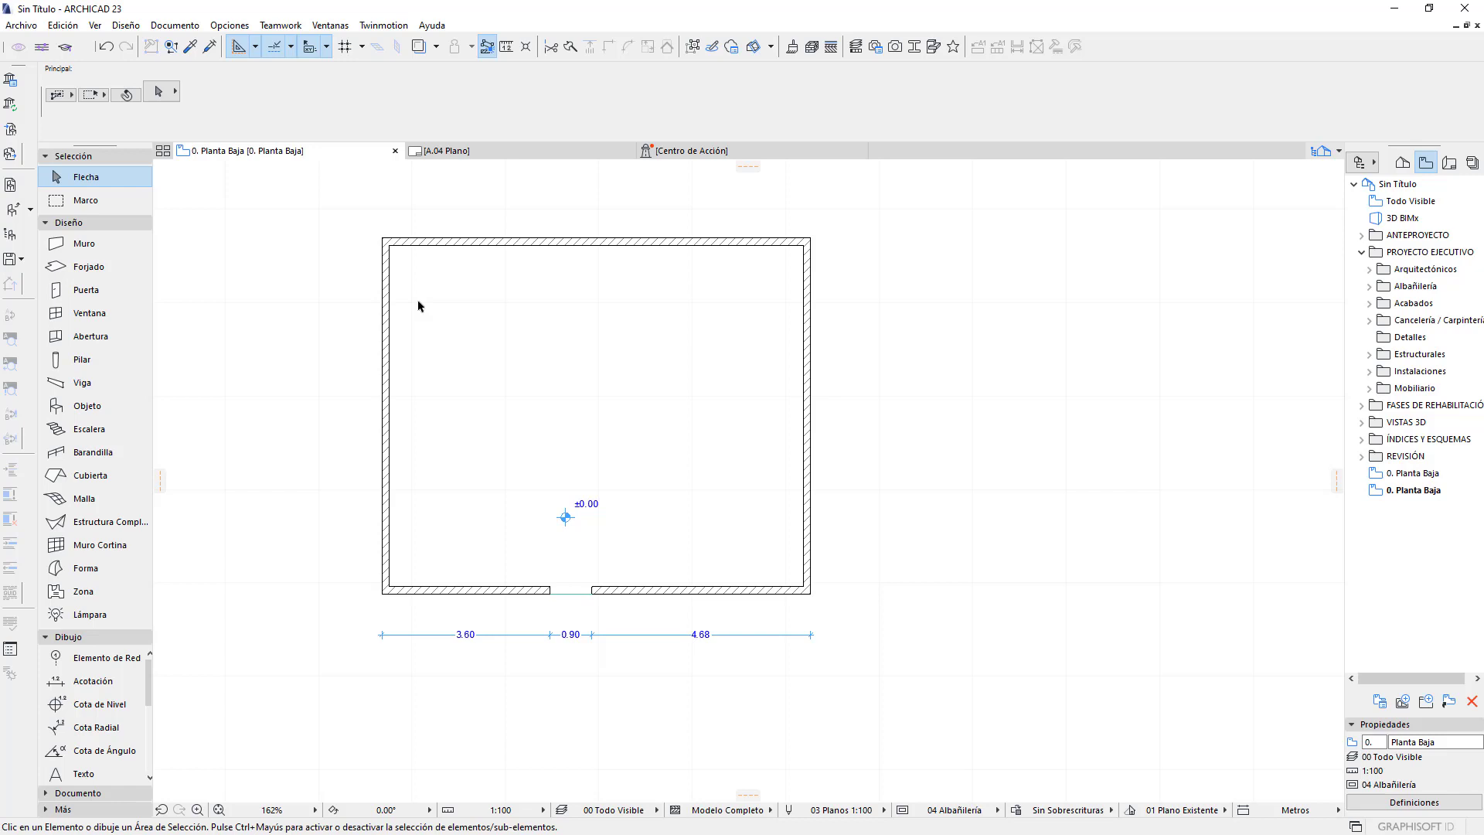
{"action": "left_click", "coordinate": [230, 25]}
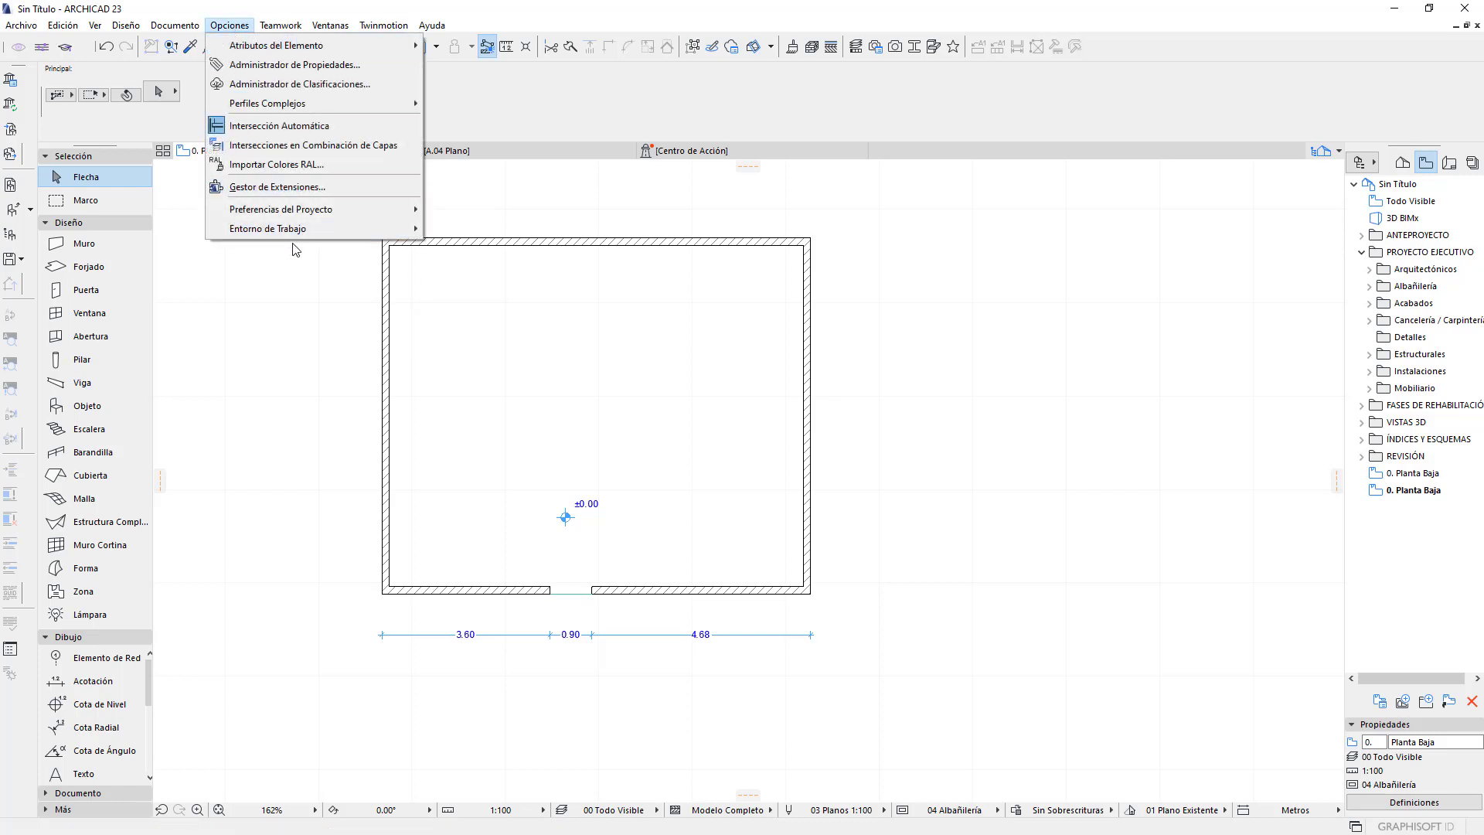
{"action": "mouse_move", "coordinate": [299, 209]}
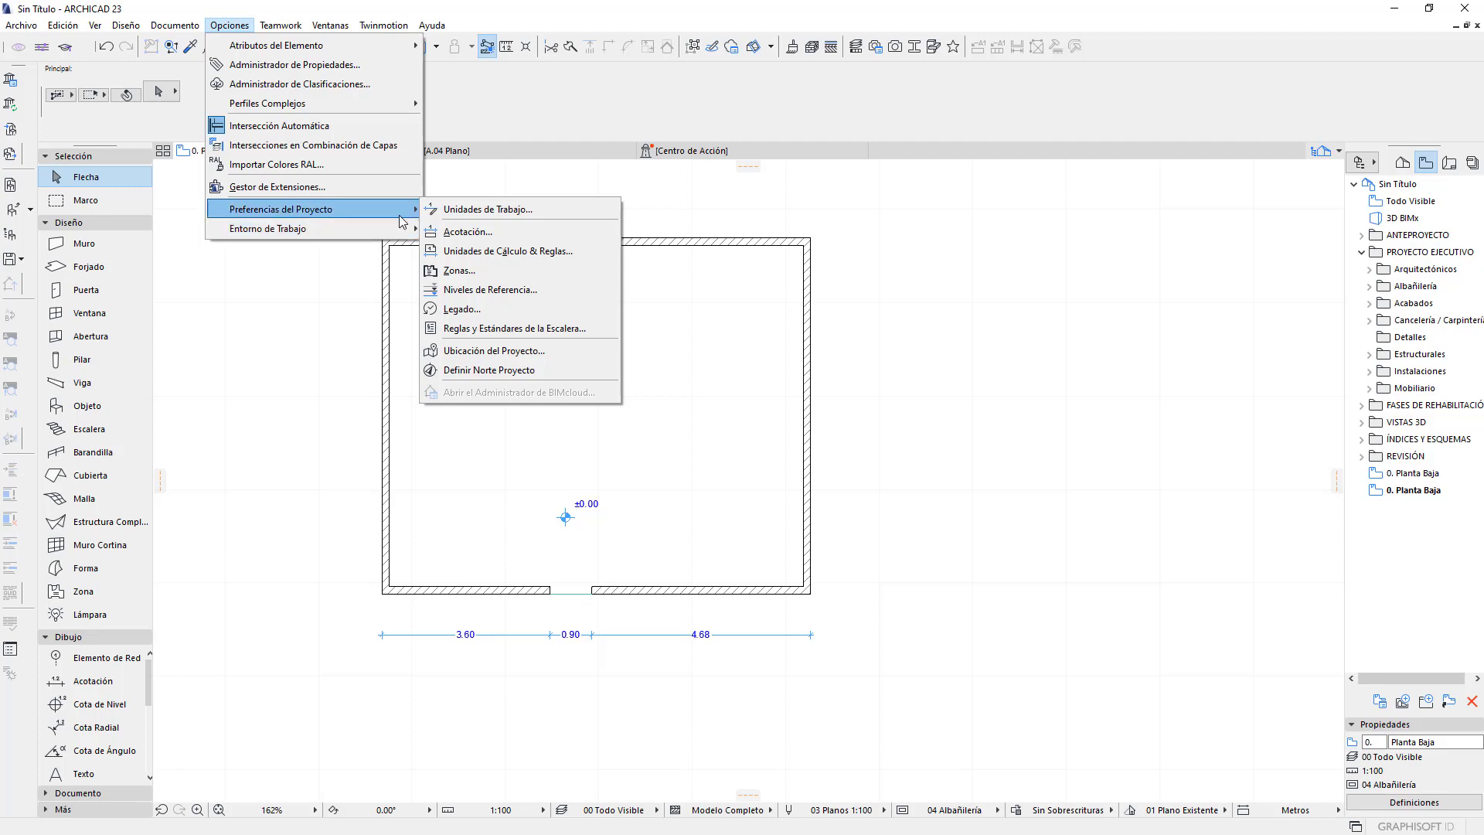
{"action": "left_click", "coordinate": [476, 212]}
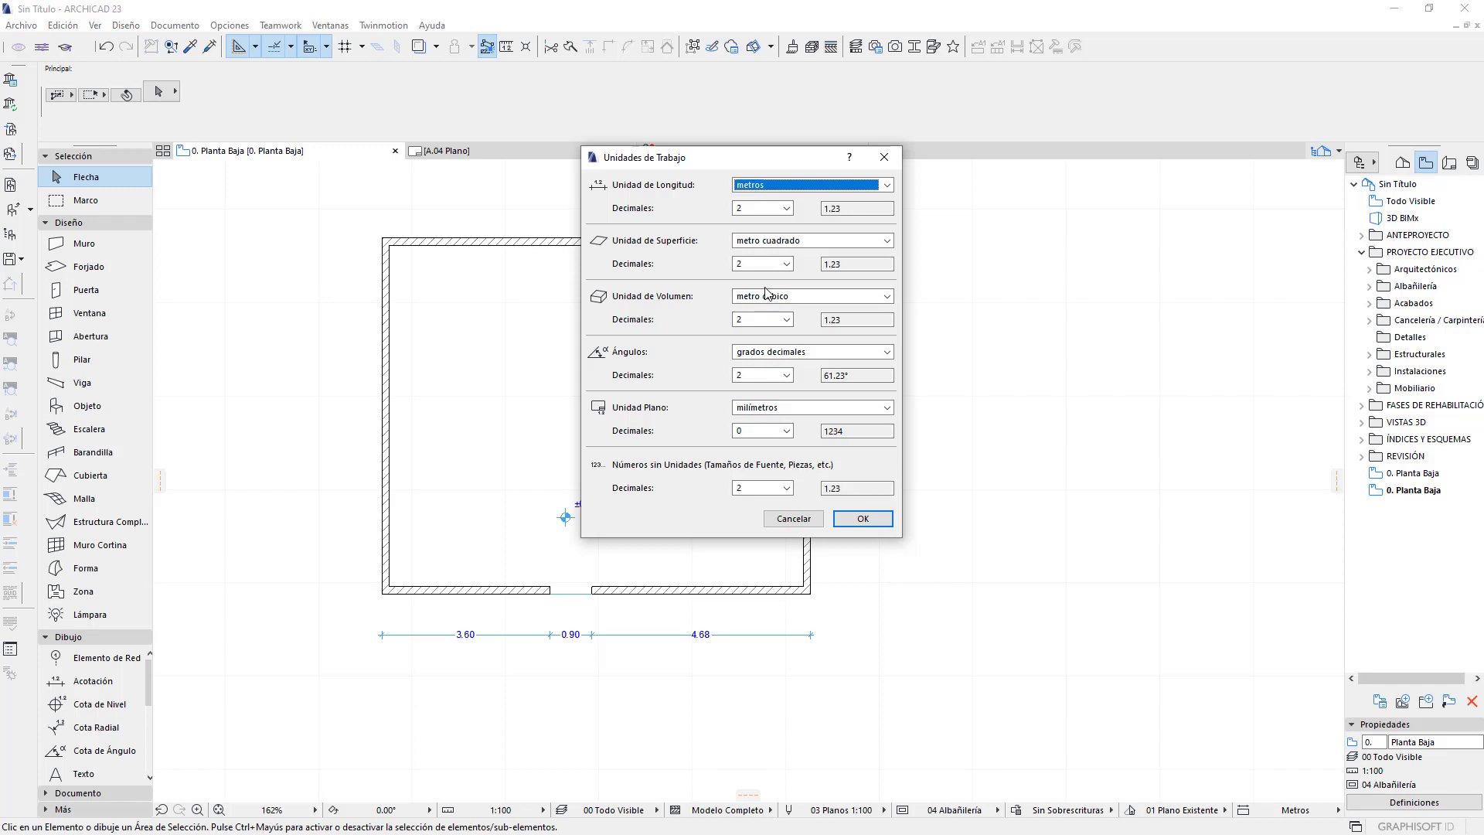
{"action": "left_click", "coordinate": [767, 186]}
{"action": "left_click", "coordinate": [769, 189]}
{"action": "left_click", "coordinate": [798, 524]}
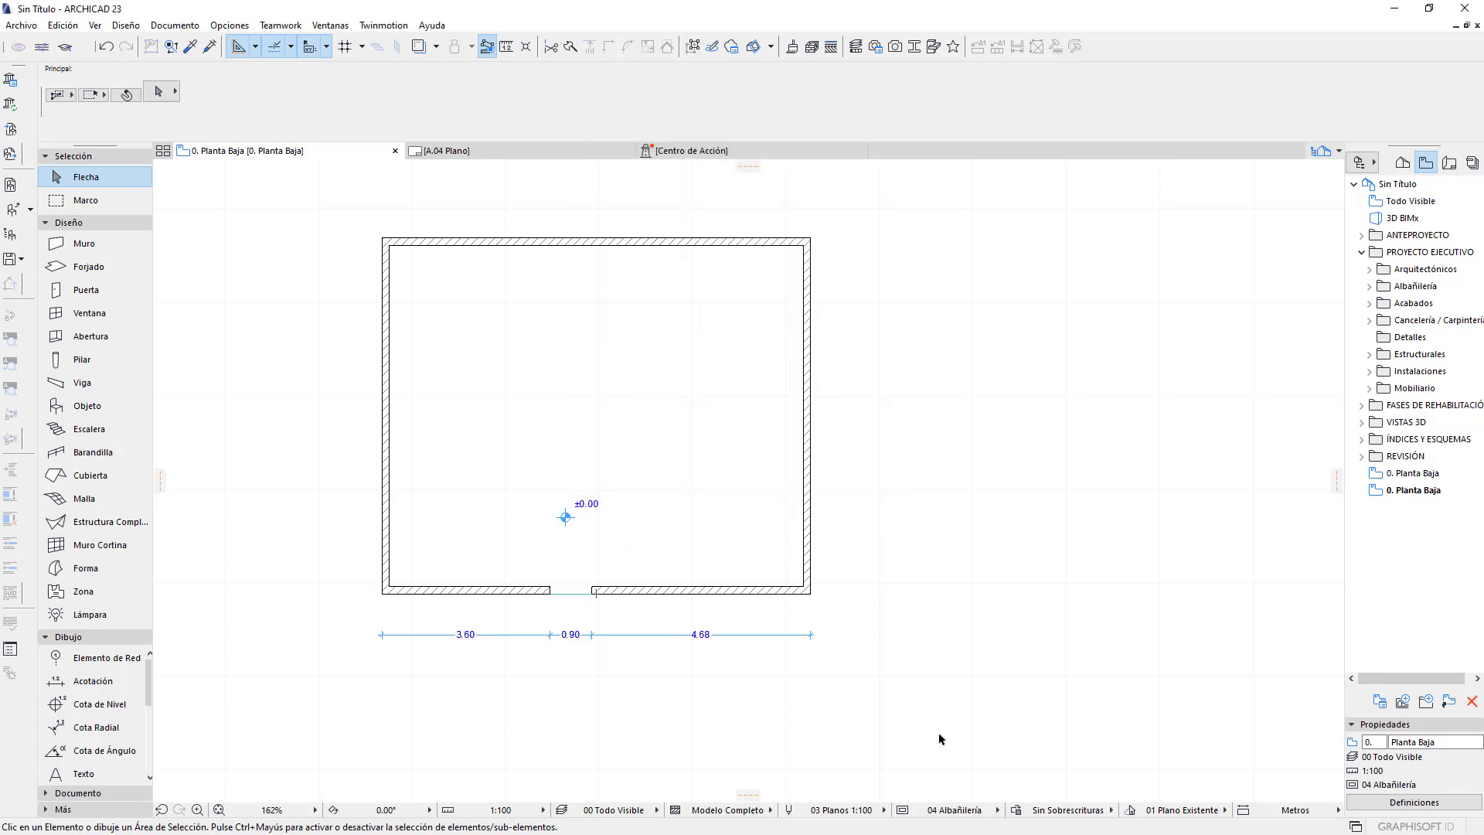
{"action": "left_click", "coordinate": [231, 27]}
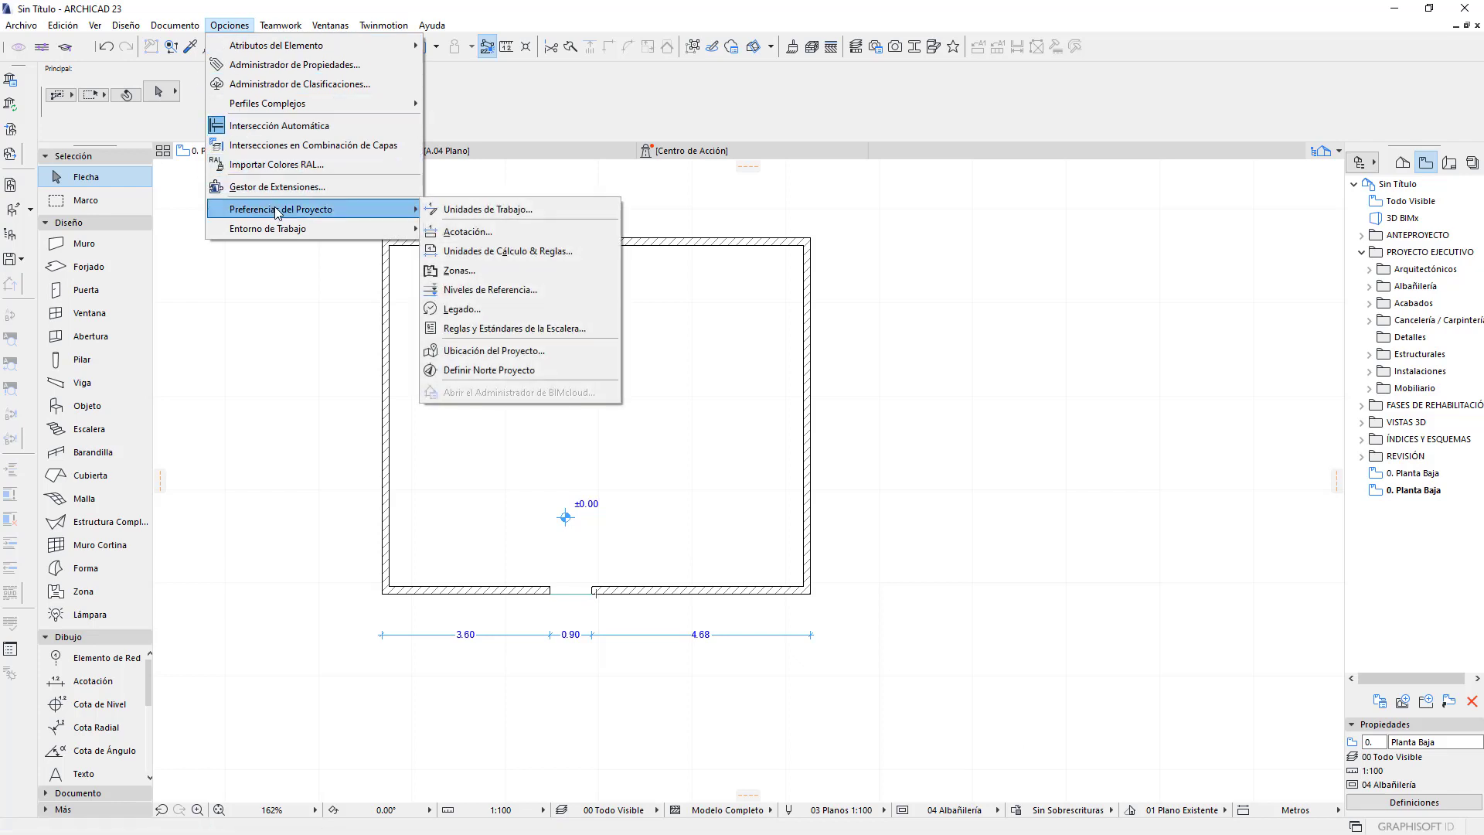
{"action": "left_click", "coordinate": [549, 239]}
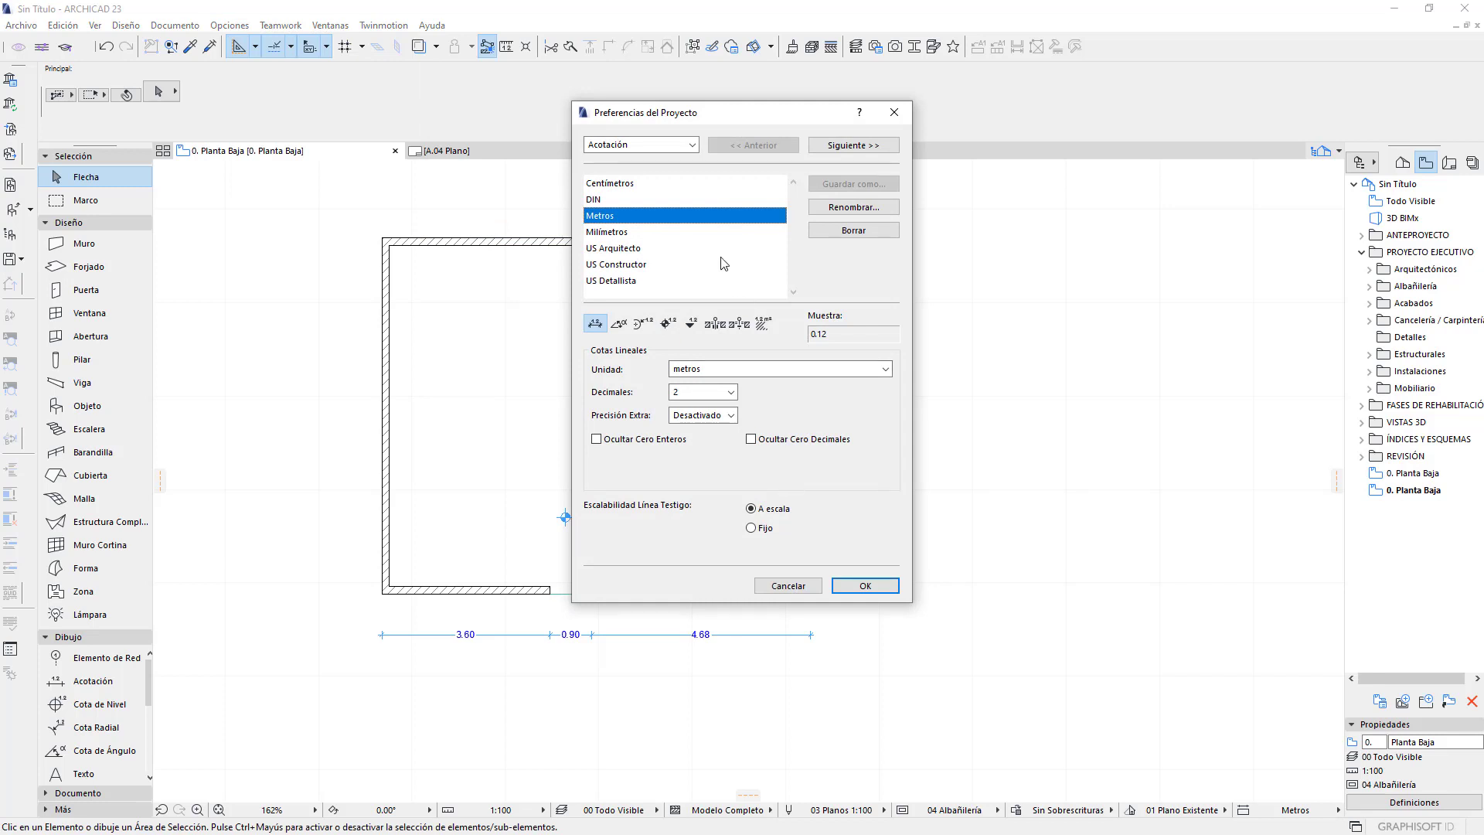
{"action": "left_click", "coordinate": [796, 586]}
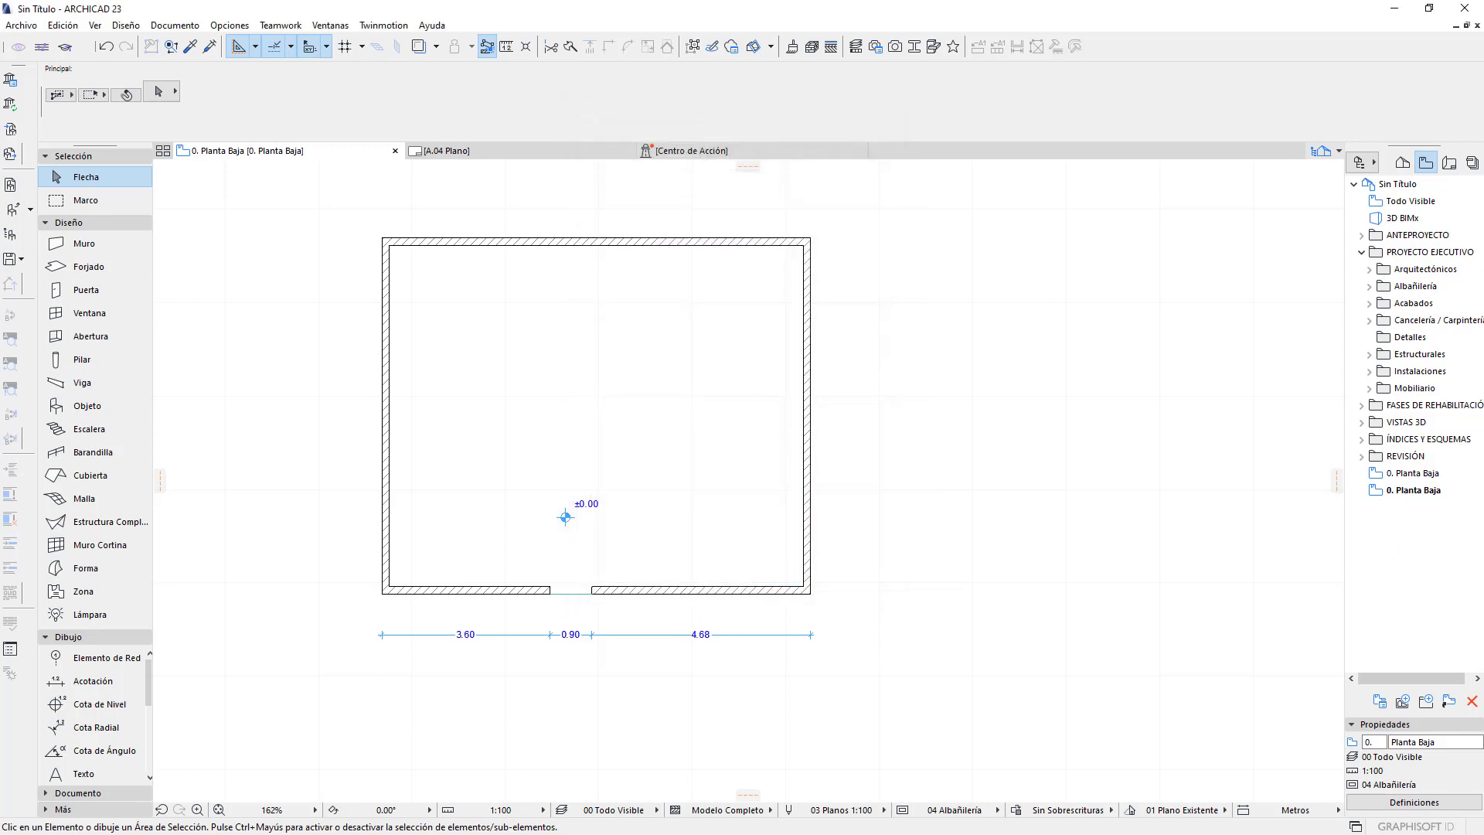
{"action": "left_click", "coordinate": [1397, 803]}
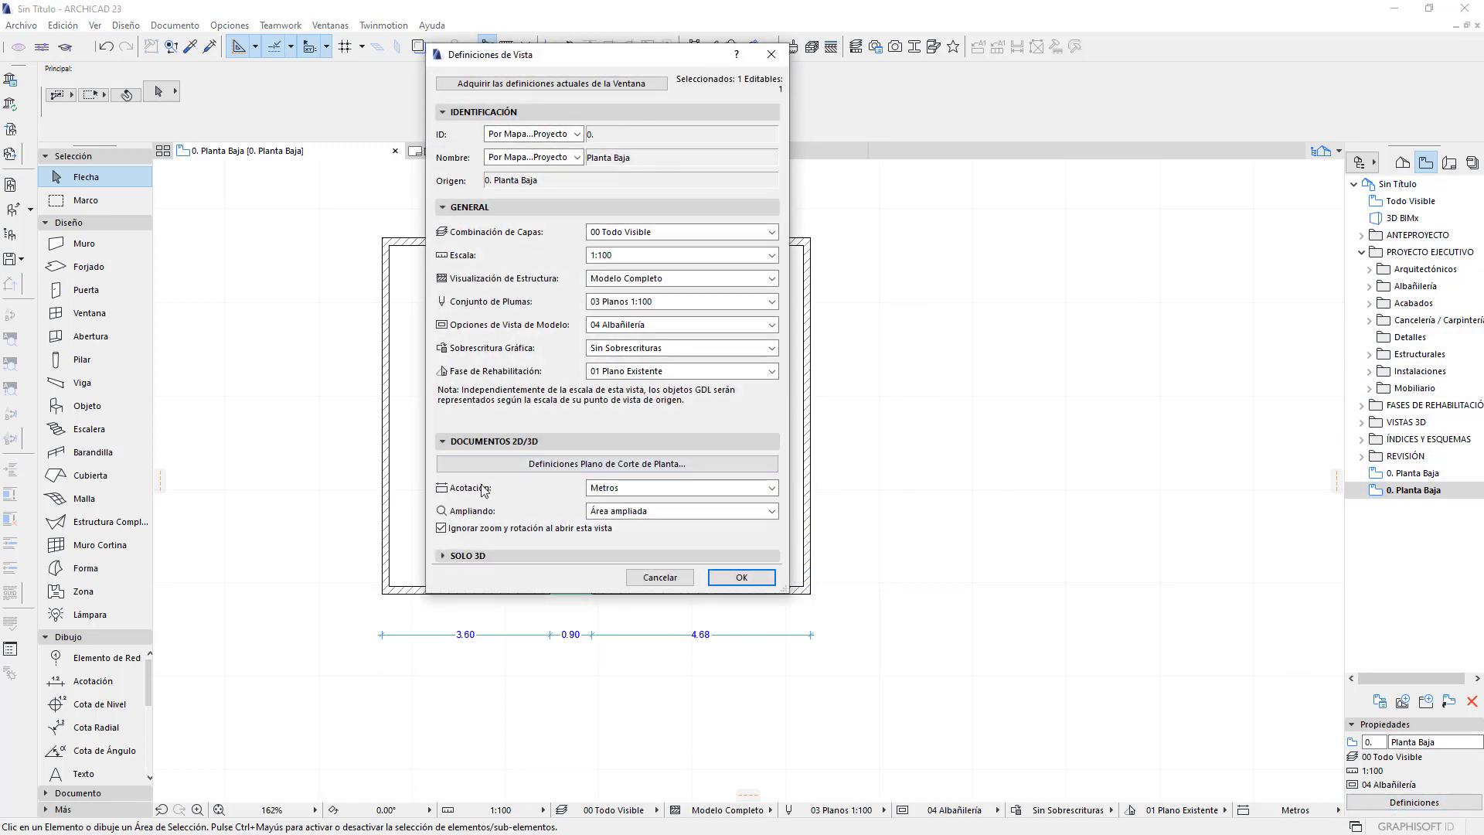
{"action": "left_click", "coordinate": [488, 442]}
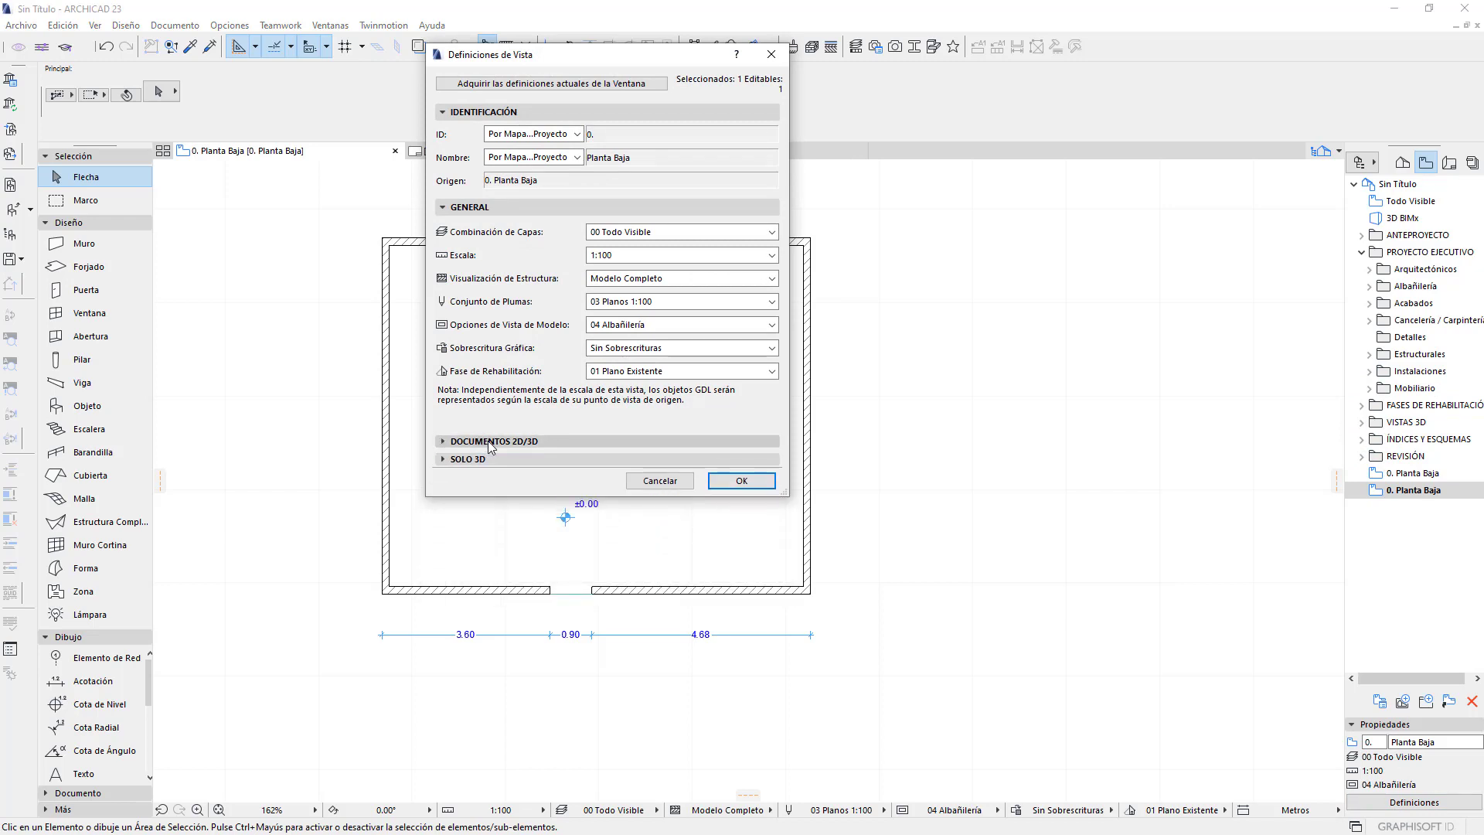
{"action": "left_click", "coordinate": [488, 441]}
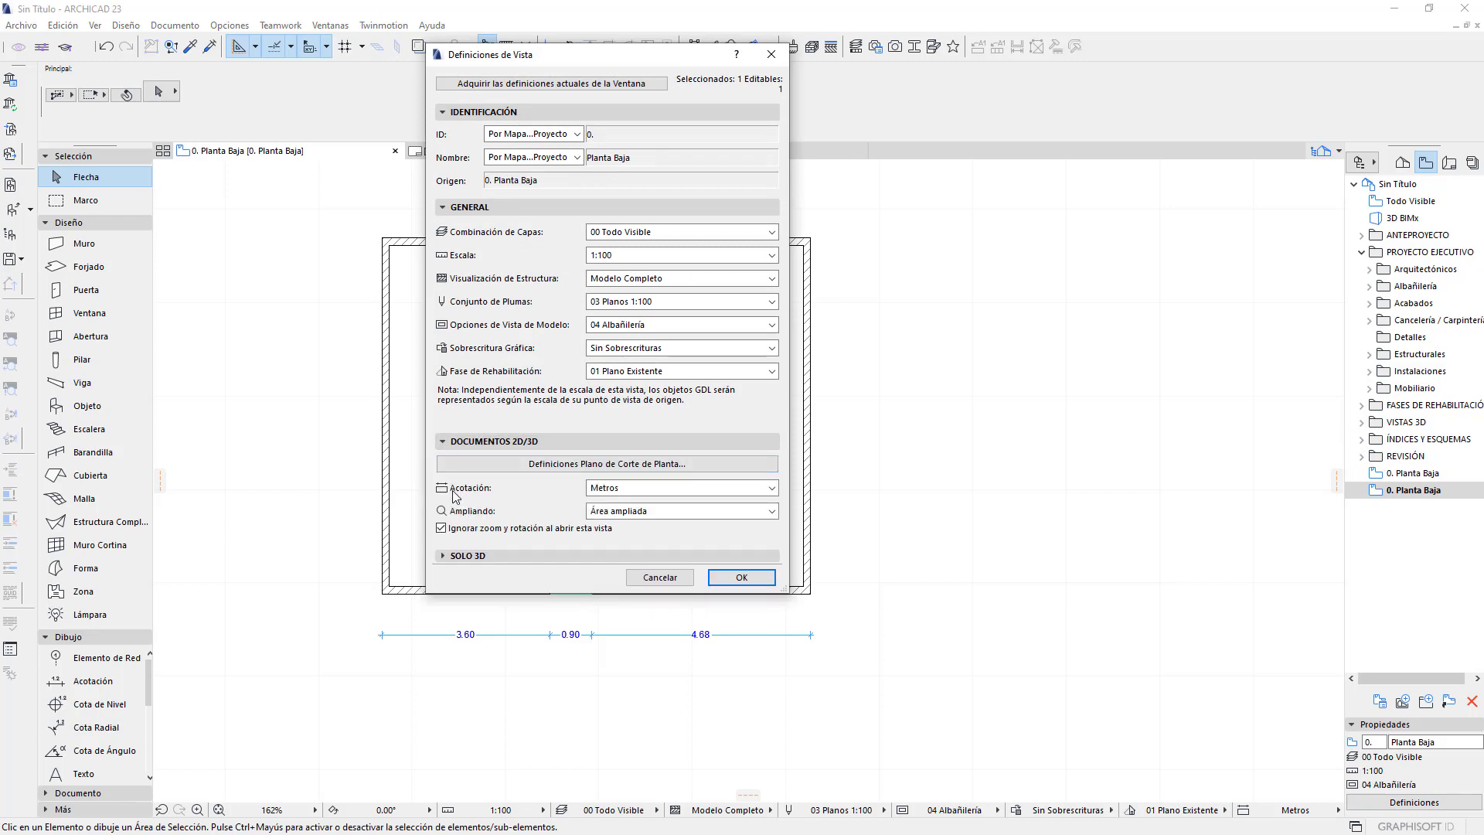
{"action": "left_click", "coordinate": [630, 491]}
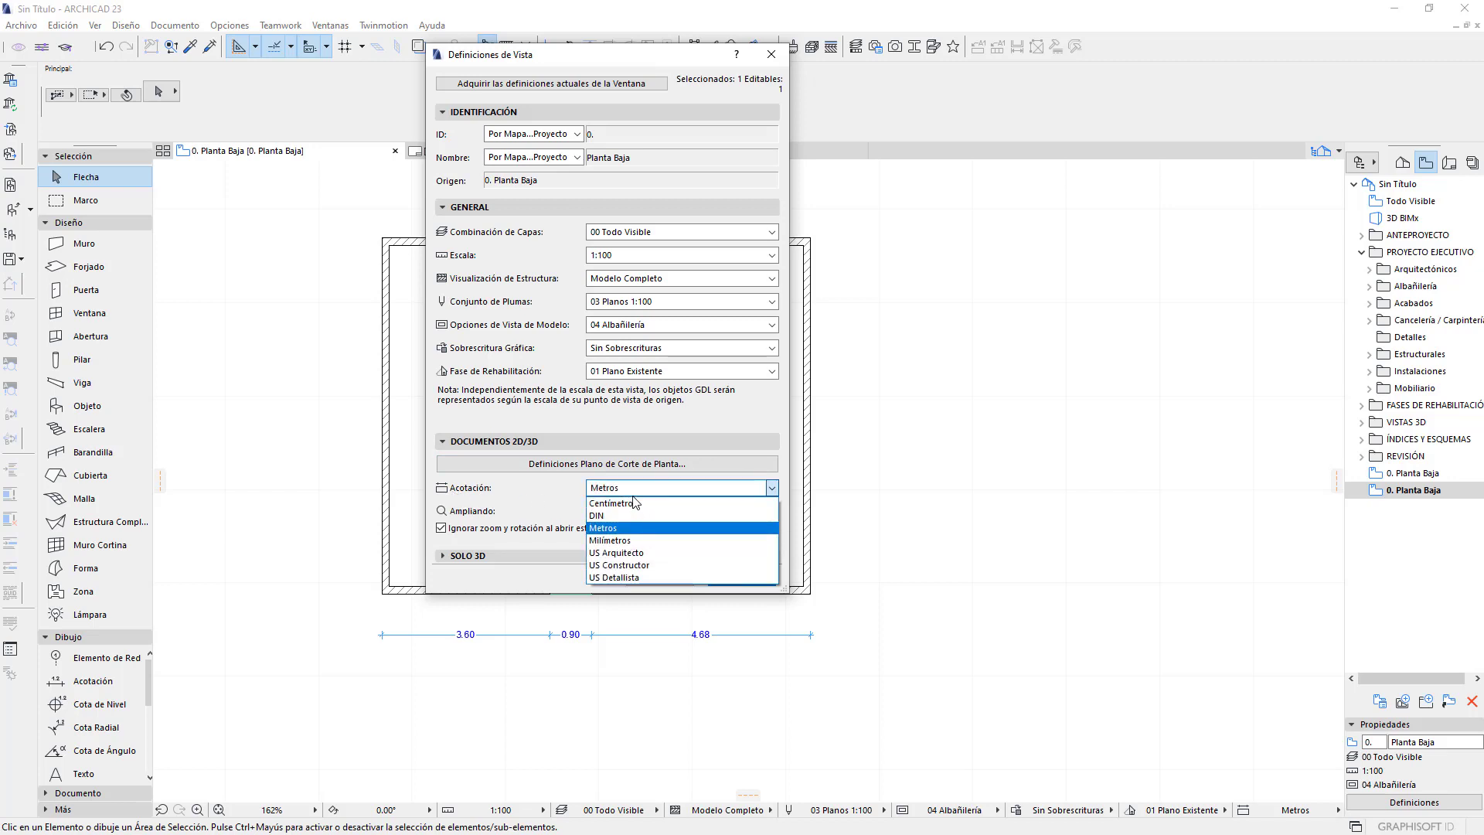
{"action": "left_click", "coordinate": [633, 496]}
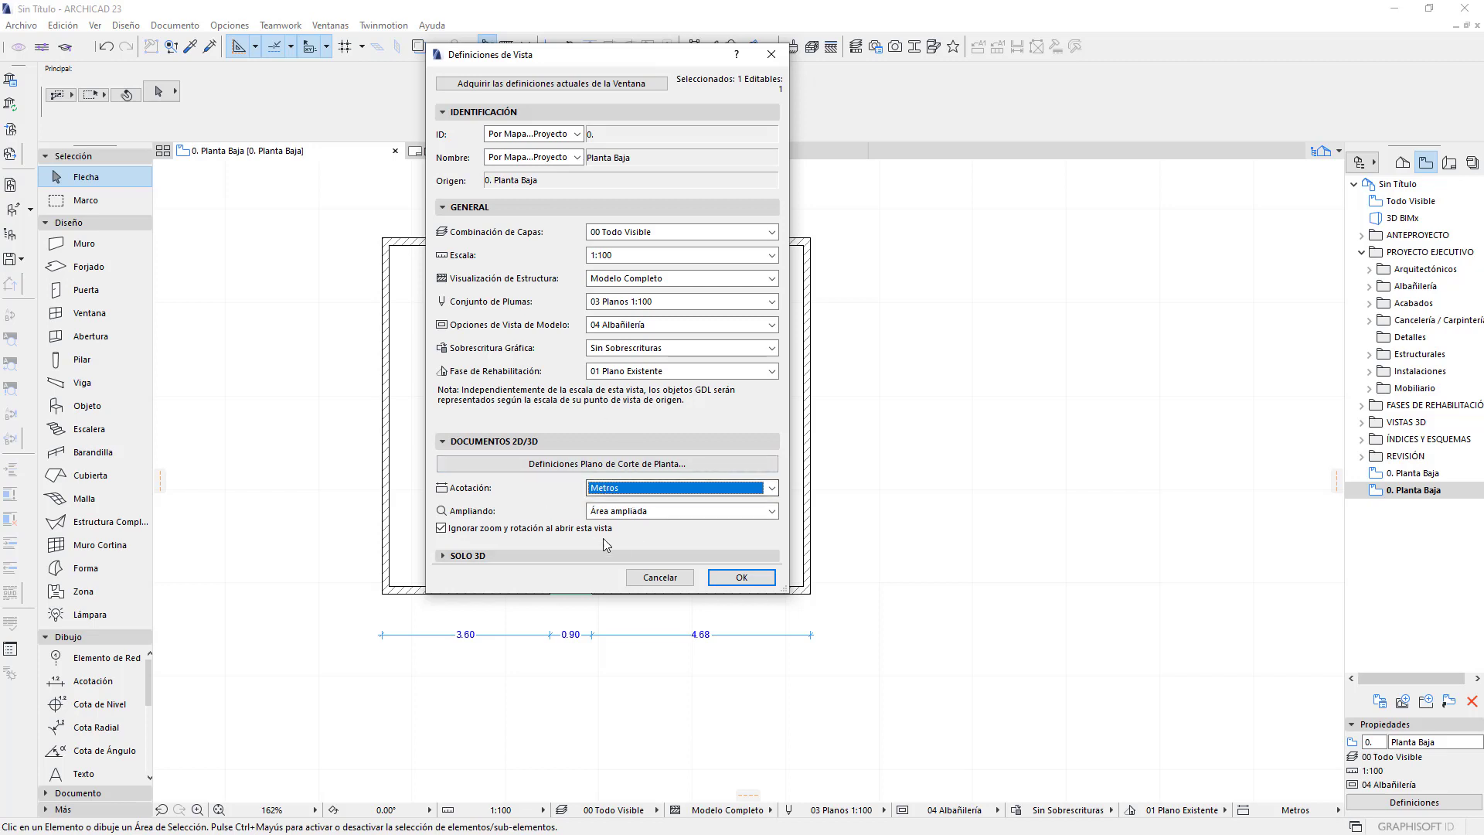
{"action": "left_click", "coordinate": [741, 578]}
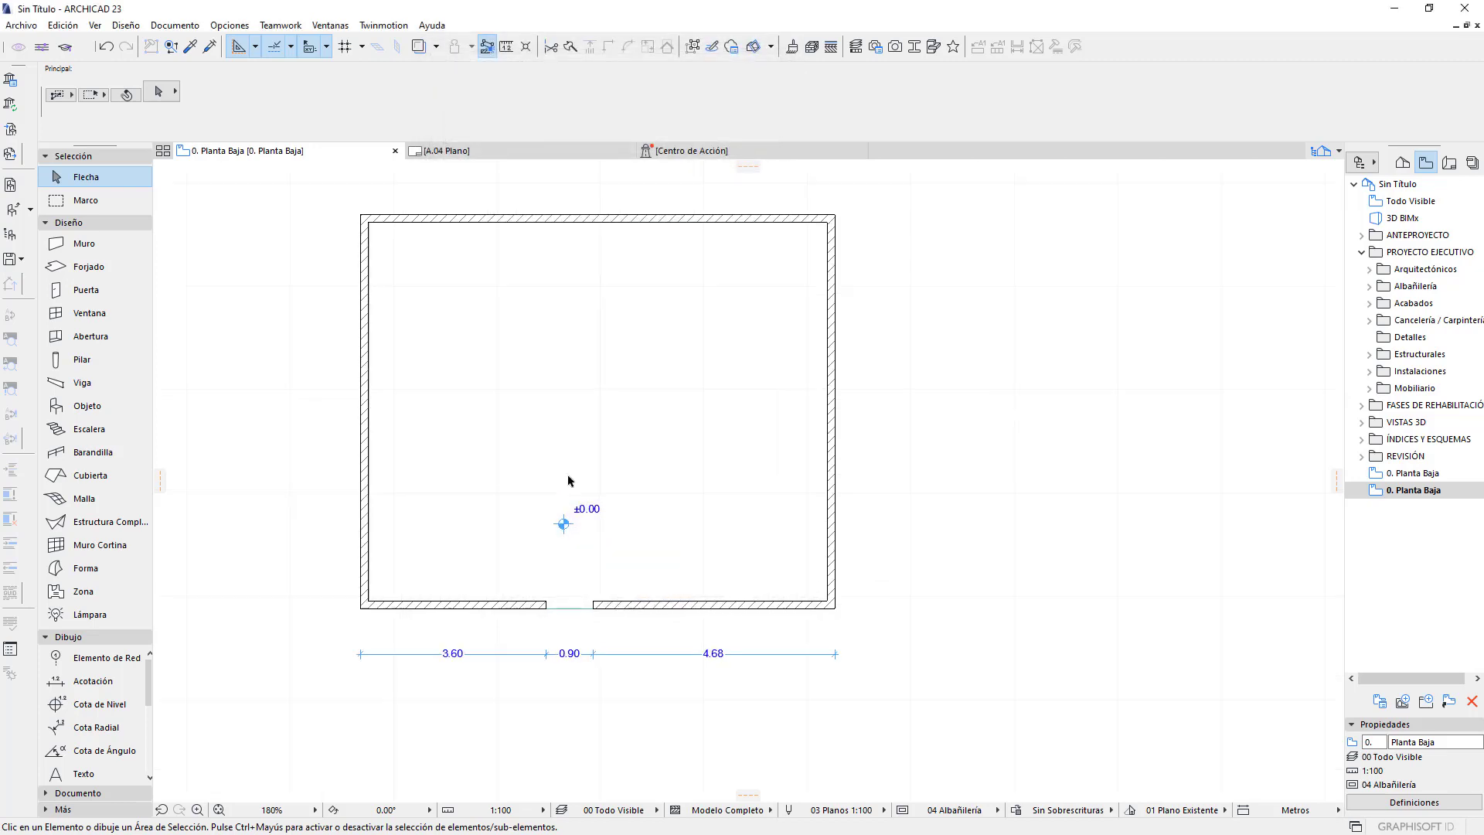
{"action": "scroll", "coordinate": [568, 481], "scroll_direction": "up", "scroll_amount": 1}
{"action": "scroll", "coordinate": [568, 480], "scroll_direction": "up", "scroll_amount": 1}
Set the Unidades de Trabajo length decimals to 3
{"action": "left_click", "coordinate": [229, 26]}
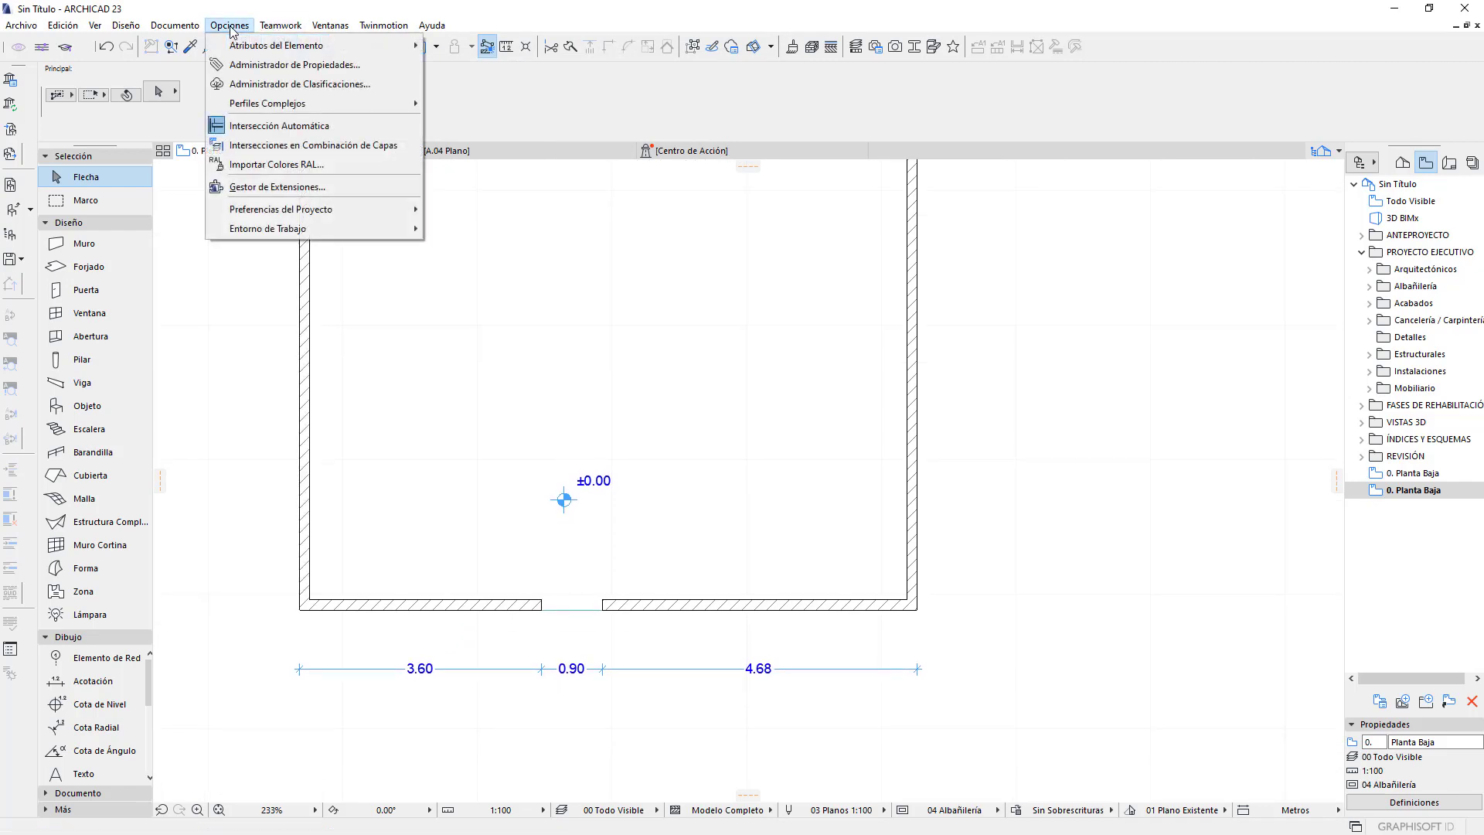
{"action": "mouse_move", "coordinate": [280, 209]}
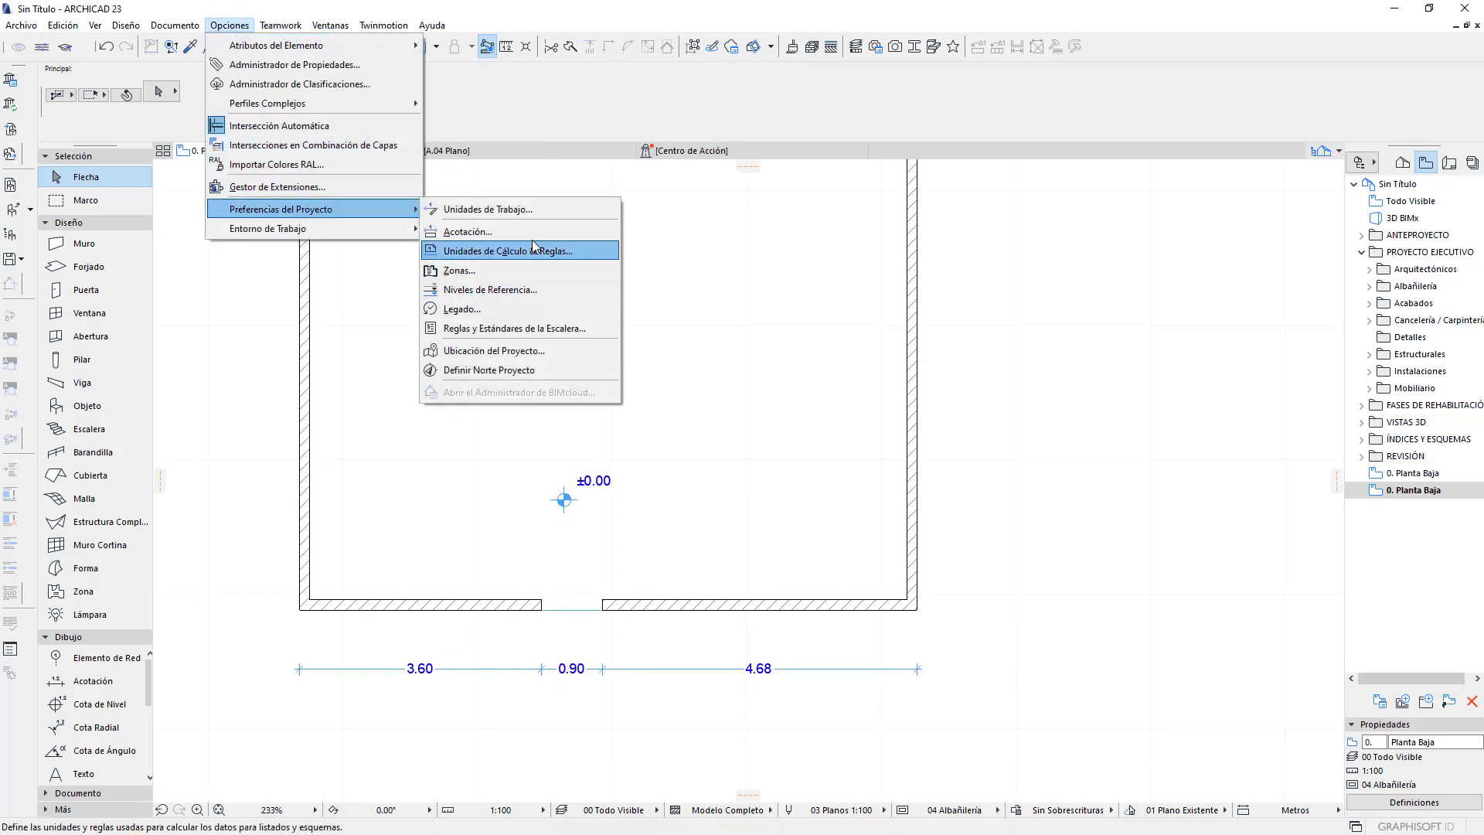
{"action": "left_click", "coordinate": [530, 209]}
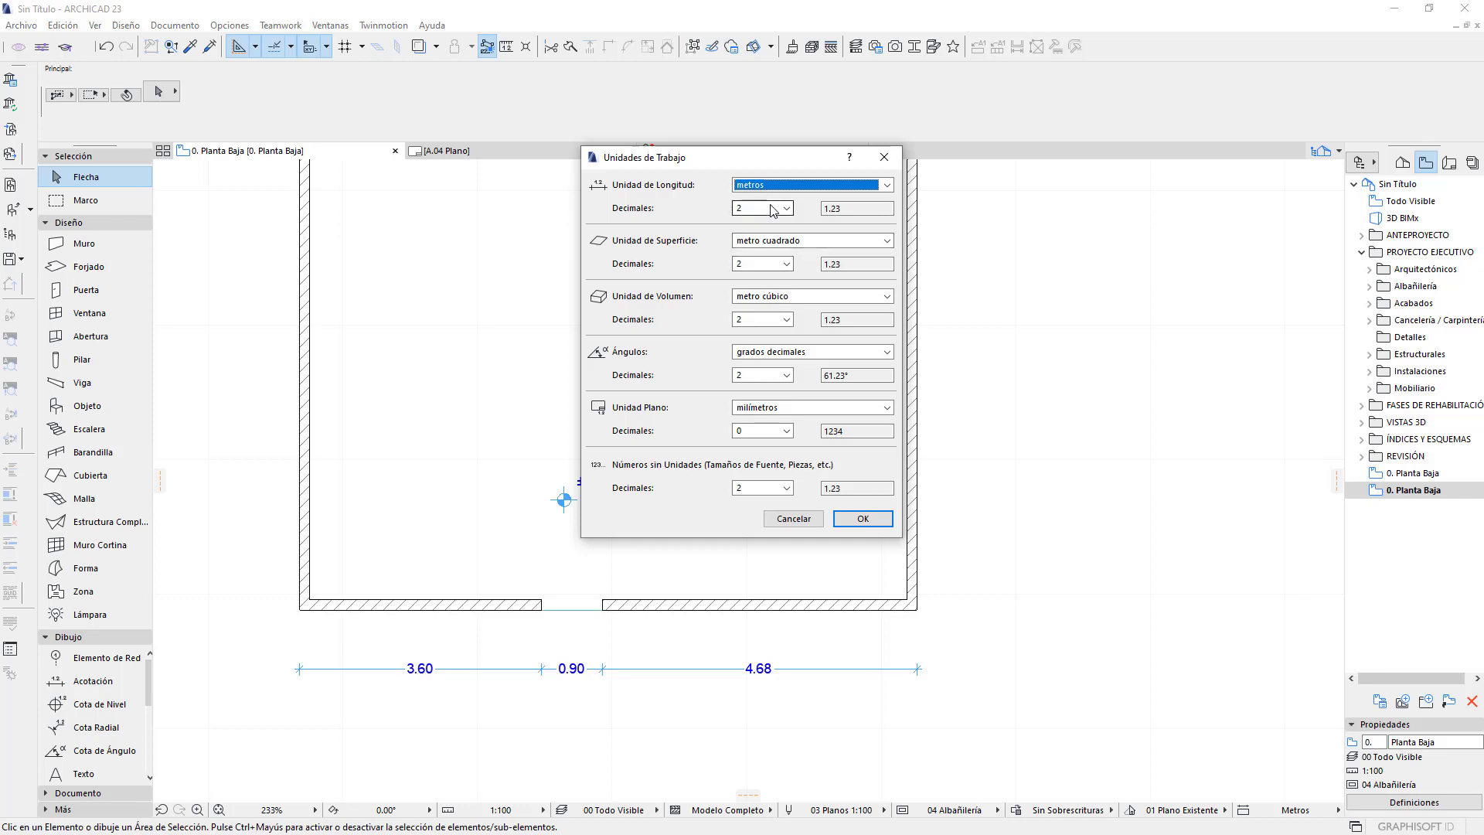
{"action": "left_click", "coordinate": [770, 207]}
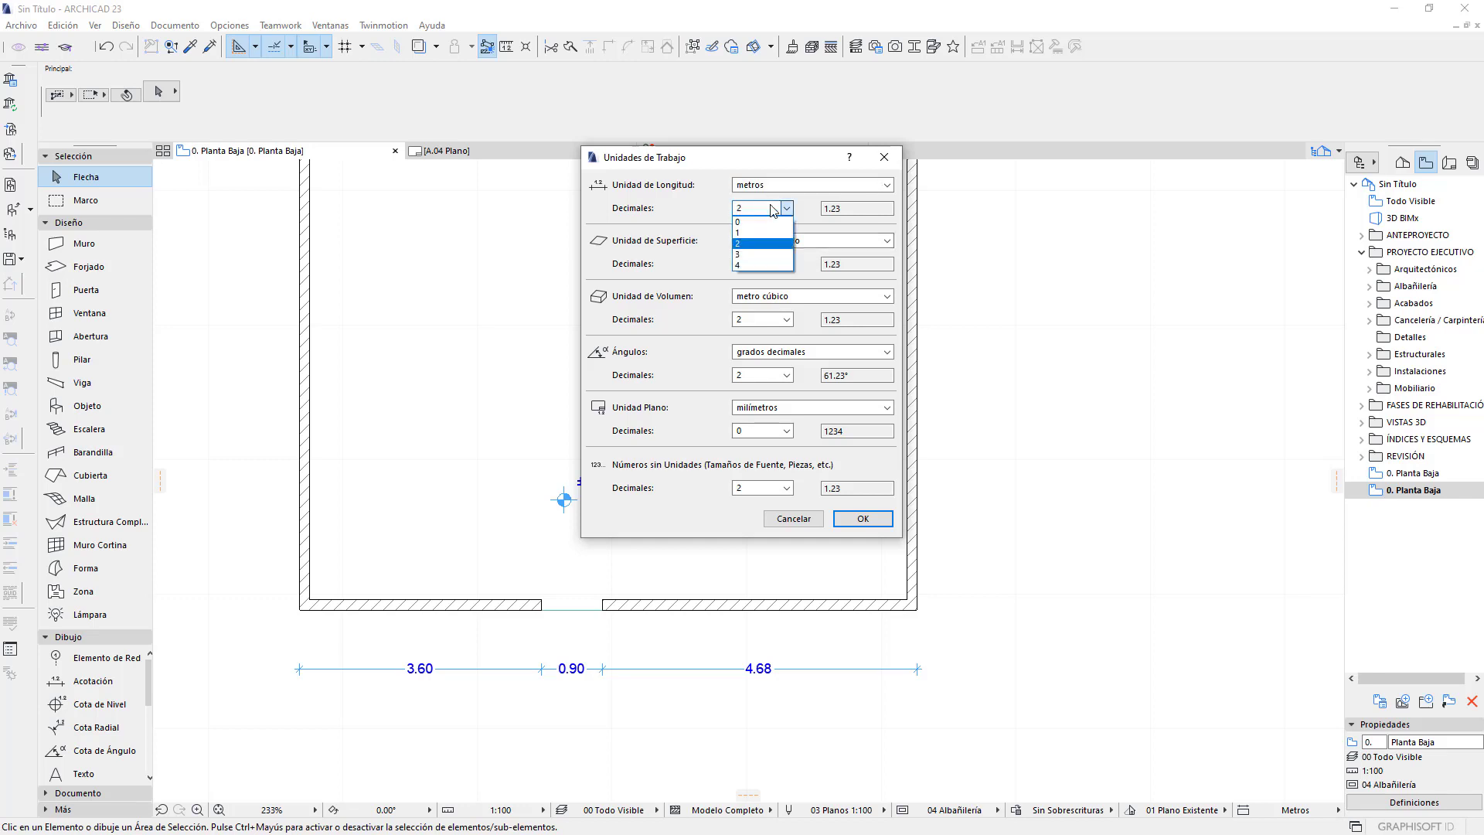
{"action": "left_click", "coordinate": [762, 253]}
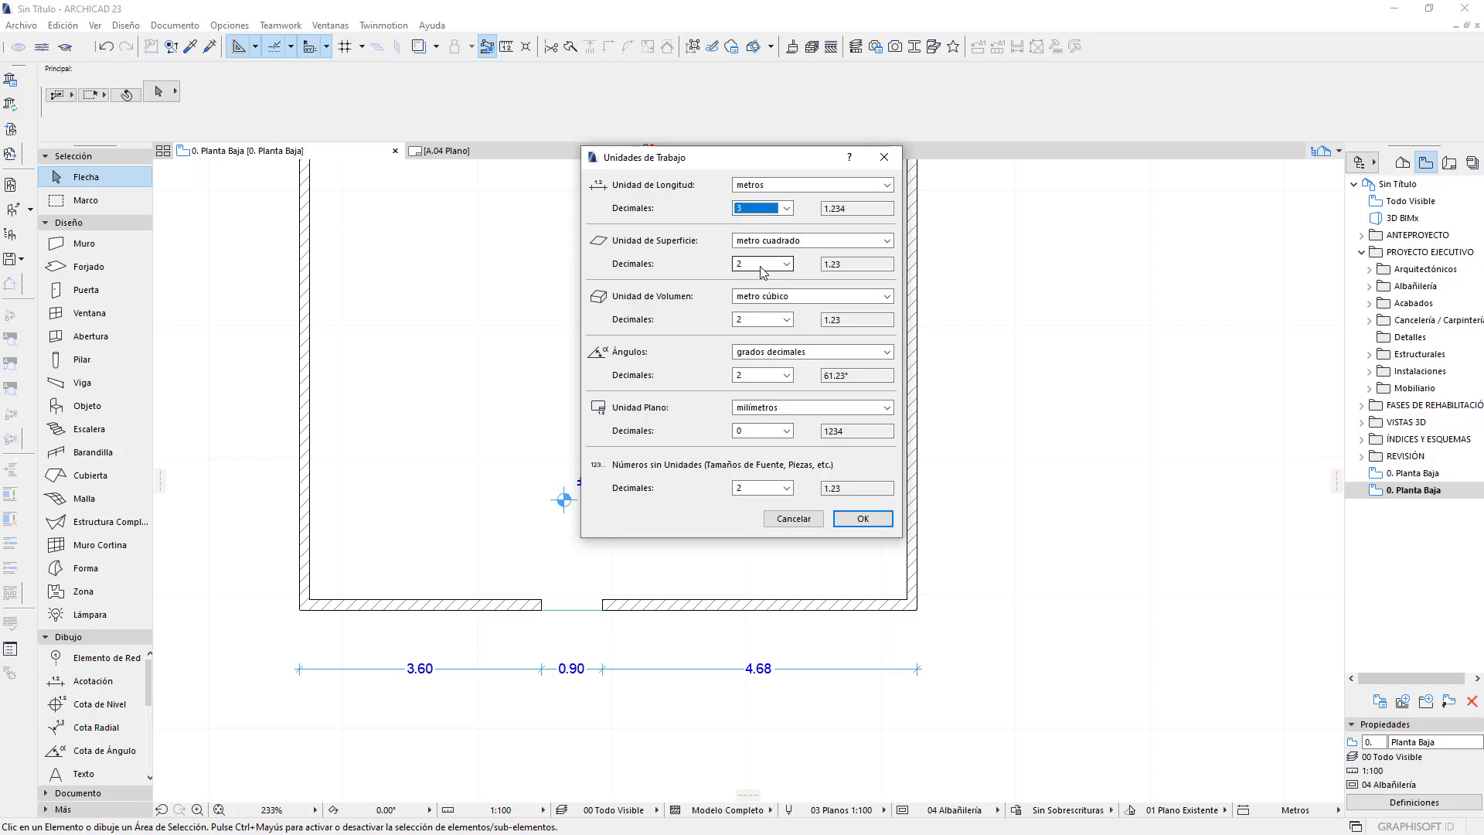
{"action": "left_click", "coordinate": [862, 519]}
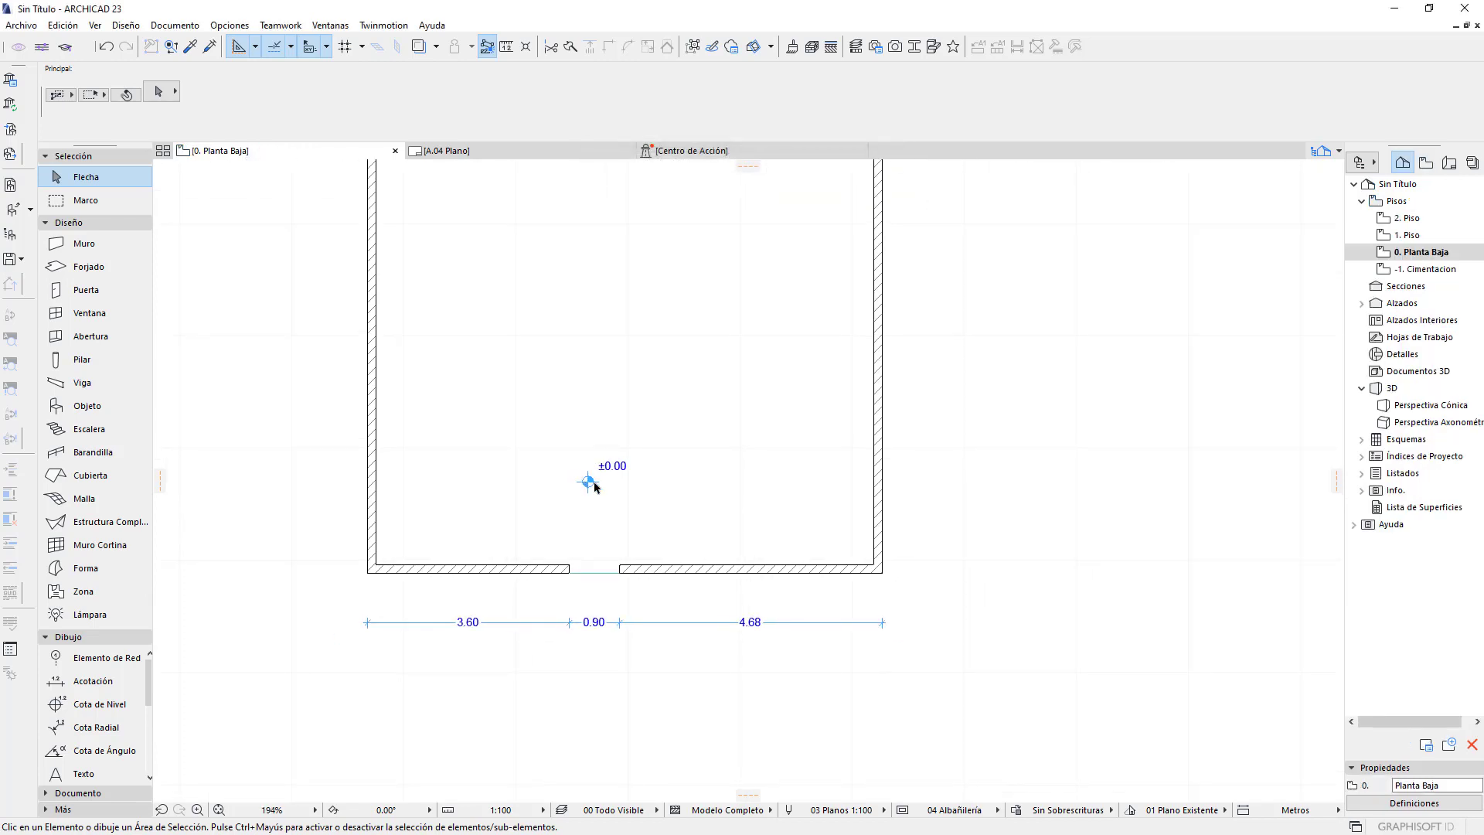
Select the room's bottom wall and its right end, then cancel the edit unchanged
{"action": "mouse_move", "coordinate": [595, 486]}
{"action": "middle_mouse_down"}
{"action": "mouse_move", "coordinate": [511, 404]}
{"action": "mouse_move", "coordinate": [625, 517]}
{"action": "middle_mouse_up"}
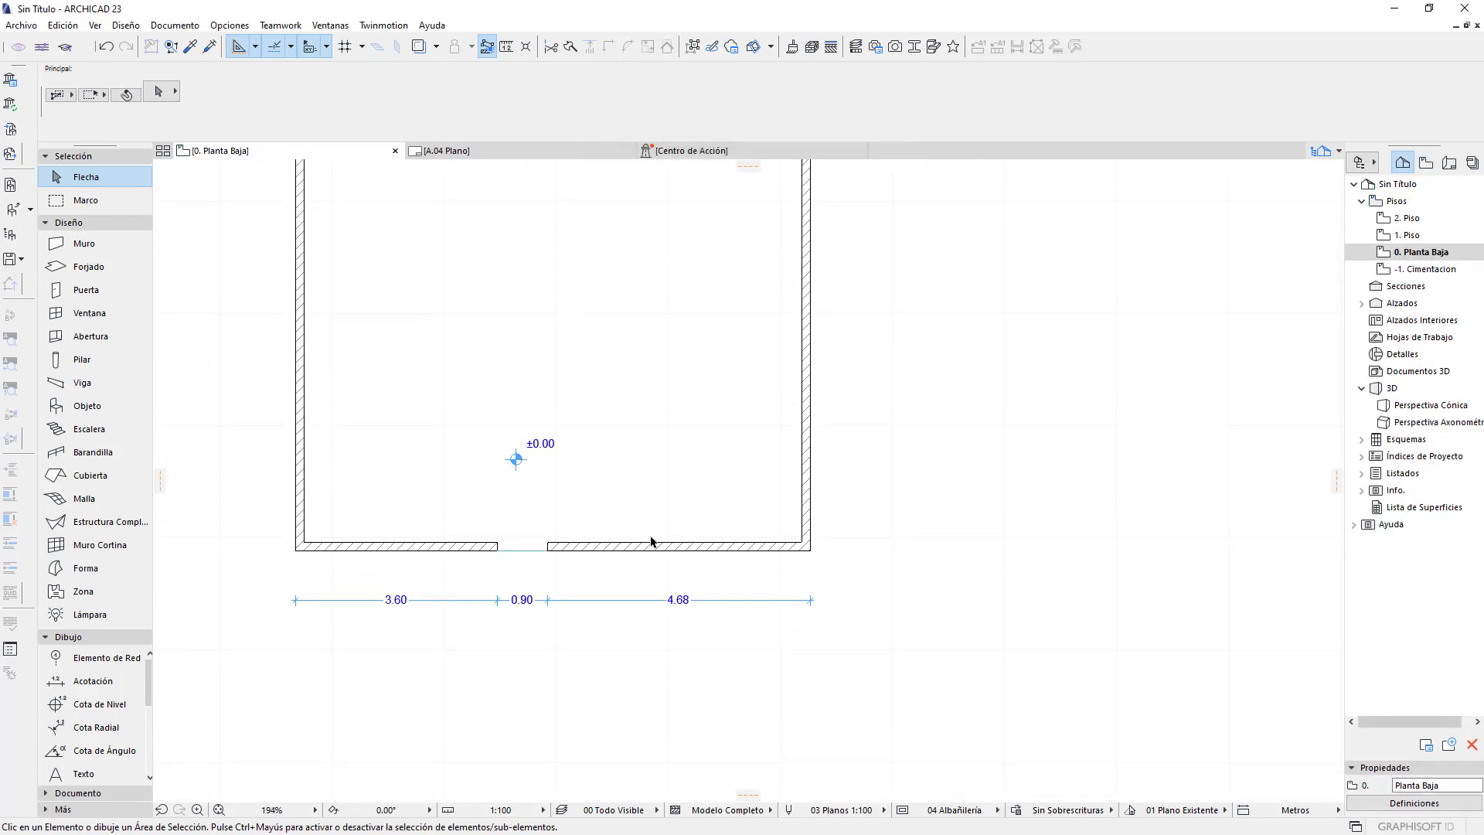
{"action": "left_click", "coordinate": [650, 541]}
{"action": "left_click", "coordinate": [810, 550]}
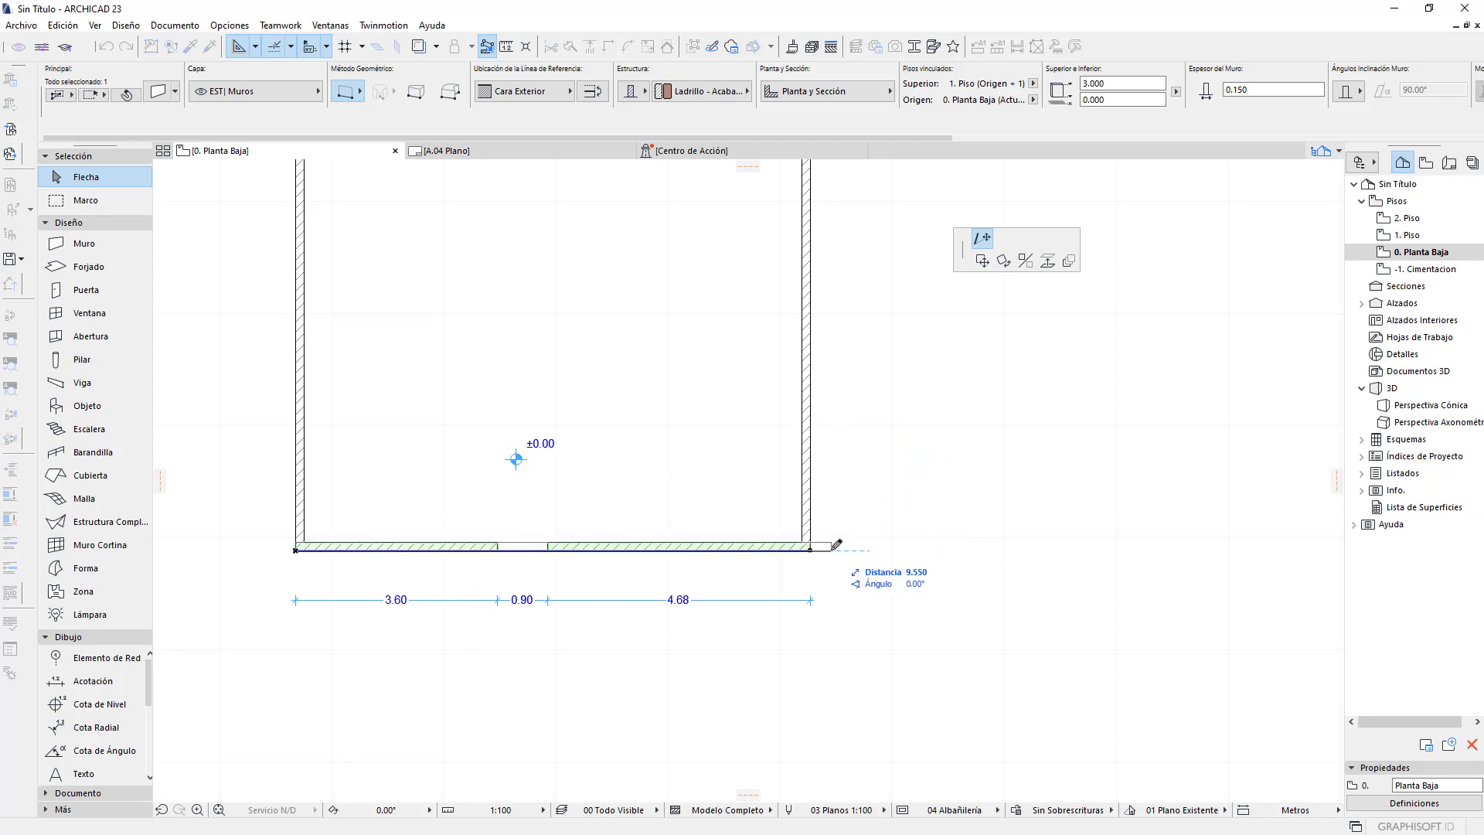
{"action": "left_click", "coordinate": [836, 545]}
{"action": "key", "text": "Escape"}
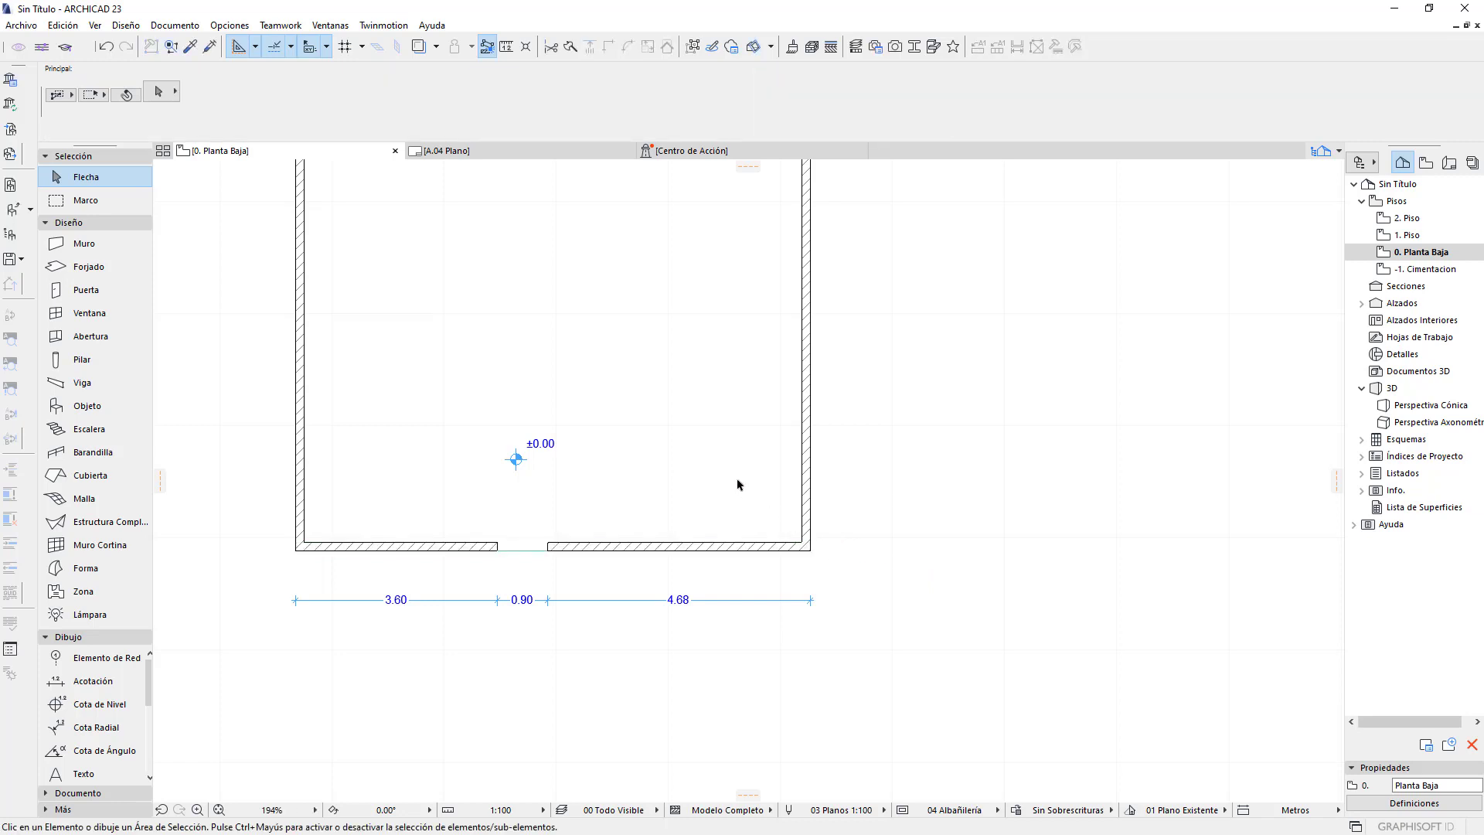
{"action": "scroll", "coordinate": [735, 486], "scroll_direction": "down", "scroll_amount": 2}
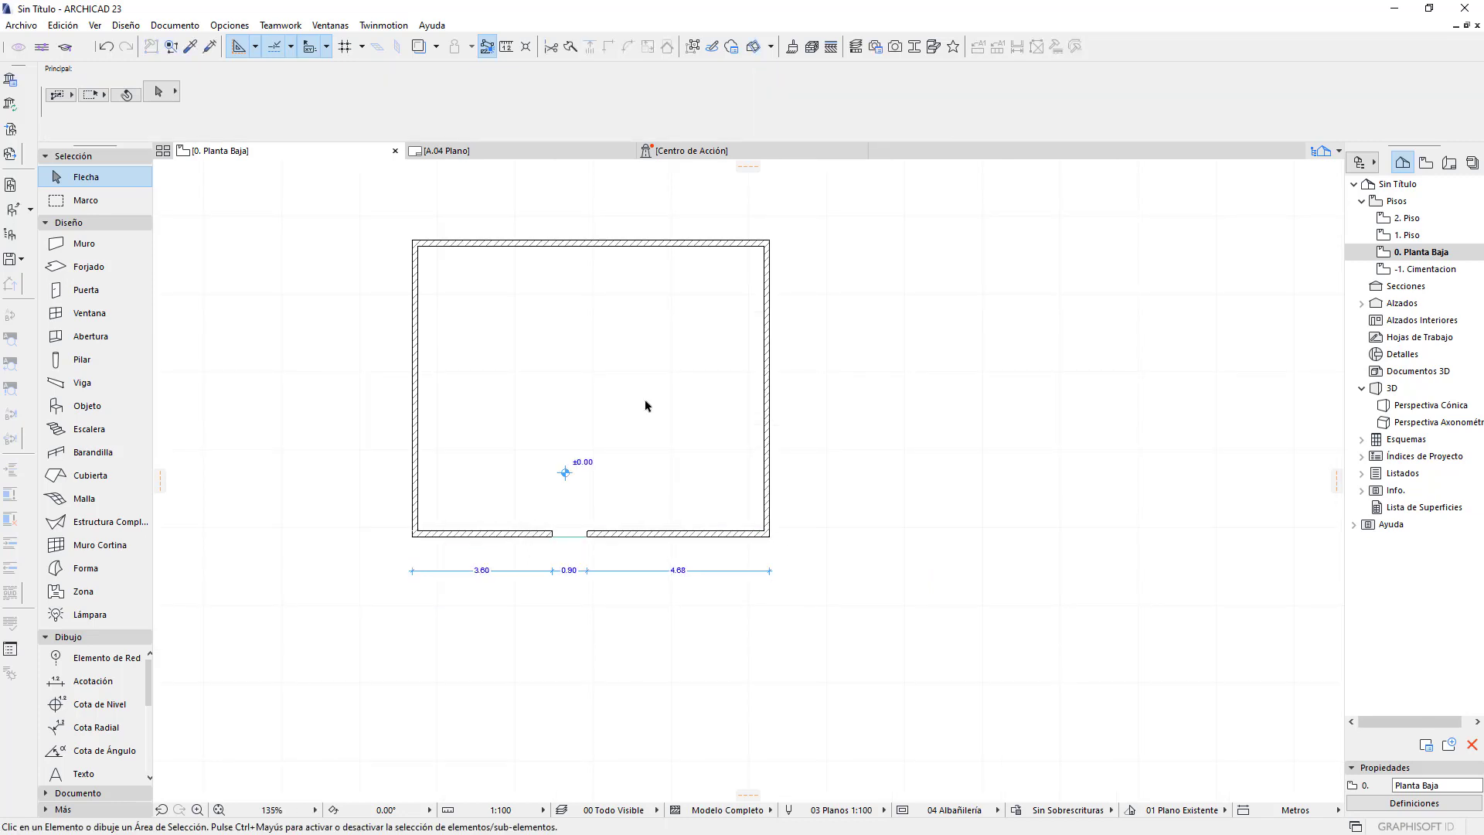
In Acotación preferences, give Cotas Lineales and Cotas de Nivel 3 decimals, then apply
{"action": "left_click", "coordinate": [229, 27]}
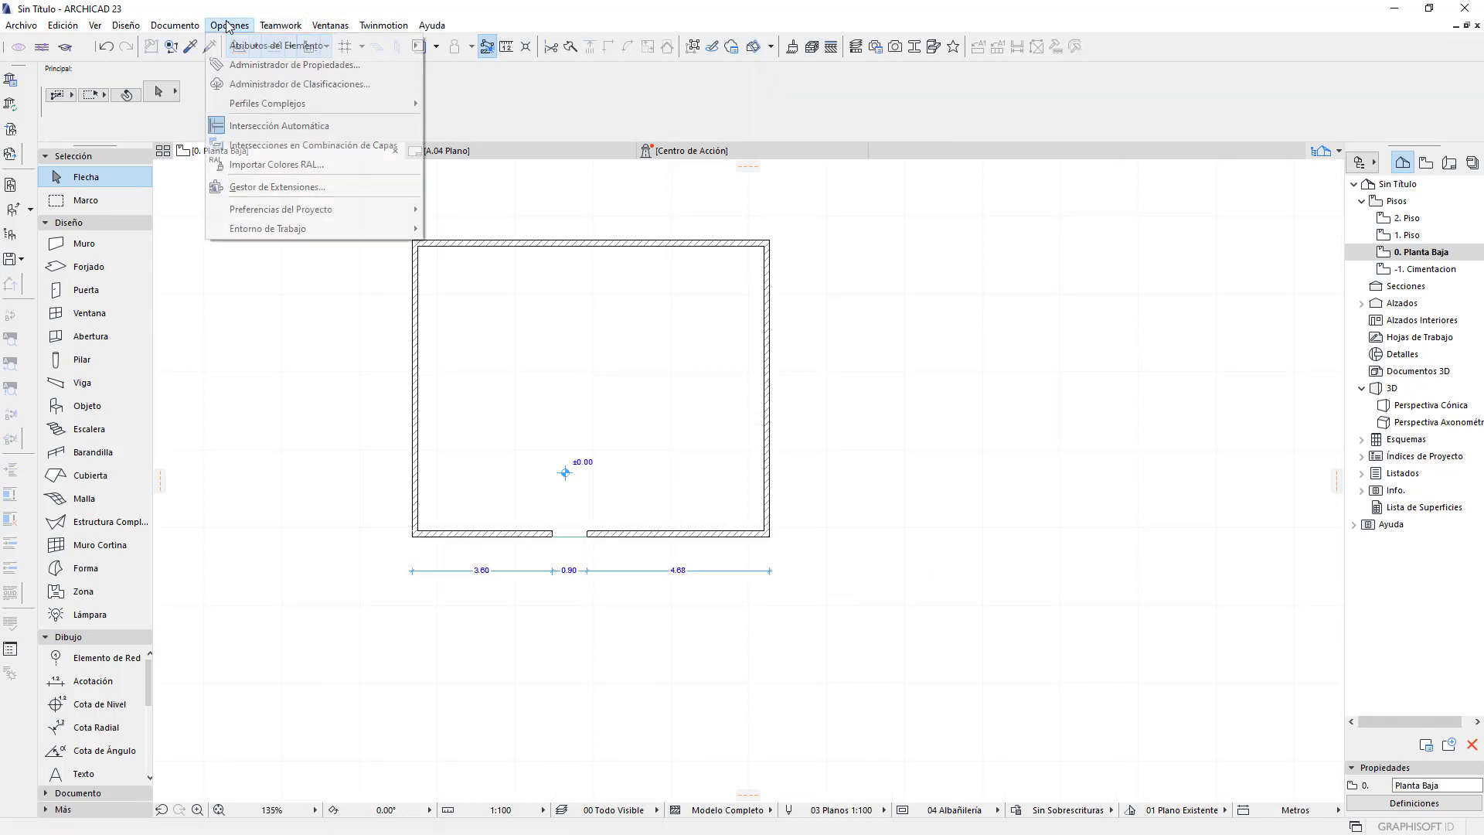
{"action": "mouse_move", "coordinate": [280, 208]}
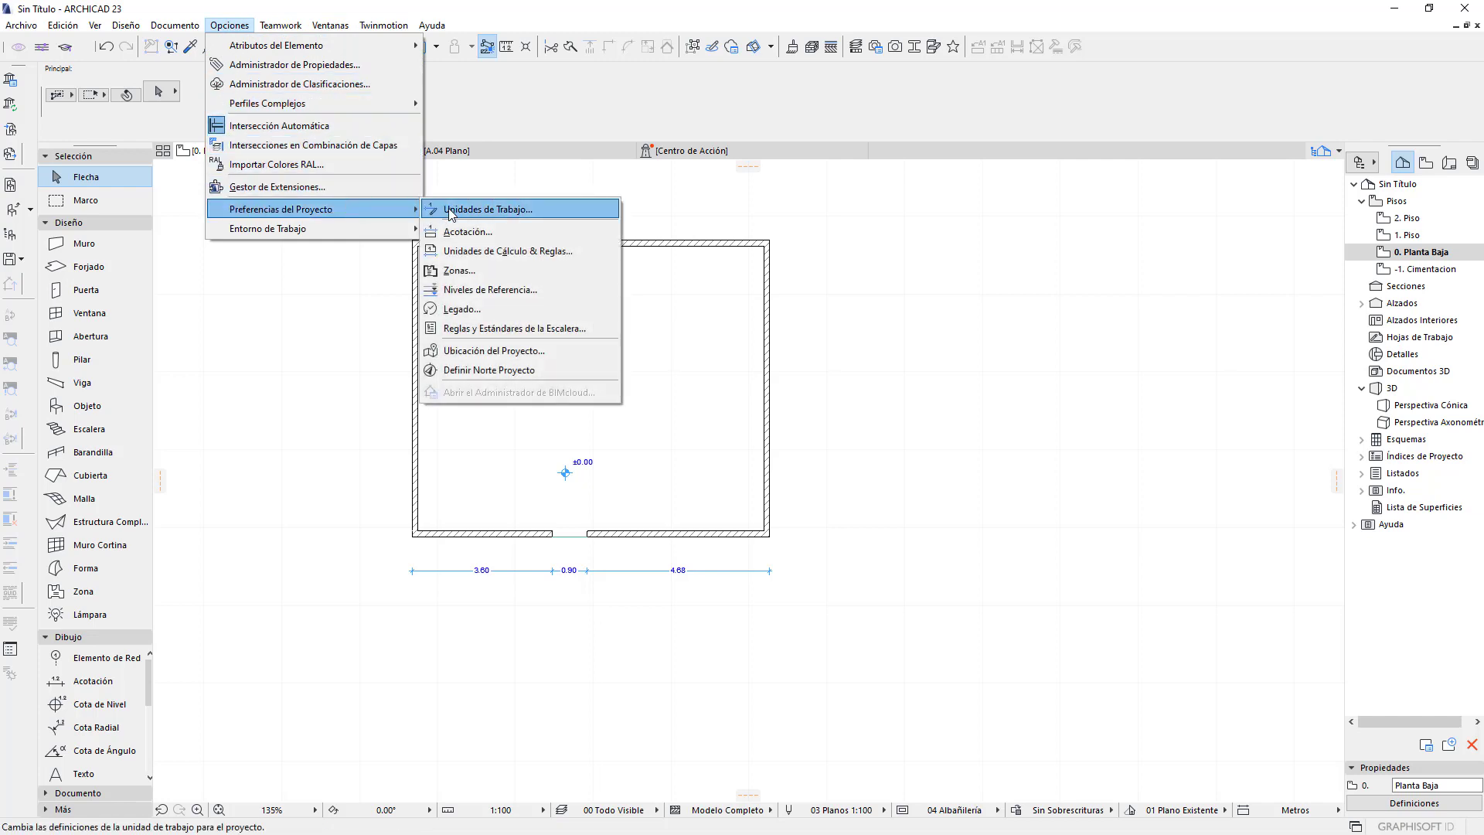
{"action": "left_click", "coordinate": [550, 232]}
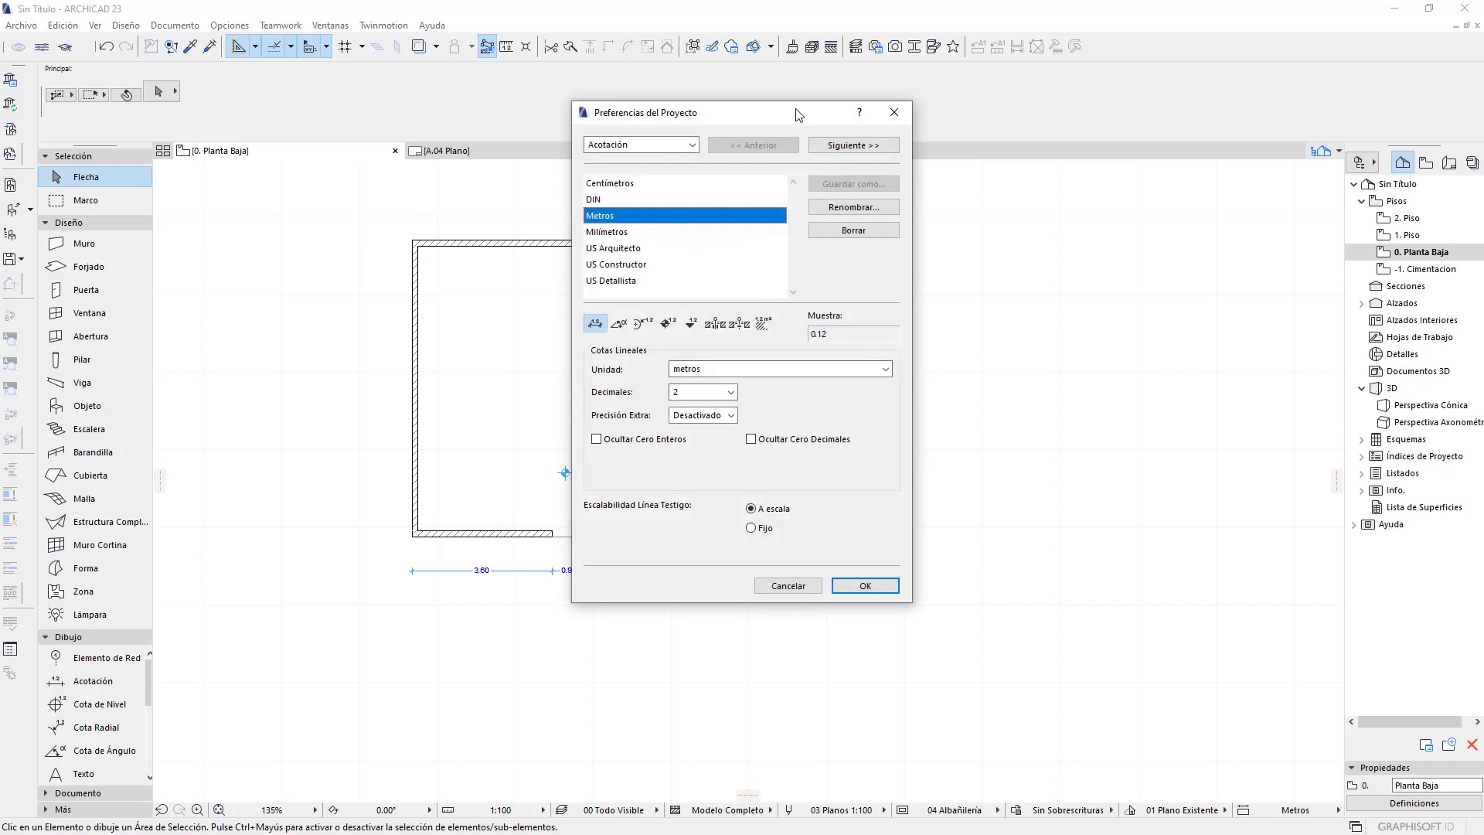
{"action": "left_click_drag", "start_coordinate": [799, 115], "coordinate": [740, 120]}
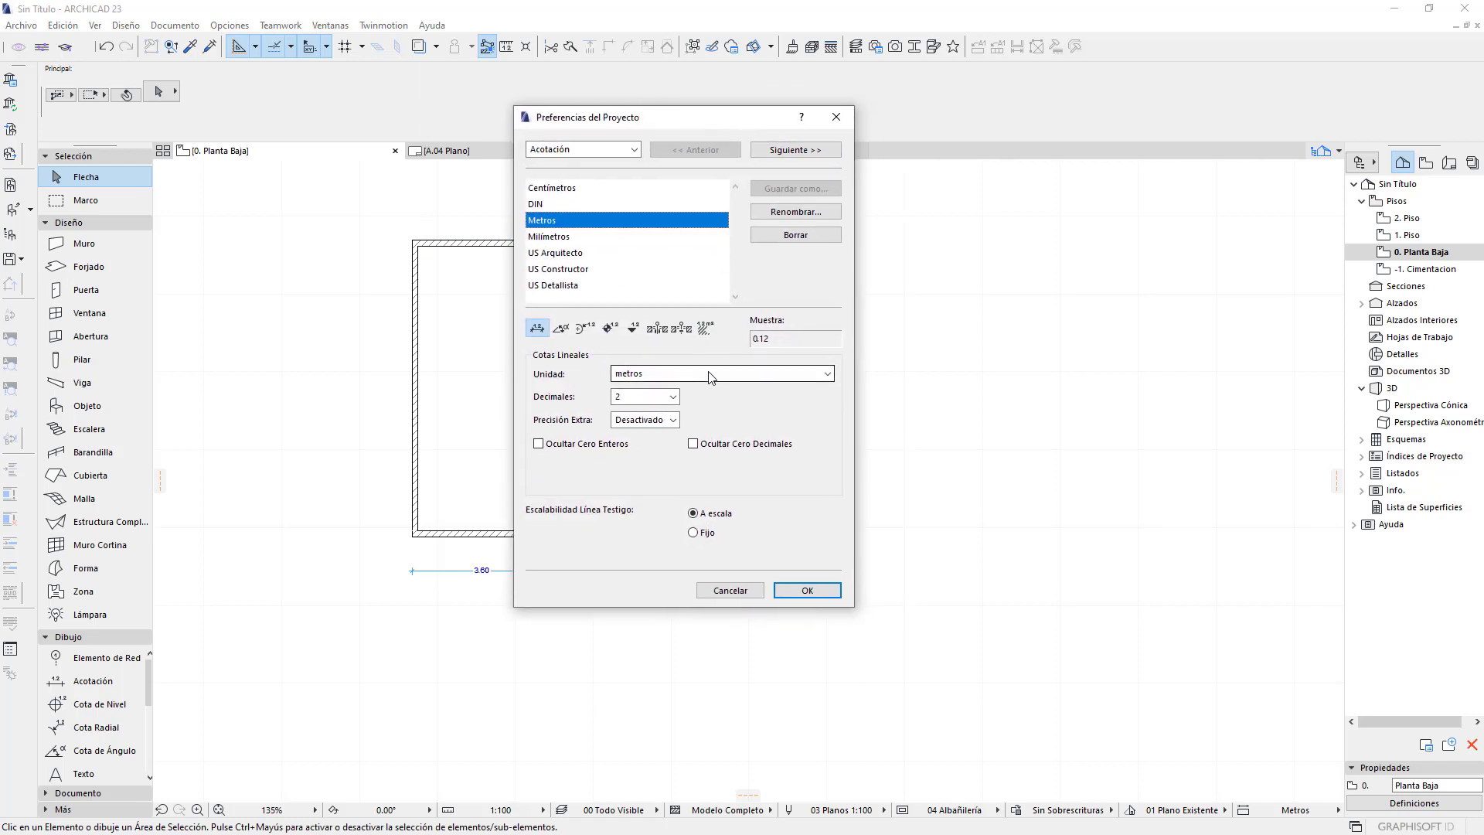
{"action": "left_click", "coordinate": [645, 396]}
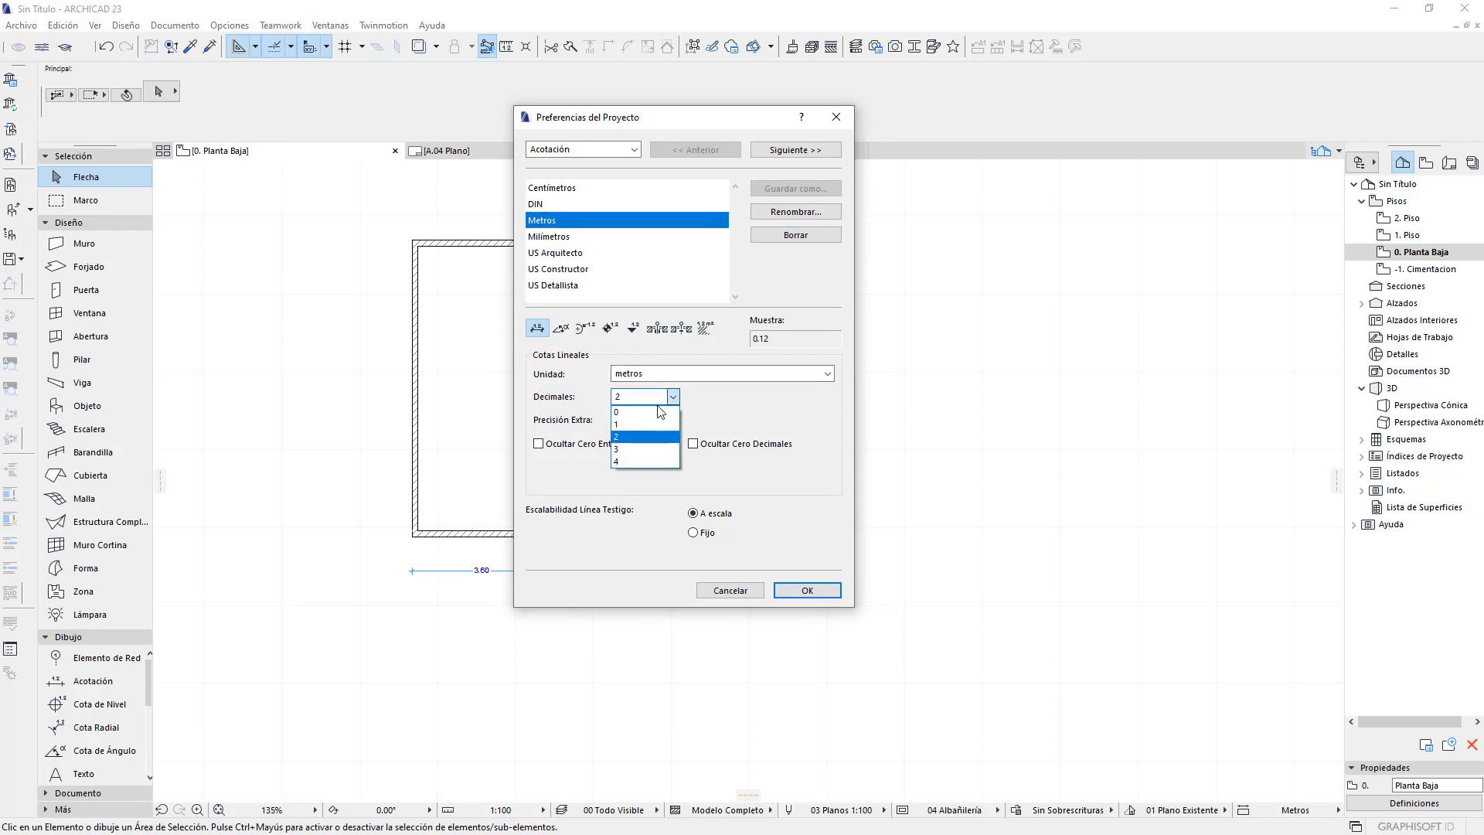
{"action": "left_click", "coordinate": [622, 448]}
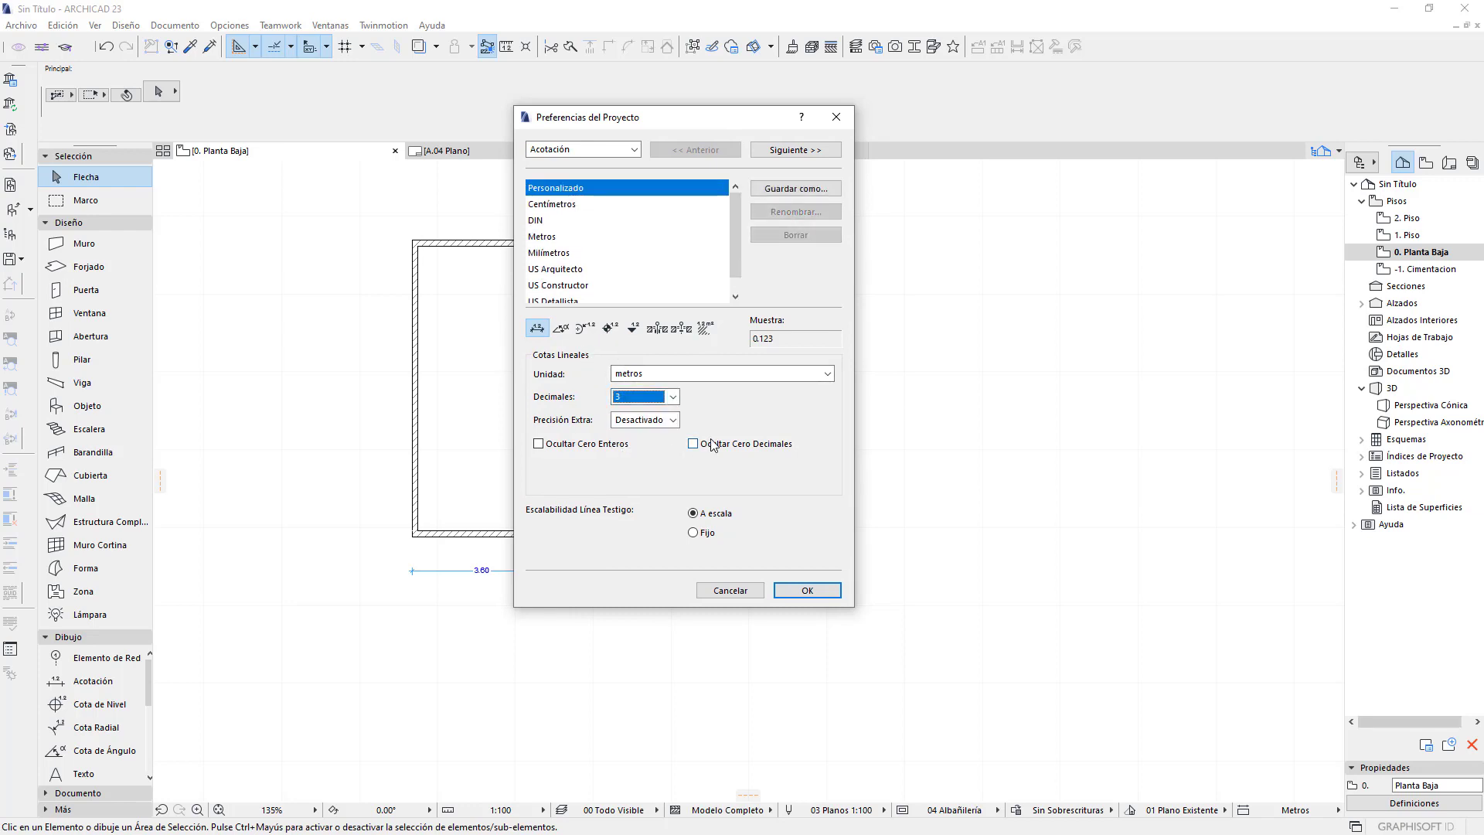
{"action": "left_click", "coordinate": [536, 328]}
{"action": "left_click", "coordinate": [610, 328]}
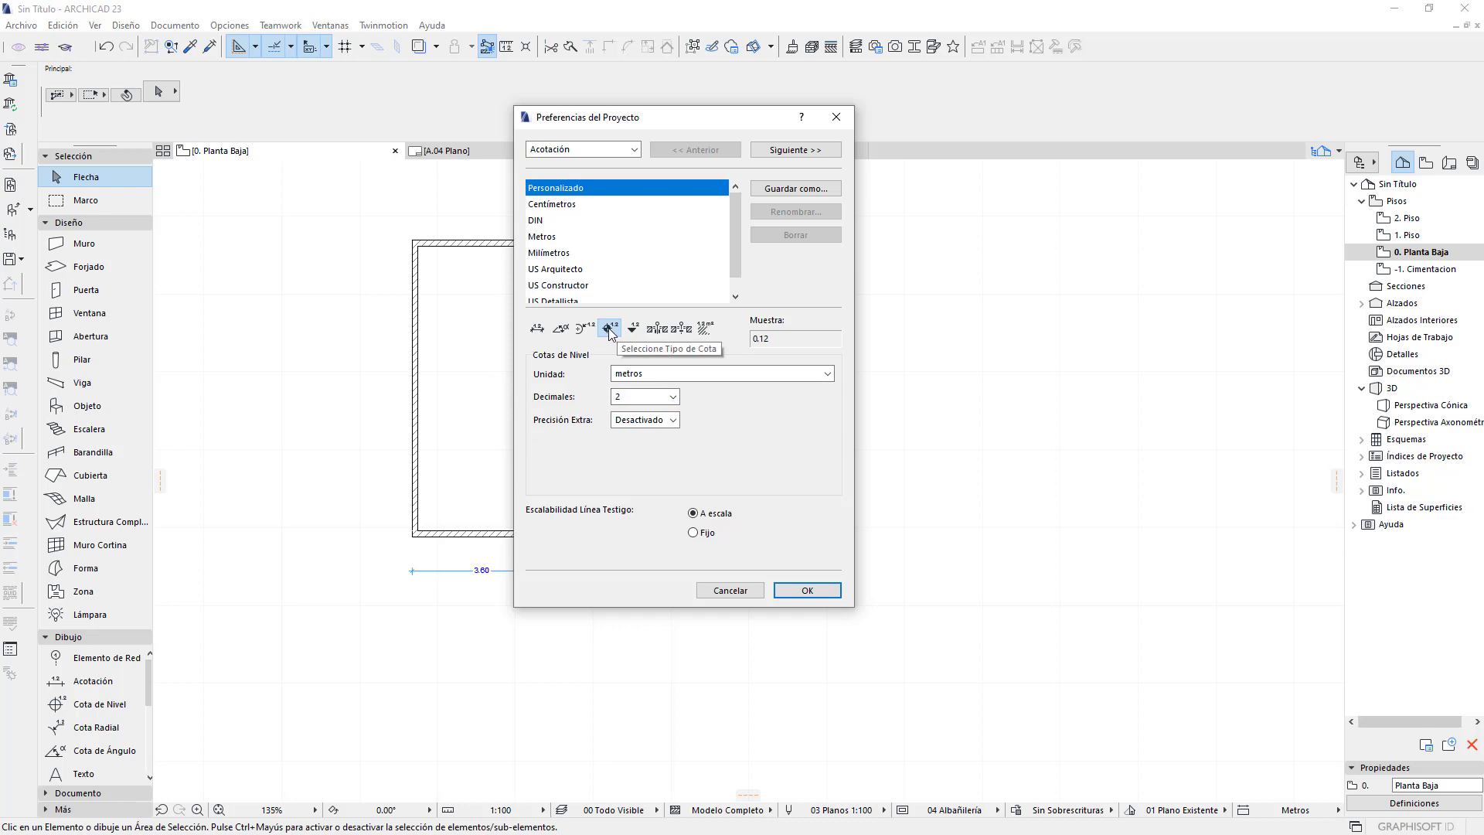
{"action": "left_click", "coordinate": [673, 396]}
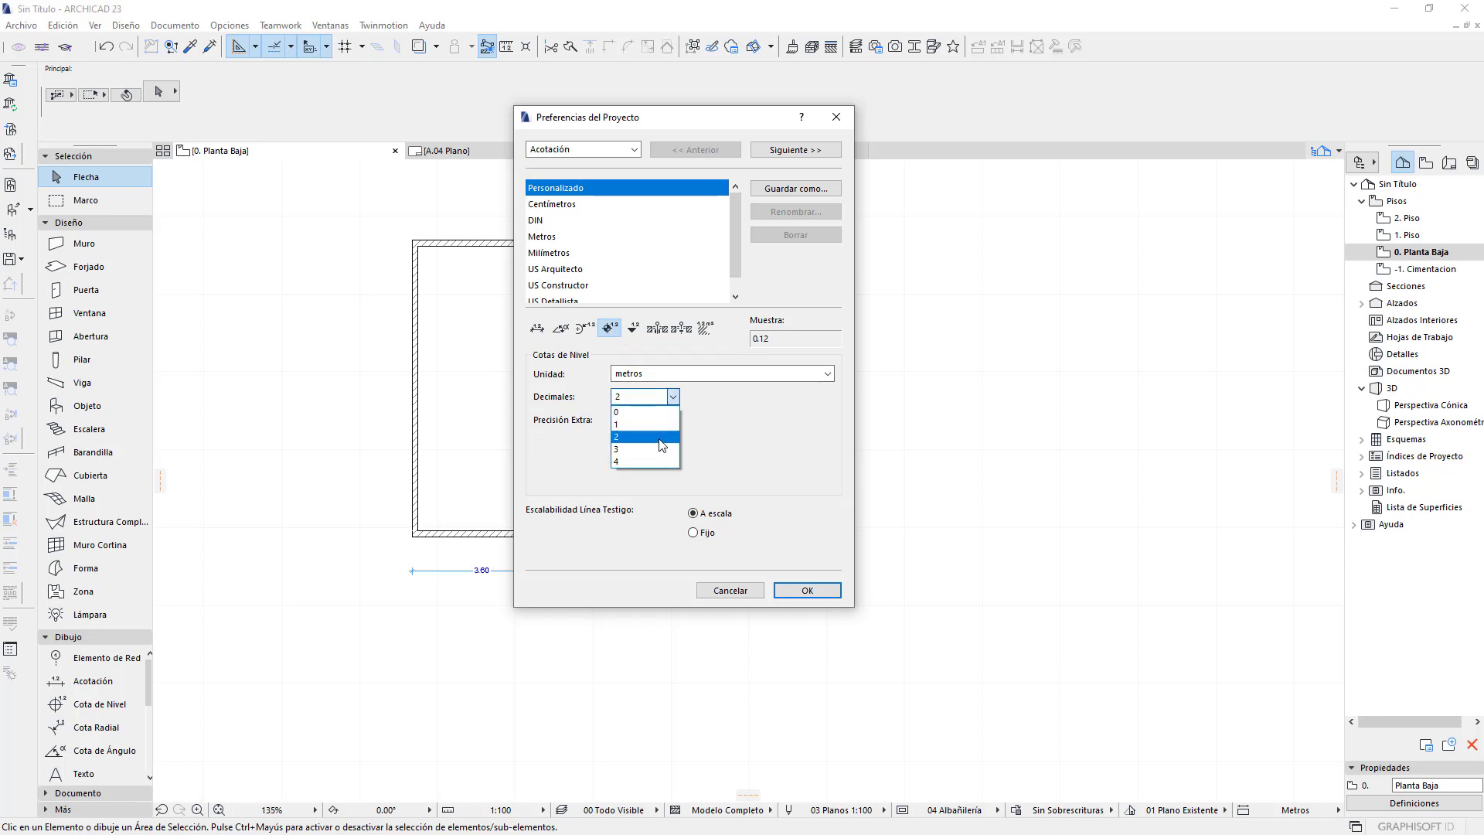
{"action": "left_click", "coordinate": [662, 449]}
{"action": "left_click", "coordinate": [806, 589]}
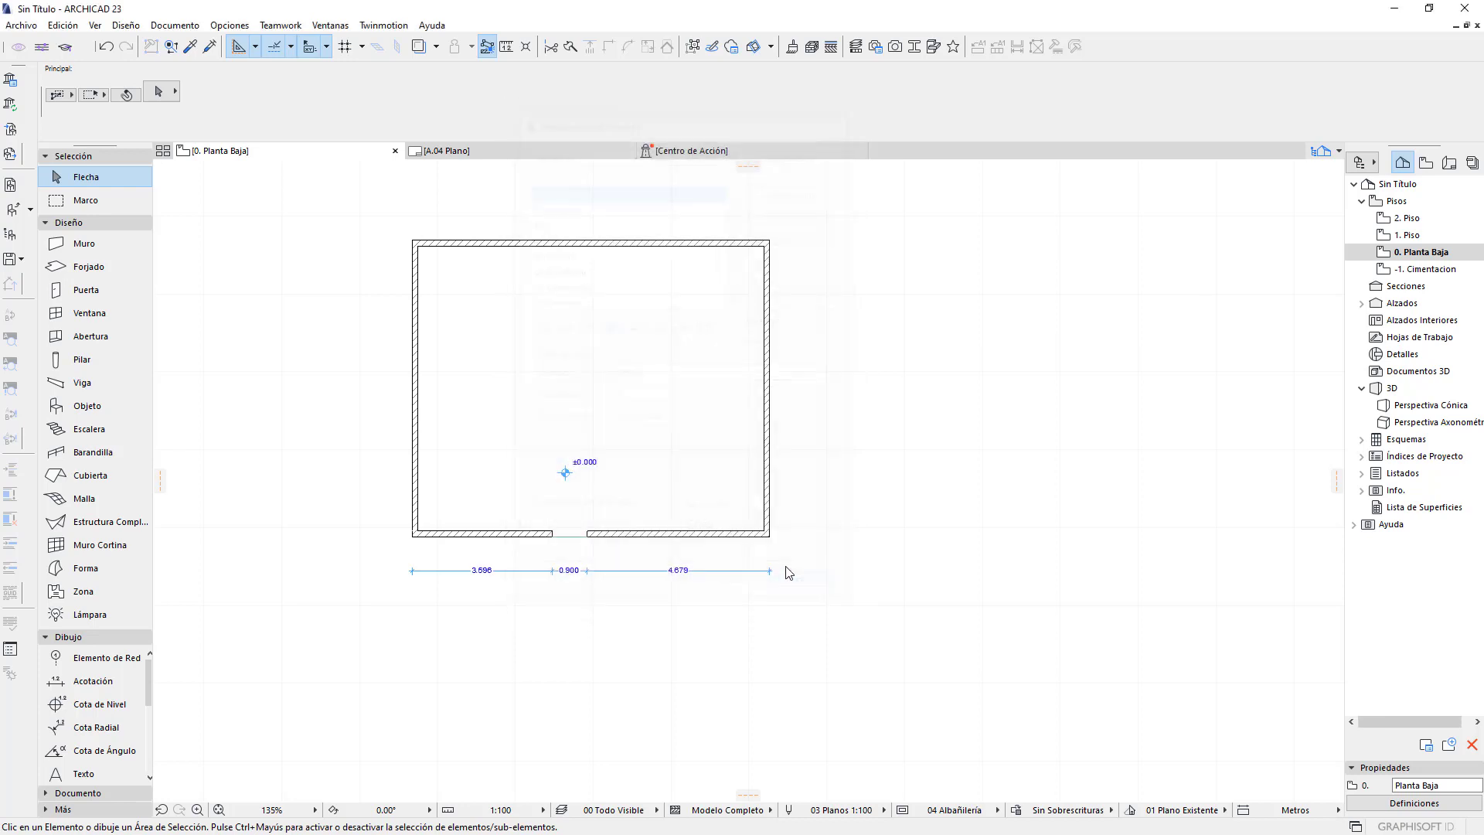
{"action": "scroll", "coordinate": [652, 500], "scroll_direction": "up", "scroll_amount": 3}
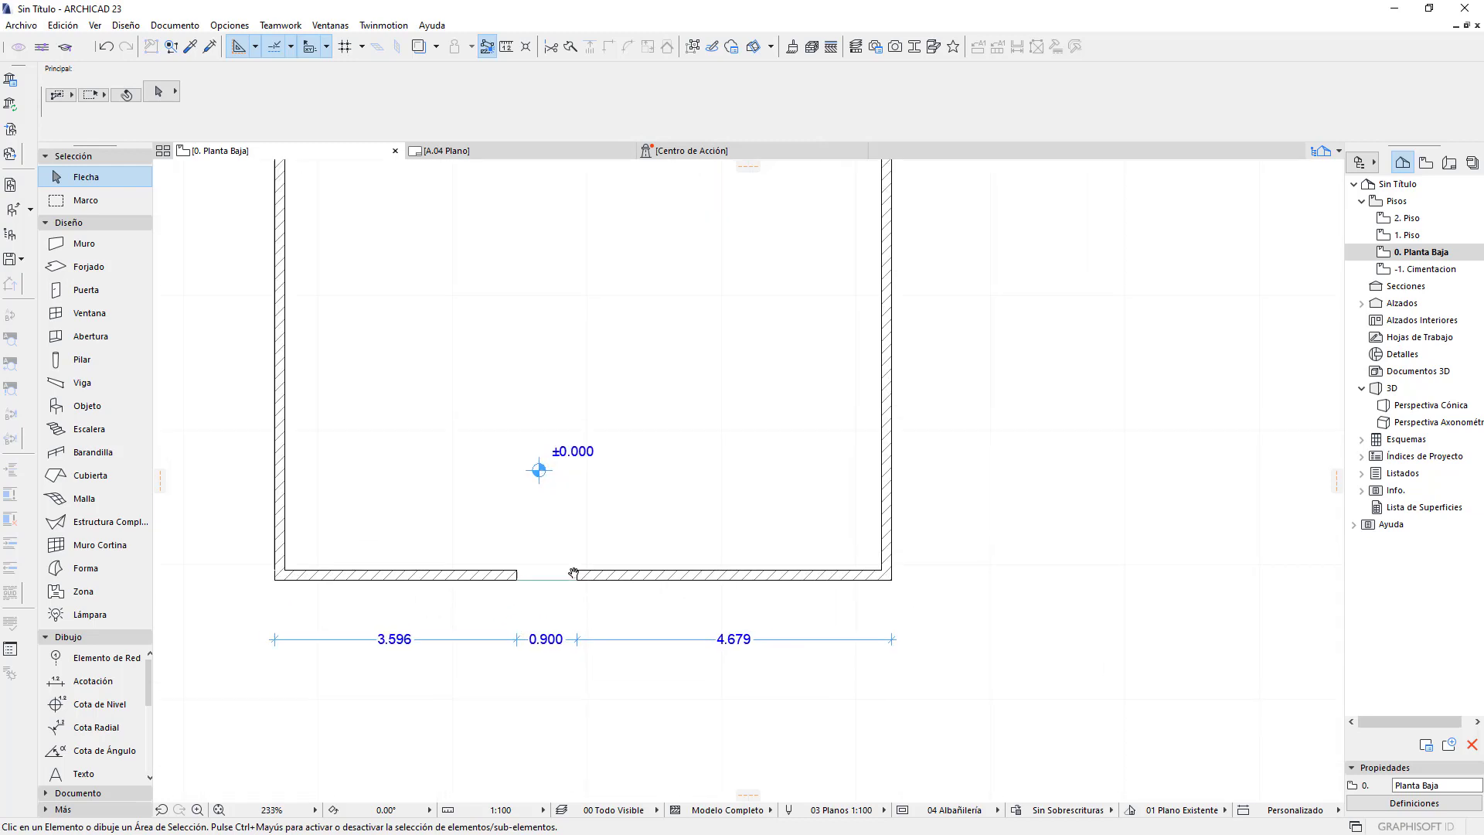
Reopen the Acotación project preferences and close them without changes
{"action": "left_click", "coordinate": [229, 25]}
{"action": "mouse_move", "coordinate": [280, 209]}
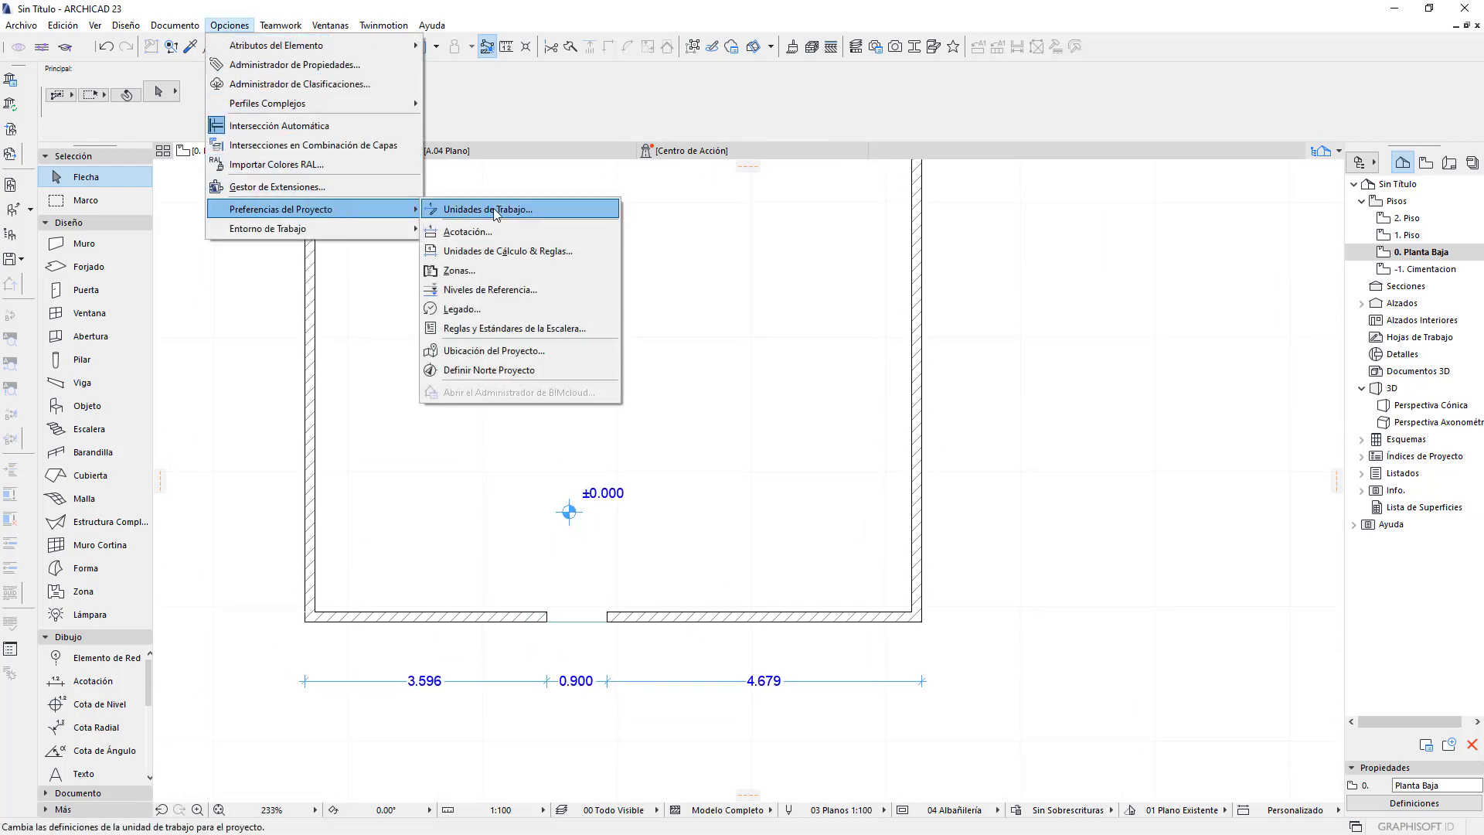
{"action": "left_click", "coordinate": [512, 230]}
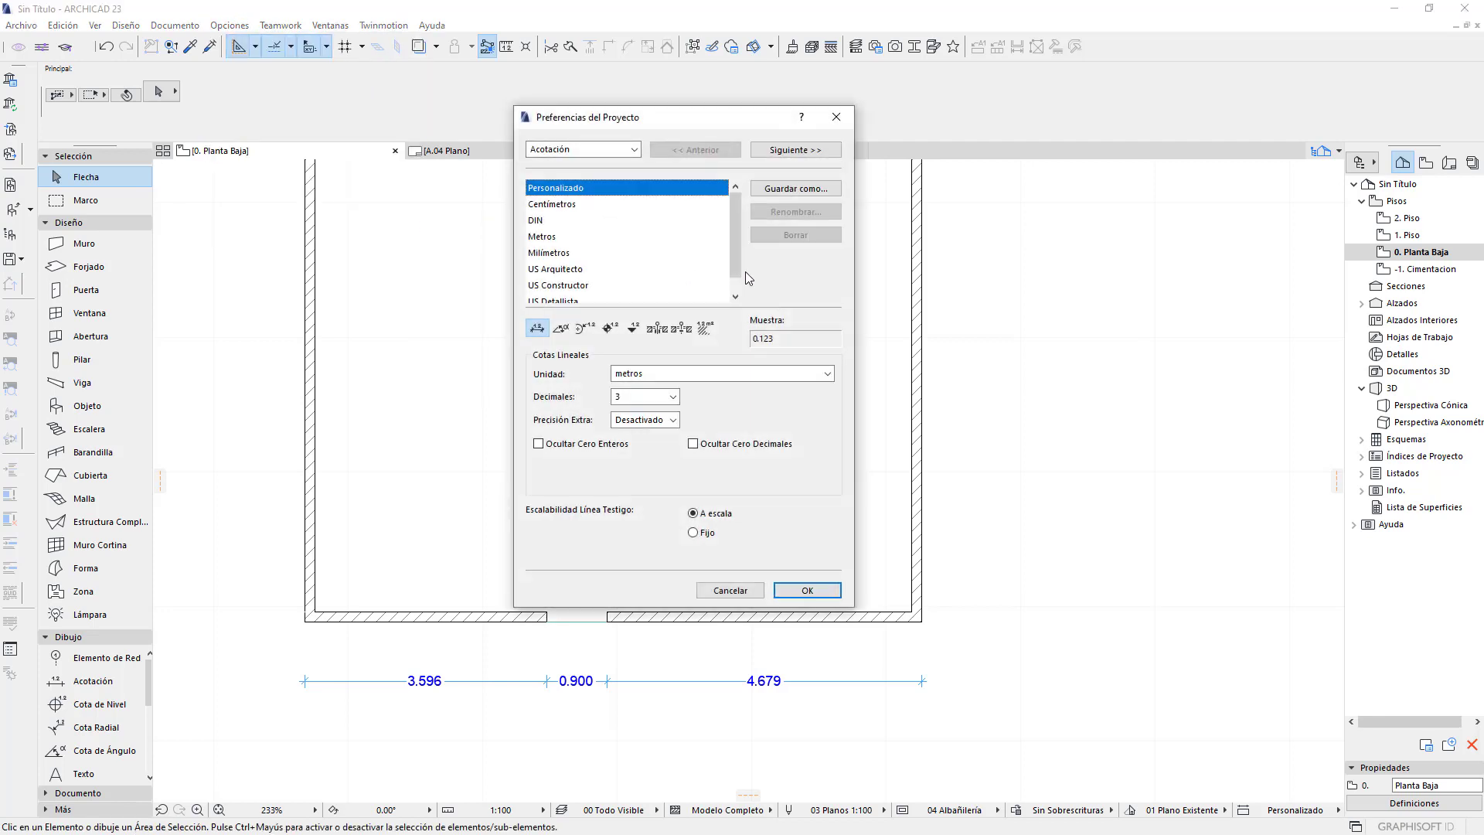
{"action": "left_click", "coordinate": [729, 590]}
{"action": "scroll", "coordinate": [734, 525], "scroll_direction": "down", "scroll_amount": 2}
Show the View Map and start saving a new view of Planta Baja
{"action": "middle_click_drag", "start_coordinate": [724, 510], "coordinate": [693, 506]}
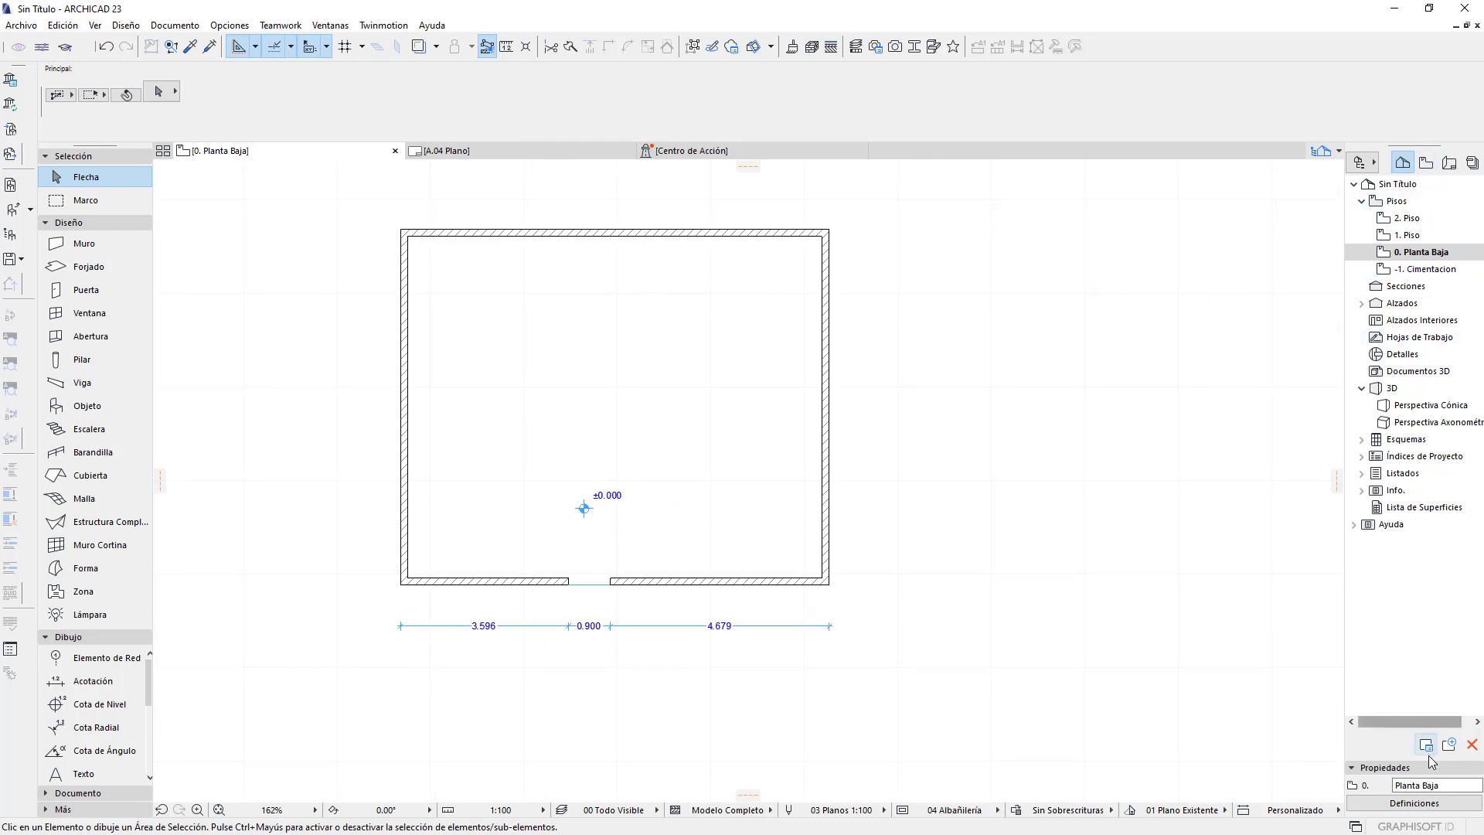
{"action": "left_click", "coordinate": [1426, 162]}
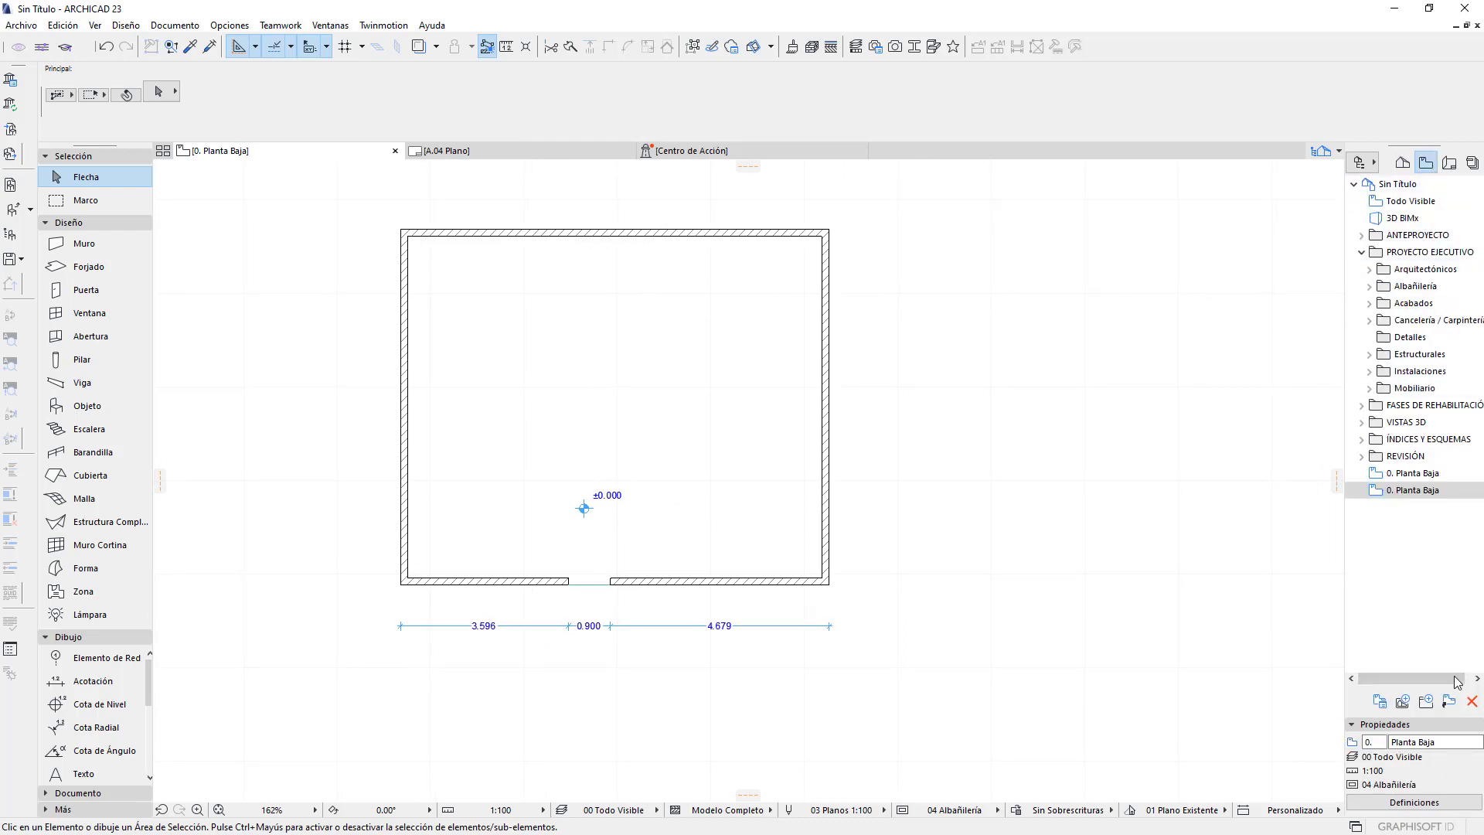
{"action": "left_click", "coordinate": [1403, 702]}
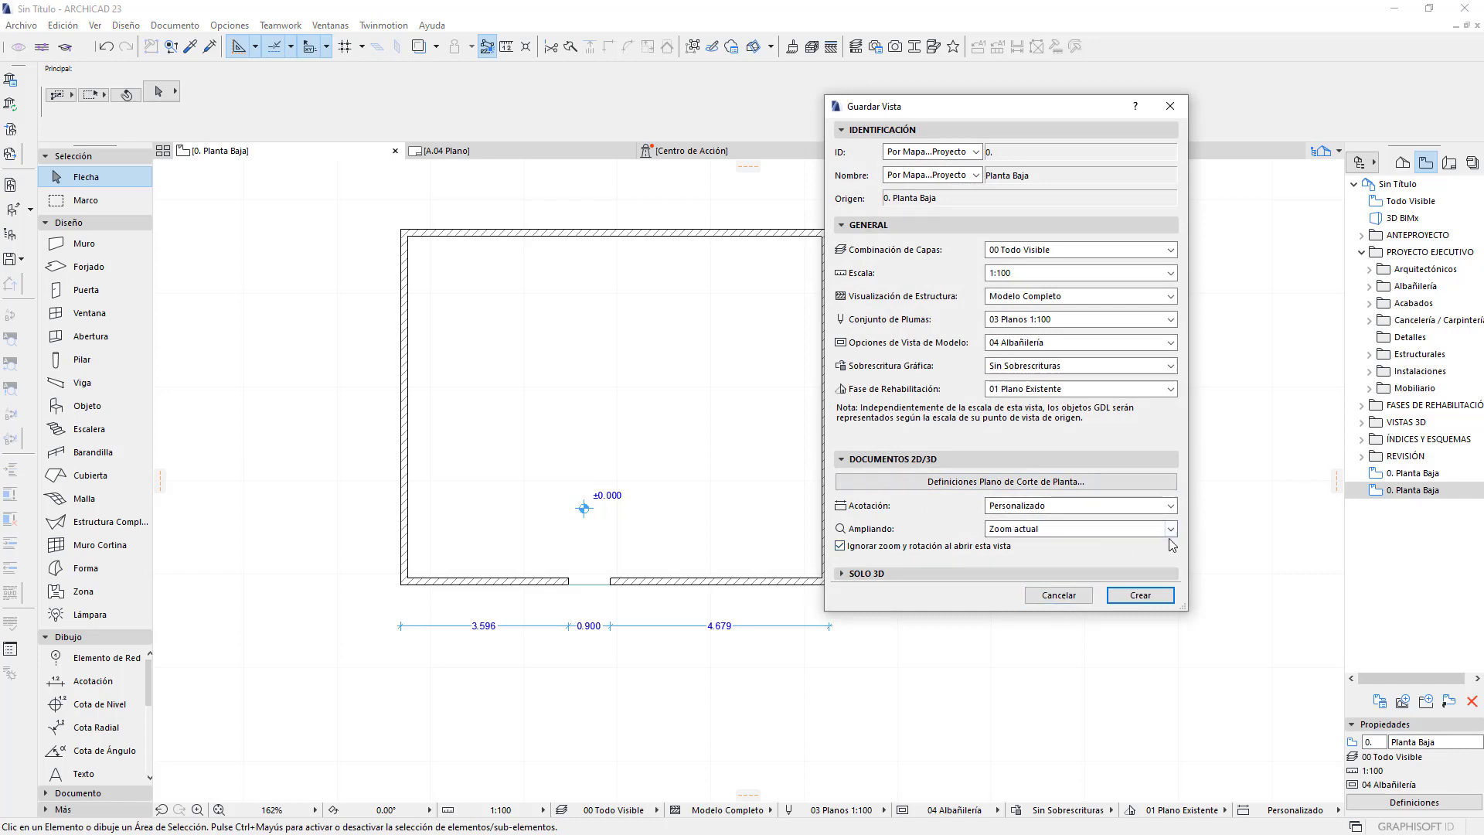
Keep Personalizado as the Guardar Vista dimensioning standard, then cancel the new view
{"action": "left_click", "coordinate": [1052, 506]}
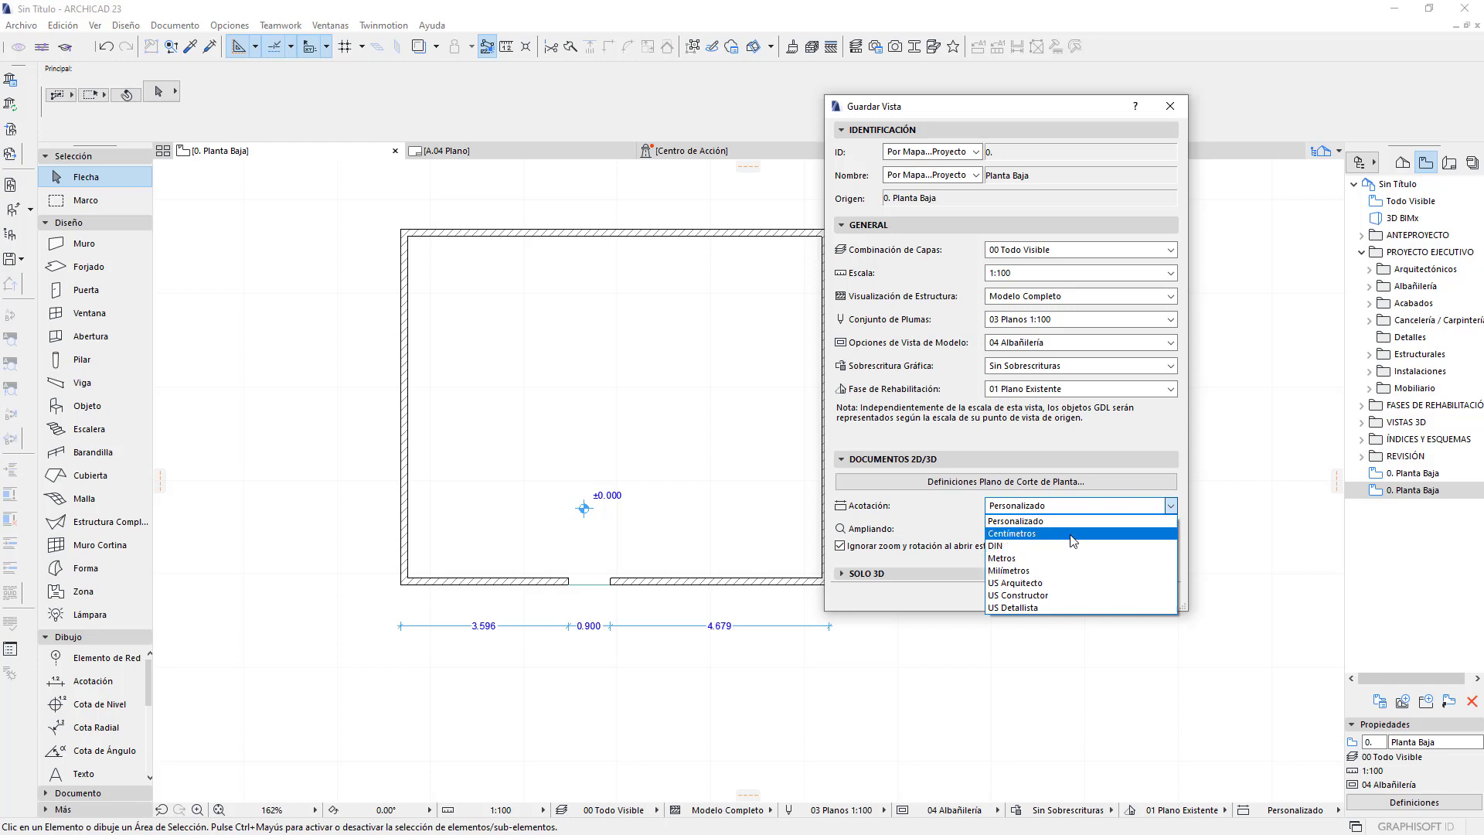
{"action": "left_click", "coordinate": [969, 541]}
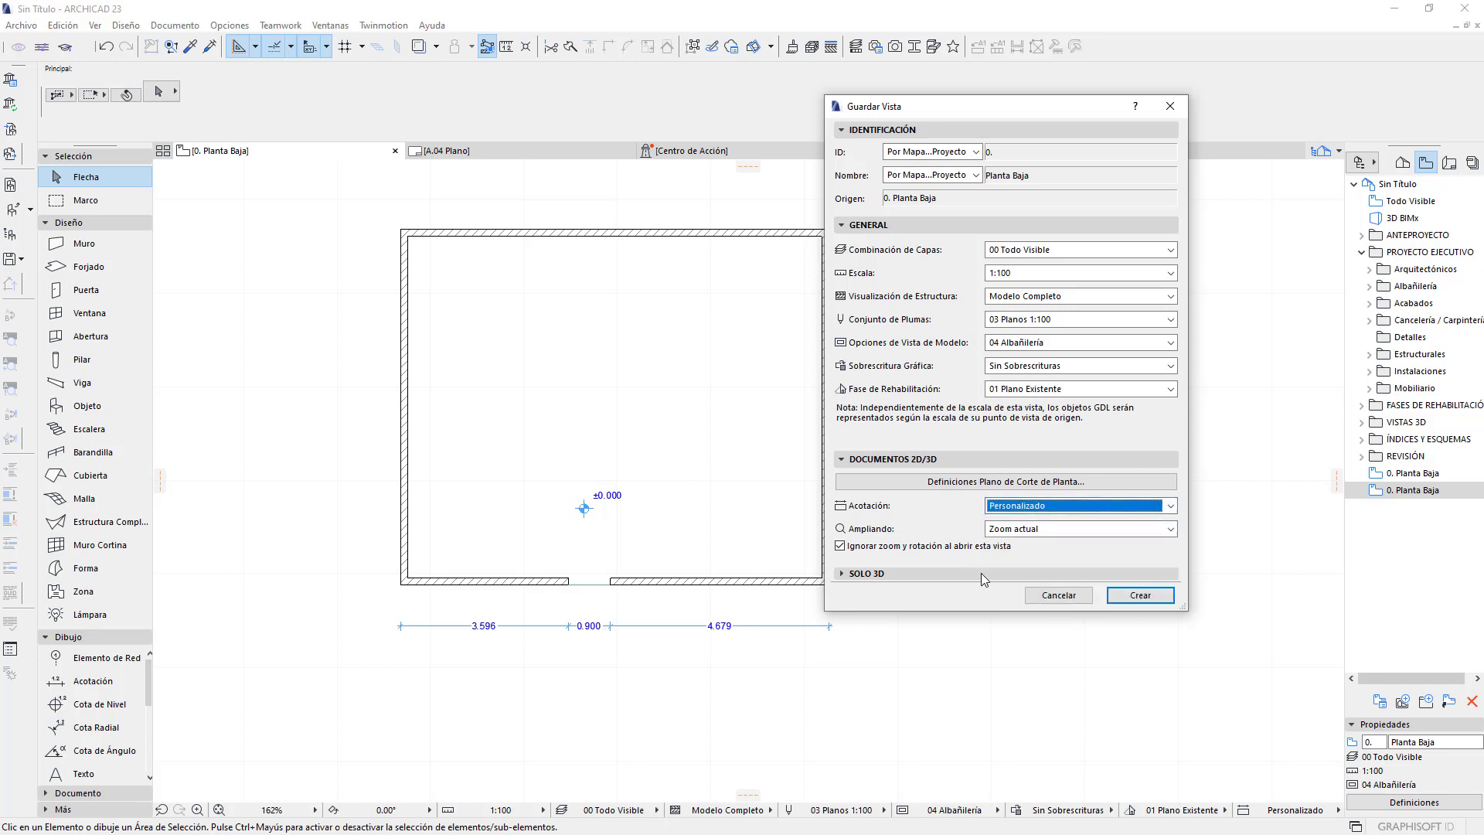
{"action": "left_click", "coordinate": [1068, 605]}
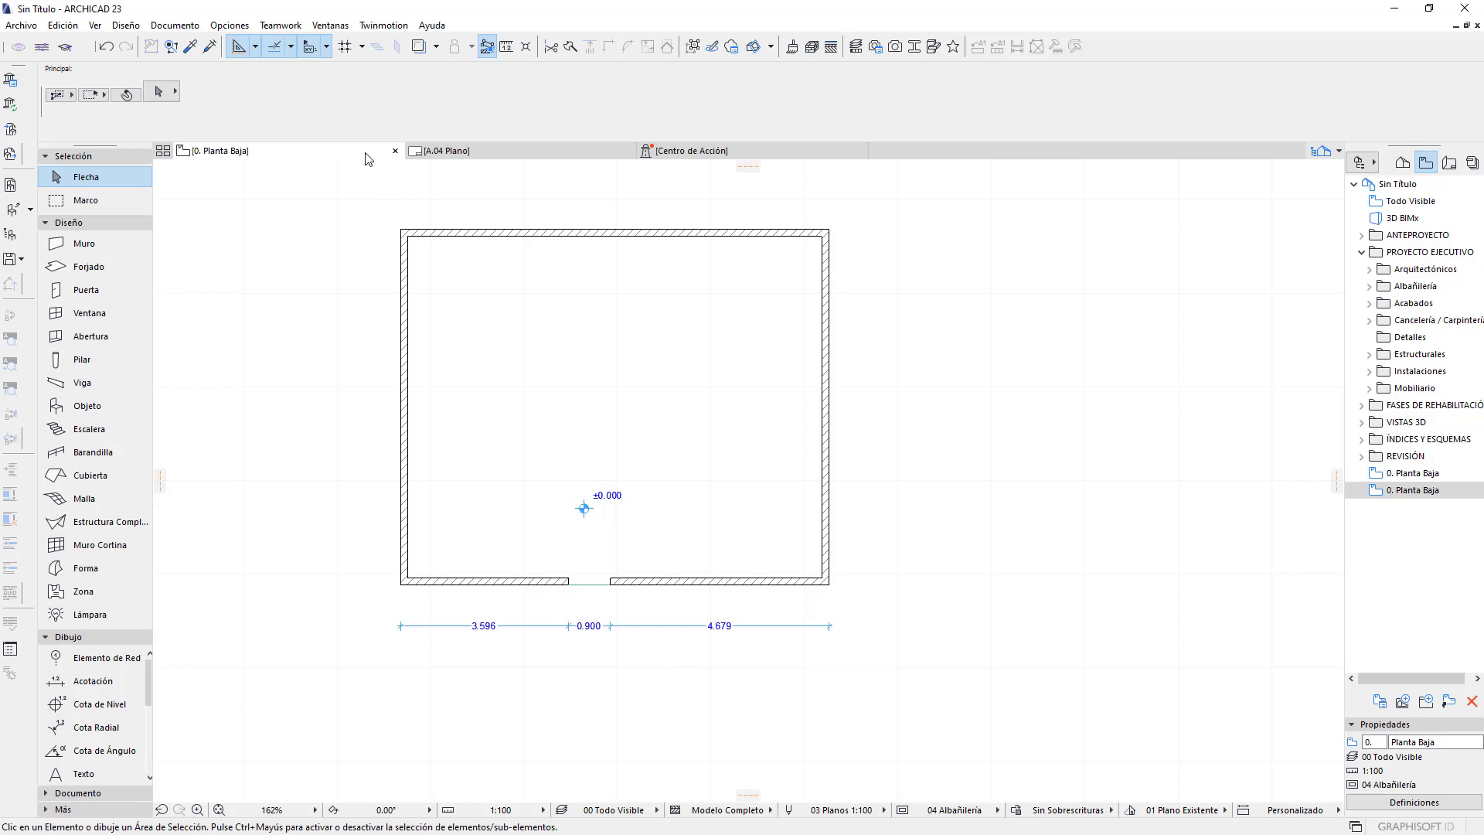
In Acotación preferences, preview Milímetros, then return to Personalizado with metres and 3 decimals
{"action": "left_click", "coordinate": [230, 25]}
{"action": "mouse_move", "coordinate": [281, 208]}
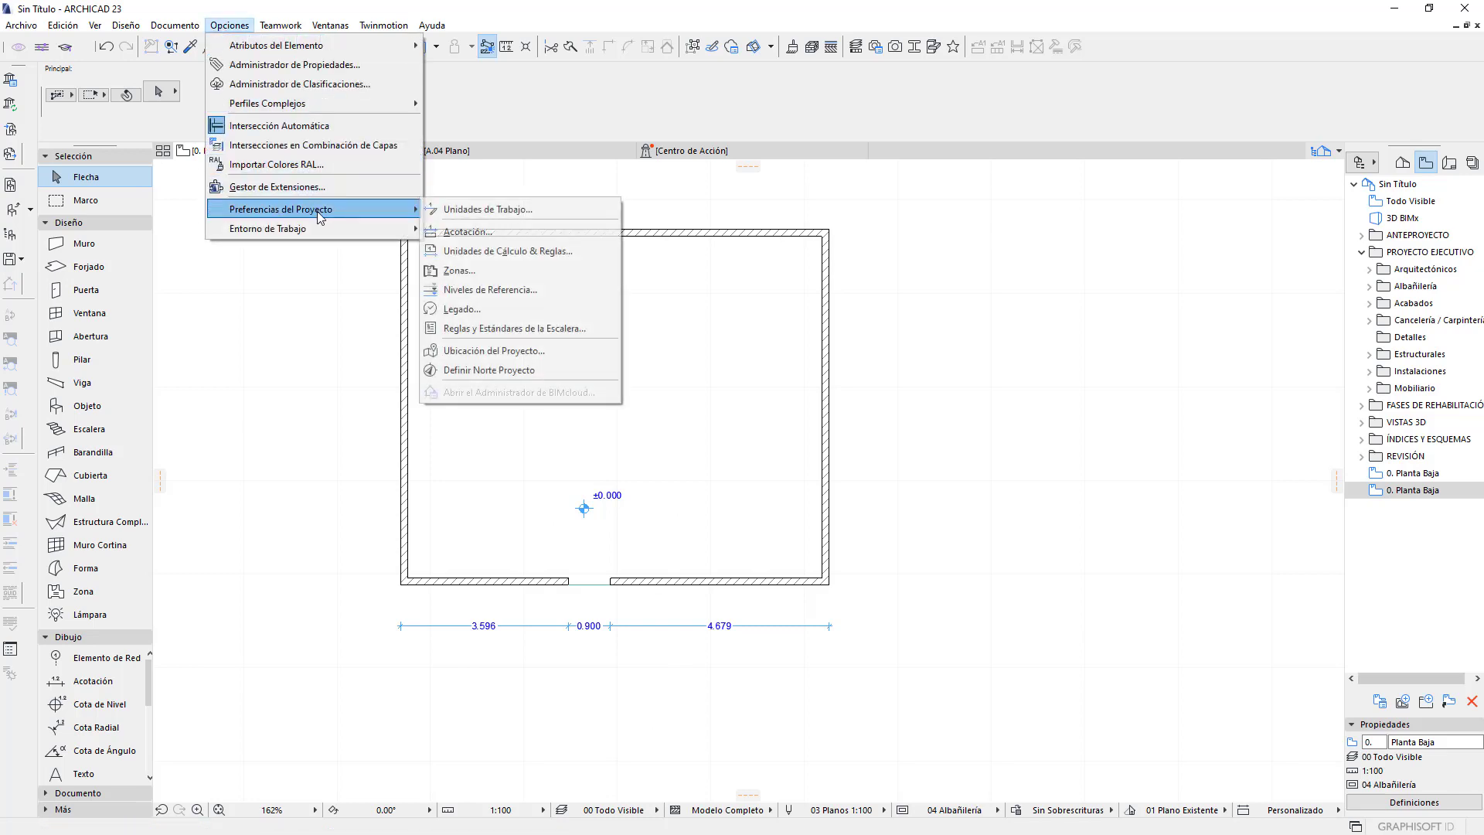
{"action": "left_click", "coordinate": [494, 232]}
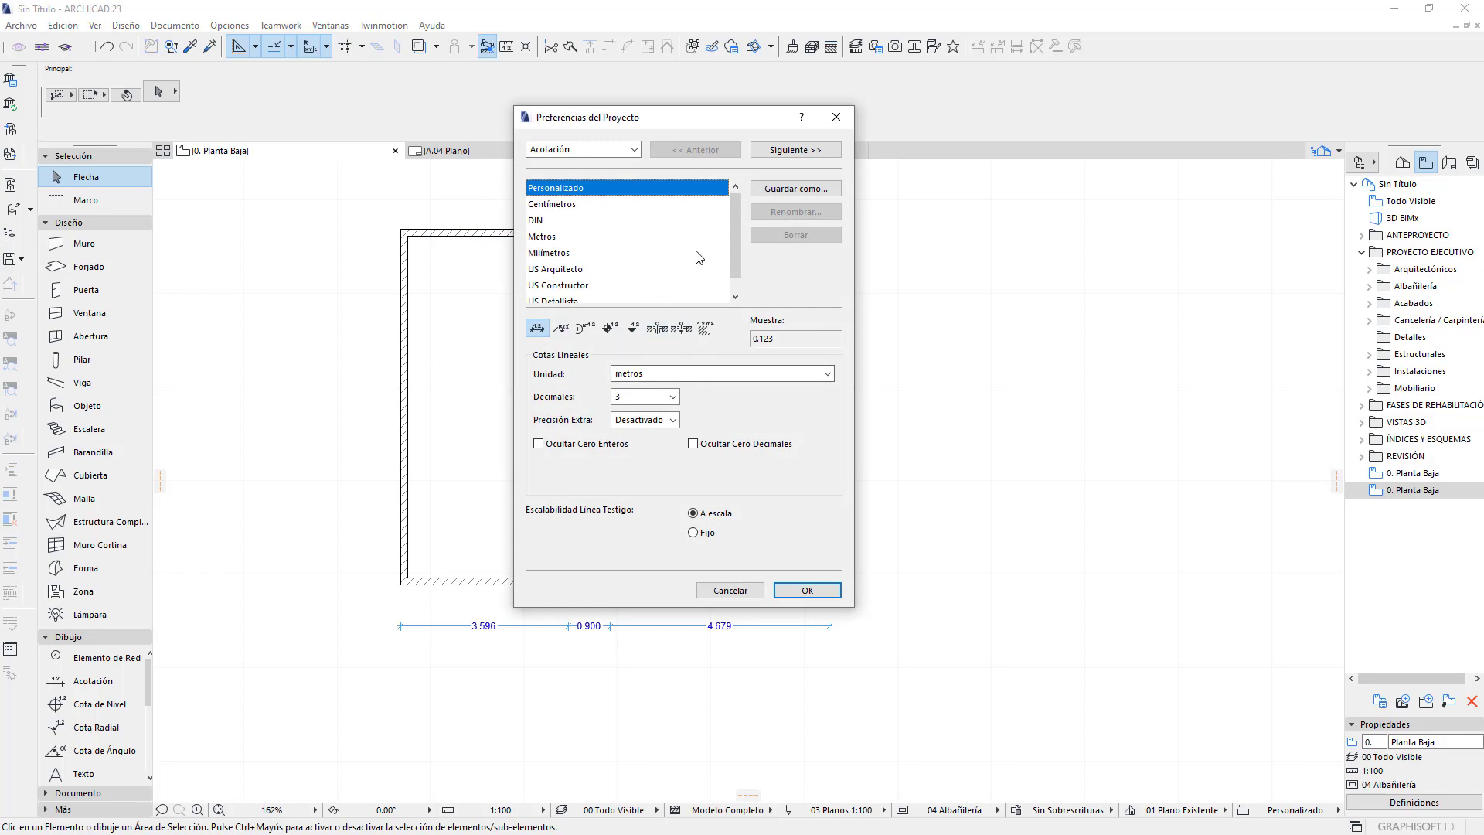
{"action": "left_click_drag", "start_coordinate": [736, 213], "coordinate": [732, 252]}
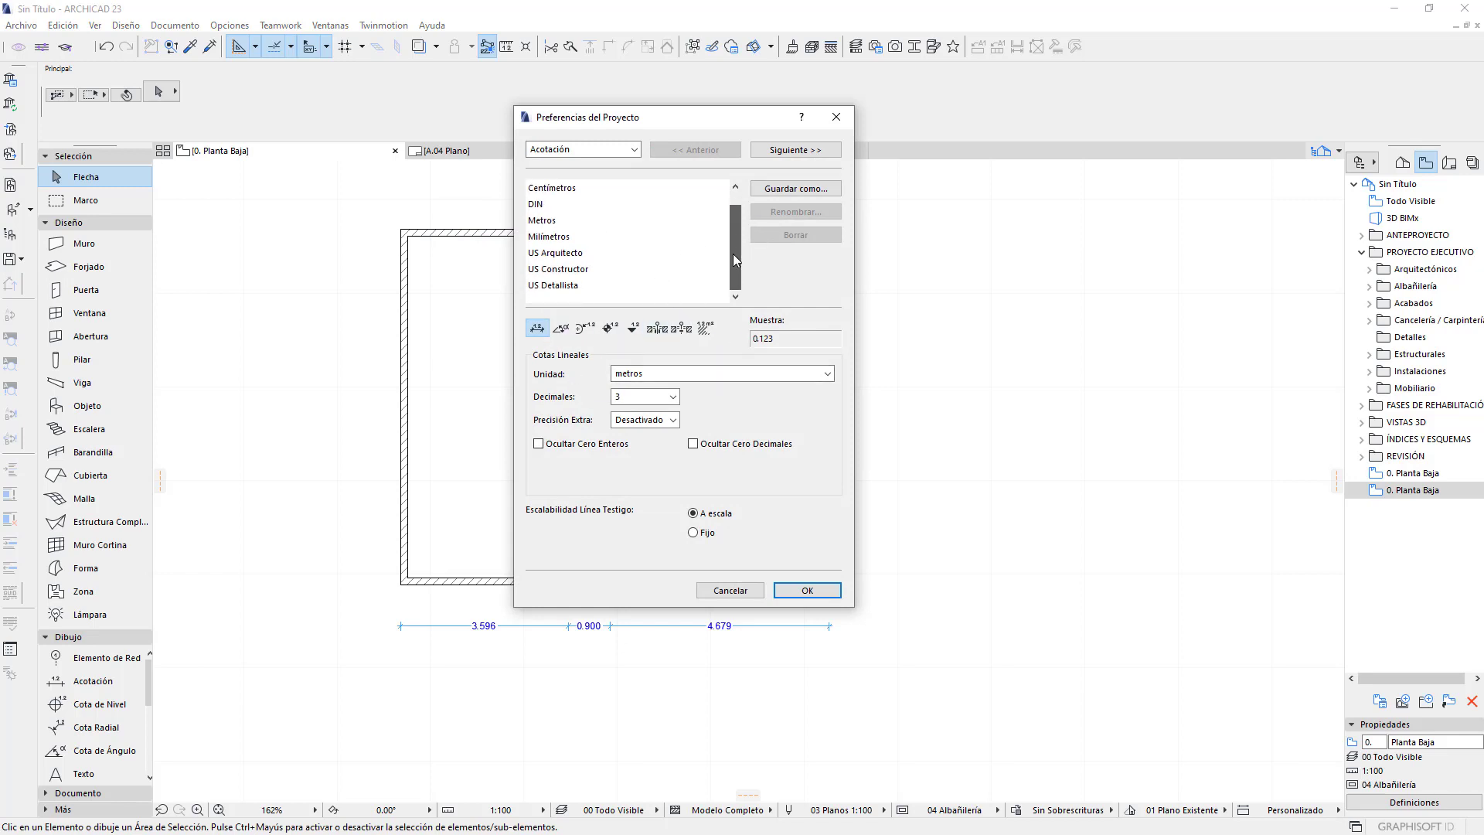
{"action": "scroll", "coordinate": [730, 225], "scroll_direction": "up", "scroll_amount": 1}
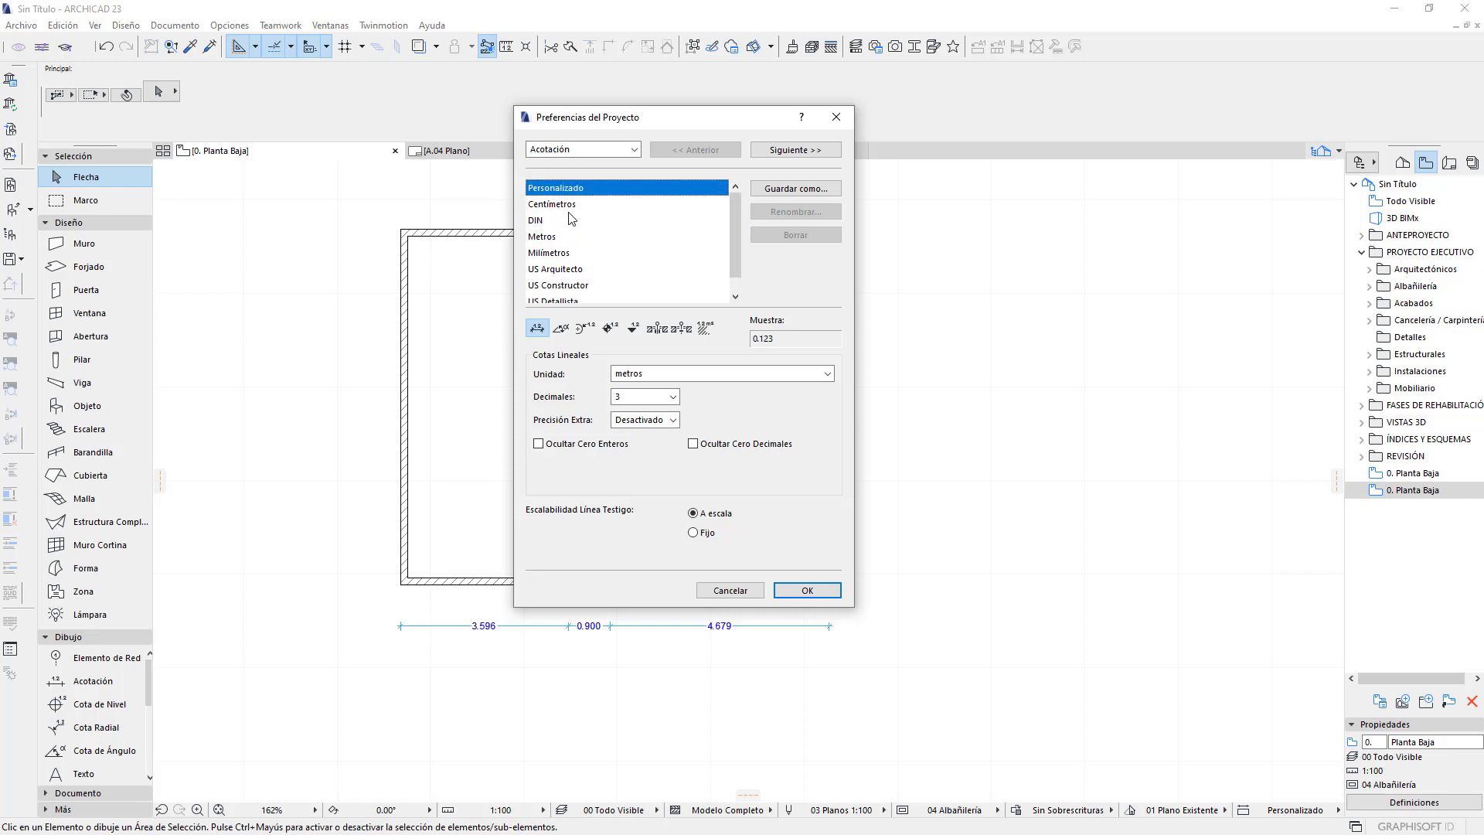
{"action": "left_click", "coordinate": [570, 205]}
{"action": "left_click", "coordinate": [568, 220]}
{"action": "left_click", "coordinate": [565, 252]}
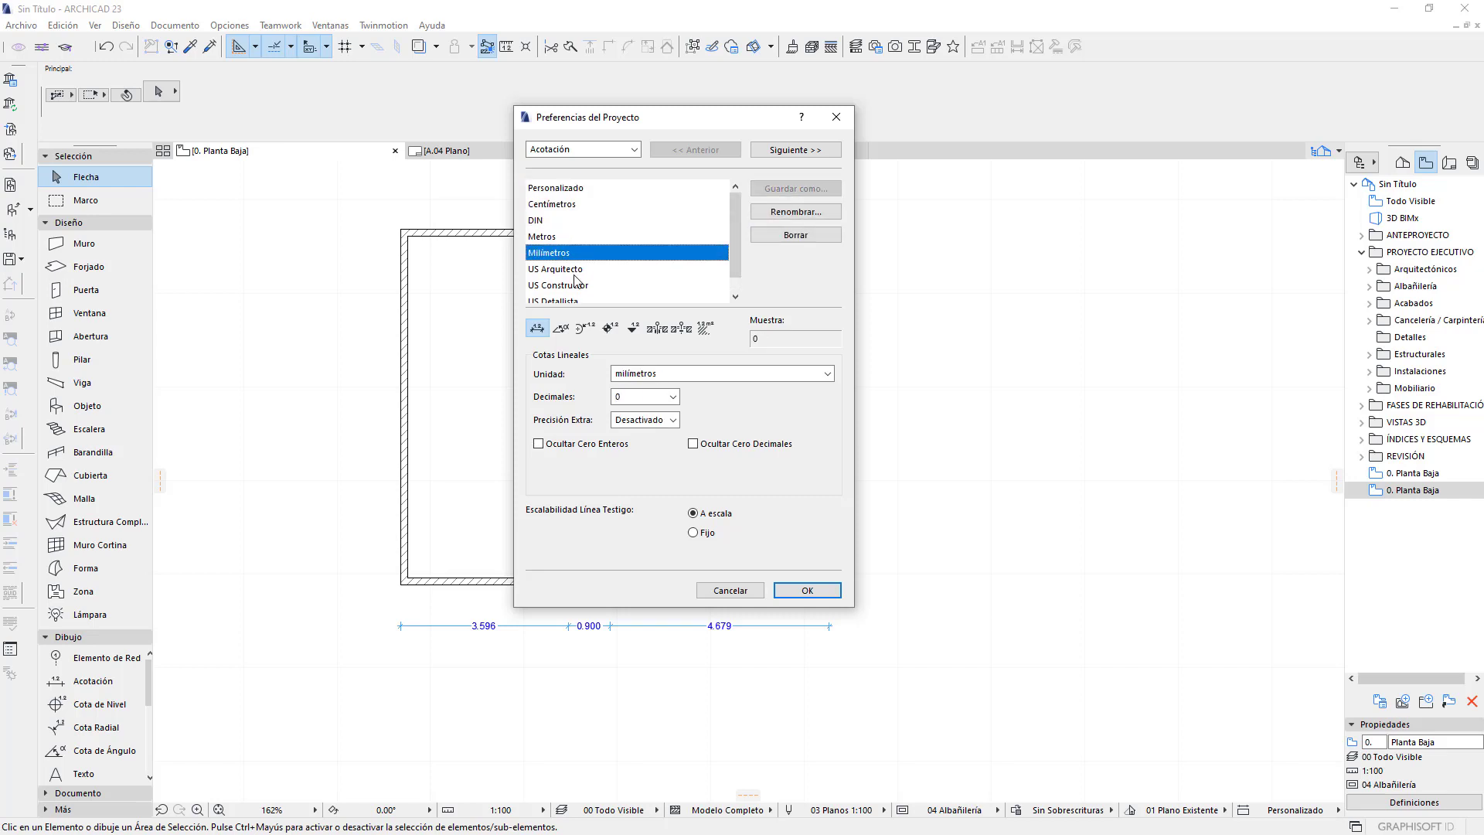
{"action": "left_click", "coordinate": [574, 187]}
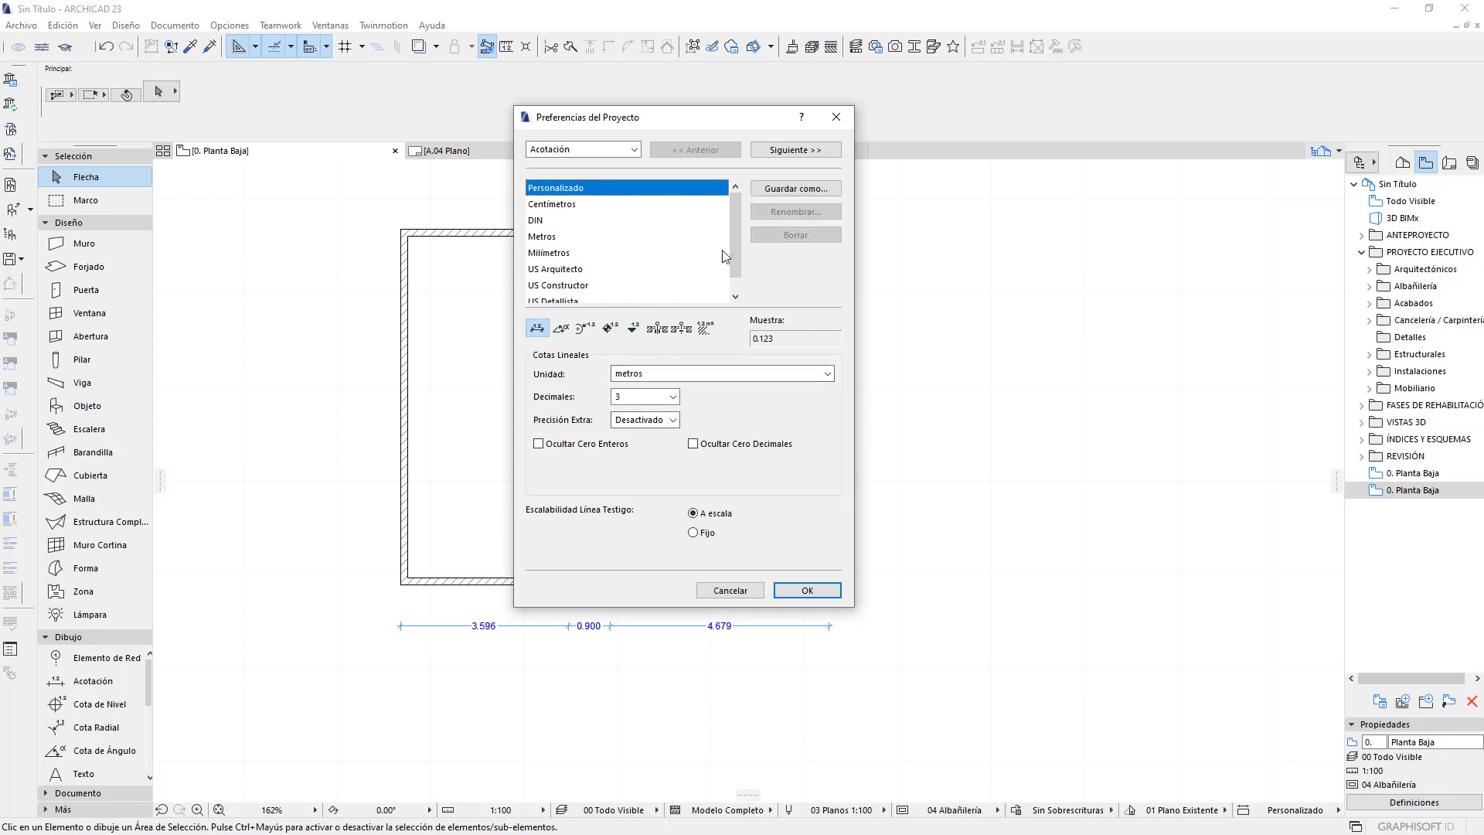
Save these dimension settings as a new standard named '3 decimales' and apply
{"action": "left_click_drag", "start_coordinate": [731, 251], "coordinate": [734, 265]}
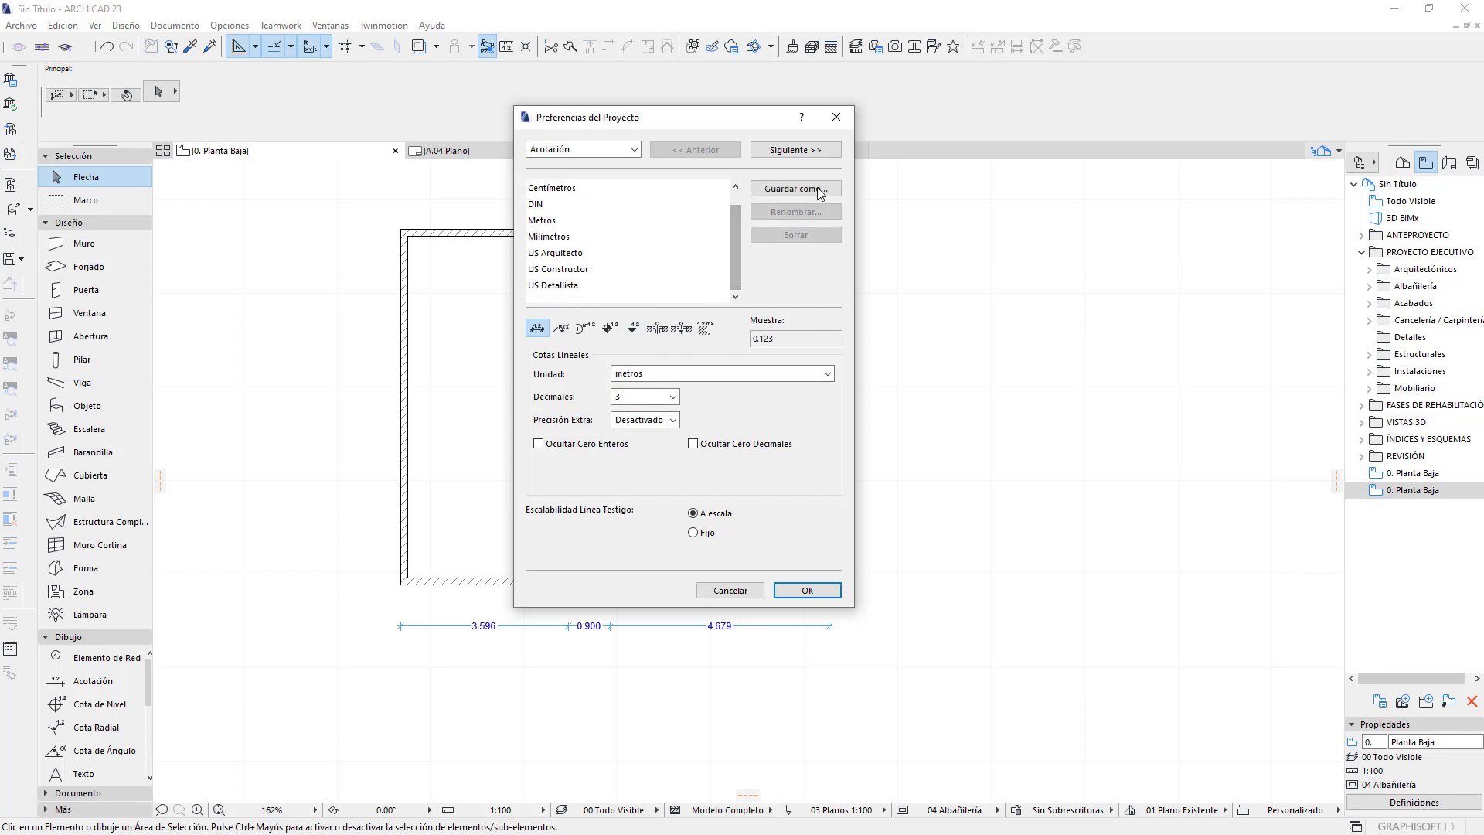
{"action": "left_click", "coordinate": [795, 188]}
{"action": "type", "text": "3 decimales"}
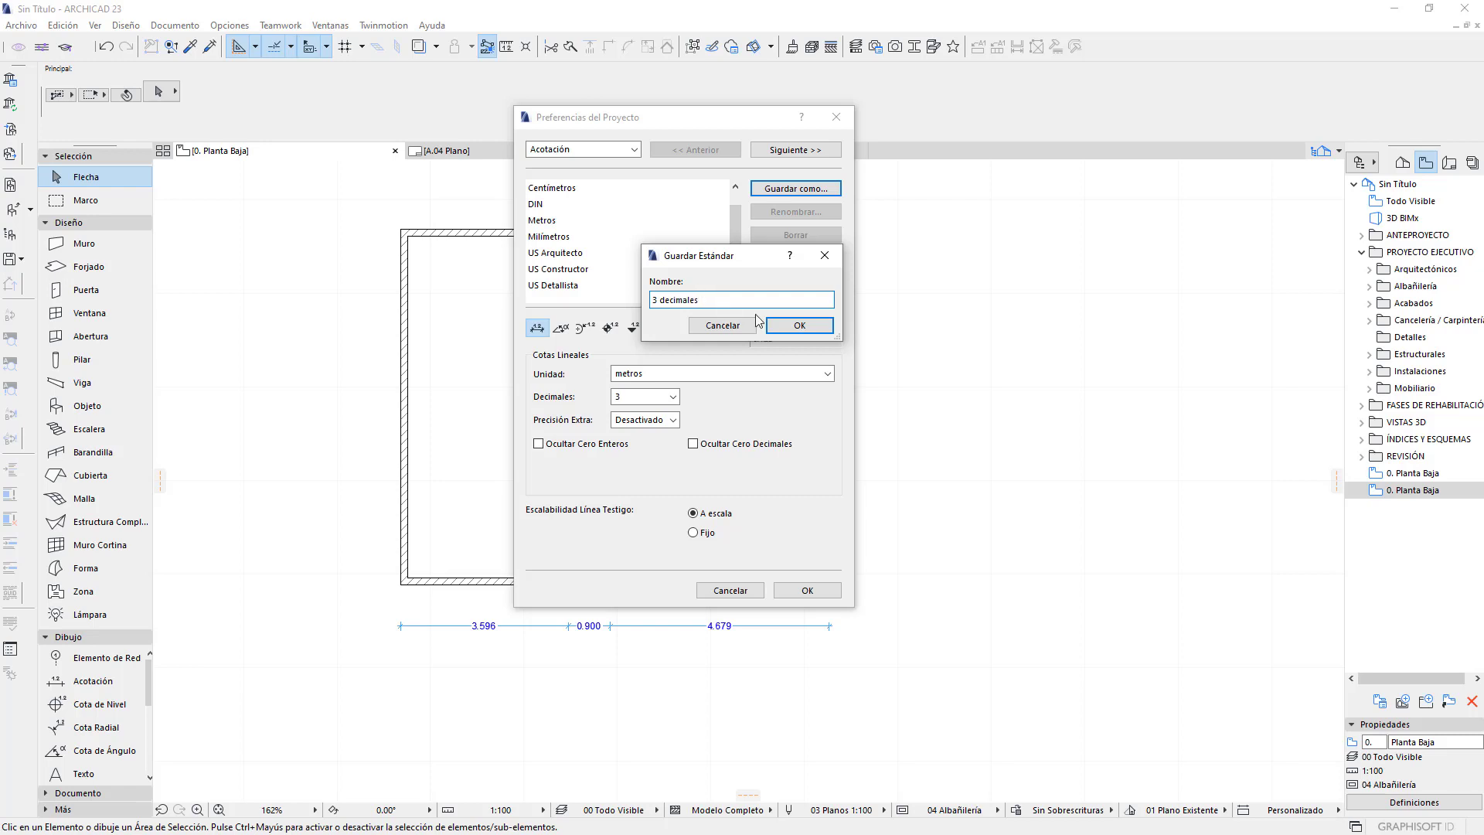
{"action": "left_click", "coordinate": [797, 324]}
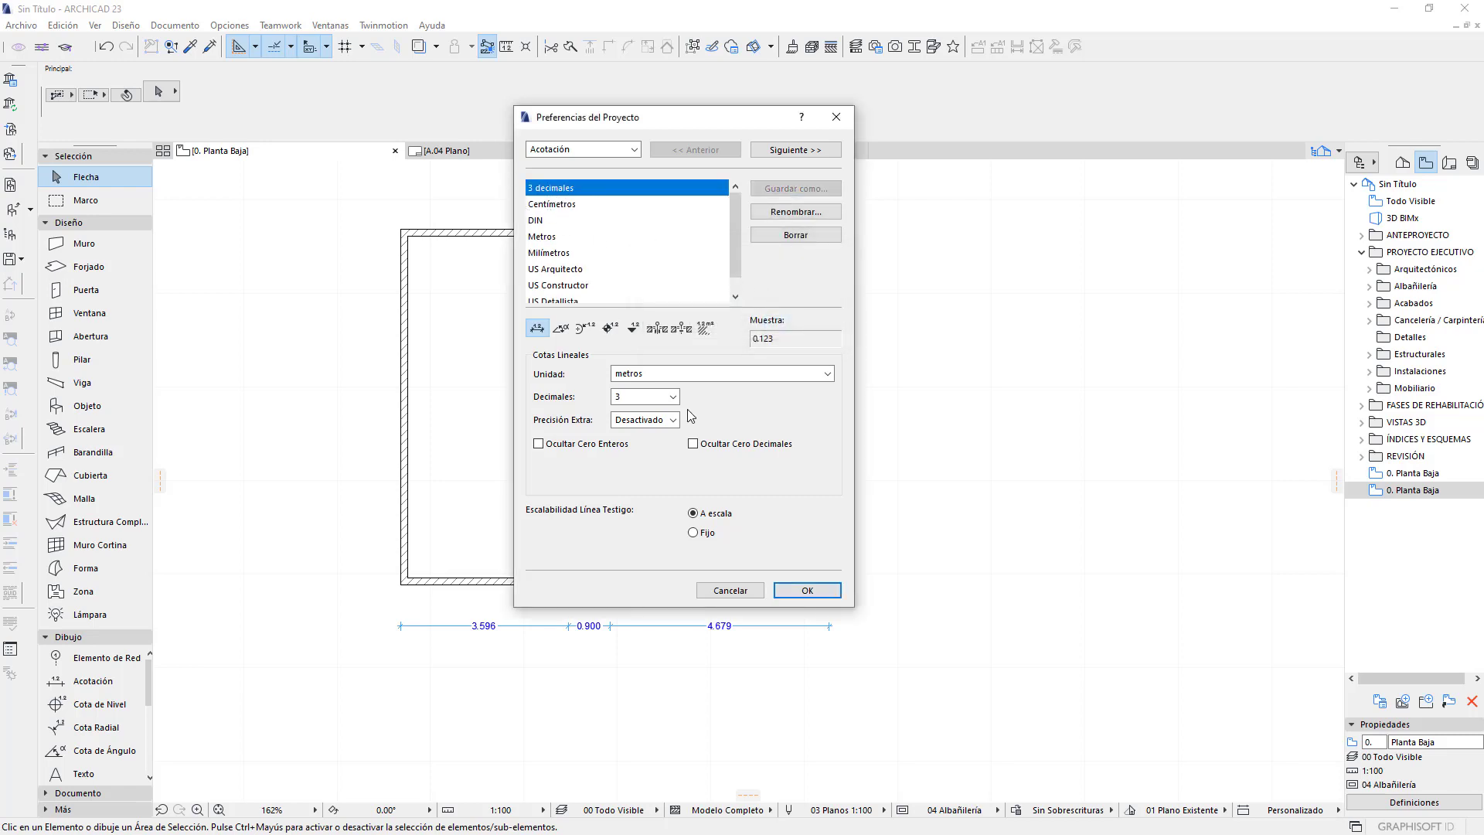
{"action": "left_click", "coordinate": [800, 592]}
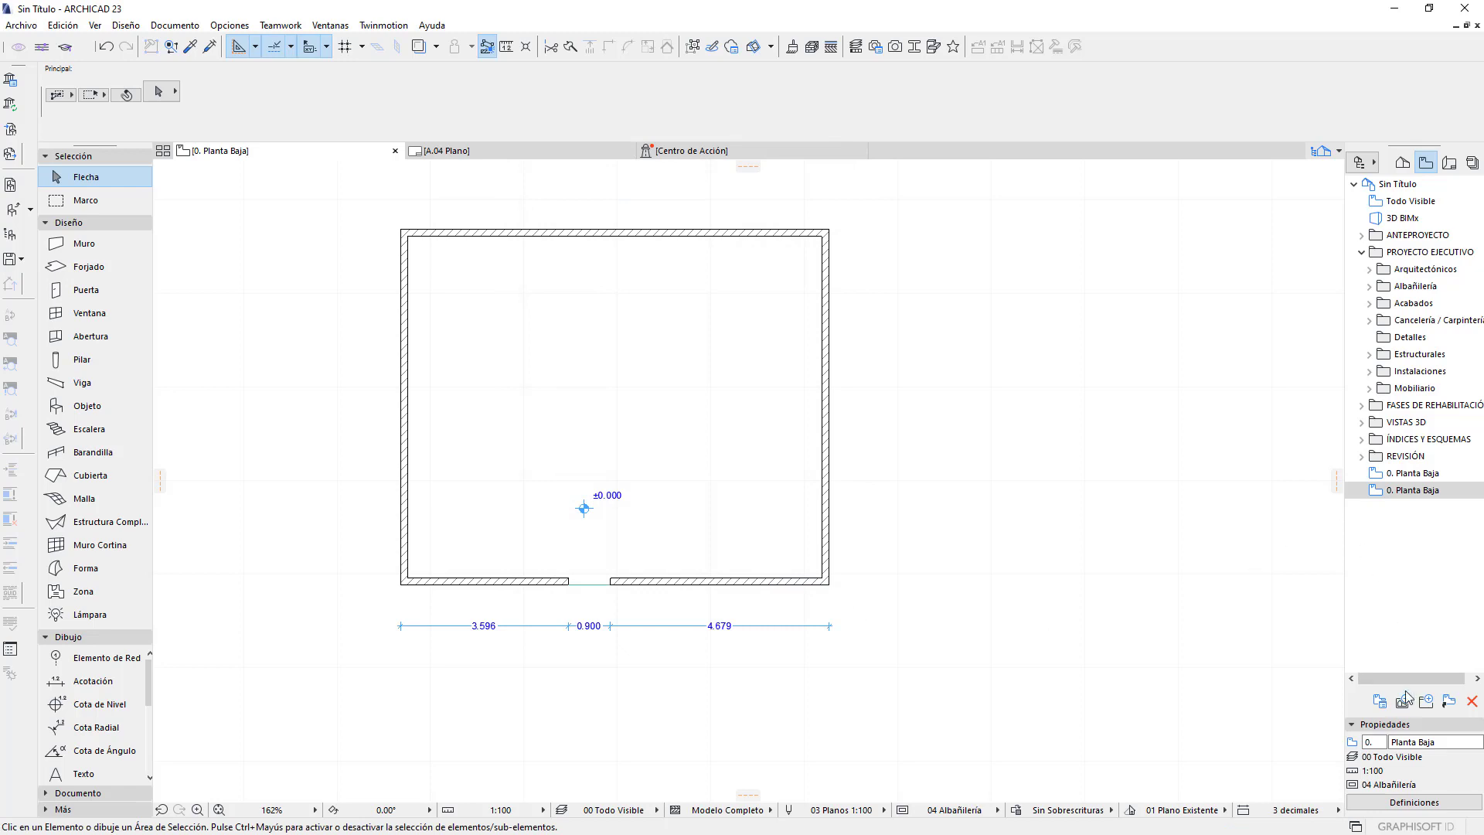
Set the Planta Baja view's Acotación to 3 decimales
{"action": "left_click", "coordinate": [1404, 804]}
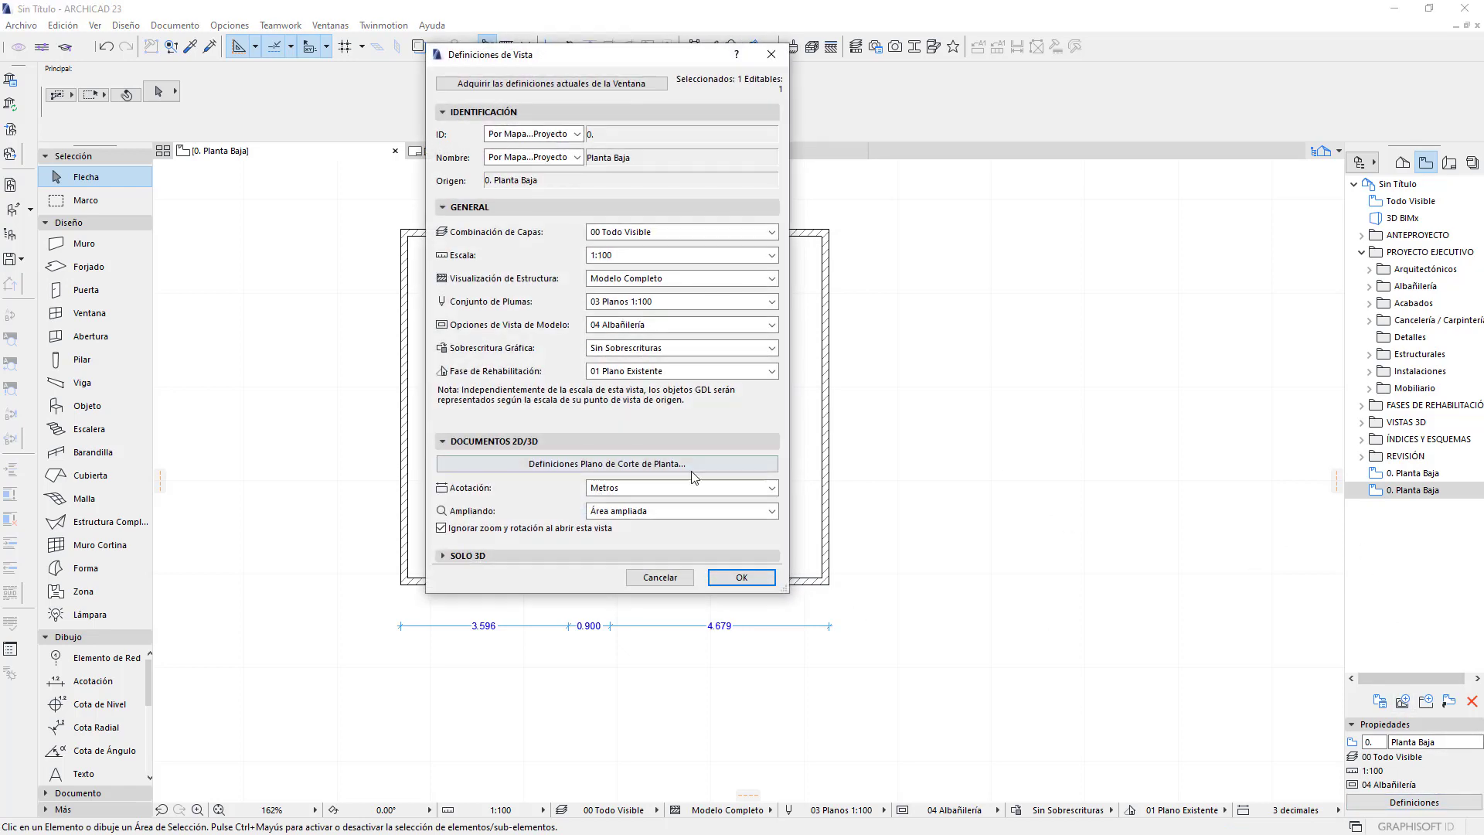
{"action": "left_click", "coordinate": [680, 488]}
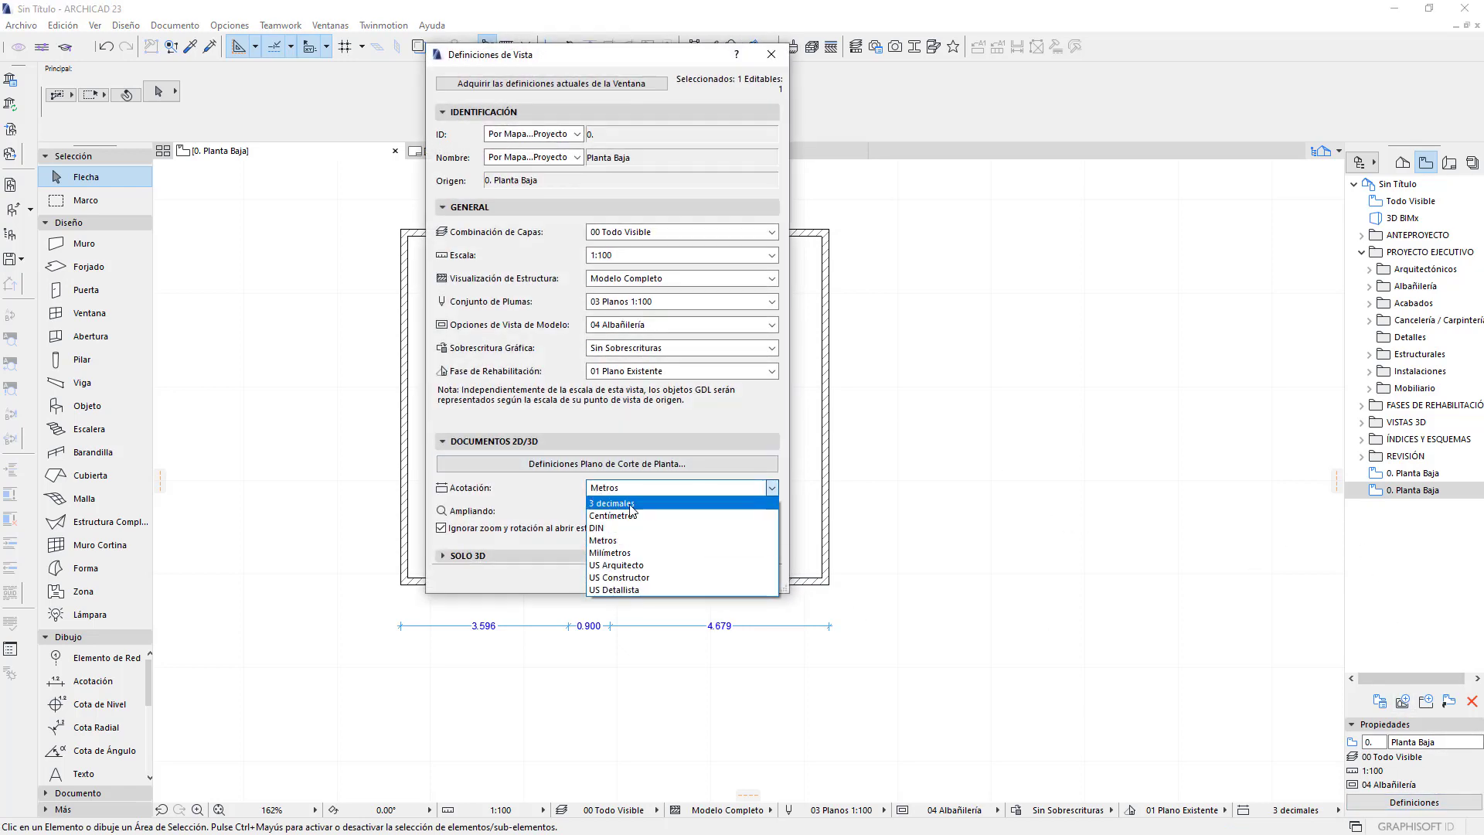
{"action": "left_click", "coordinate": [612, 504]}
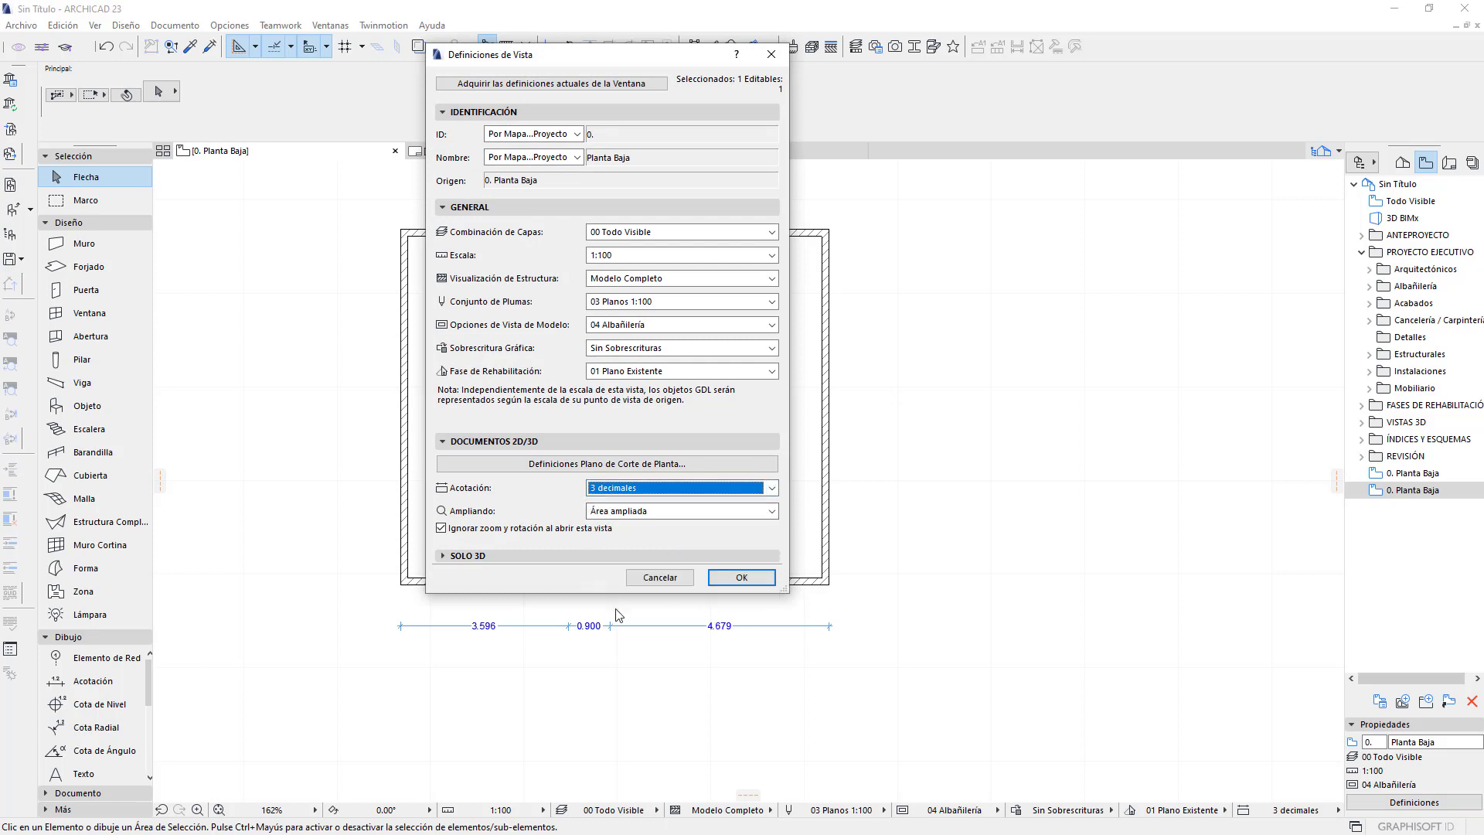
{"action": "left_click", "coordinate": [741, 578]}
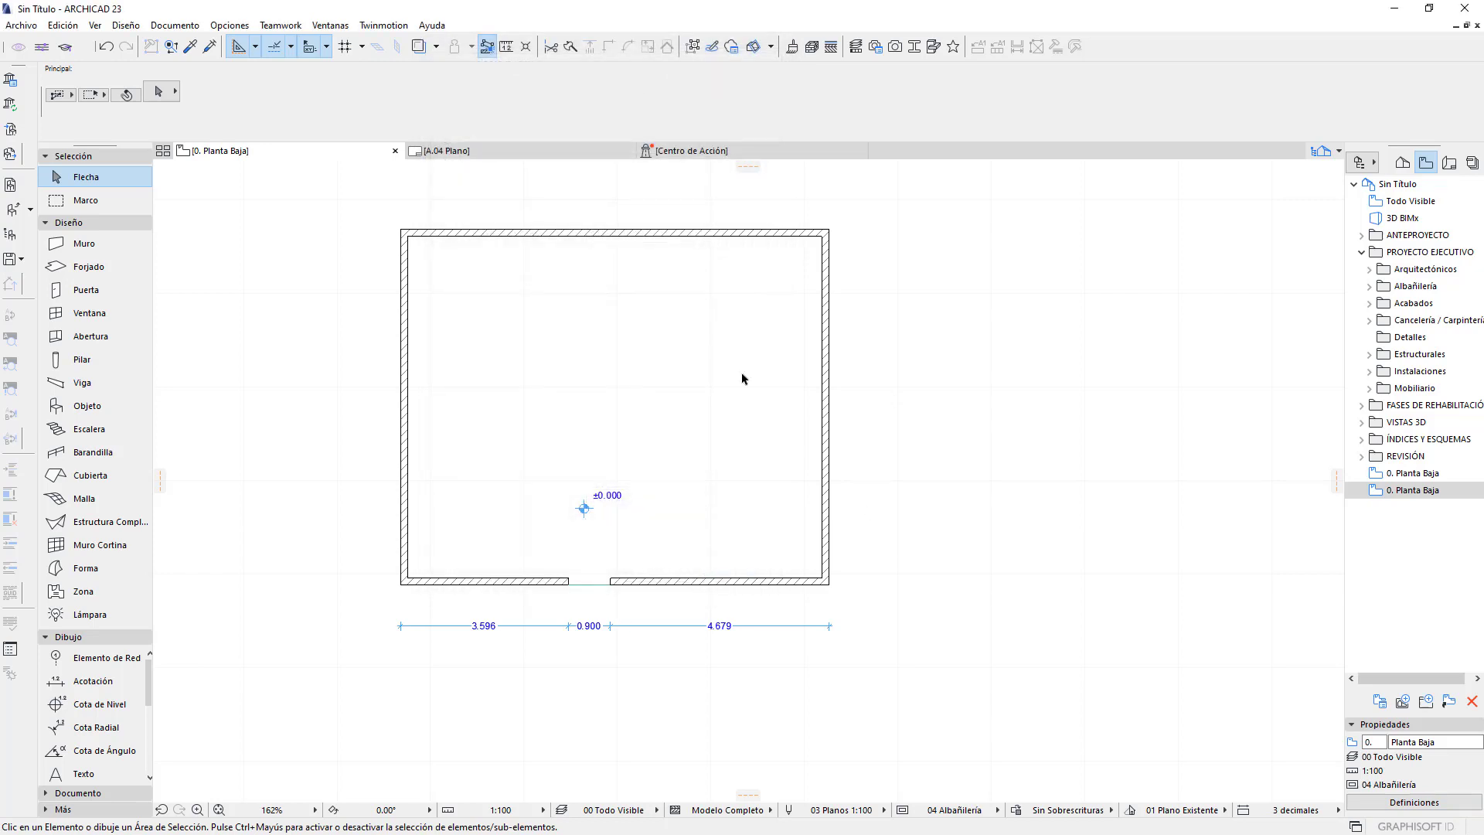
Switch to the A.04 Plano layout and zoom around the placed plan drawing
{"action": "left_click", "coordinate": [530, 150]}
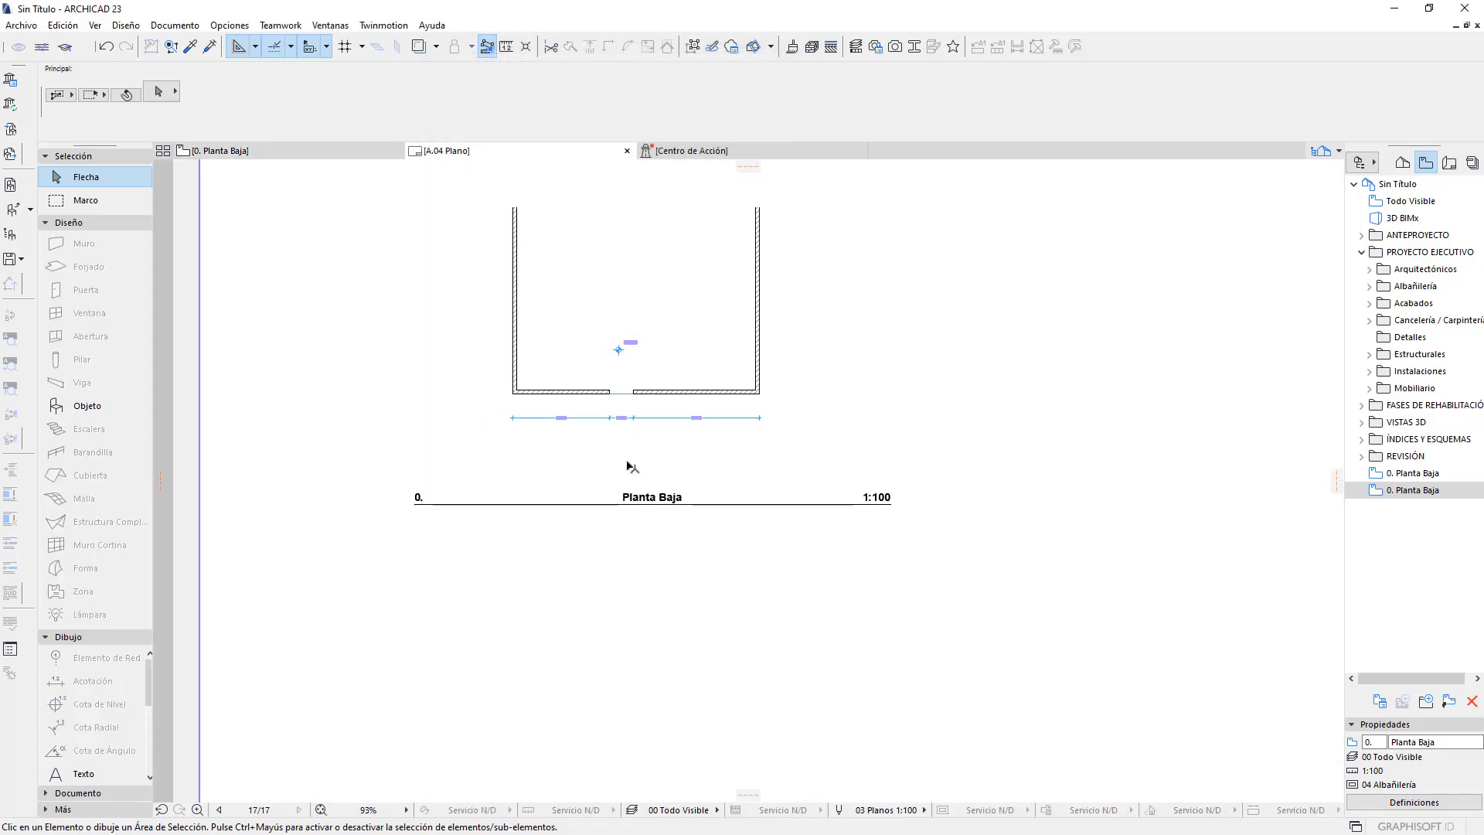
{"action": "scroll", "coordinate": [630, 543], "scroll_direction": "up", "scroll_amount": 2}
{"action": "scroll", "coordinate": [590, 404], "scroll_direction": "up", "scroll_amount": 1}
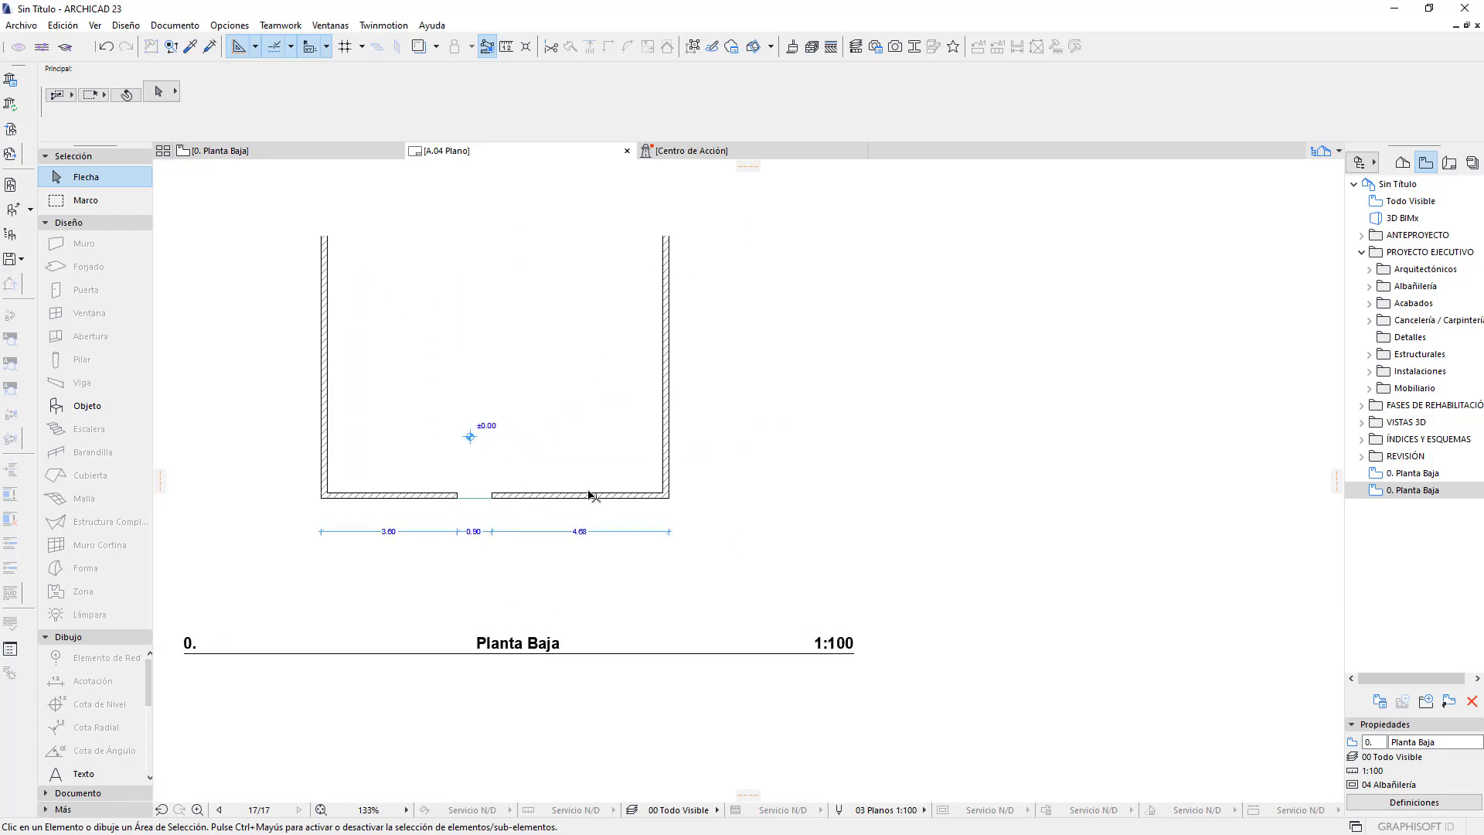
{"action": "left_click", "coordinate": [907, 590]}
{"action": "left_click", "coordinate": [475, 331]}
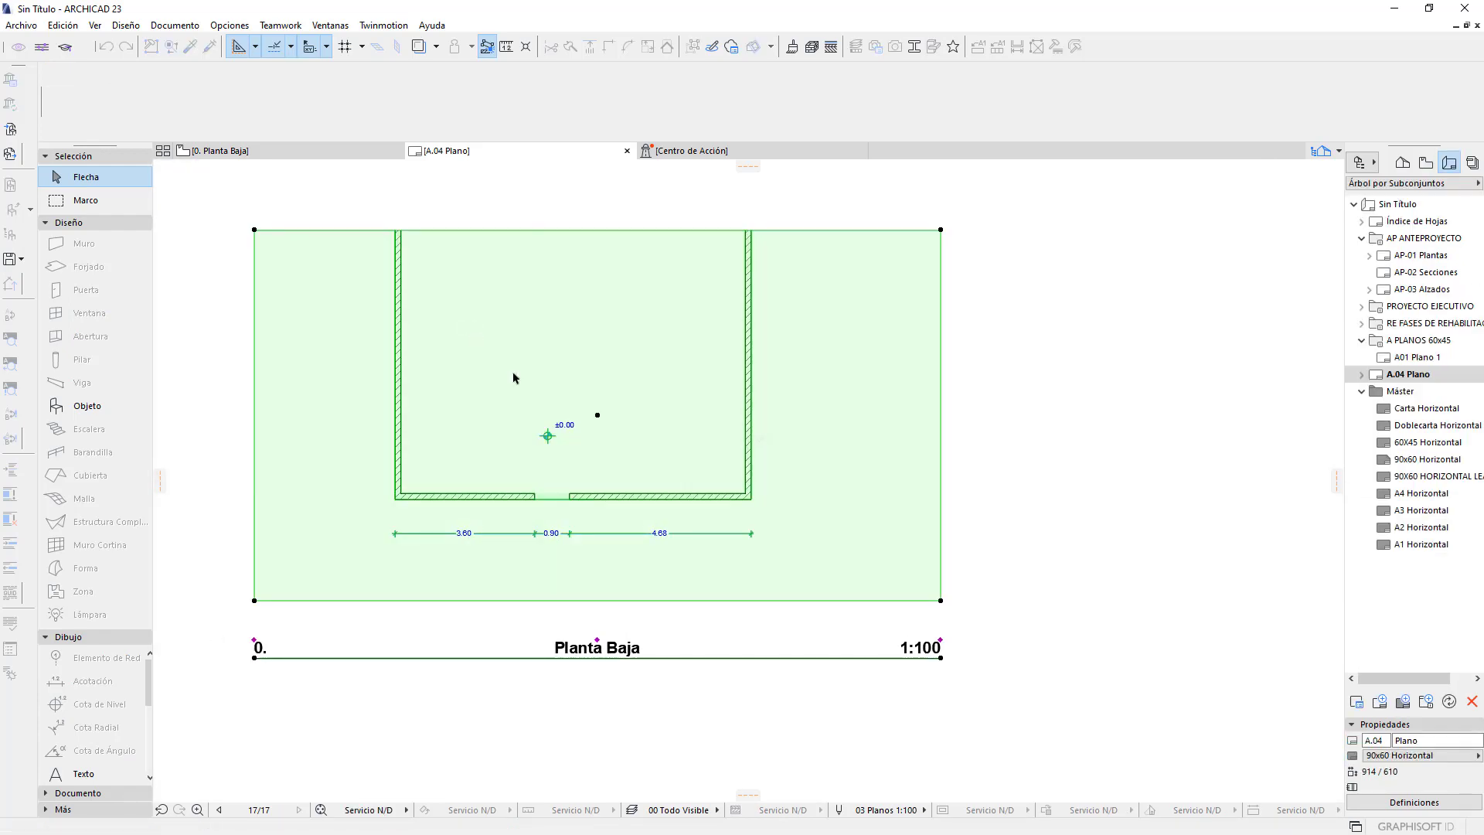
{"action": "left_click", "coordinate": [991, 452]}
{"action": "scroll", "coordinate": [990, 452], "scroll_direction": "down", "scroll_amount": 3}
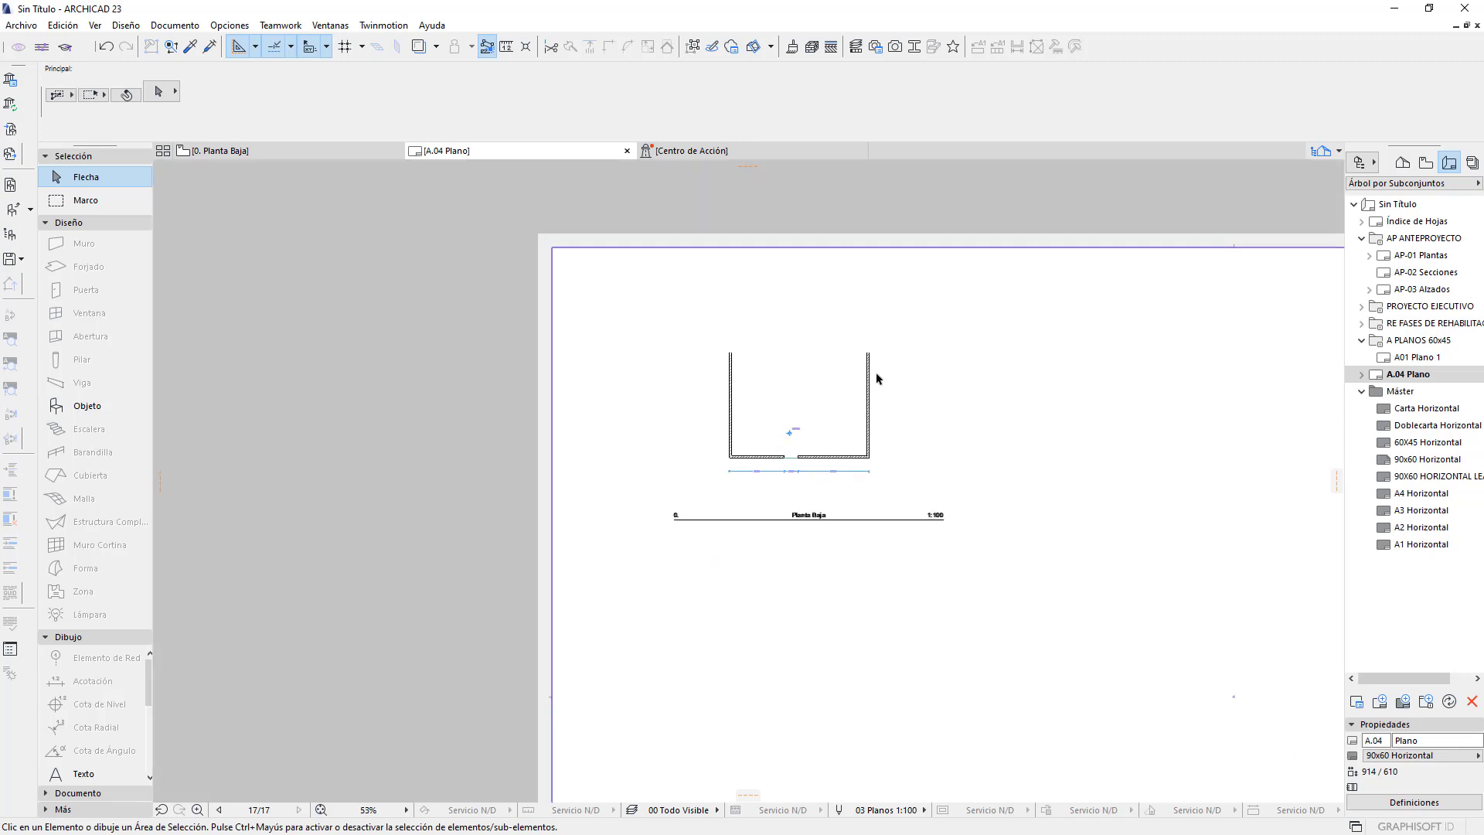
{"action": "scroll", "coordinate": [1005, 433], "scroll_direction": "down", "scroll_amount": 3}
Select the plan drawing on the sheet and open its source view via Abrir Vista Origen
{"action": "middle_click_drag", "start_coordinate": [1059, 497], "coordinate": [673, 456]}
{"action": "scroll", "coordinate": [560, 415], "scroll_direction": "up", "scroll_amount": 2}
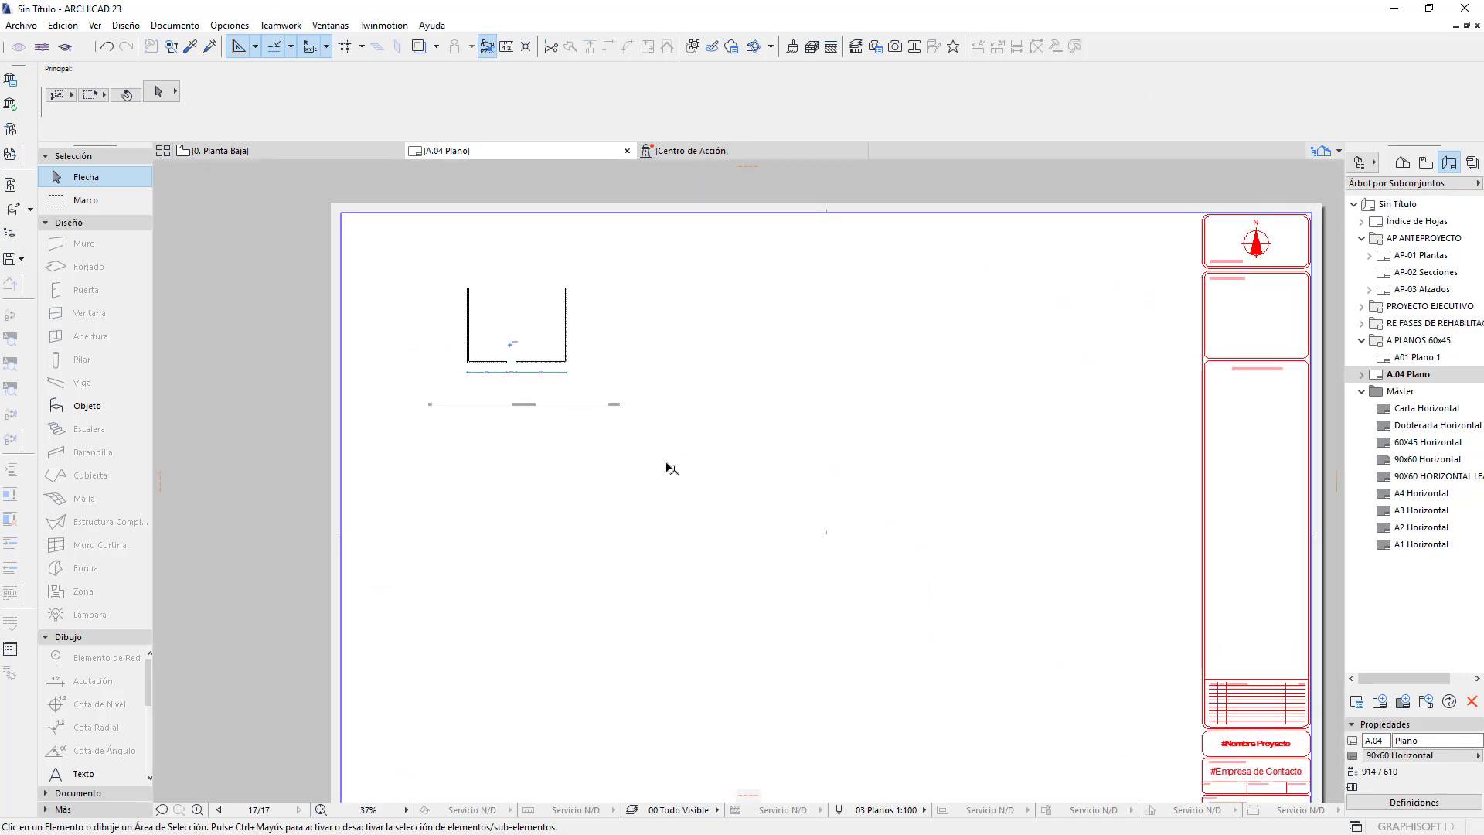
{"action": "left_click", "coordinate": [677, 462]}
{"action": "left_click", "coordinate": [426, 283]}
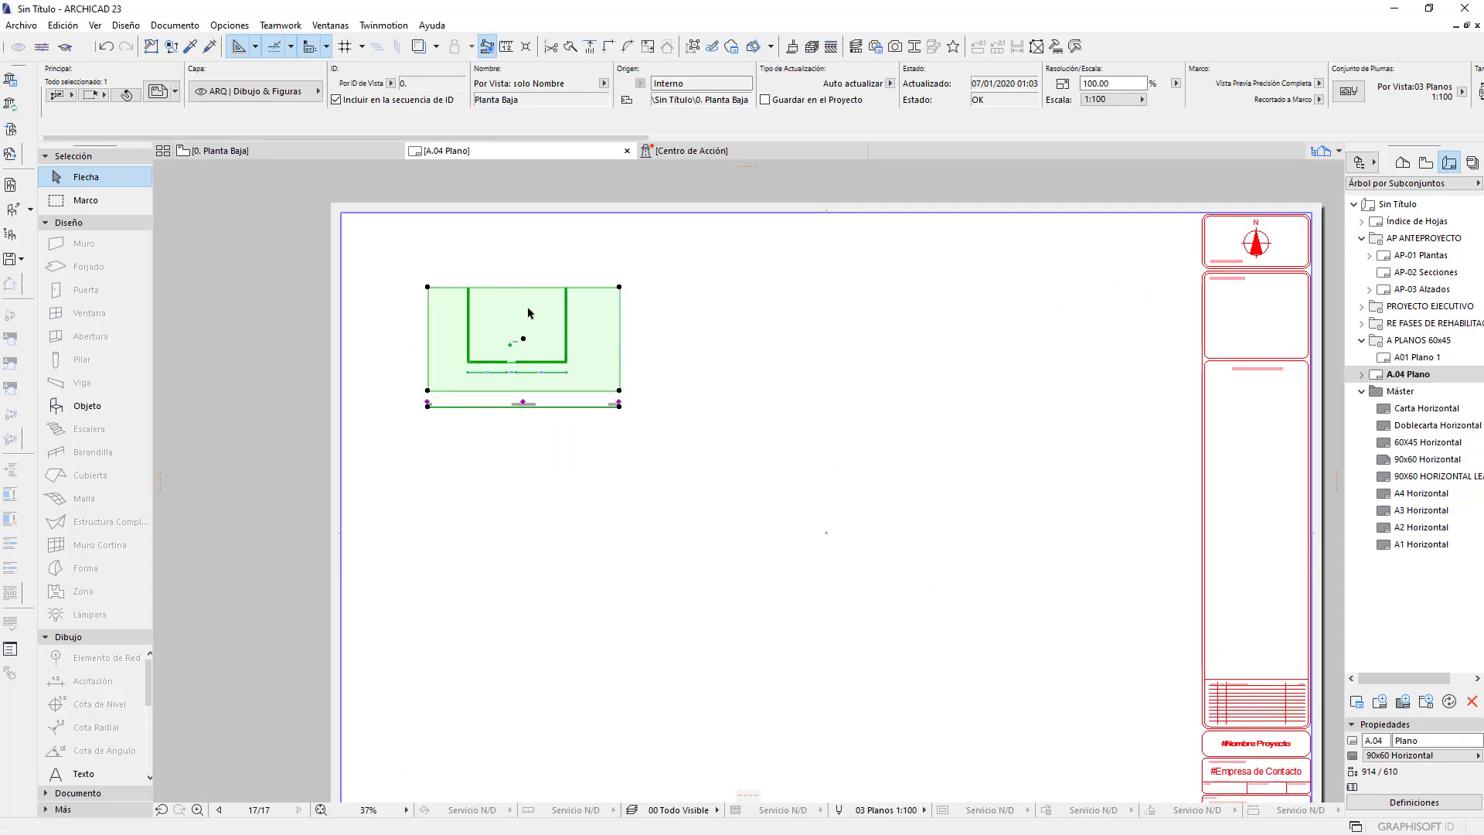
{"action": "right_click", "coordinate": [529, 312]}
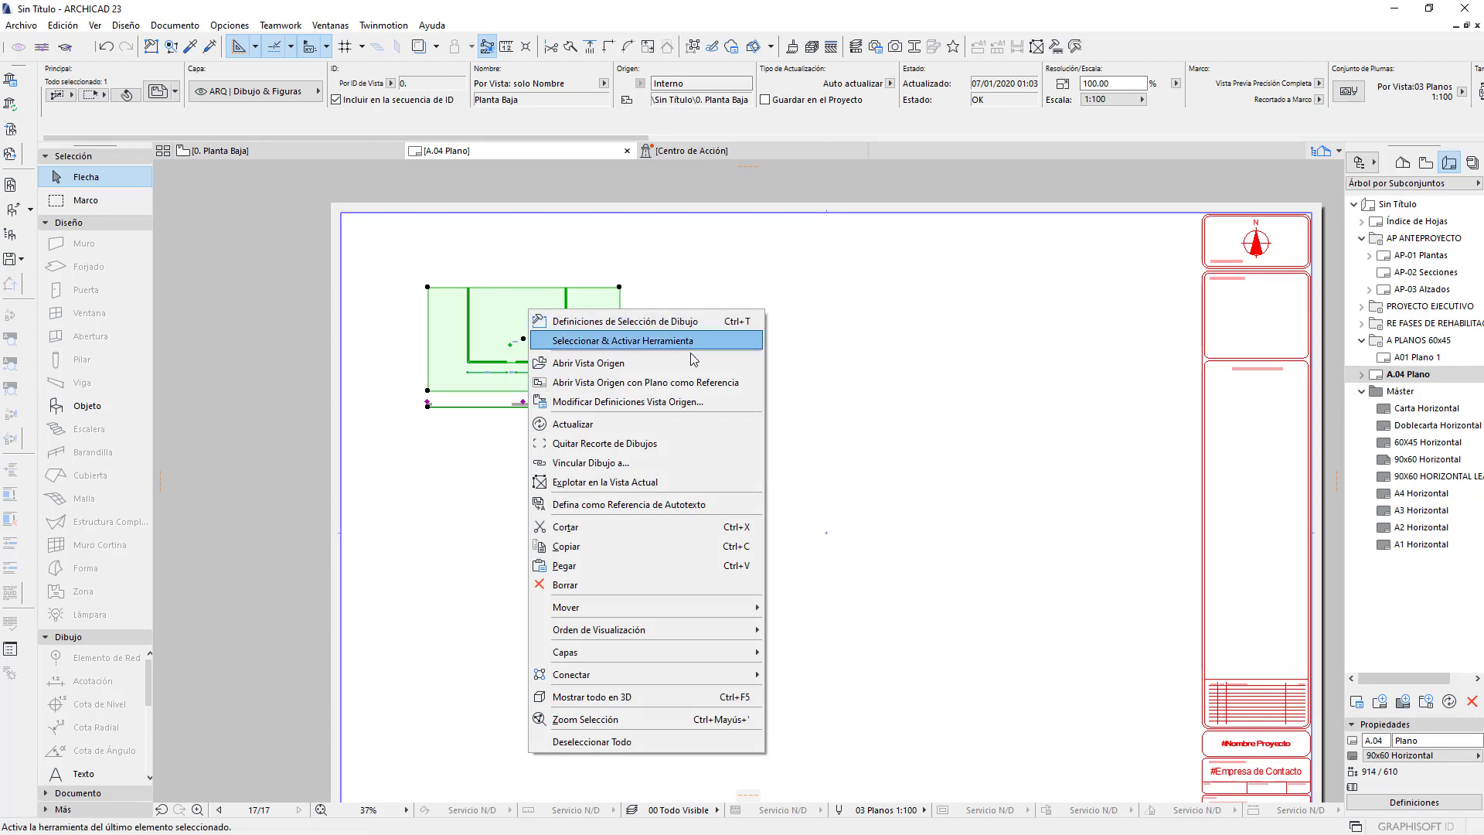
{"action": "left_click", "coordinate": [606, 376]}
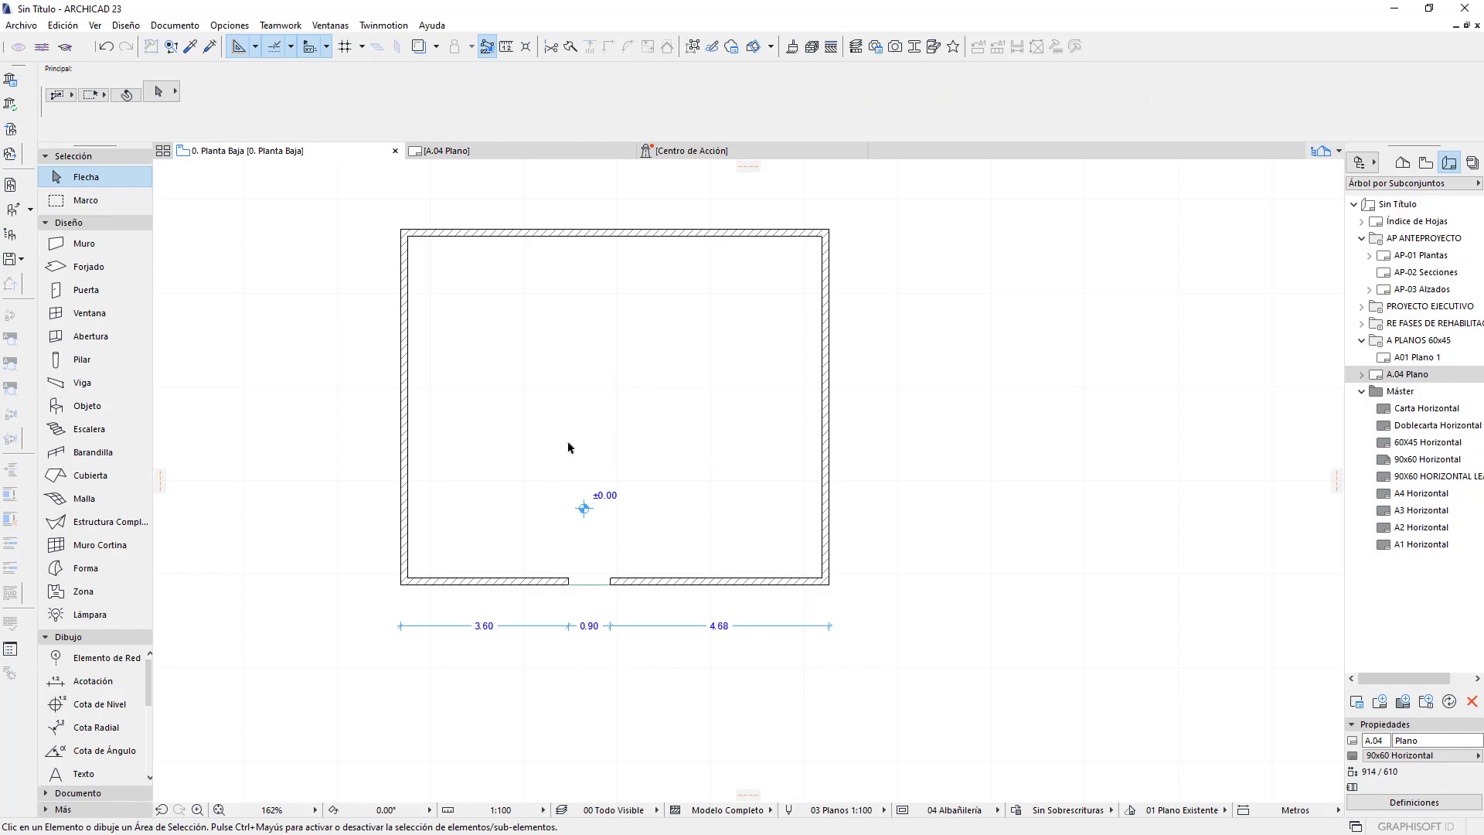
Give the Planta Baja view 03 Arquitectónicos model options and 3 decimales dimensioning
{"action": "left_click", "coordinate": [1426, 163]}
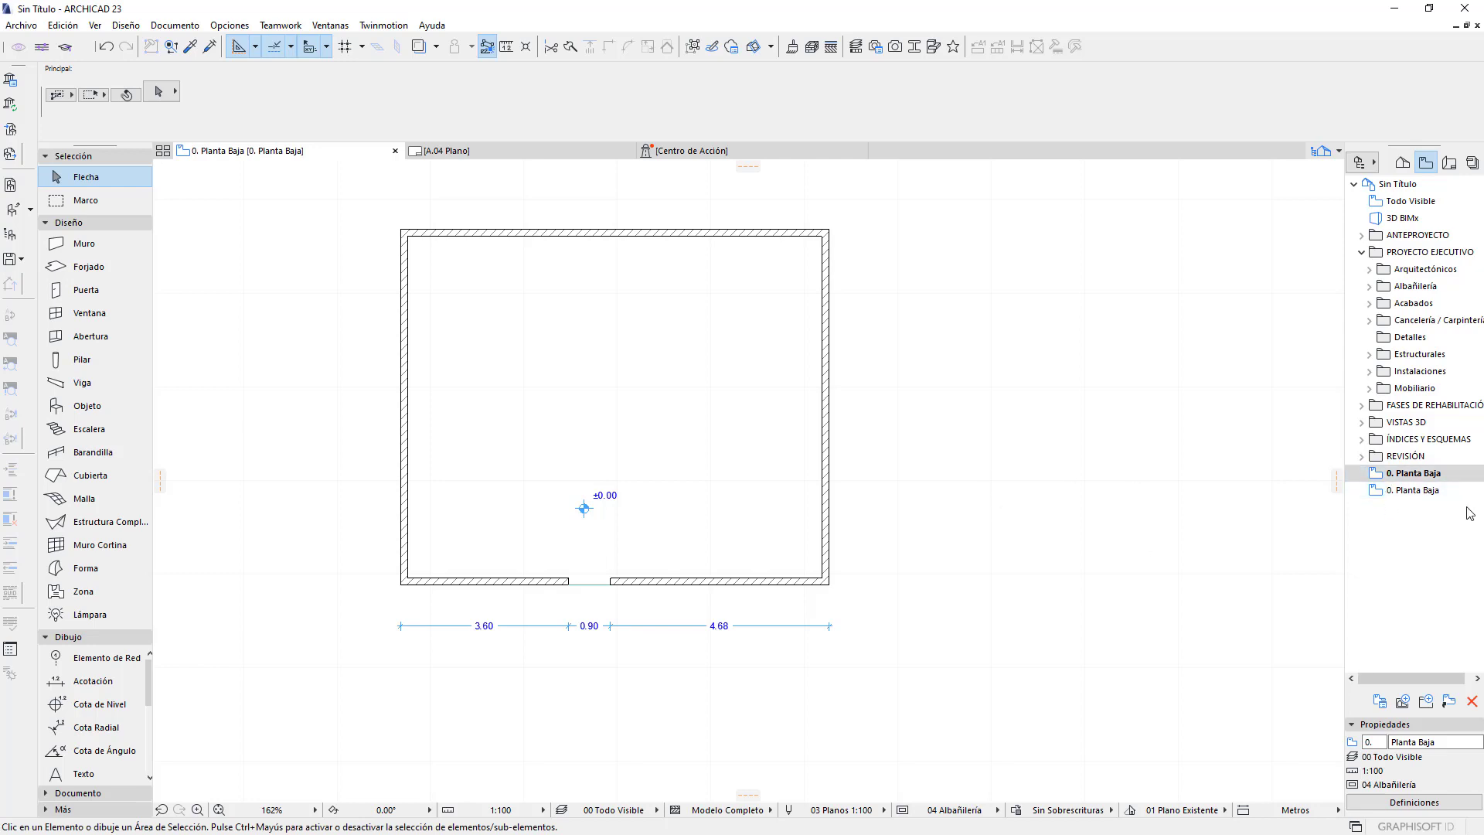
{"action": "left_click", "coordinate": [1417, 804]}
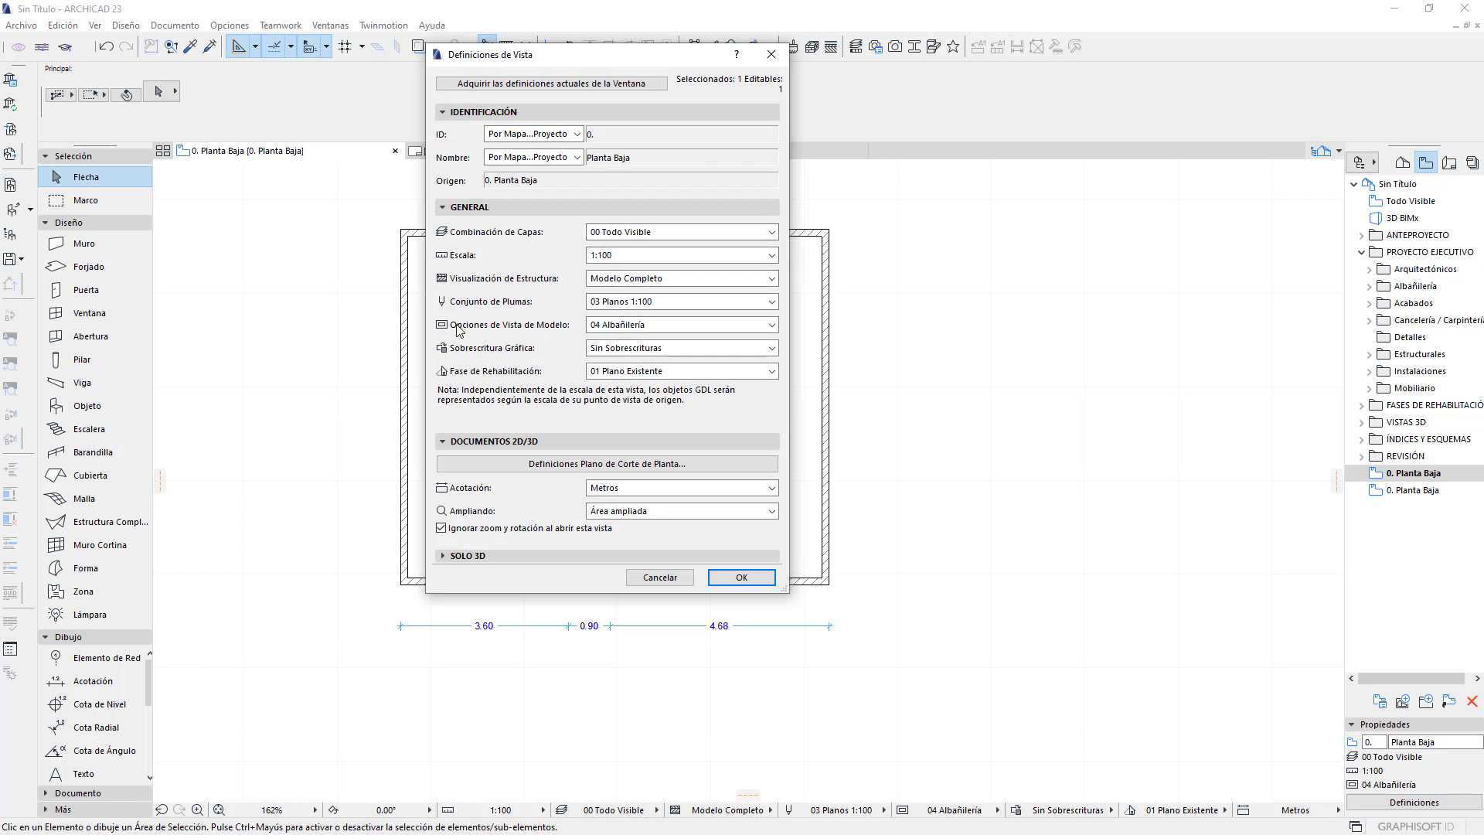
{"action": "left_click", "coordinate": [658, 326]}
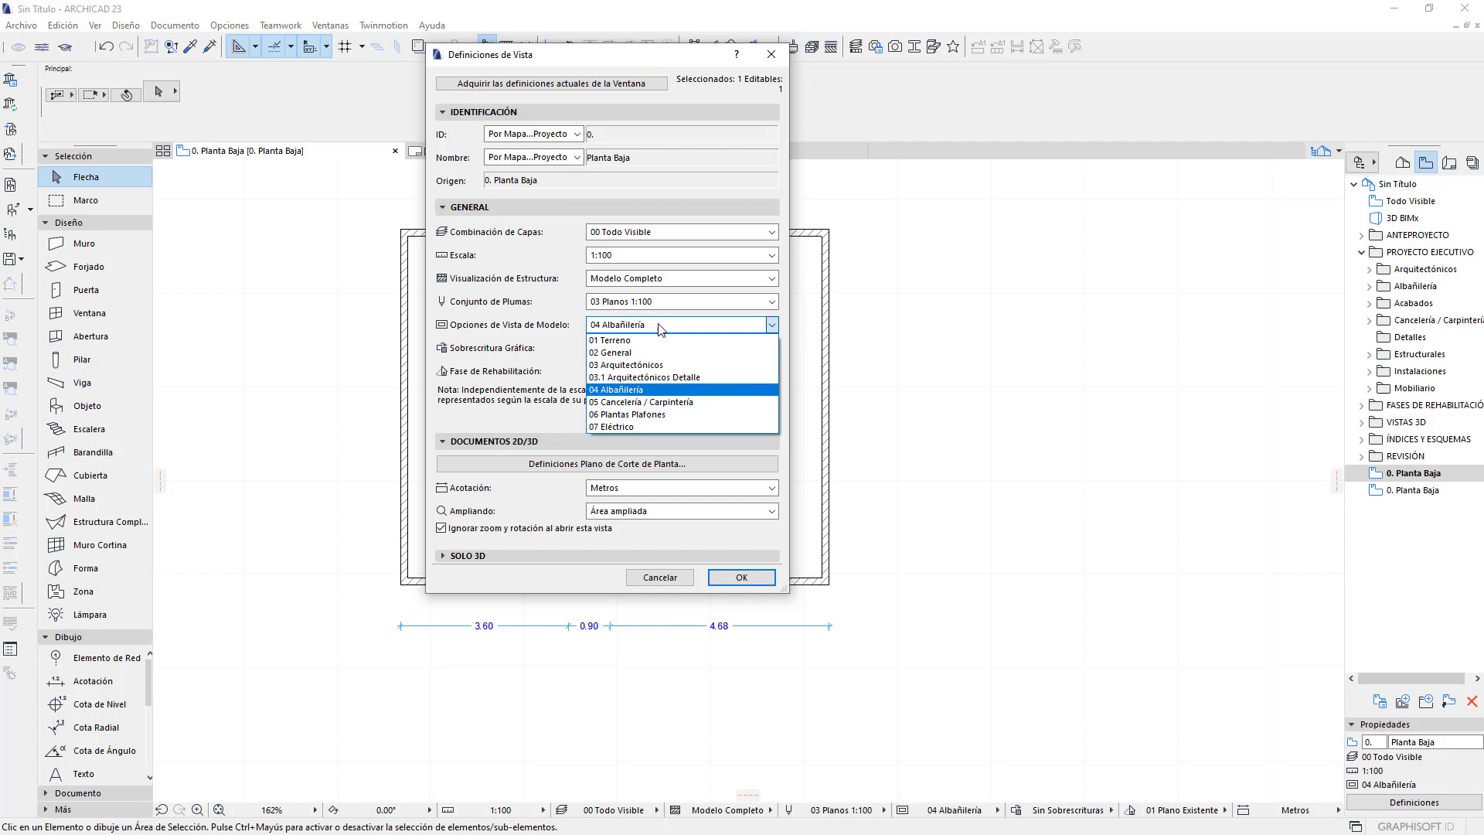
{"action": "left_click", "coordinate": [644, 369]}
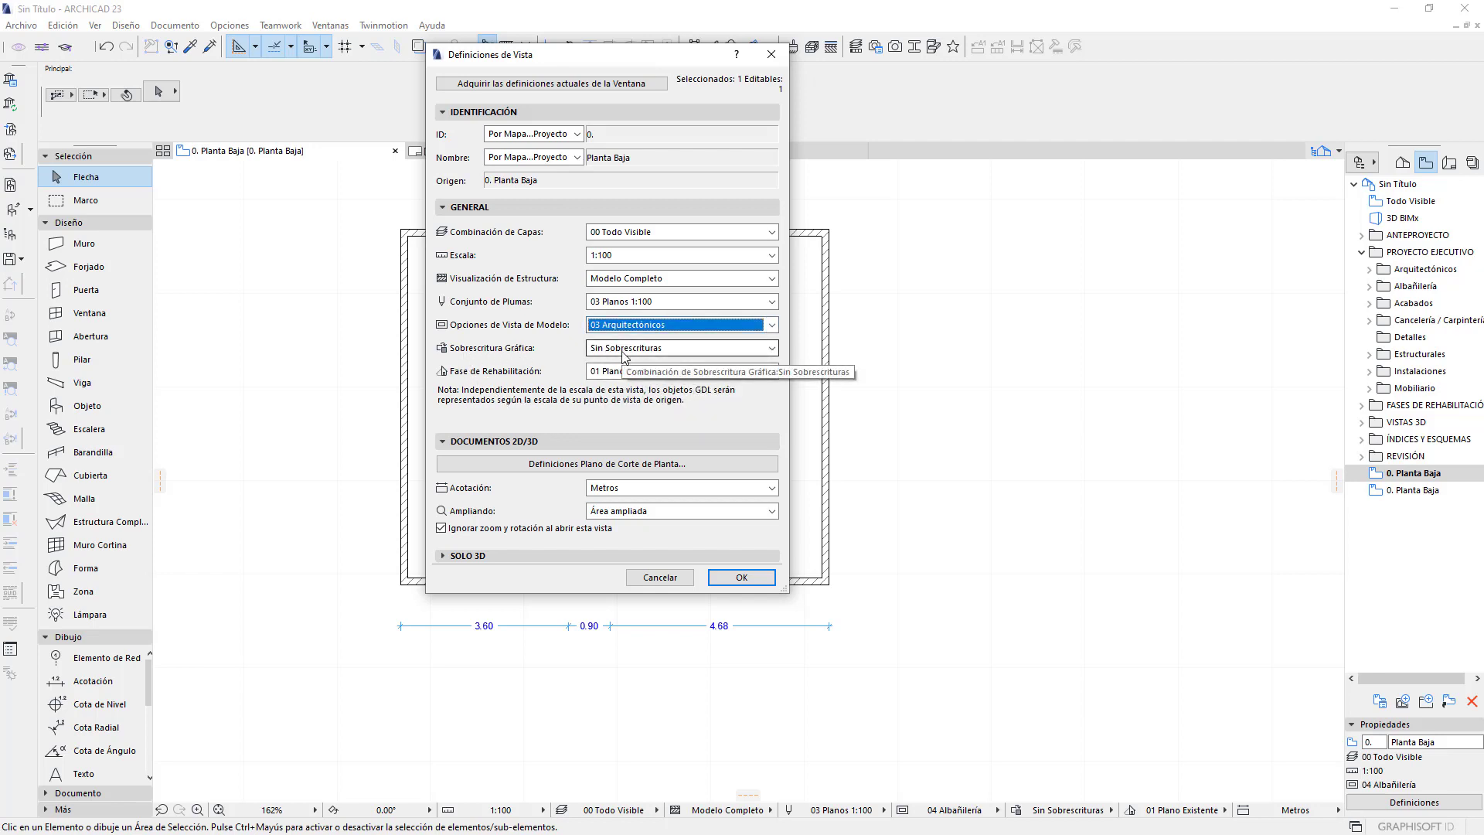
{"action": "left_click", "coordinate": [638, 488]}
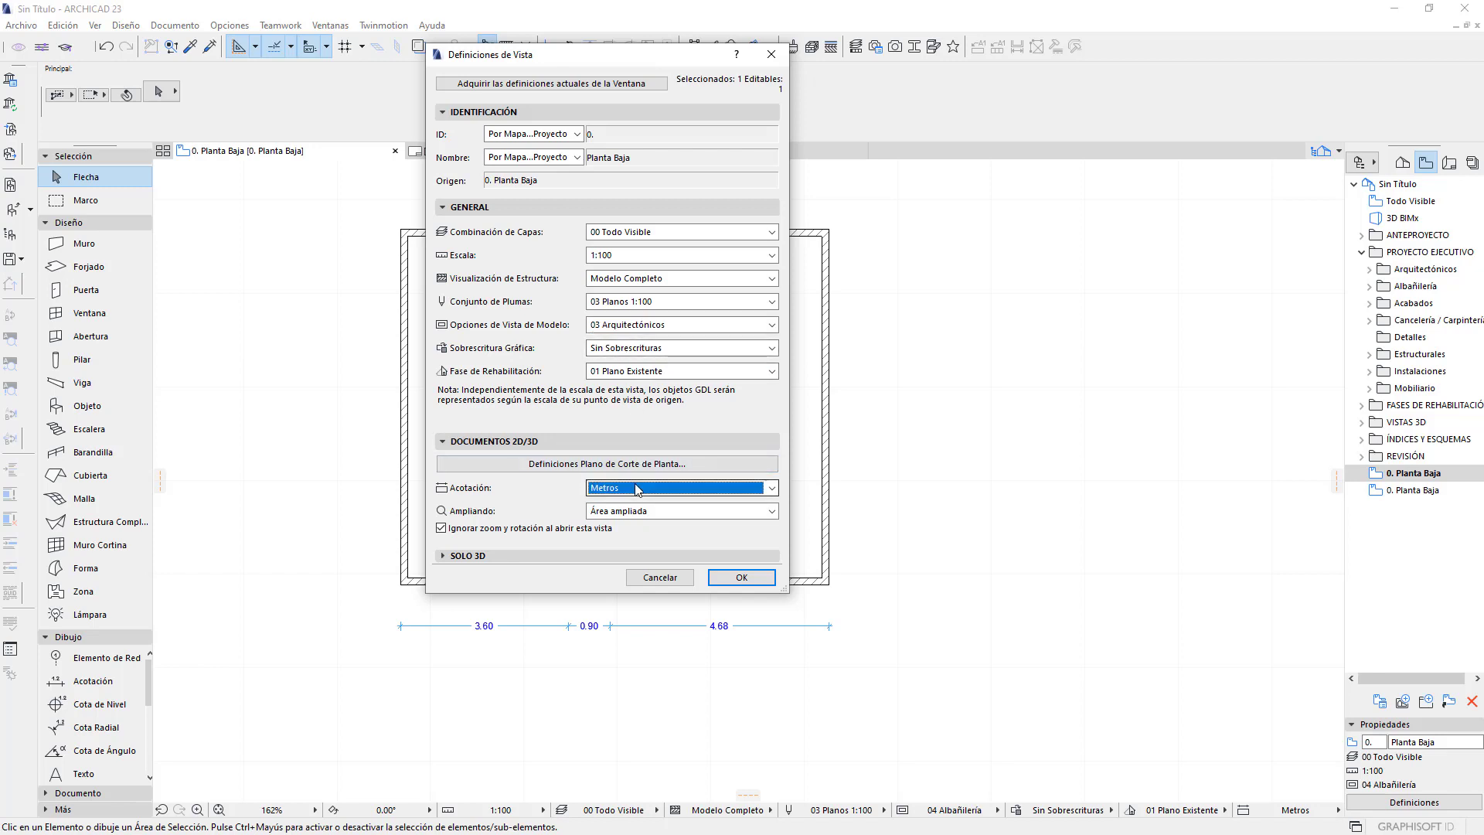
{"action": "left_click", "coordinate": [641, 503]}
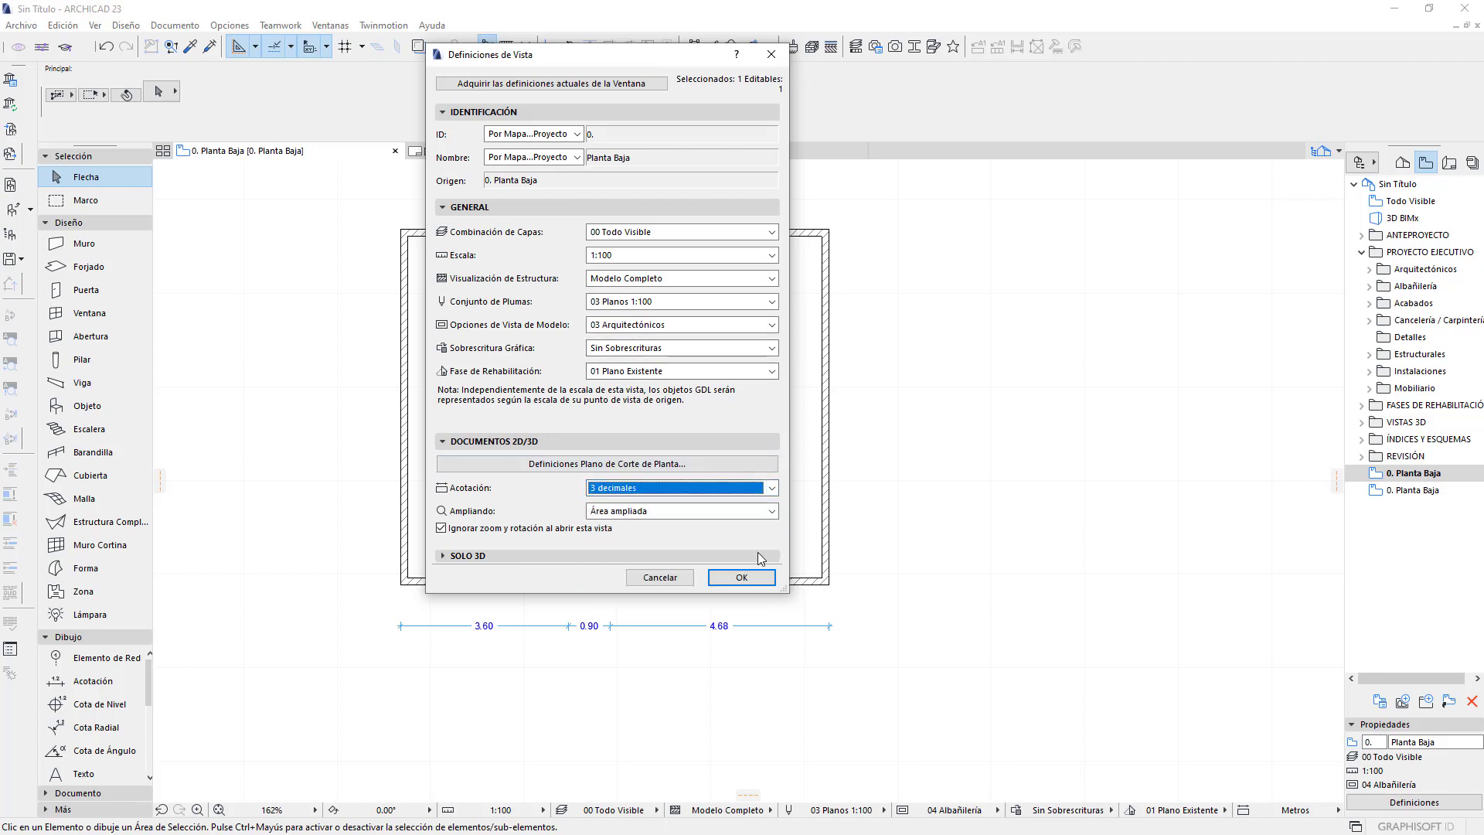
{"action": "left_click", "coordinate": [742, 578]}
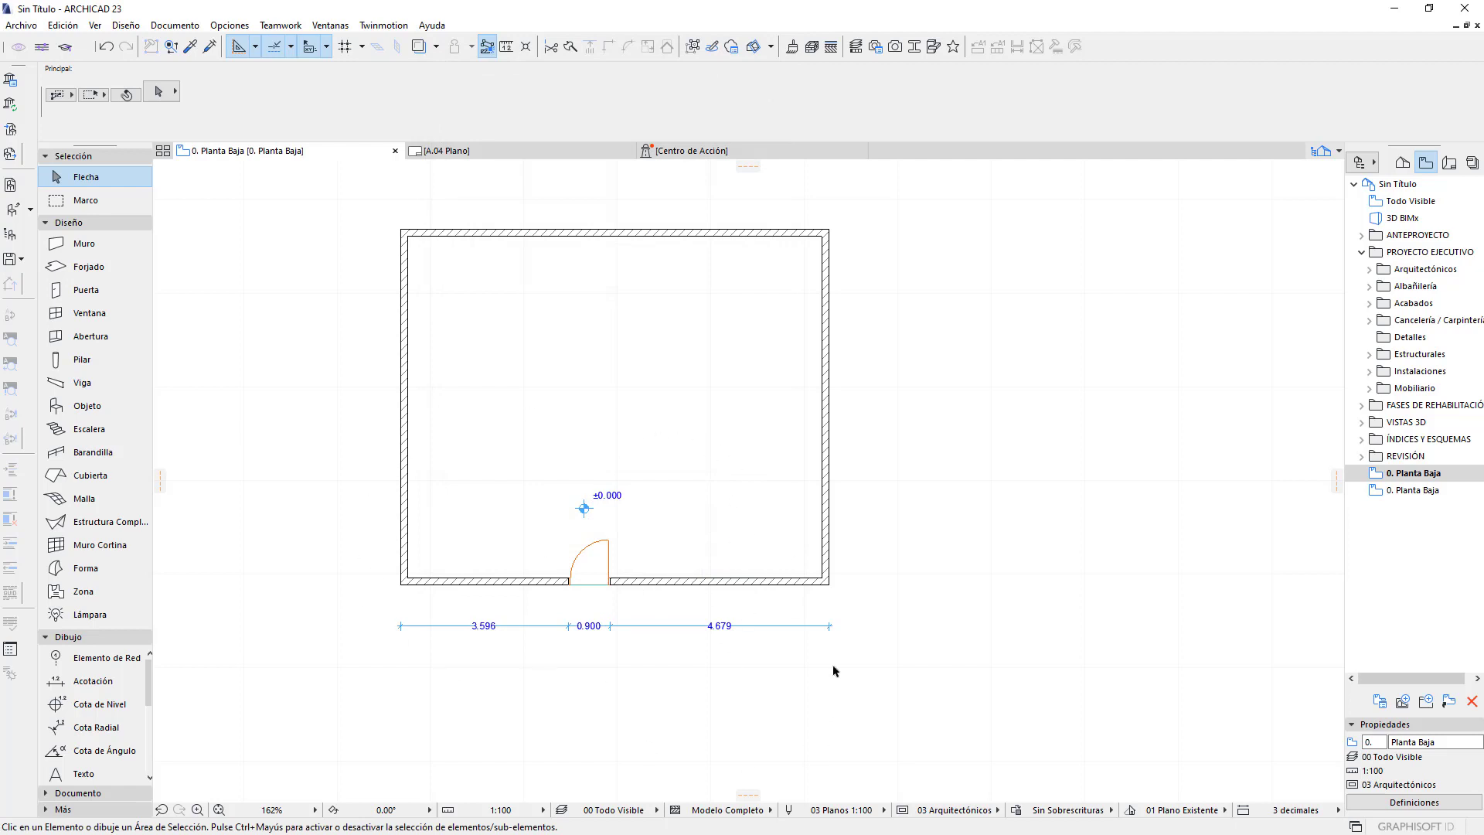
Check the Planta Baja view settings without changes, then go to the A.04 Plano layout
{"action": "left_click", "coordinate": [1414, 802]}
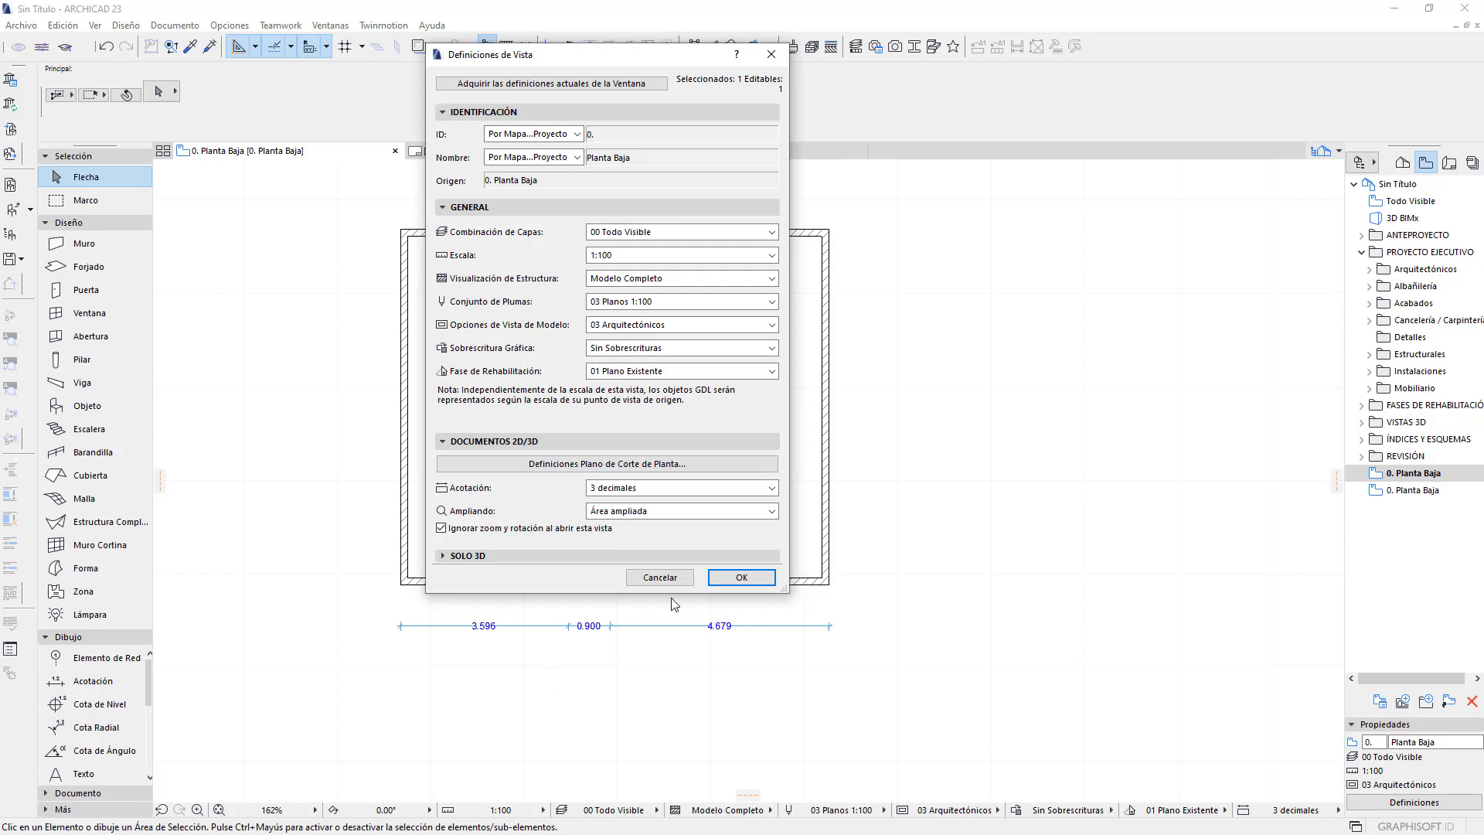
{"action": "left_click", "coordinate": [660, 577]}
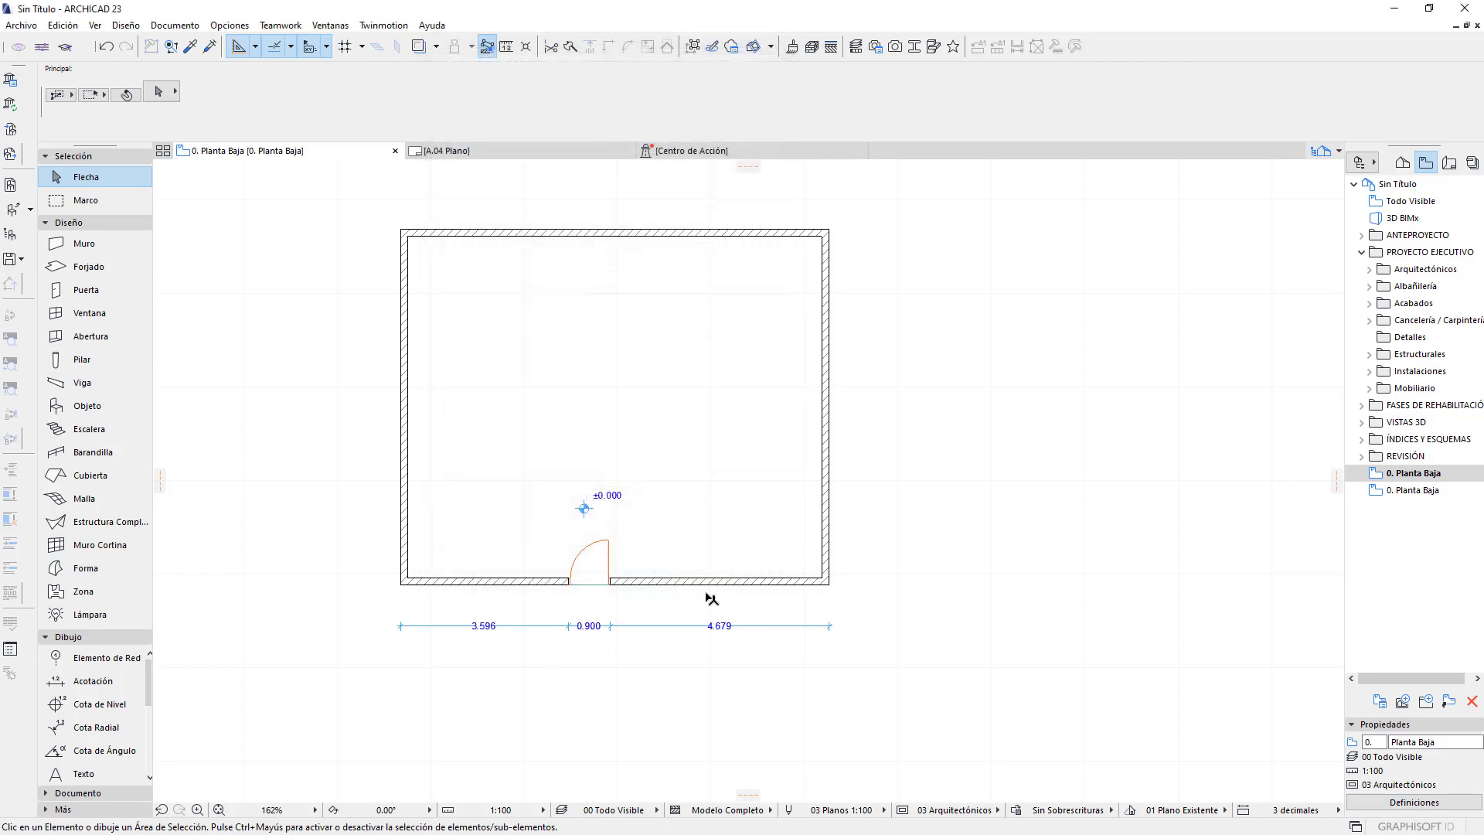
{"action": "left_click", "coordinate": [535, 147]}
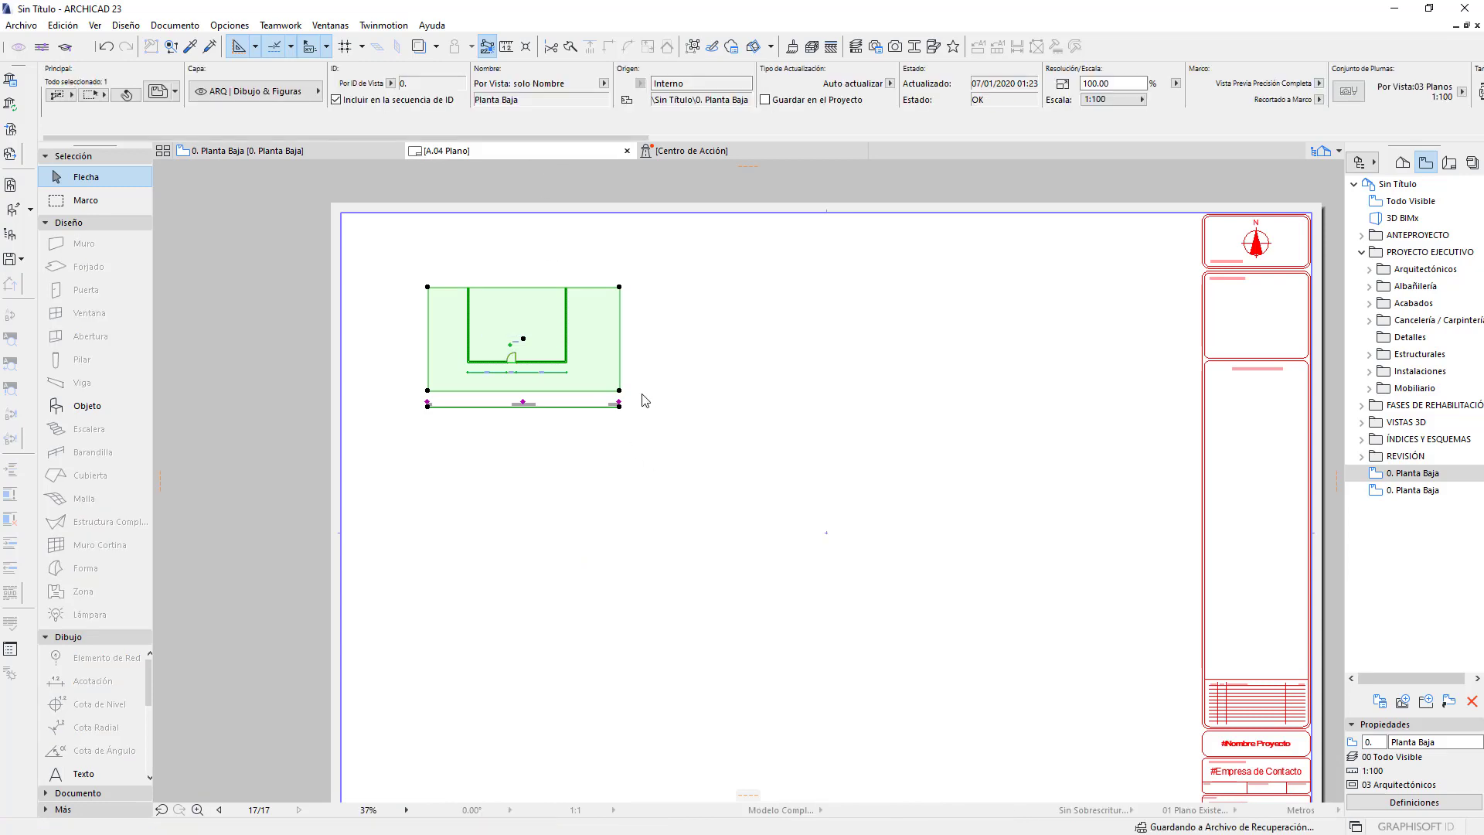
{"action": "scroll", "coordinate": [646, 399], "scroll_direction": "up", "scroll_amount": 3}
{"action": "scroll", "coordinate": [570, 408], "scroll_direction": "up", "scroll_amount": 3}
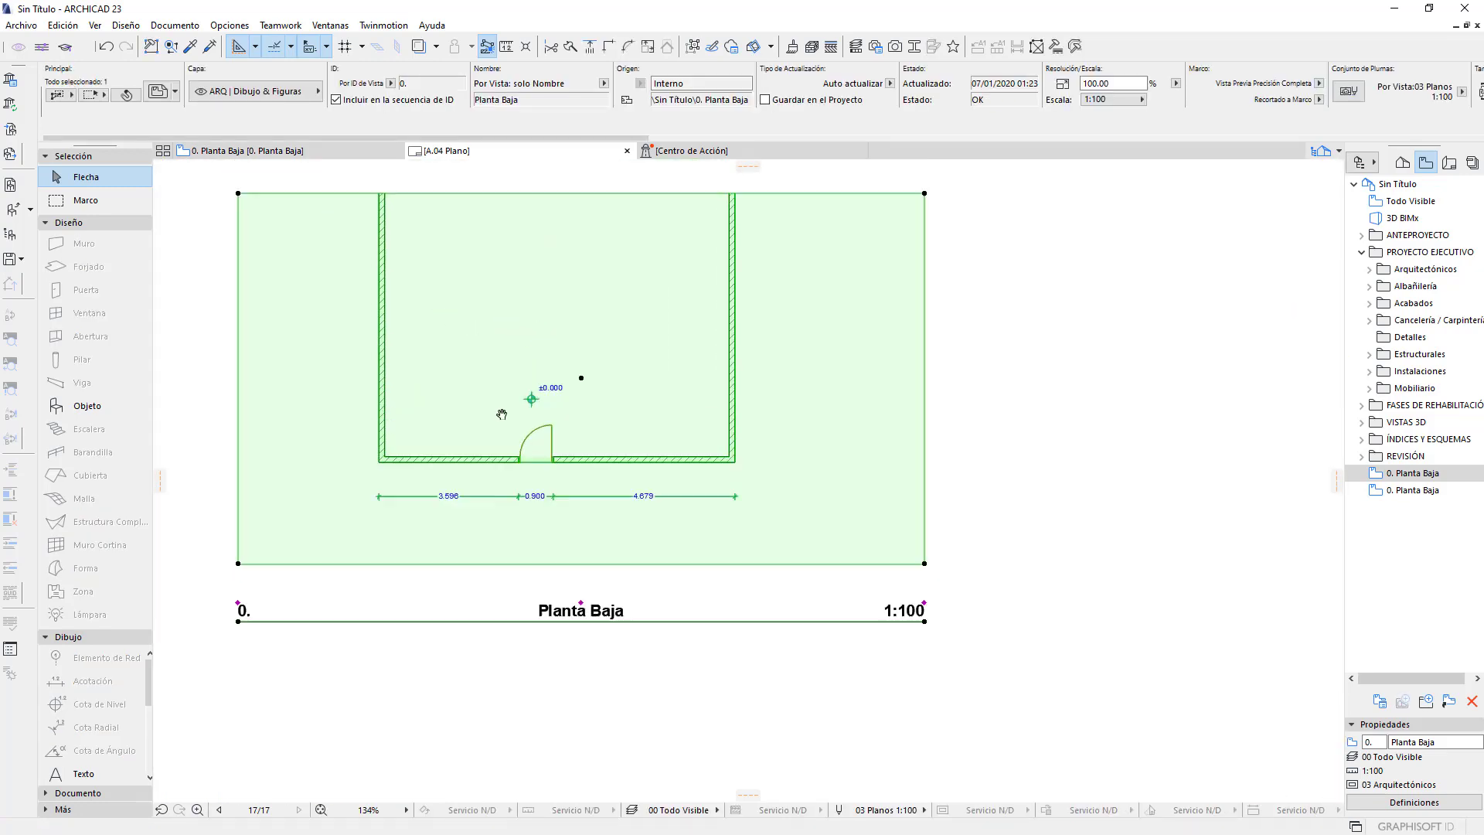
Zoom to the placed Planta Baja drawing and open its source floor plan
{"action": "left_click", "coordinate": [1054, 473]}
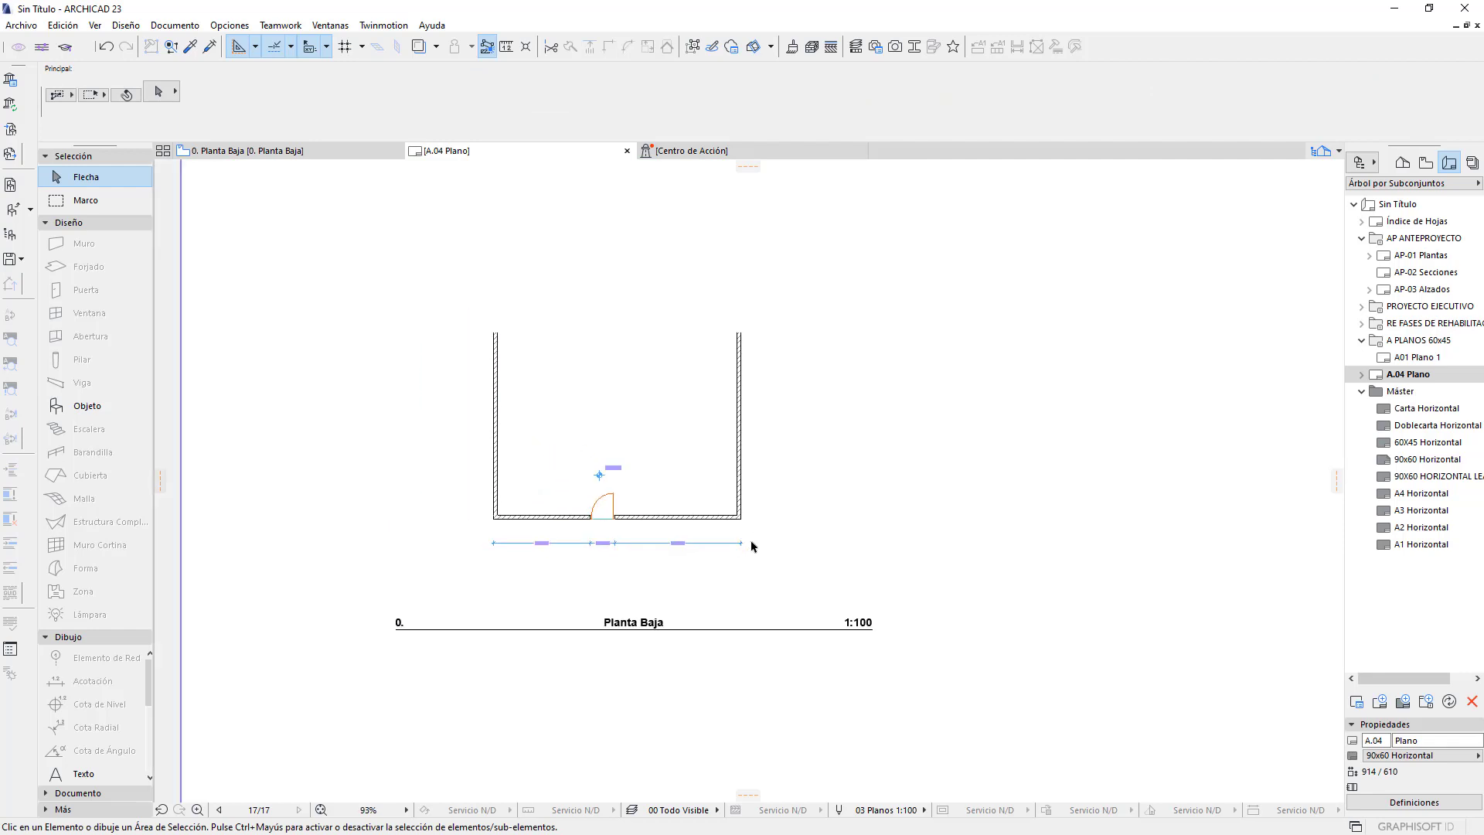
{"action": "scroll", "coordinate": [724, 536], "scroll_direction": "up", "scroll_amount": 1}
{"action": "double_click", "coordinate": [724, 536]}
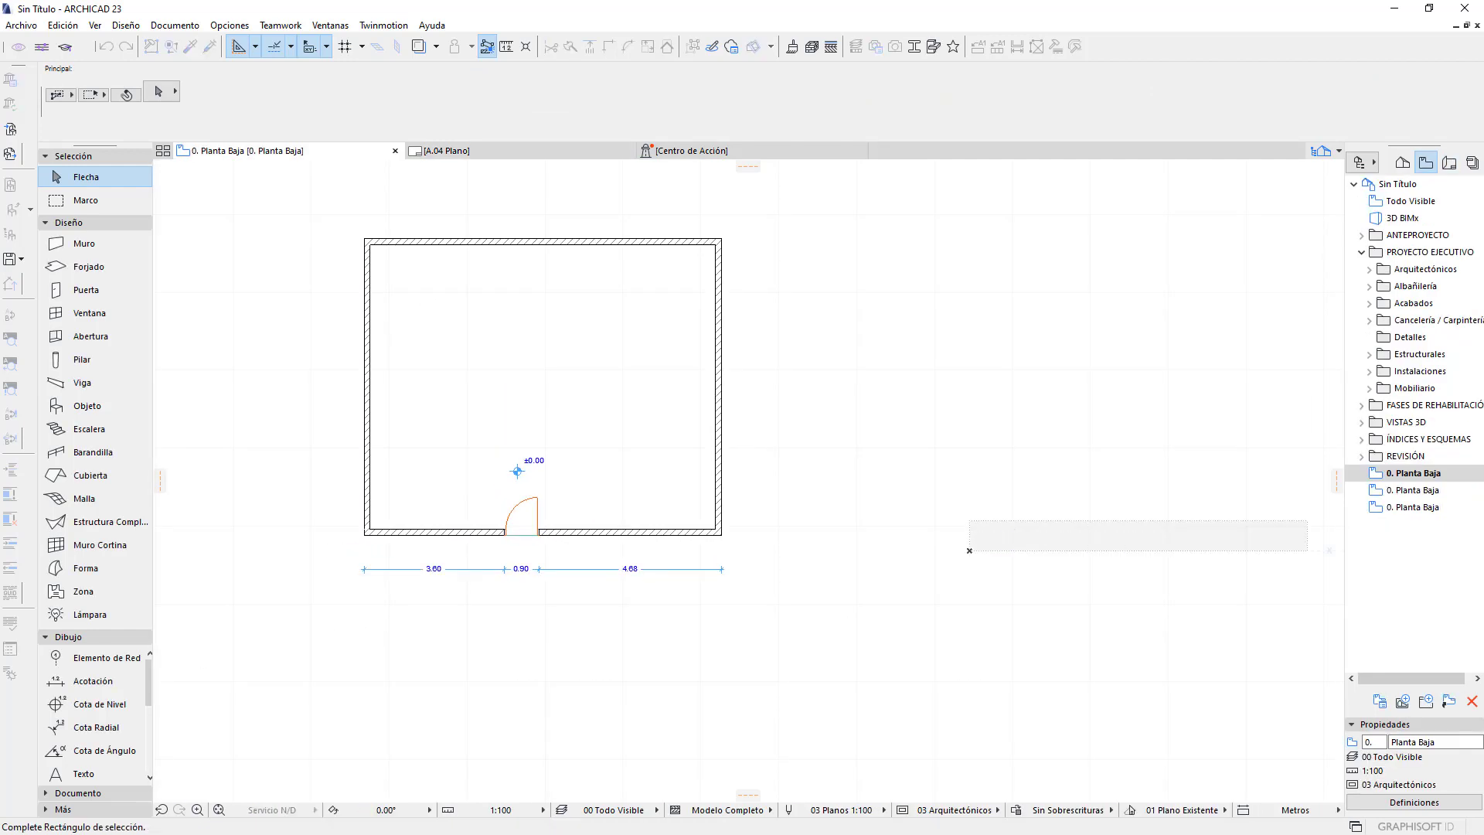
Select all three 0. Planta Baja views and open their shared settings
{"action": "left_click", "coordinate": [1391, 490]}
{"action": "left_click", "coordinate": [1402, 507]}
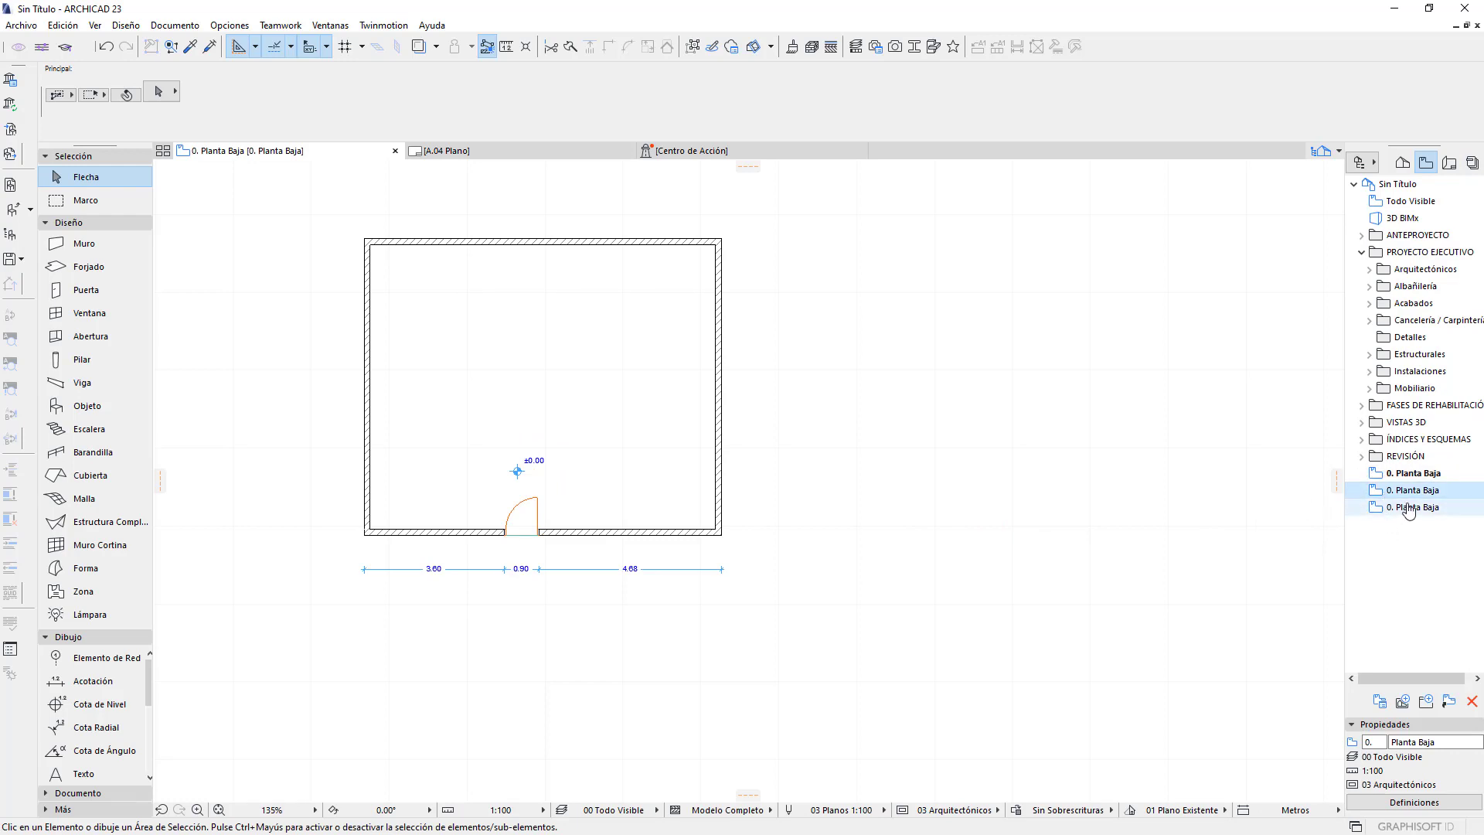
{"action": "left_click", "coordinate": [1408, 475]}
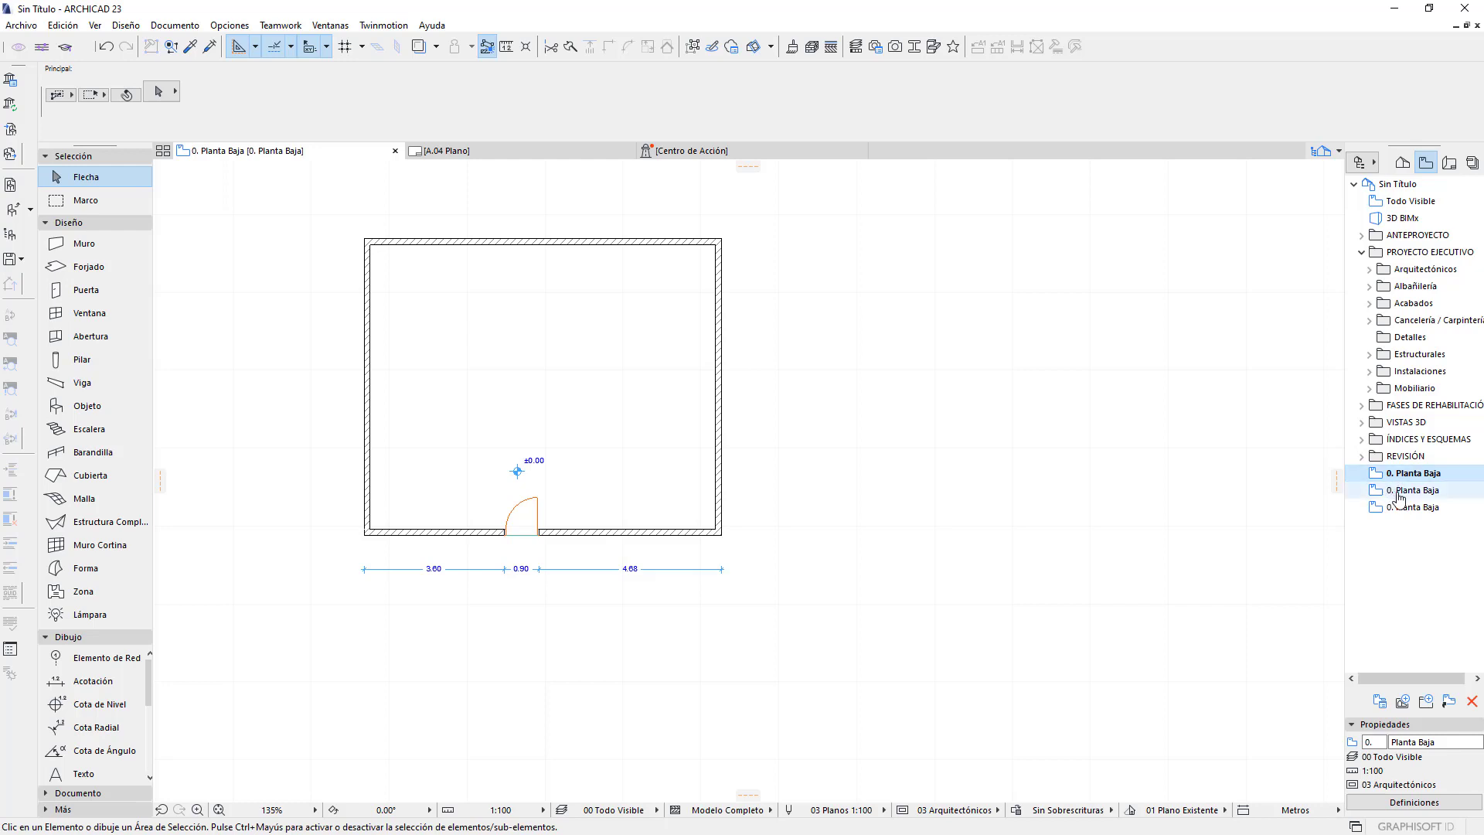
{"action": "left_click", "coordinate": [1399, 494], "text": "ctrl"}
{"action": "left_click", "coordinate": [1411, 510], "text": "ctrl"}
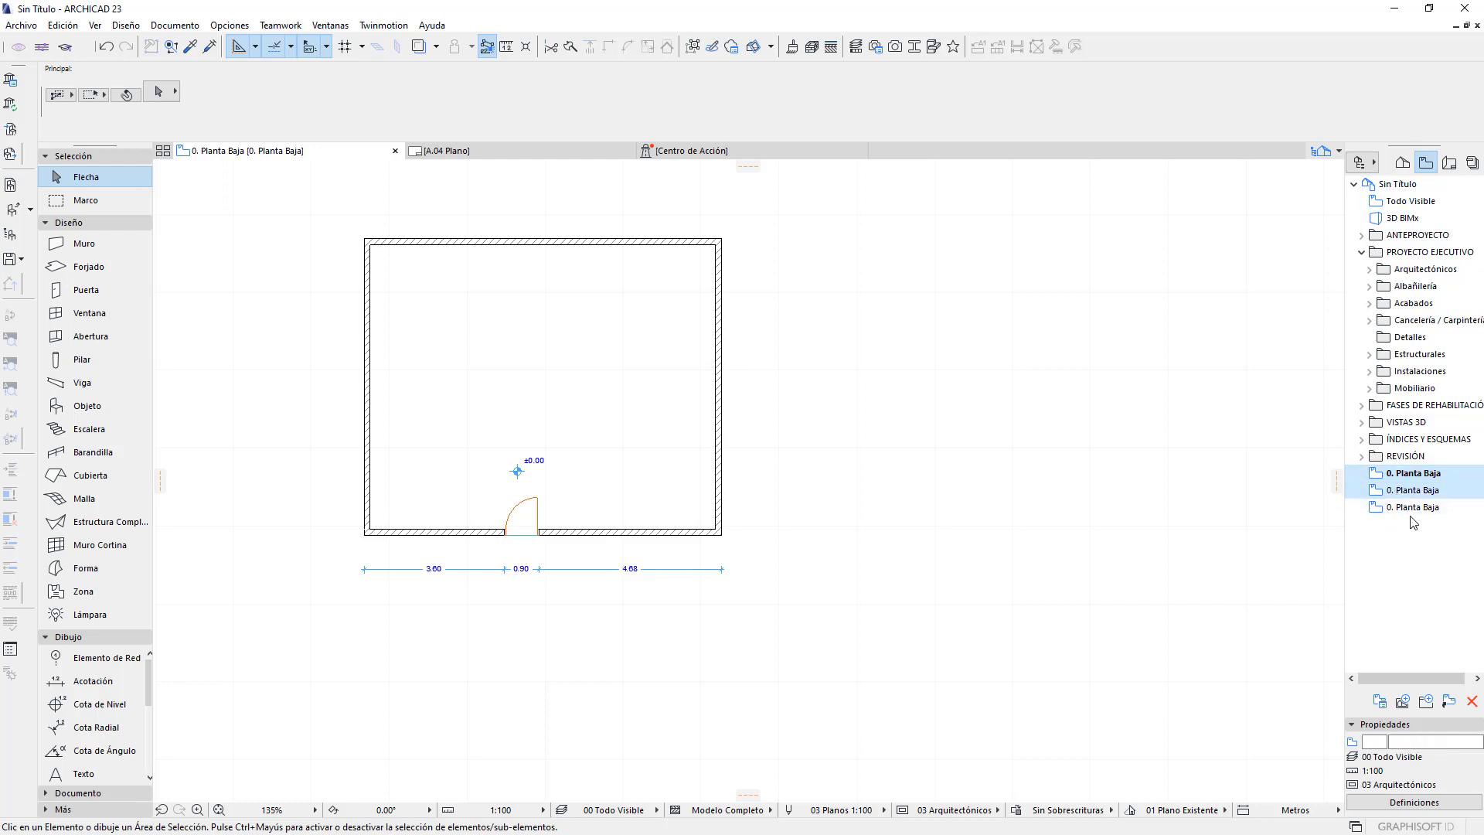
{"action": "left_click", "coordinate": [1407, 511], "text": "ctrl"}
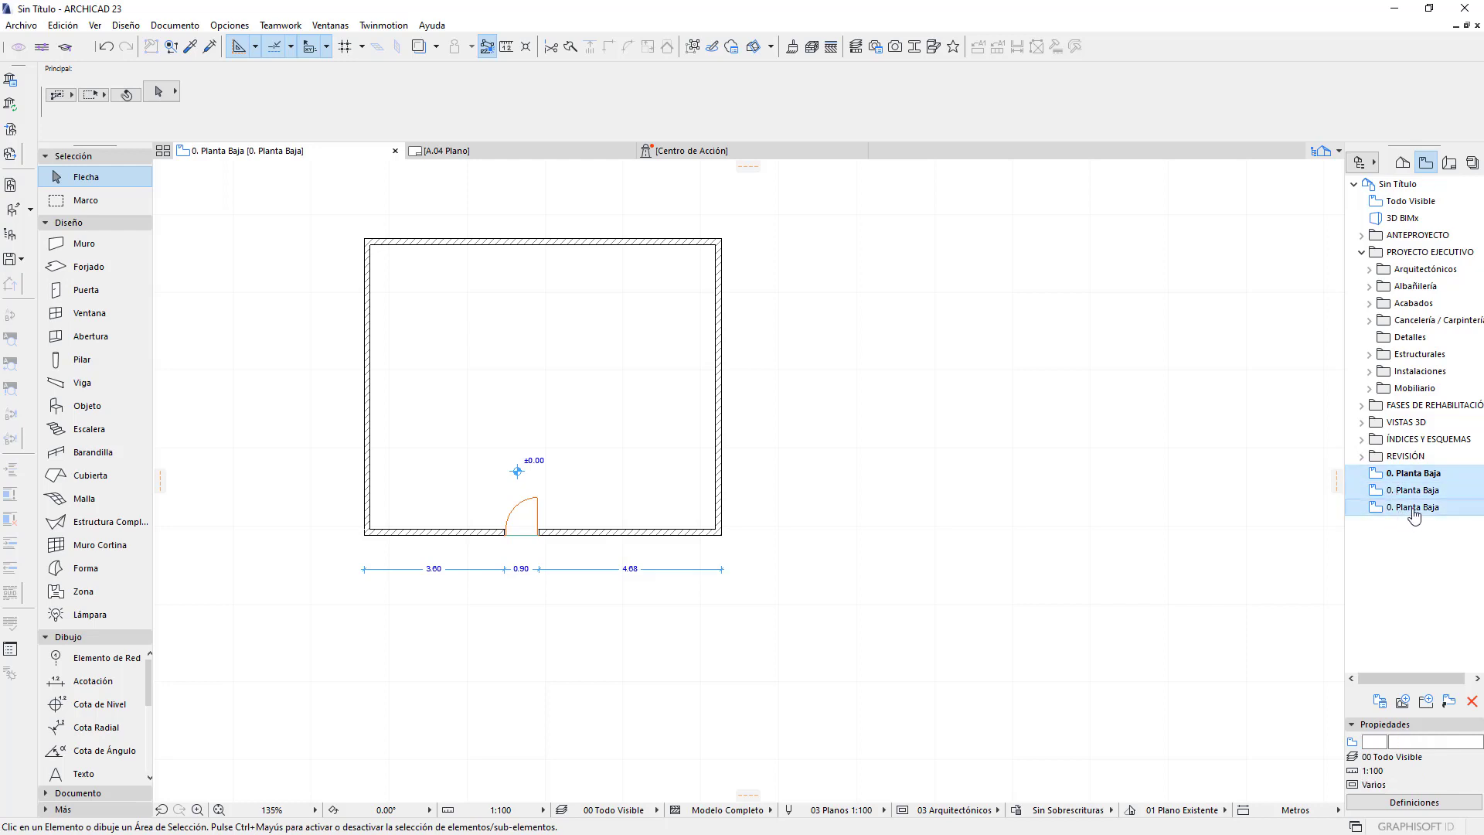
{"action": "left_click", "coordinate": [1390, 805]}
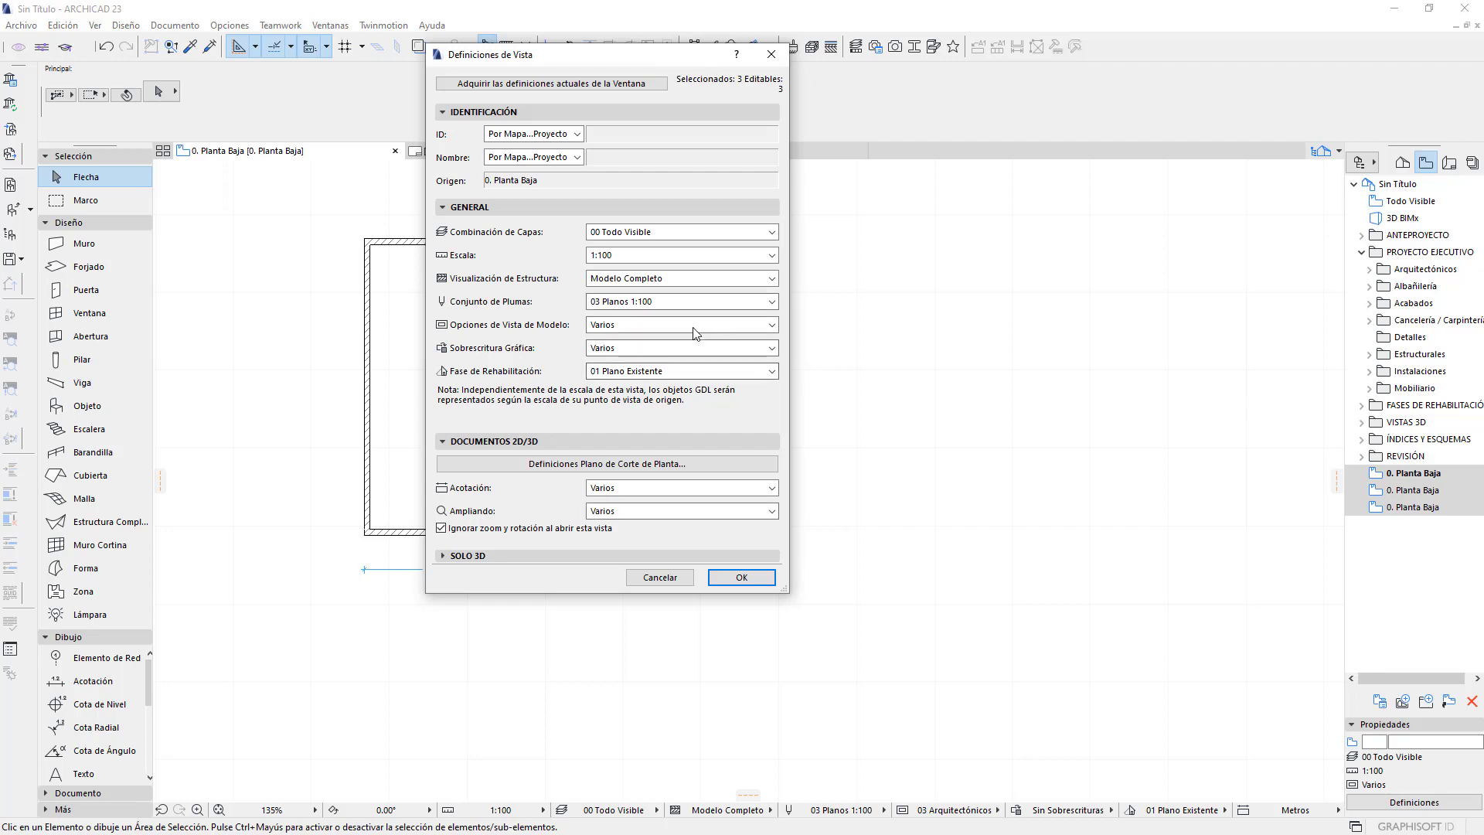
Set them to 03 Arquitectónicos, Sin Sobrescrituras, Metros dimensions and Optimizar zoom
{"action": "left_click", "coordinate": [639, 325]}
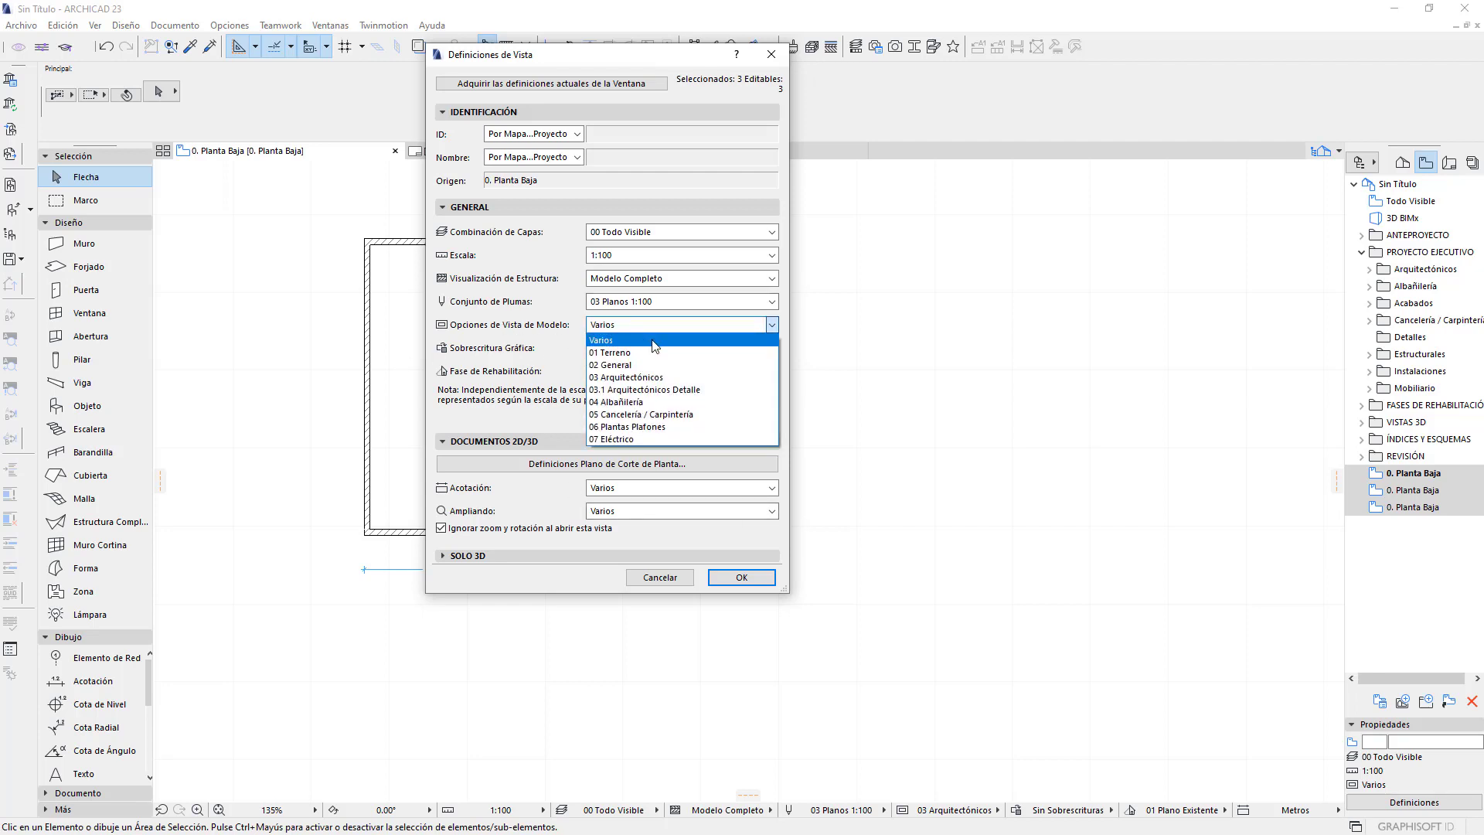
{"action": "left_click", "coordinate": [637, 378]}
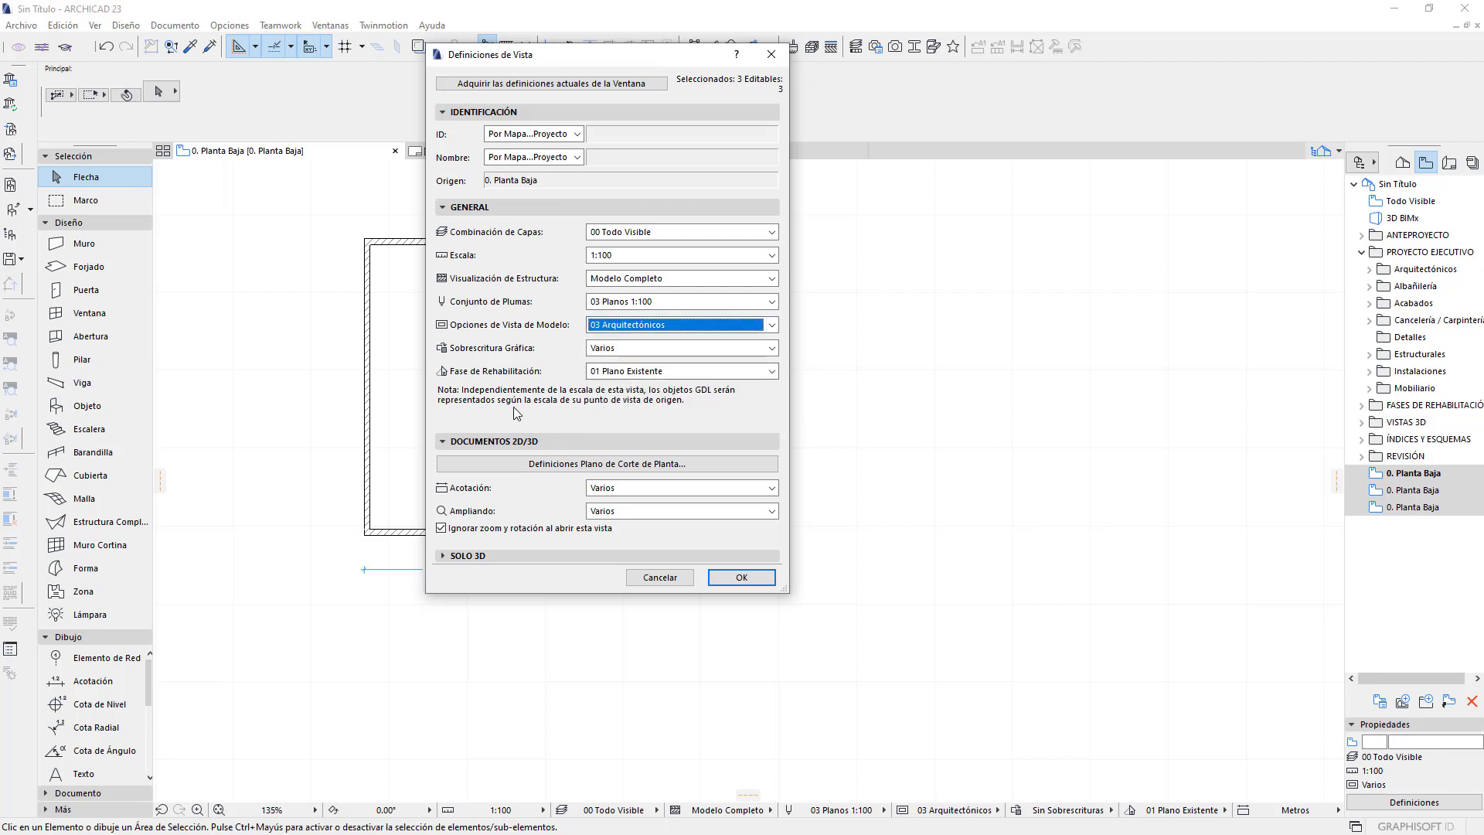
{"action": "left_click", "coordinate": [627, 348]}
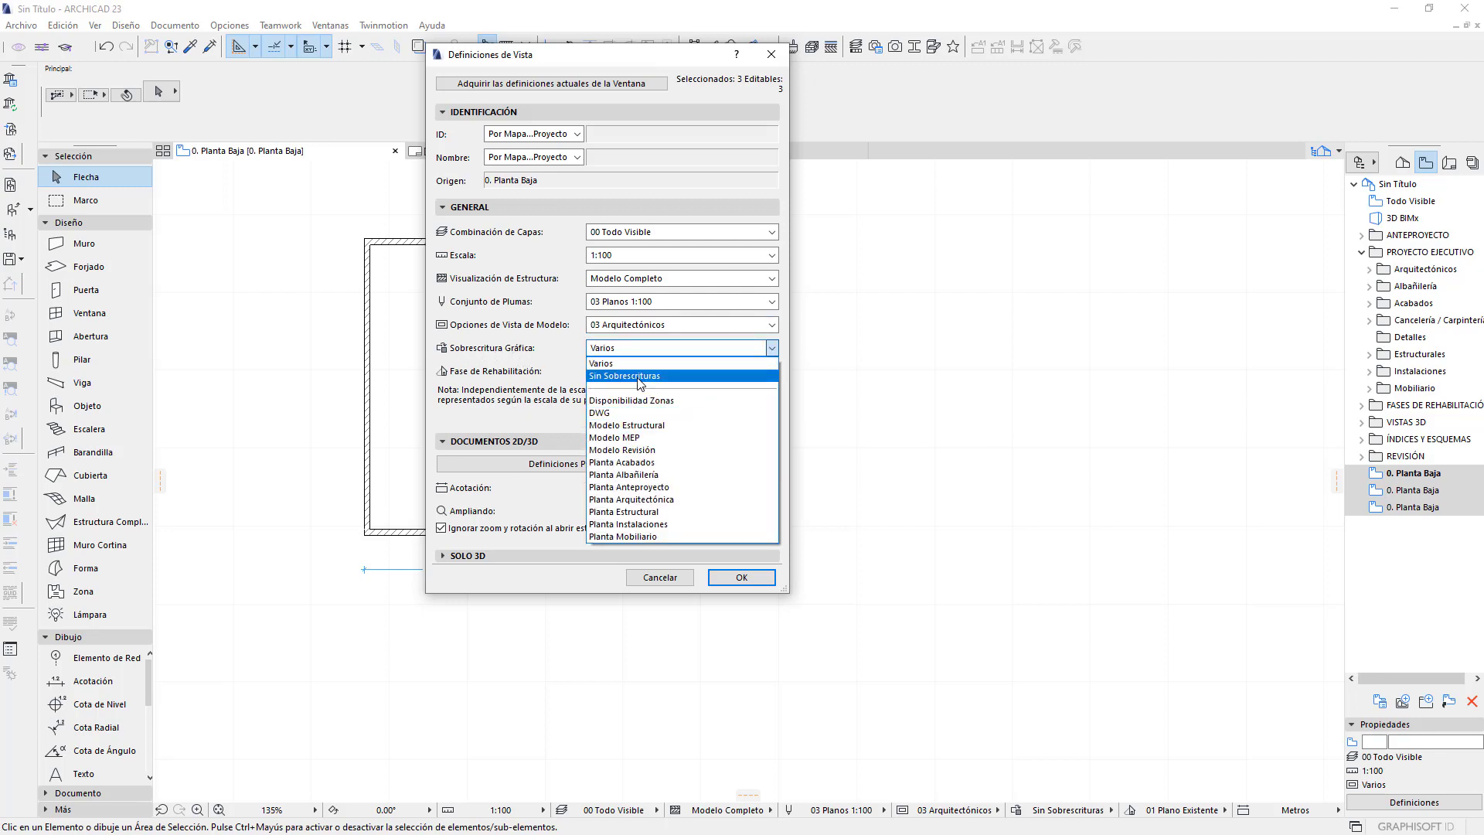
{"action": "left_click", "coordinate": [639, 379]}
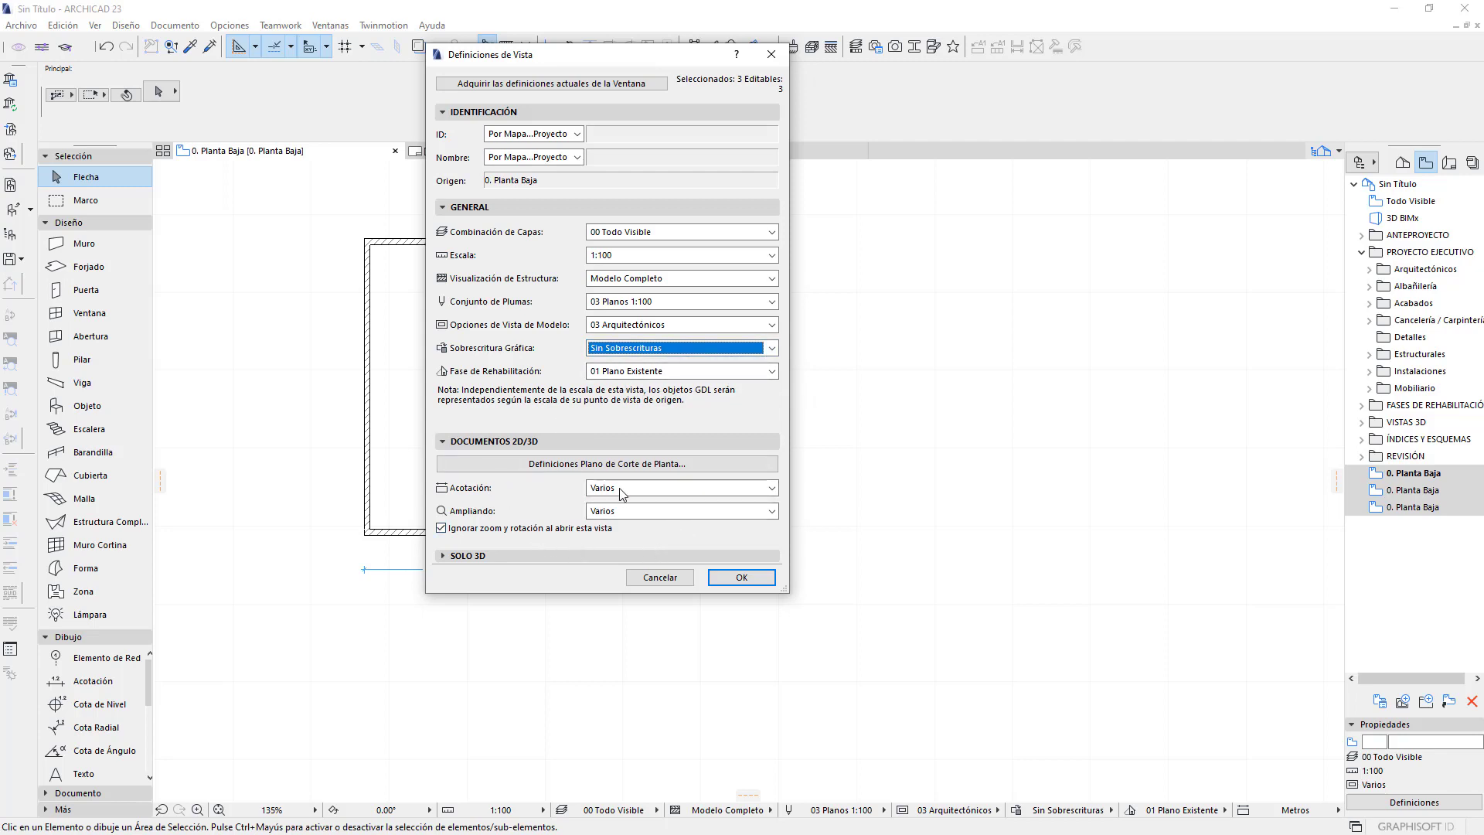
{"action": "left_click", "coordinate": [624, 488]}
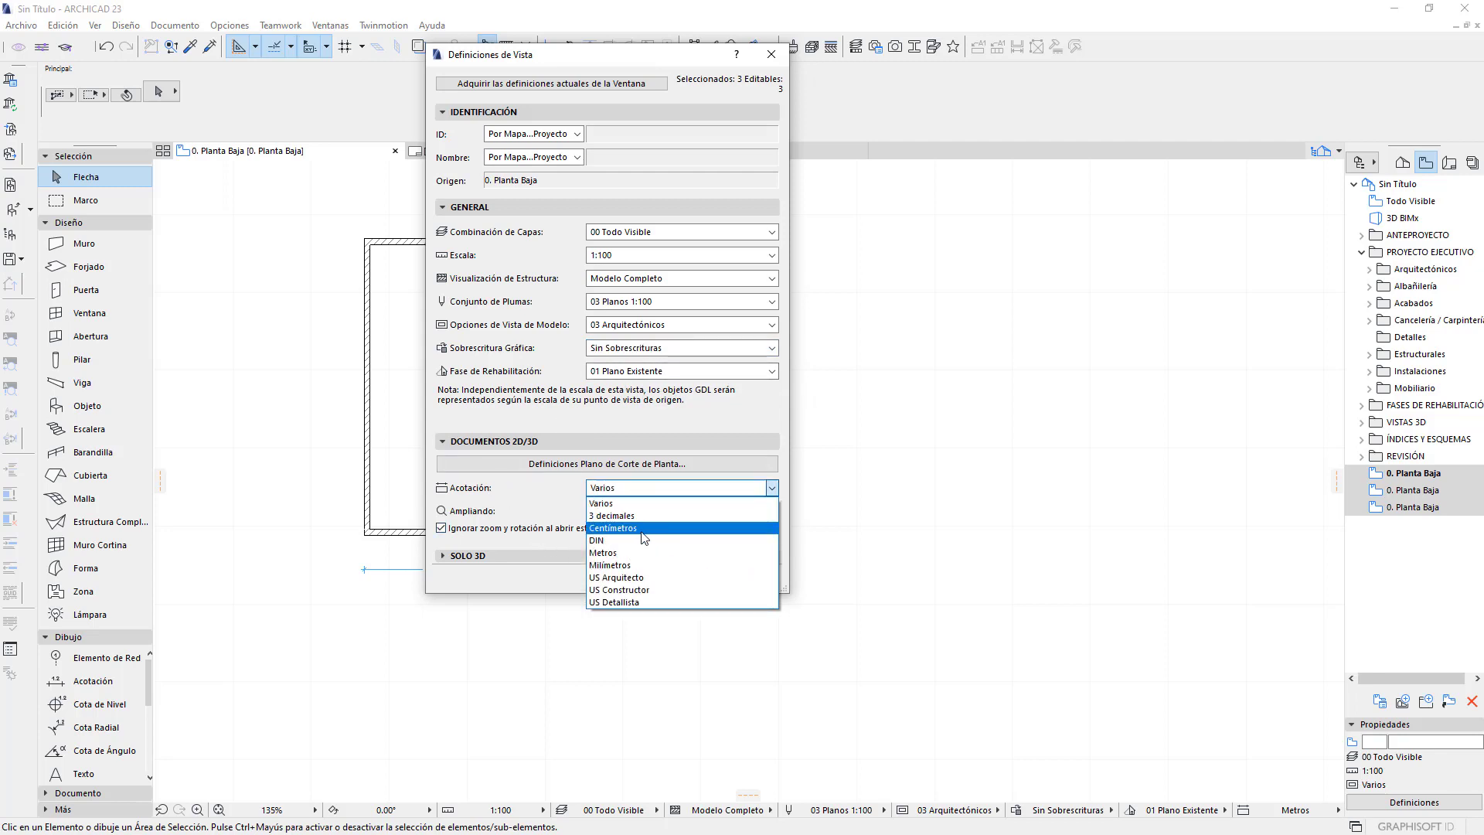
{"action": "left_click", "coordinate": [622, 552]}
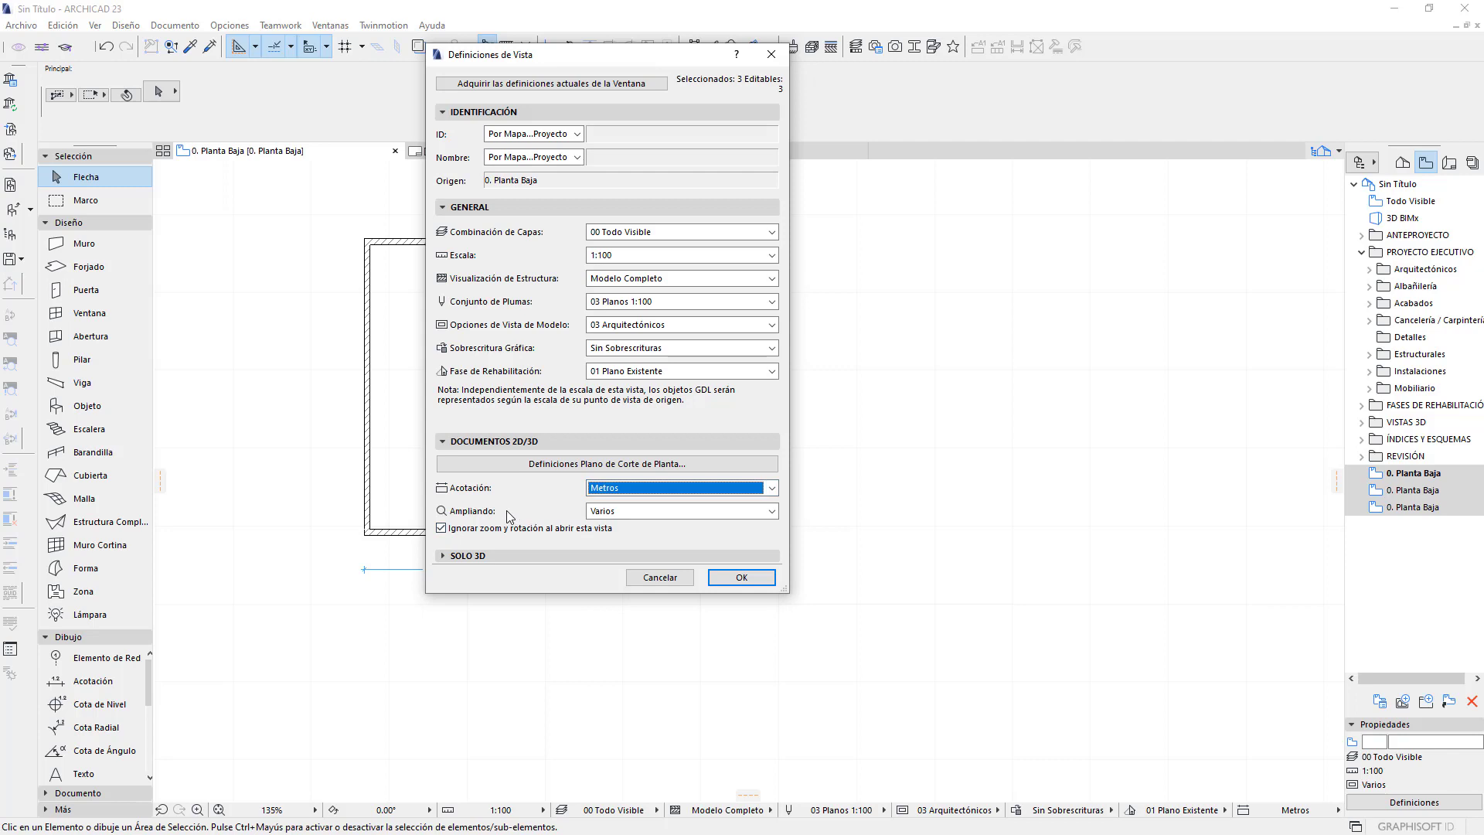
{"action": "left_click", "coordinate": [601, 510]}
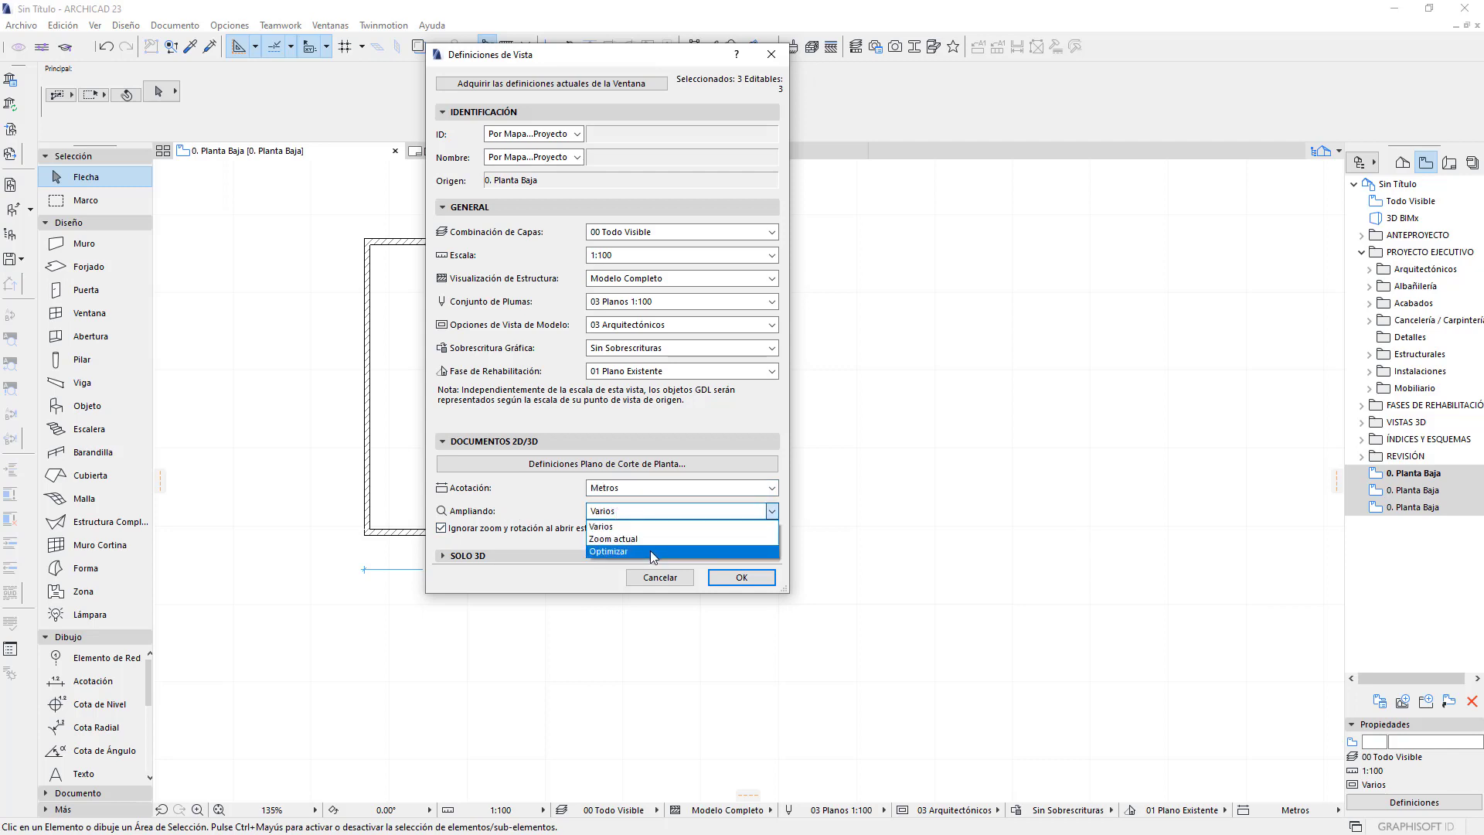
{"action": "left_click", "coordinate": [651, 551]}
{"action": "left_click", "coordinate": [737, 580]}
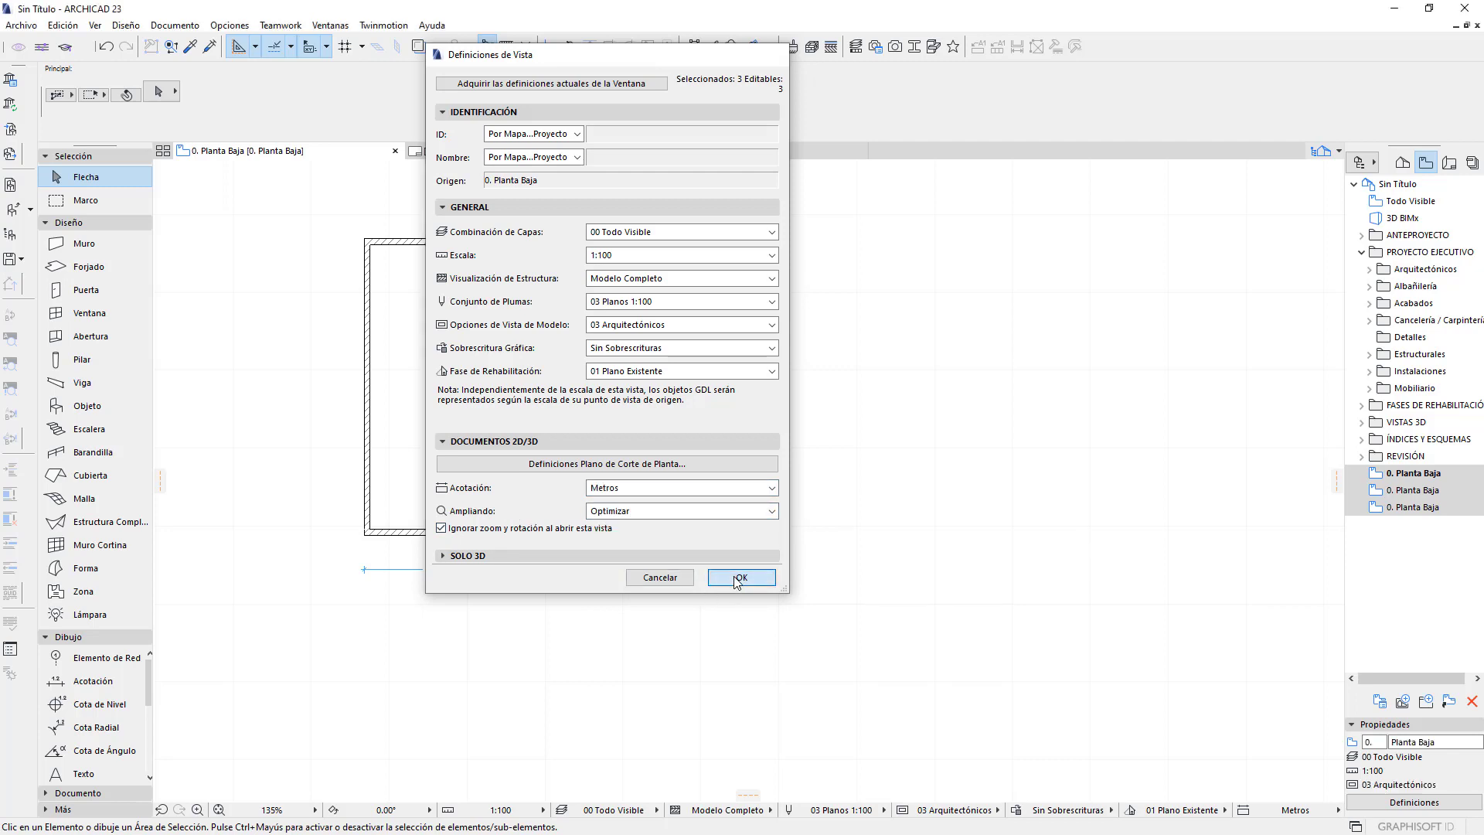
Clear the selection and open the second 0. Planta Baja view
{"action": "left_click_drag", "start_coordinate": [835, 524], "coordinate": [1015, 576]}
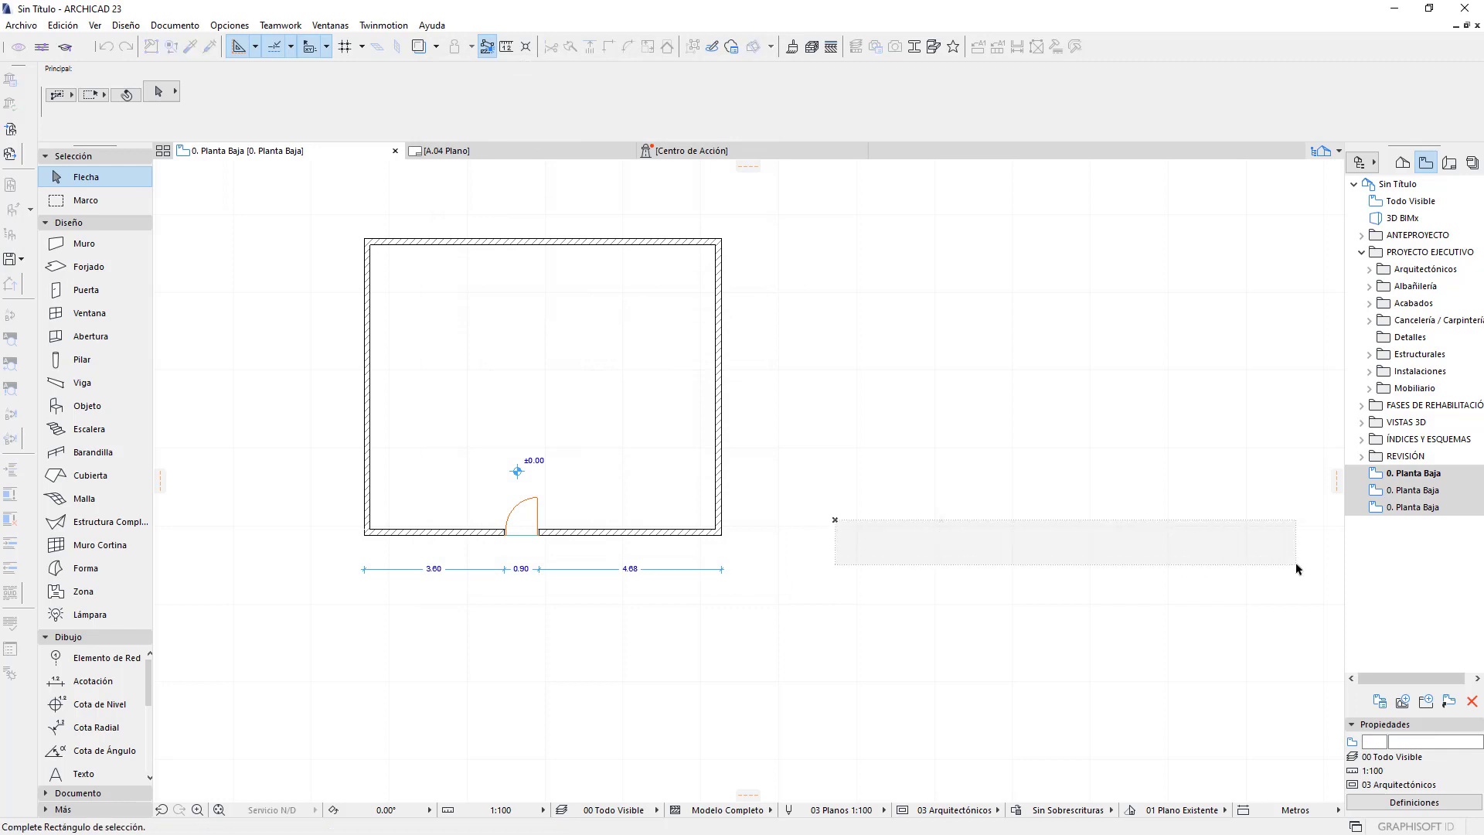
{"action": "left_click", "coordinate": [1383, 493]}
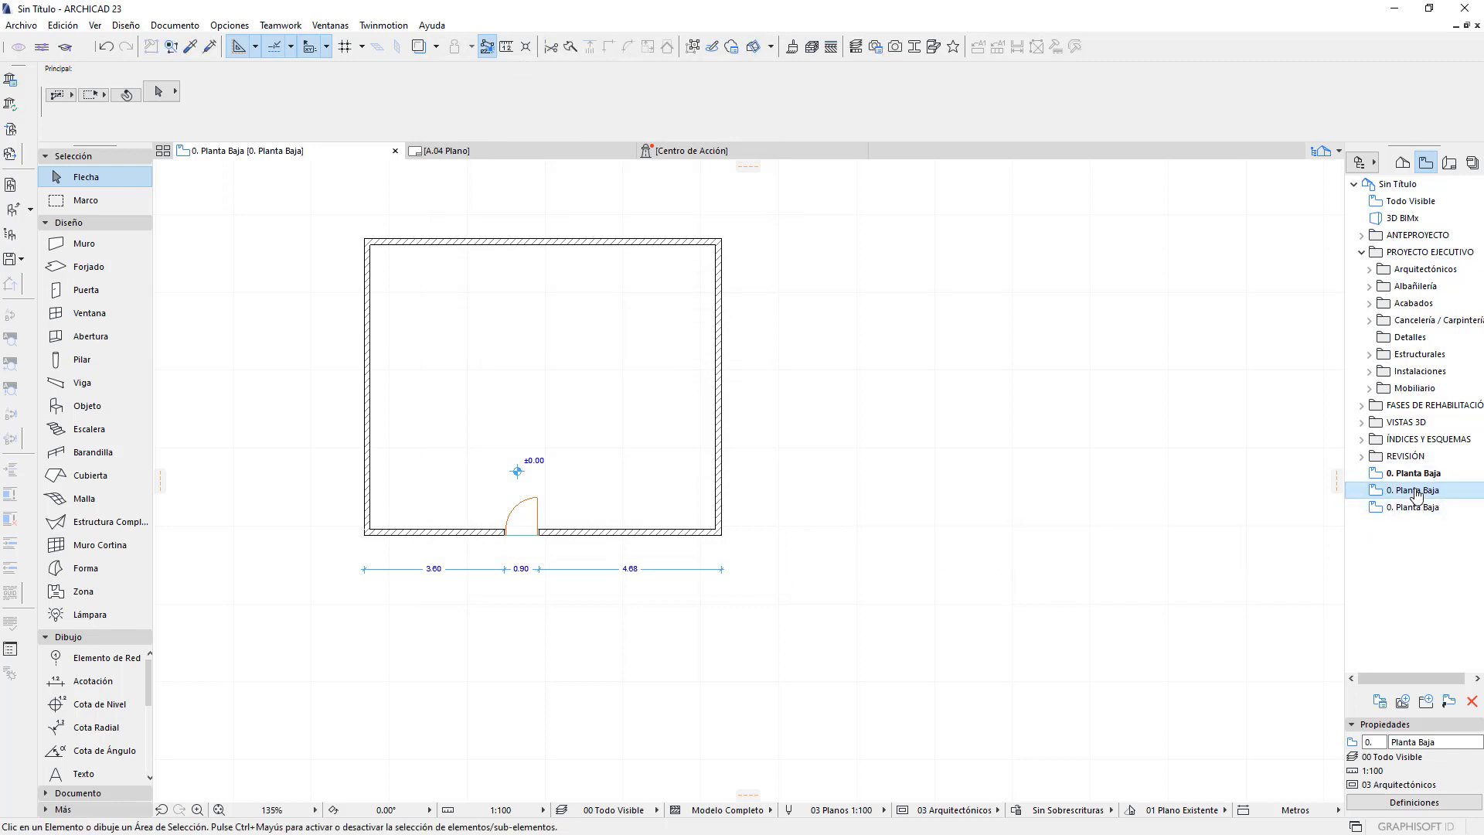
{"action": "double_click", "coordinate": [1416, 495]}
Open the third 0. Planta Baja view, then select the REVISIÓN folder
{"action": "left_click", "coordinate": [1413, 510]}
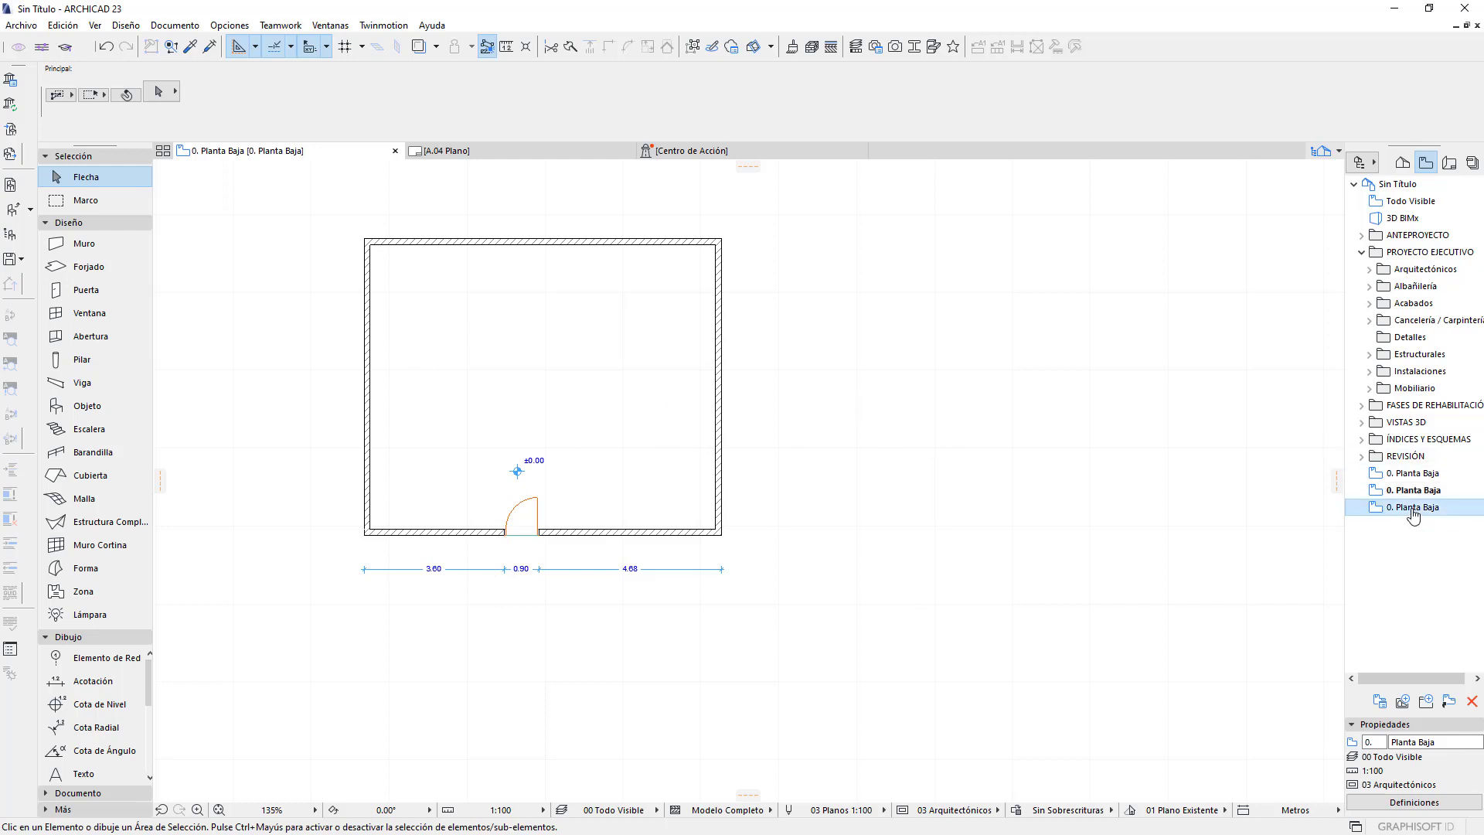
{"action": "double_click", "coordinate": [1412, 512]}
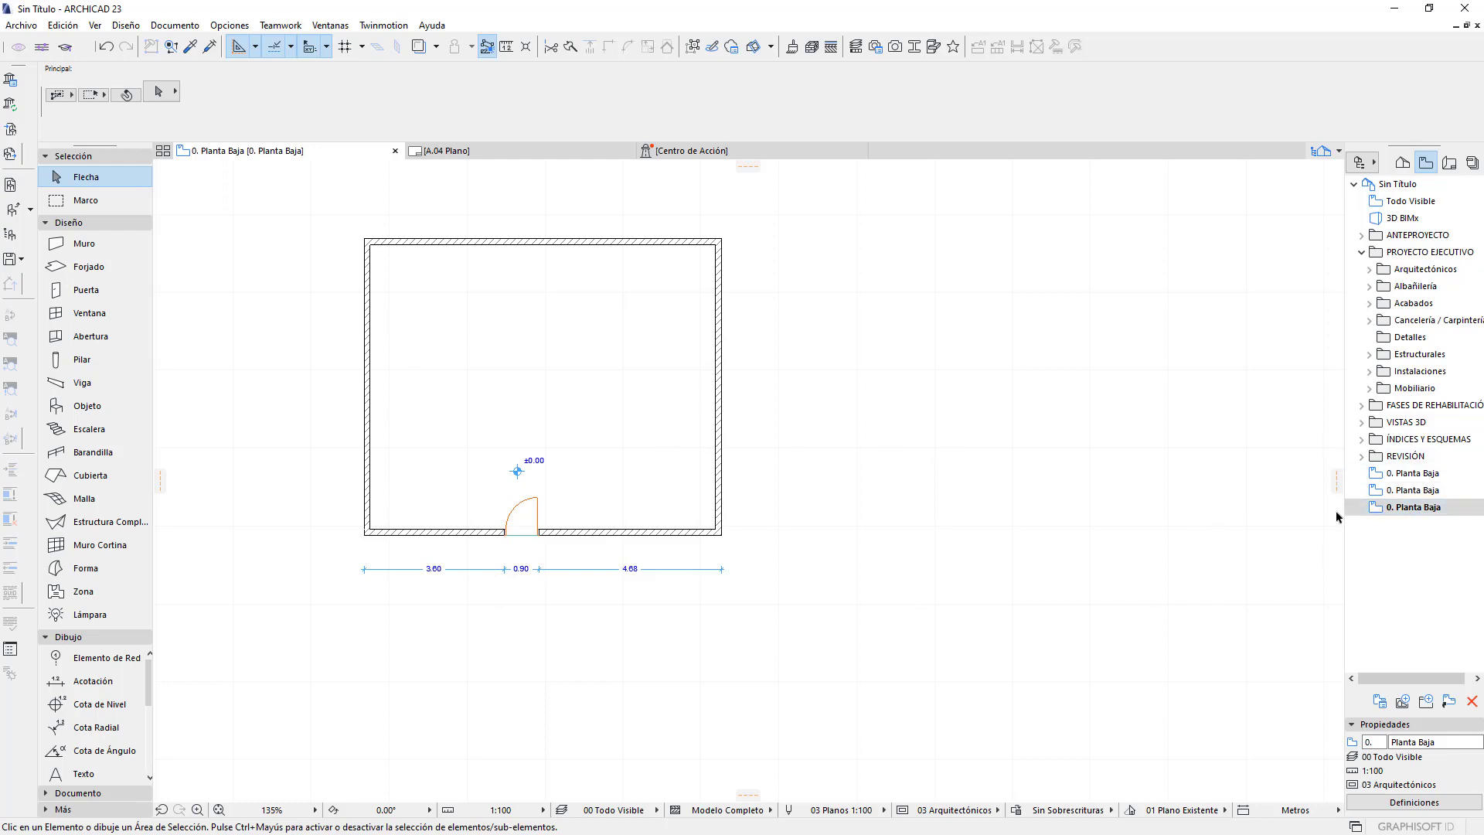
{"action": "left_click", "coordinate": [1389, 474]}
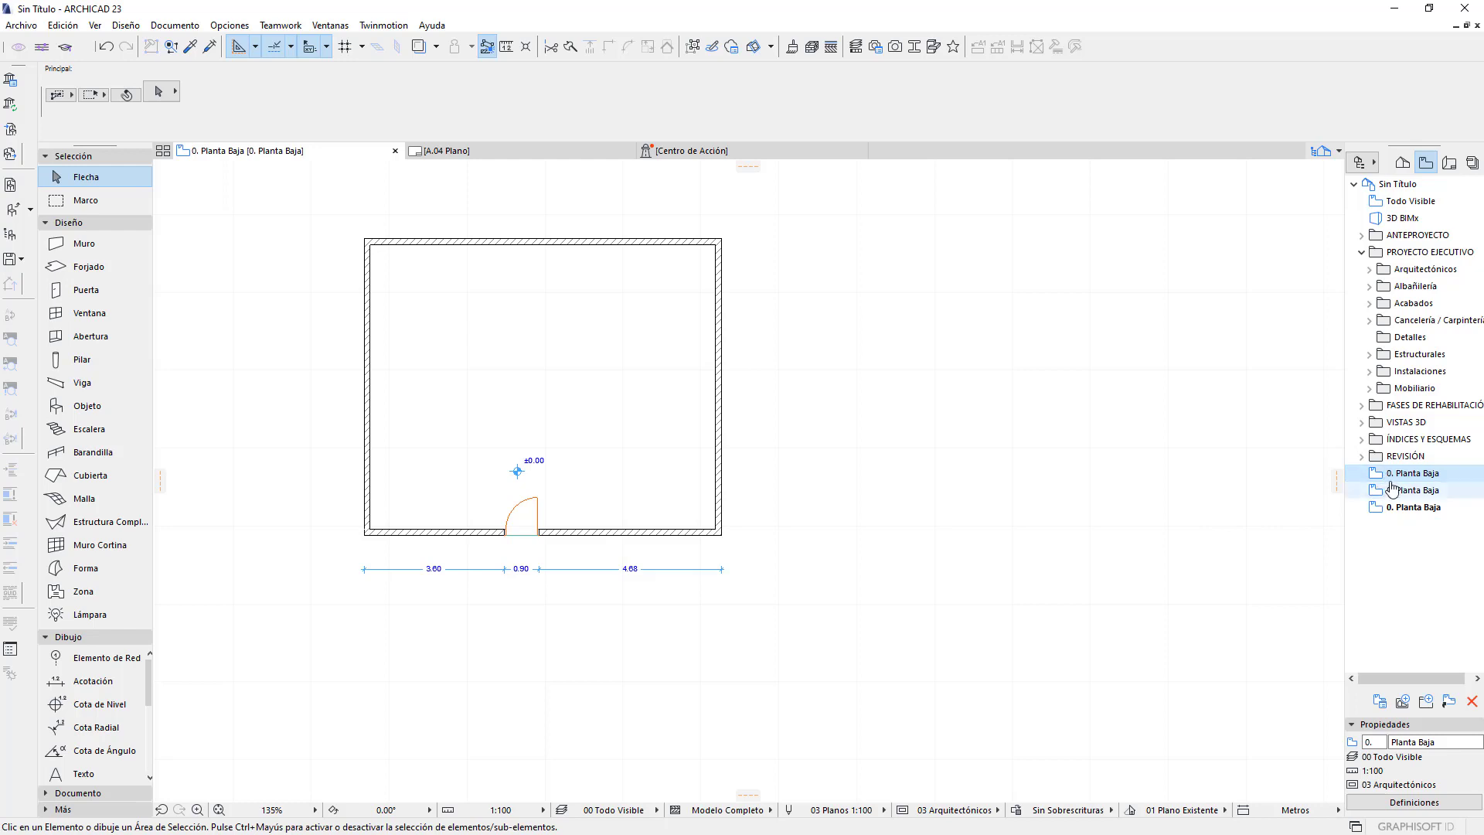
{"action": "left_click", "coordinate": [1402, 459]}
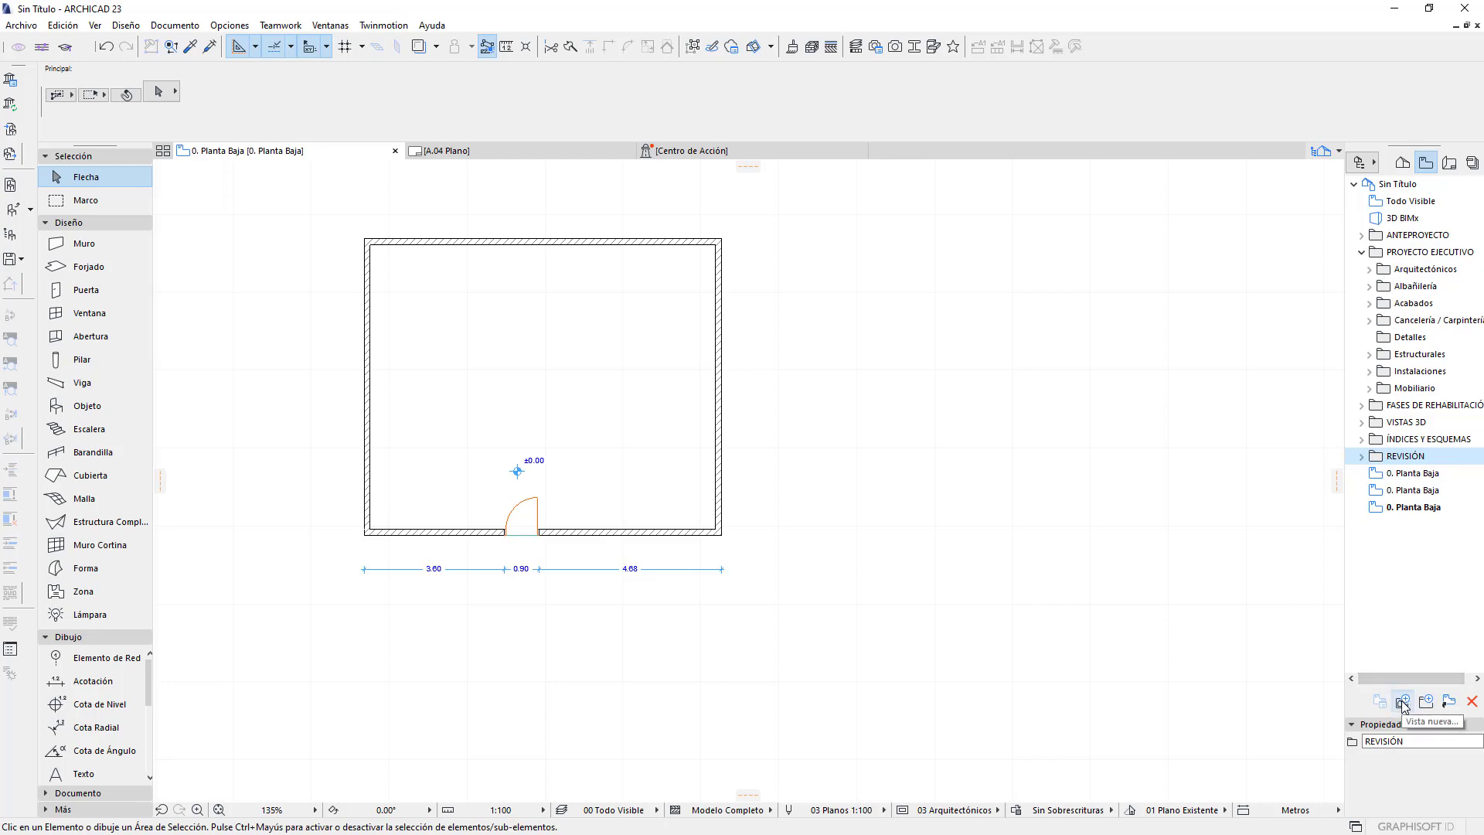
Duplicate the Pisos folder with 03 Plantas - Arquitectónicos layers at 1:100 scale
{"action": "left_click", "coordinate": [1449, 701]}
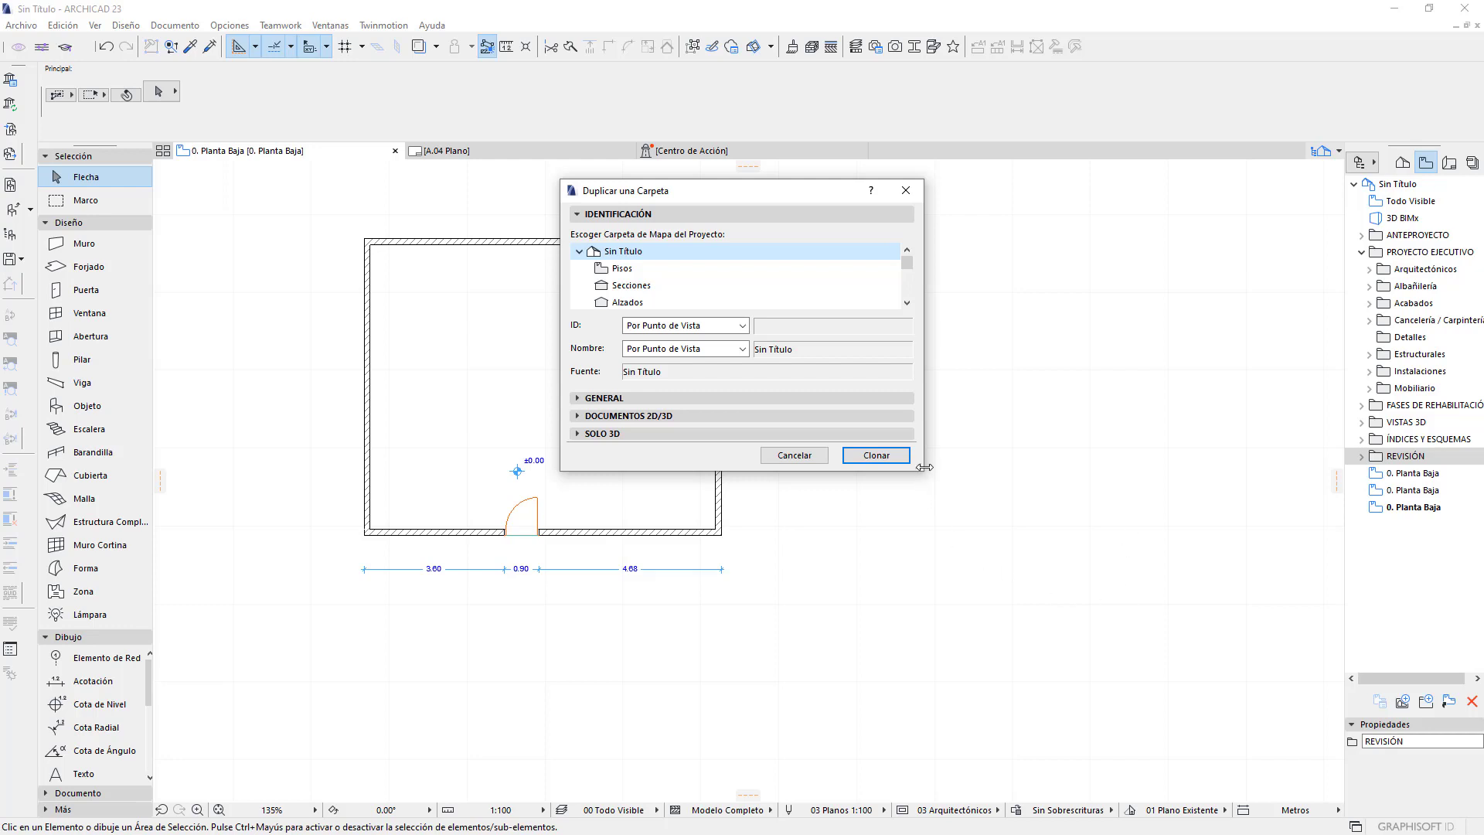
{"action": "left_click_drag", "start_coordinate": [919, 473], "coordinate": [928, 697]}
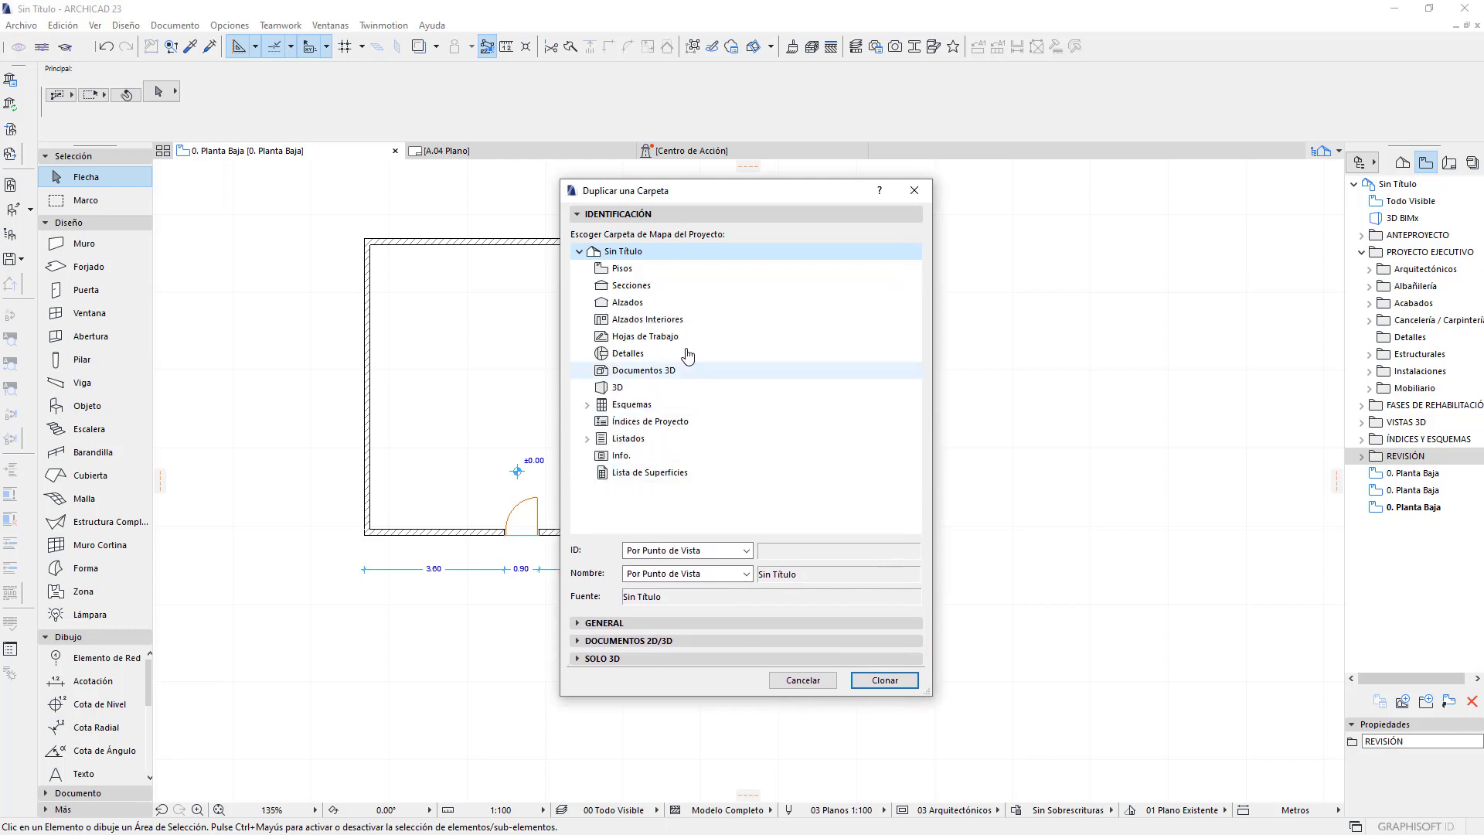
{"action": "left_click", "coordinate": [632, 268]}
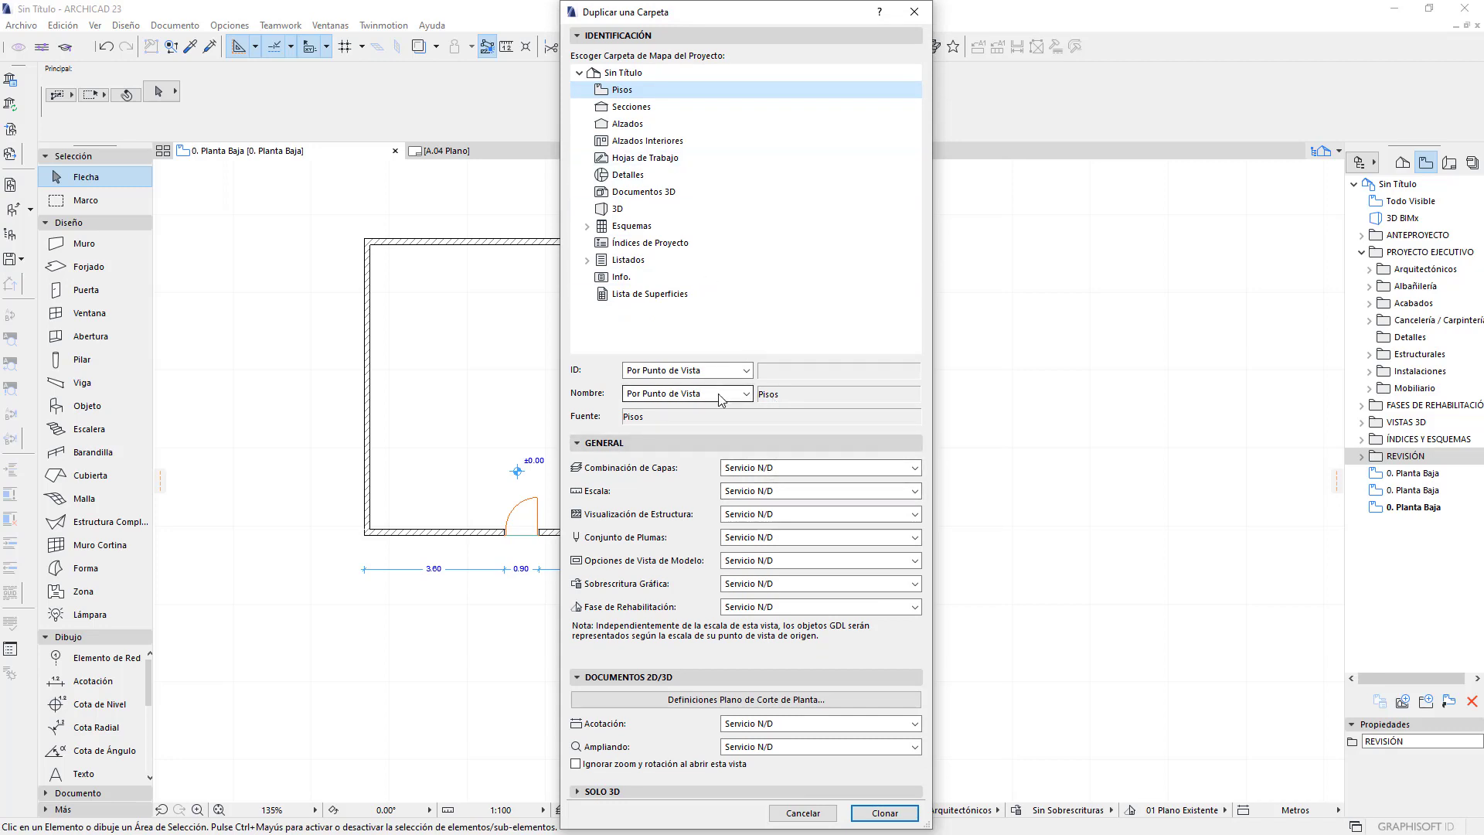
{"action": "left_click", "coordinate": [759, 469]}
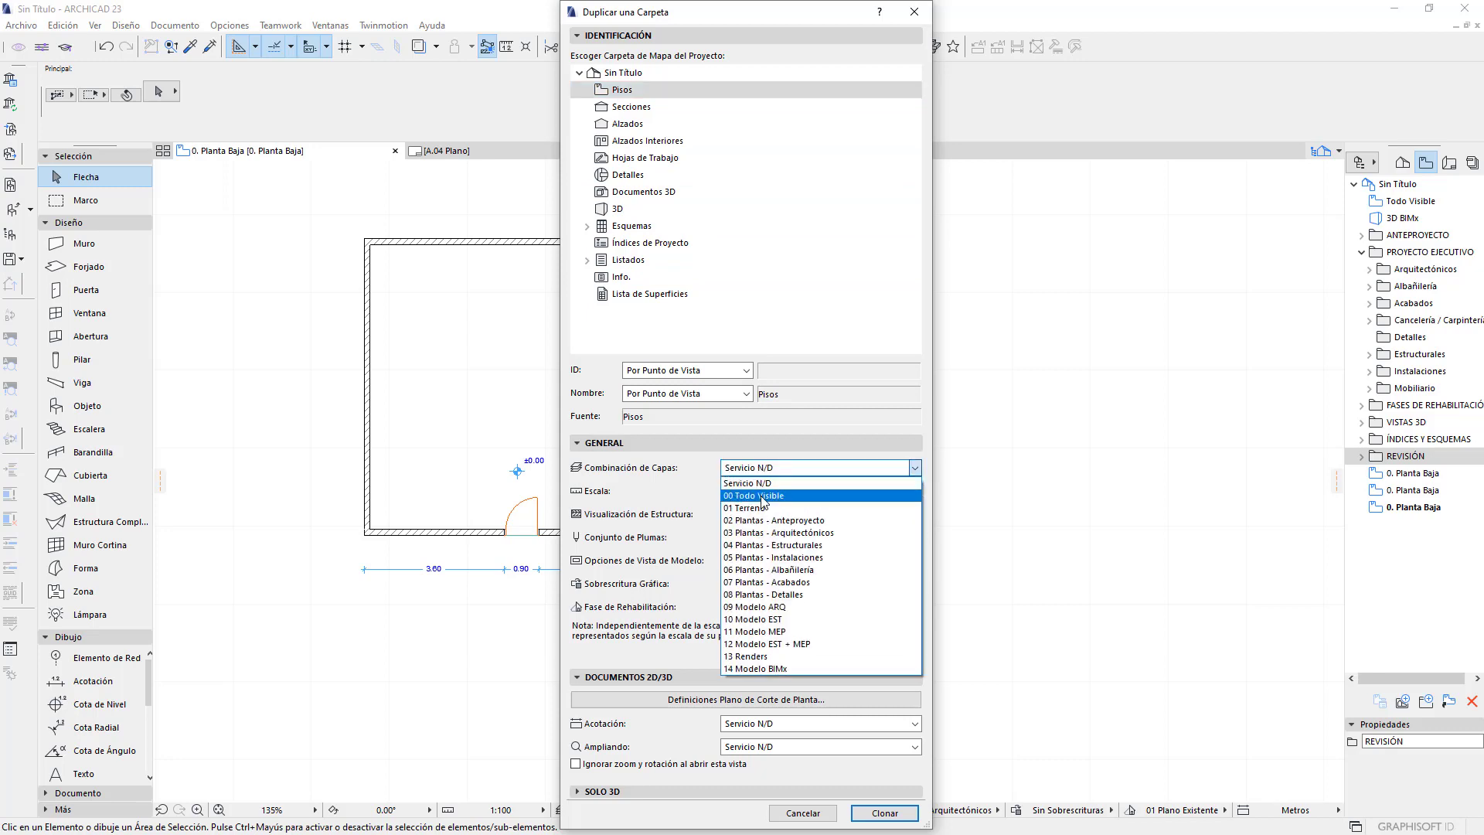
{"action": "left_click", "coordinate": [776, 532]}
{"action": "left_click", "coordinate": [742, 493]}
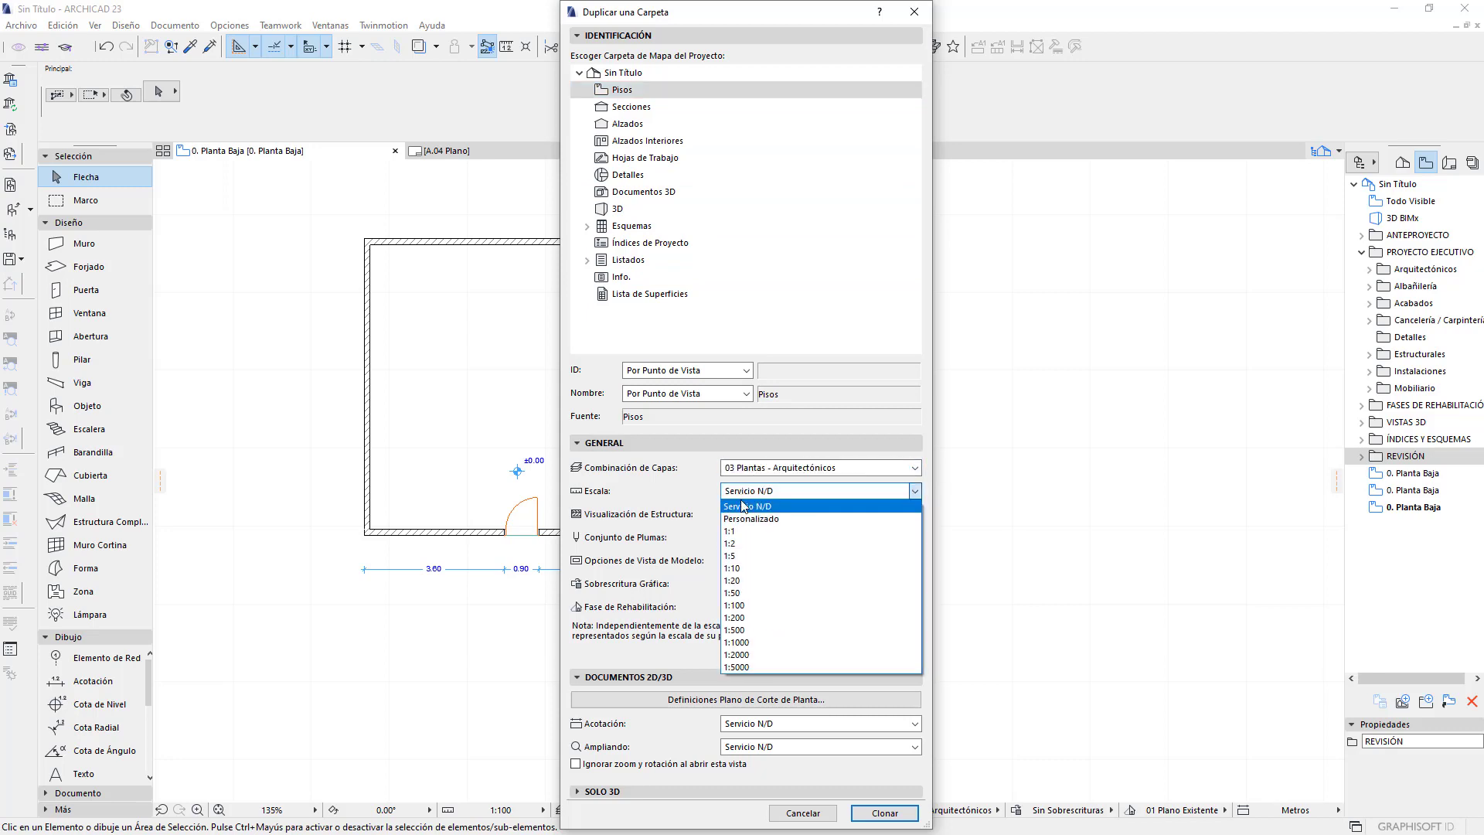
{"action": "left_click", "coordinate": [733, 607]}
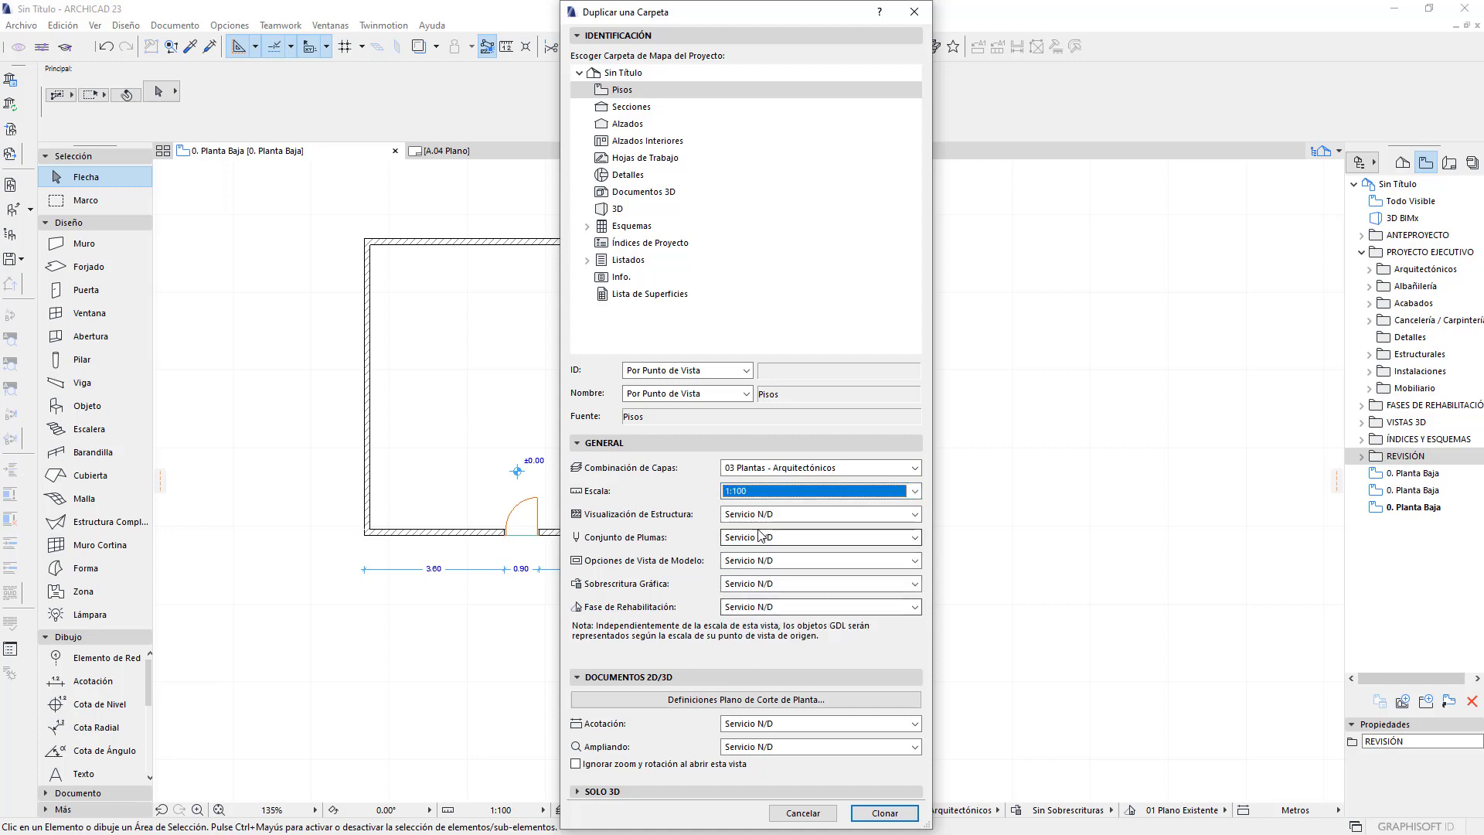
Set Modelo Completo, pen set 03 Planos 1:100, 03 Arquitectónicos model view, Sin Sobrescrituras
{"action": "left_click", "coordinate": [767, 515]}
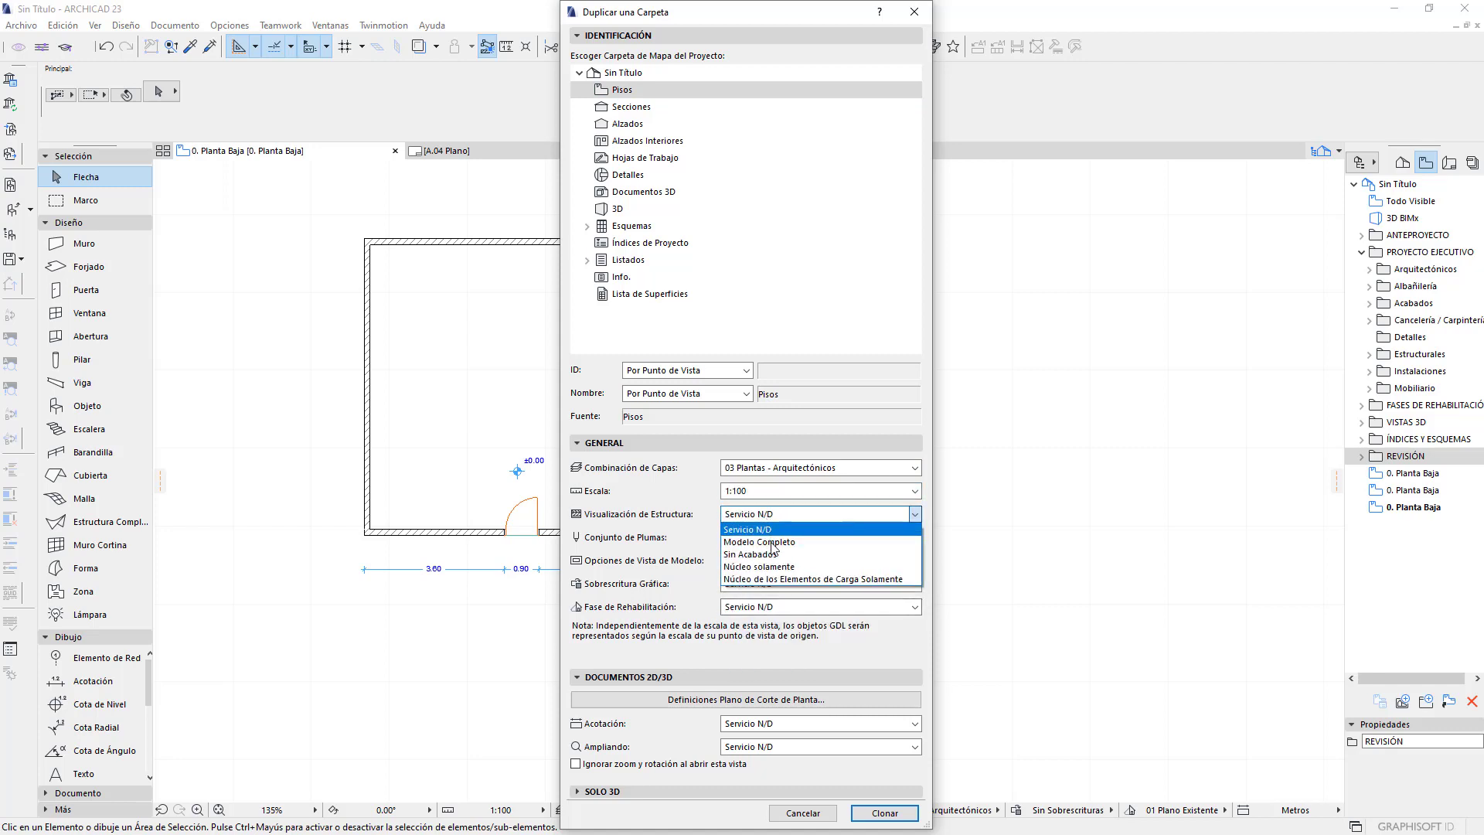
{"action": "left_click", "coordinate": [774, 542]}
{"action": "left_click", "coordinate": [760, 538]}
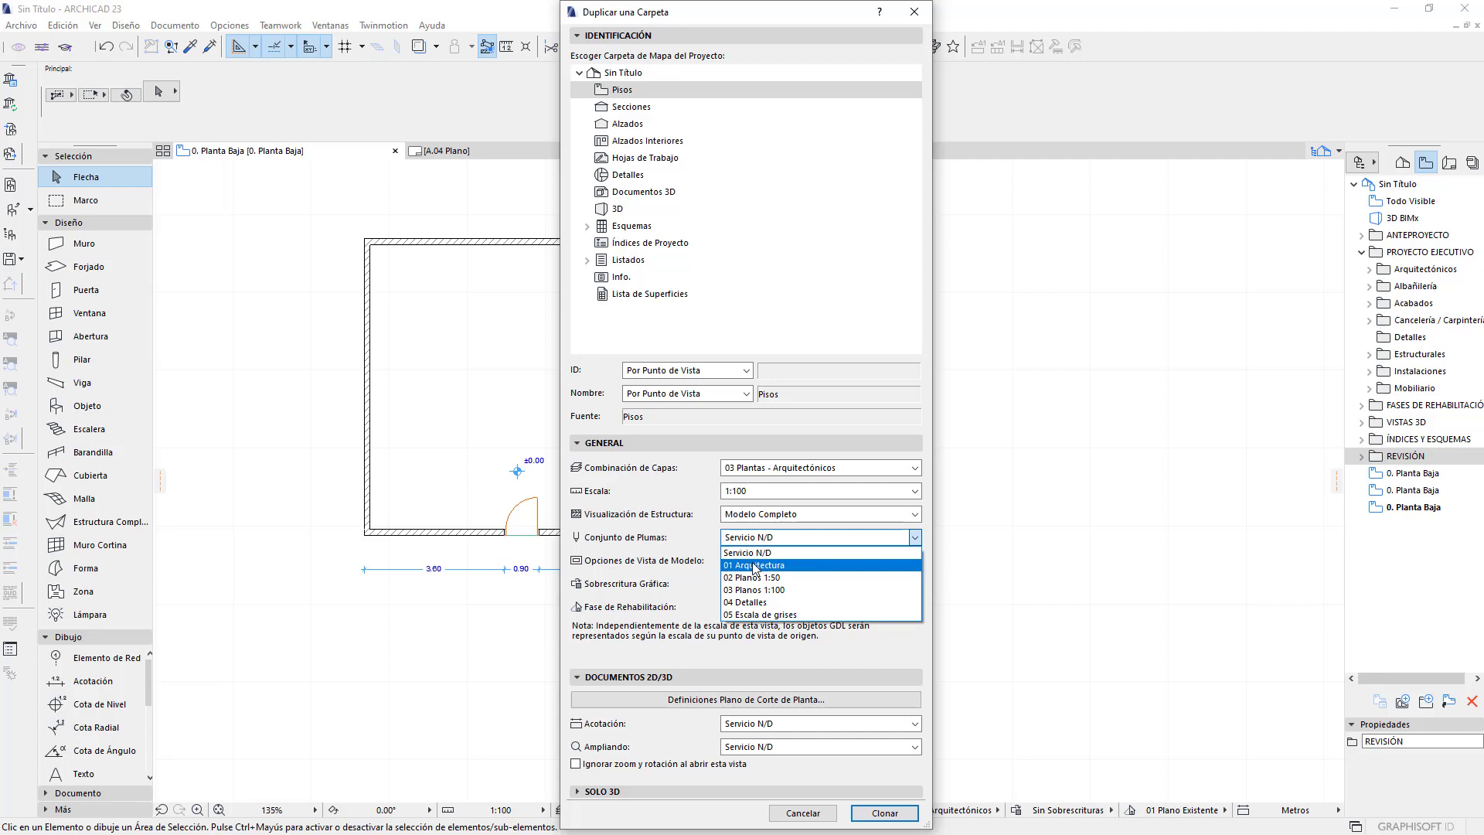
{"action": "left_click", "coordinate": [754, 590]}
{"action": "left_click", "coordinate": [757, 559]}
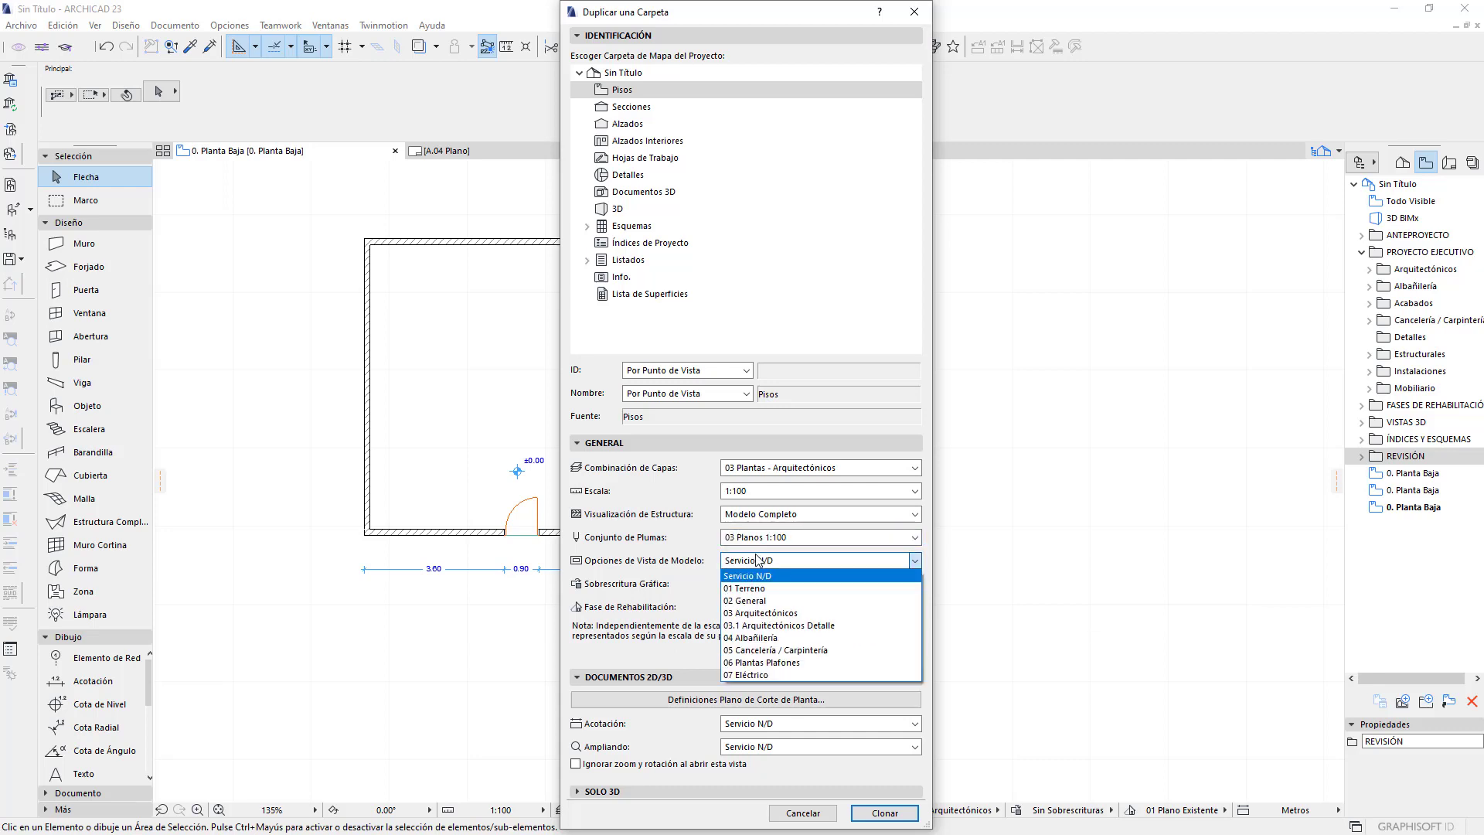
{"action": "left_click", "coordinate": [768, 614]}
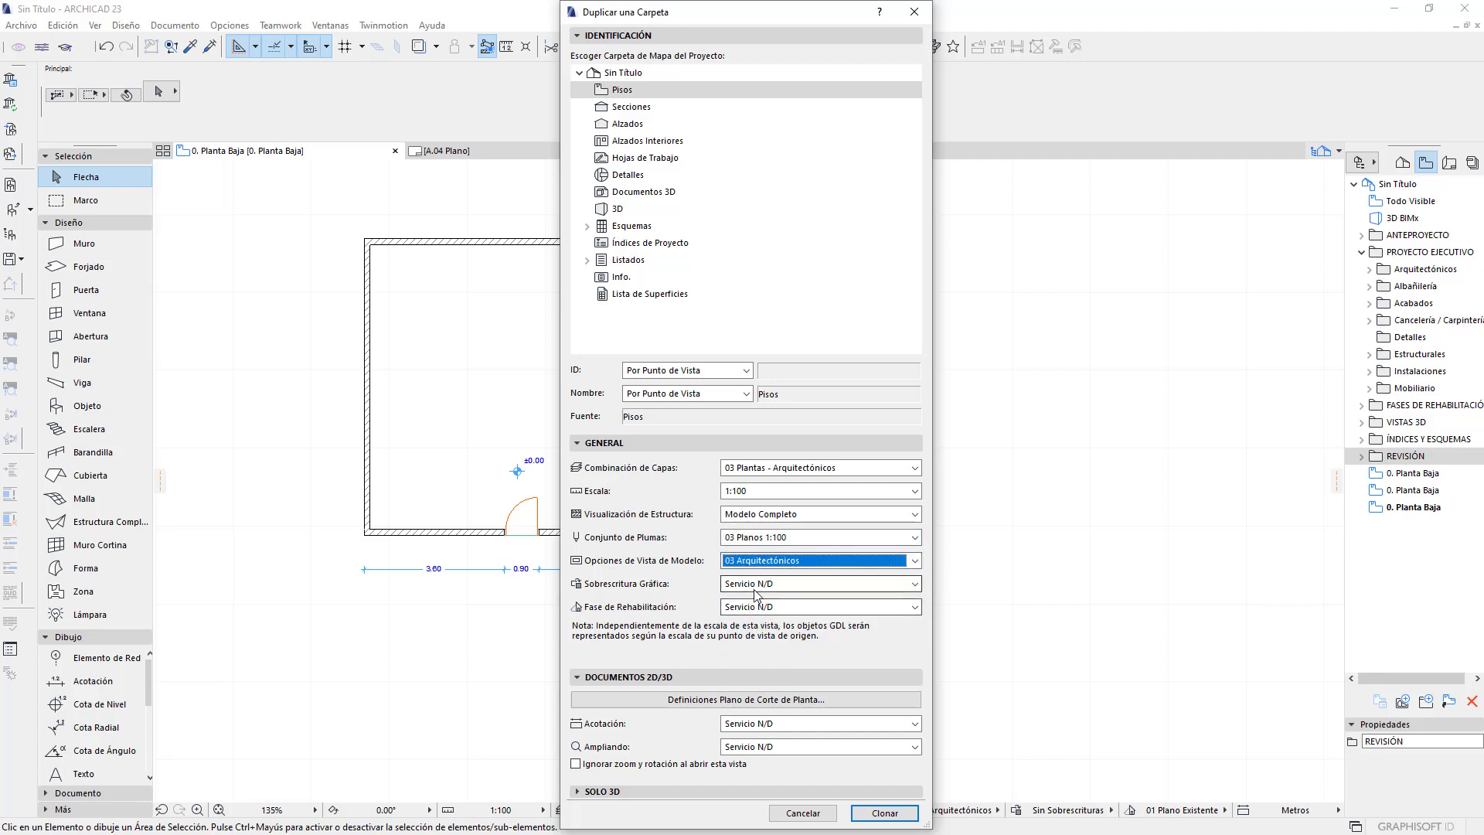
{"action": "left_click", "coordinate": [756, 585]}
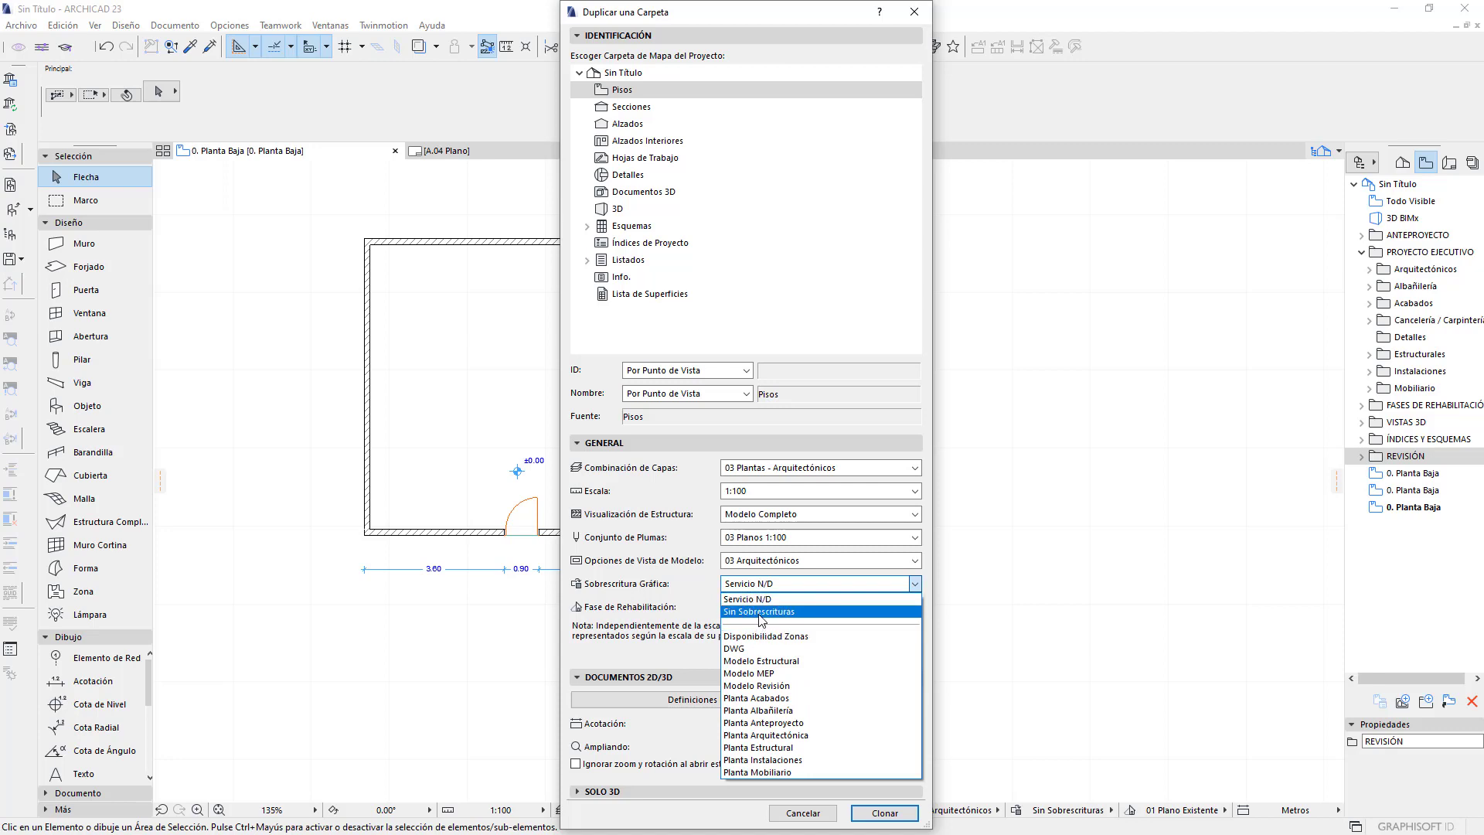
{"action": "left_click", "coordinate": [757, 613]}
Keep Servicio N/D, set Metros dimensions and Optimizar zoom, then clone the folder
{"action": "left_click", "coordinate": [749, 608]}
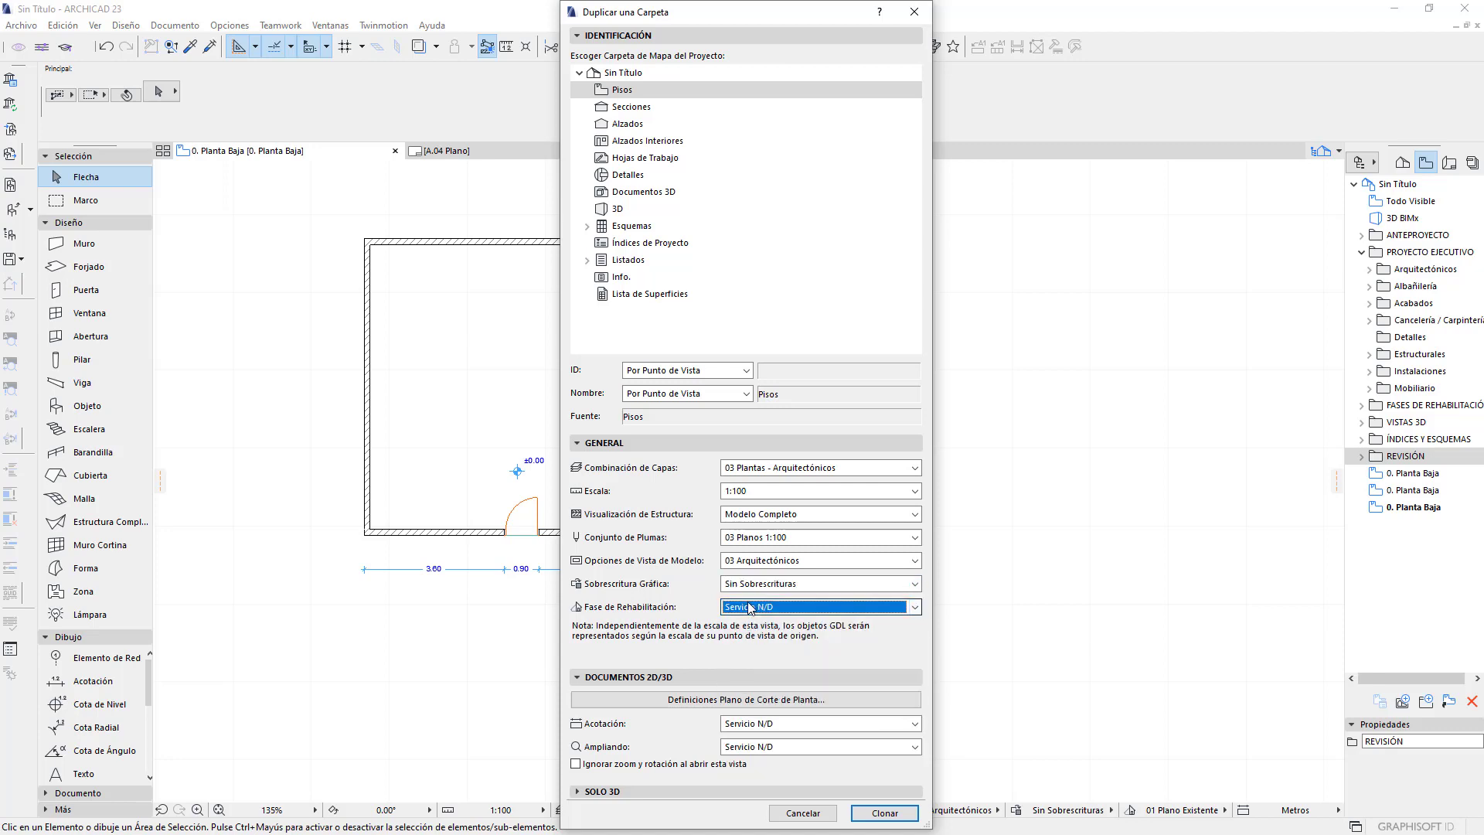
{"action": "left_click", "coordinate": [765, 724]}
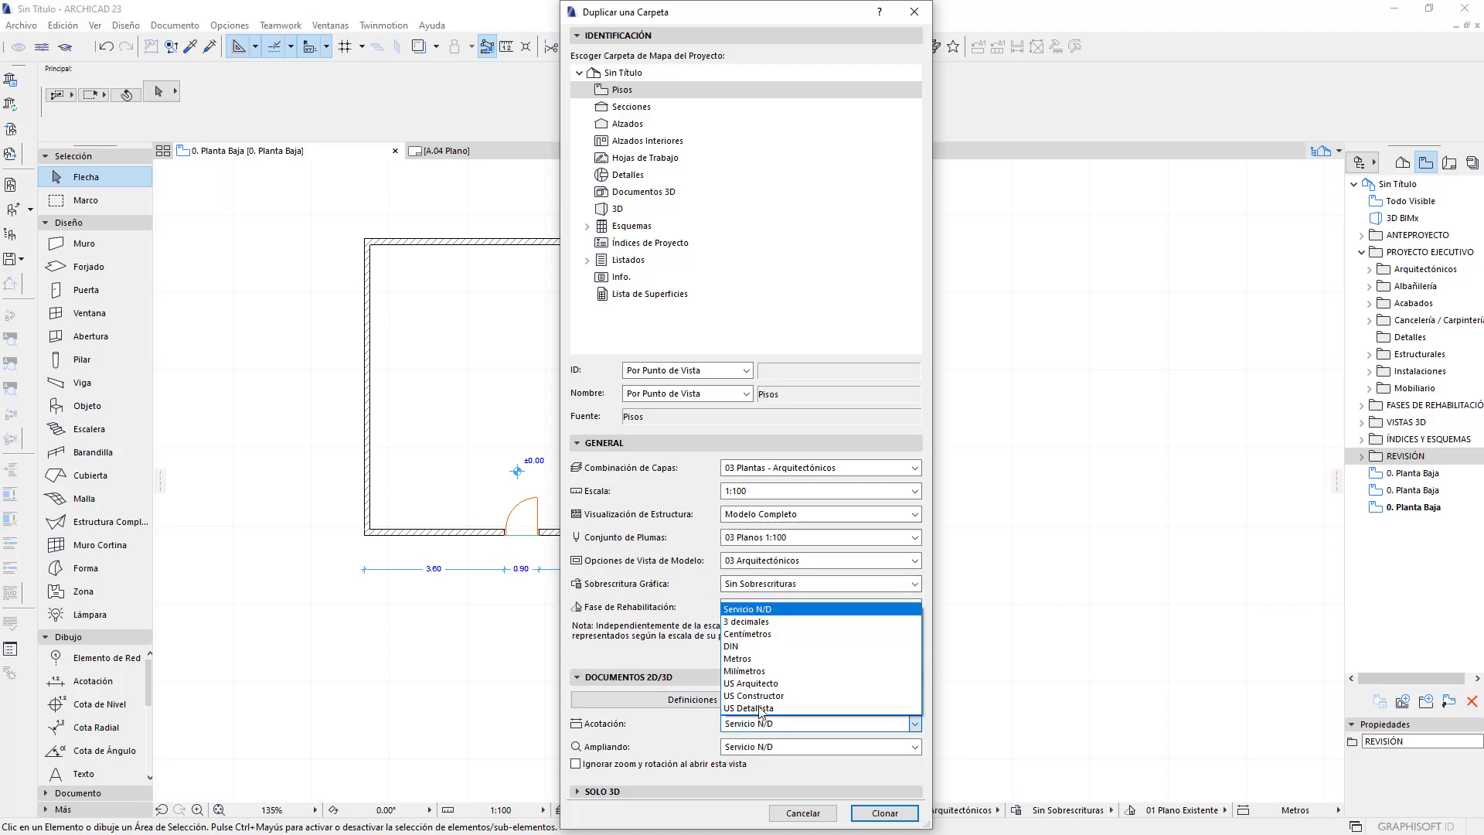
{"action": "left_click", "coordinate": [788, 659]}
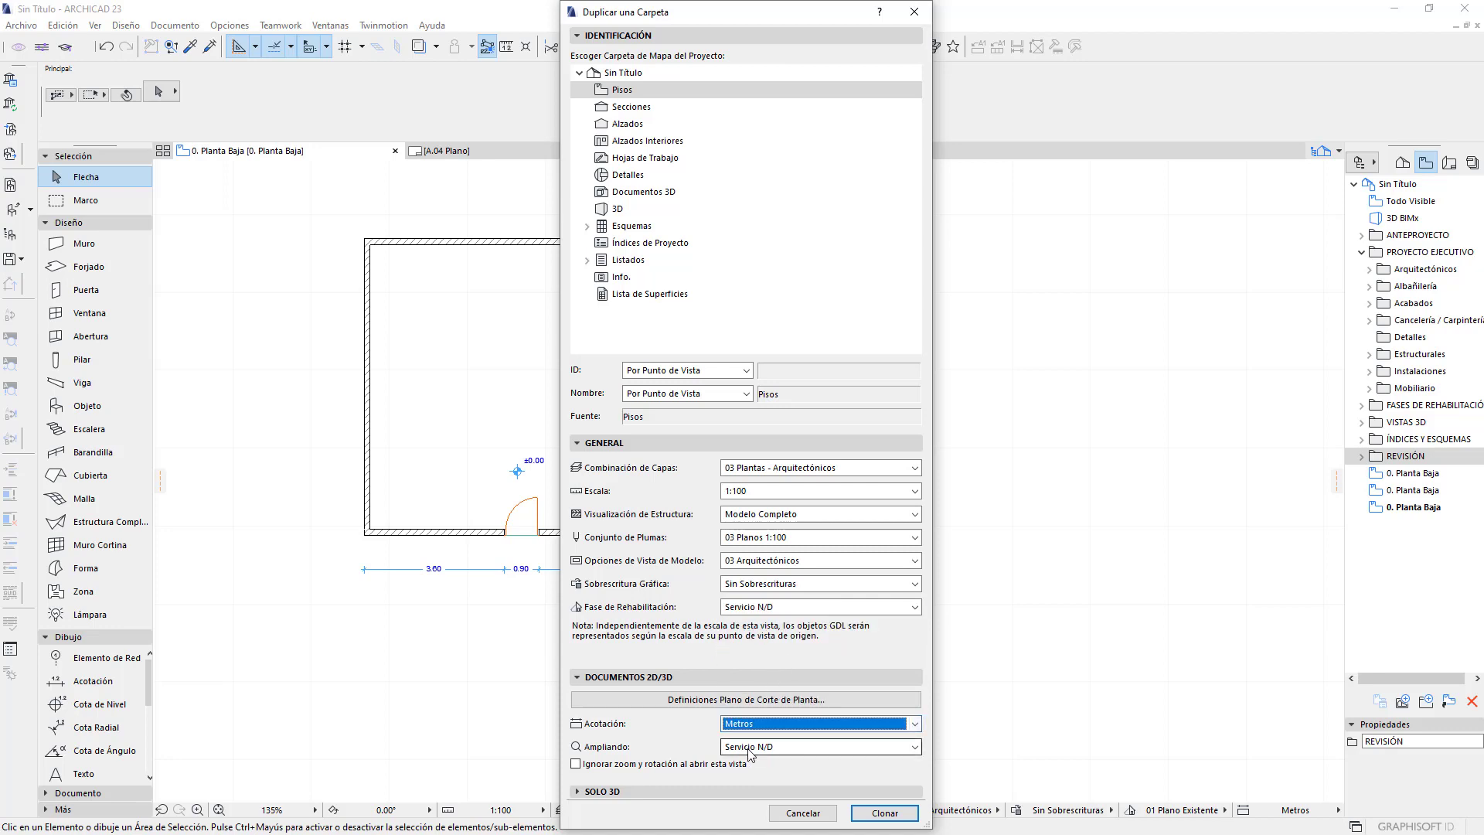
{"action": "left_click", "coordinate": [750, 747]}
{"action": "left_click", "coordinate": [744, 766]}
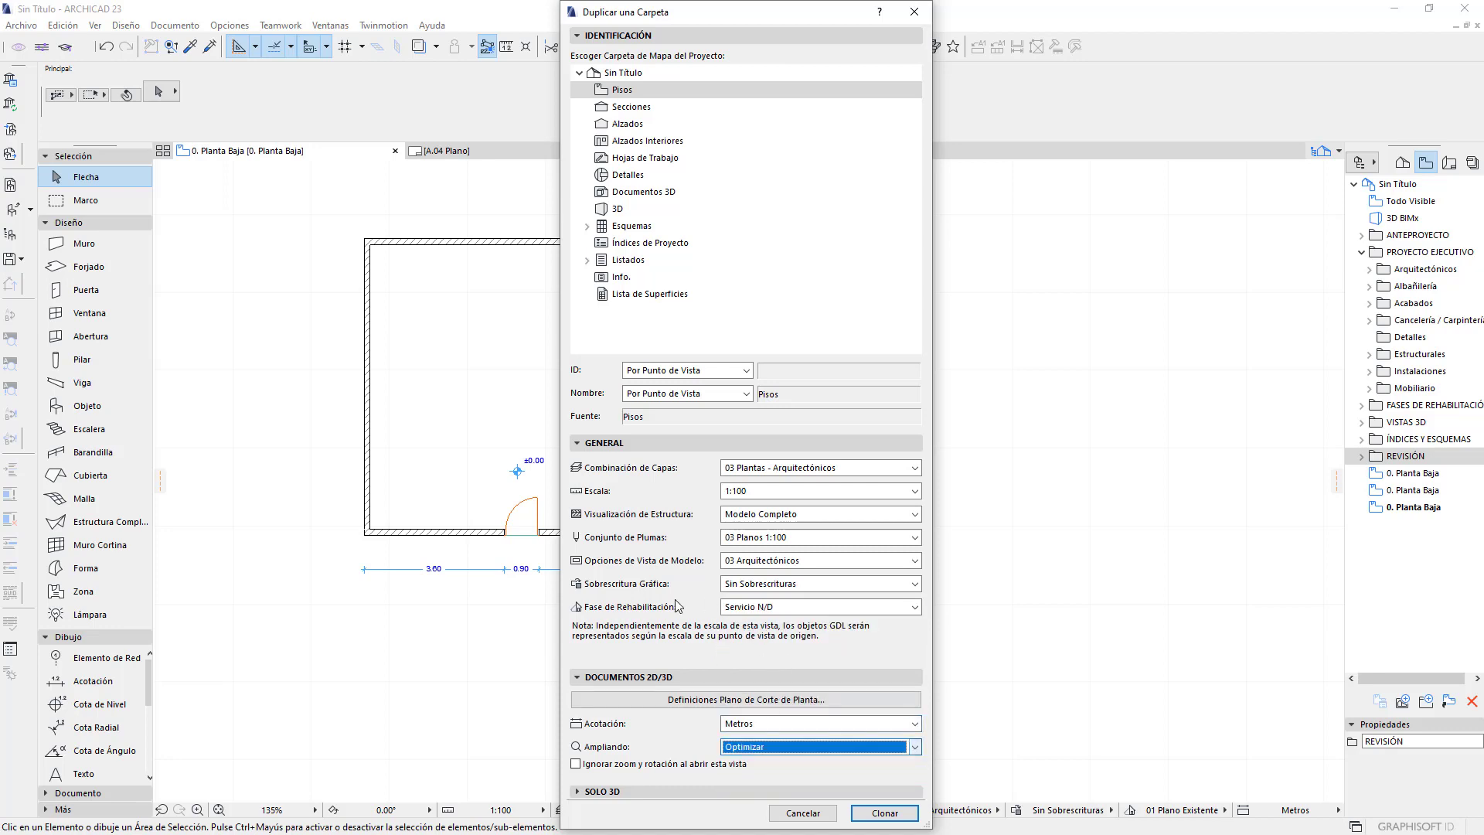
{"action": "left_click", "coordinate": [896, 819]}
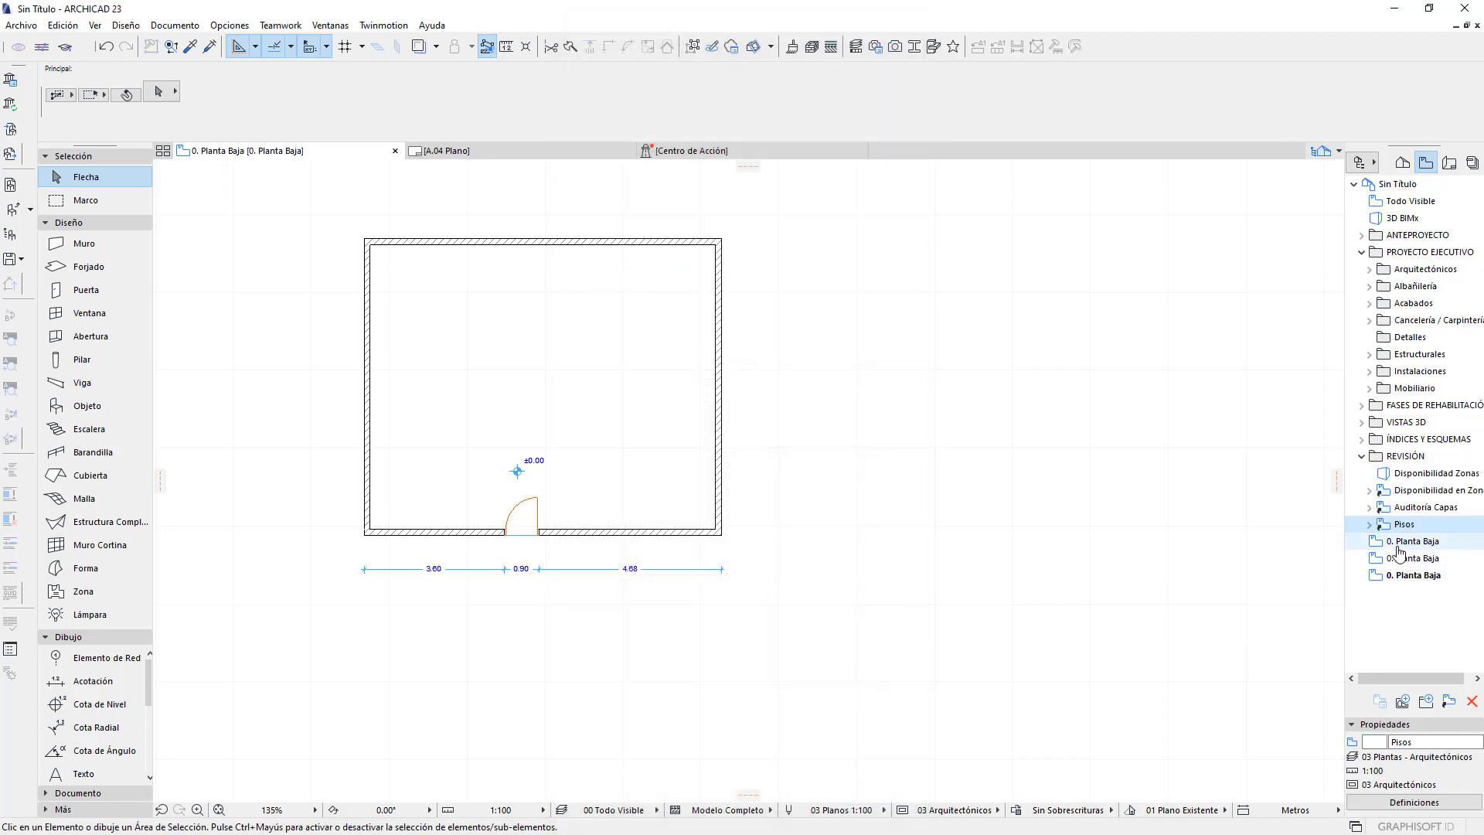
Expand the cloned Pisos folder, select 0. Planta Baja and review its view settings without changes
{"action": "left_click", "coordinate": [1370, 524]}
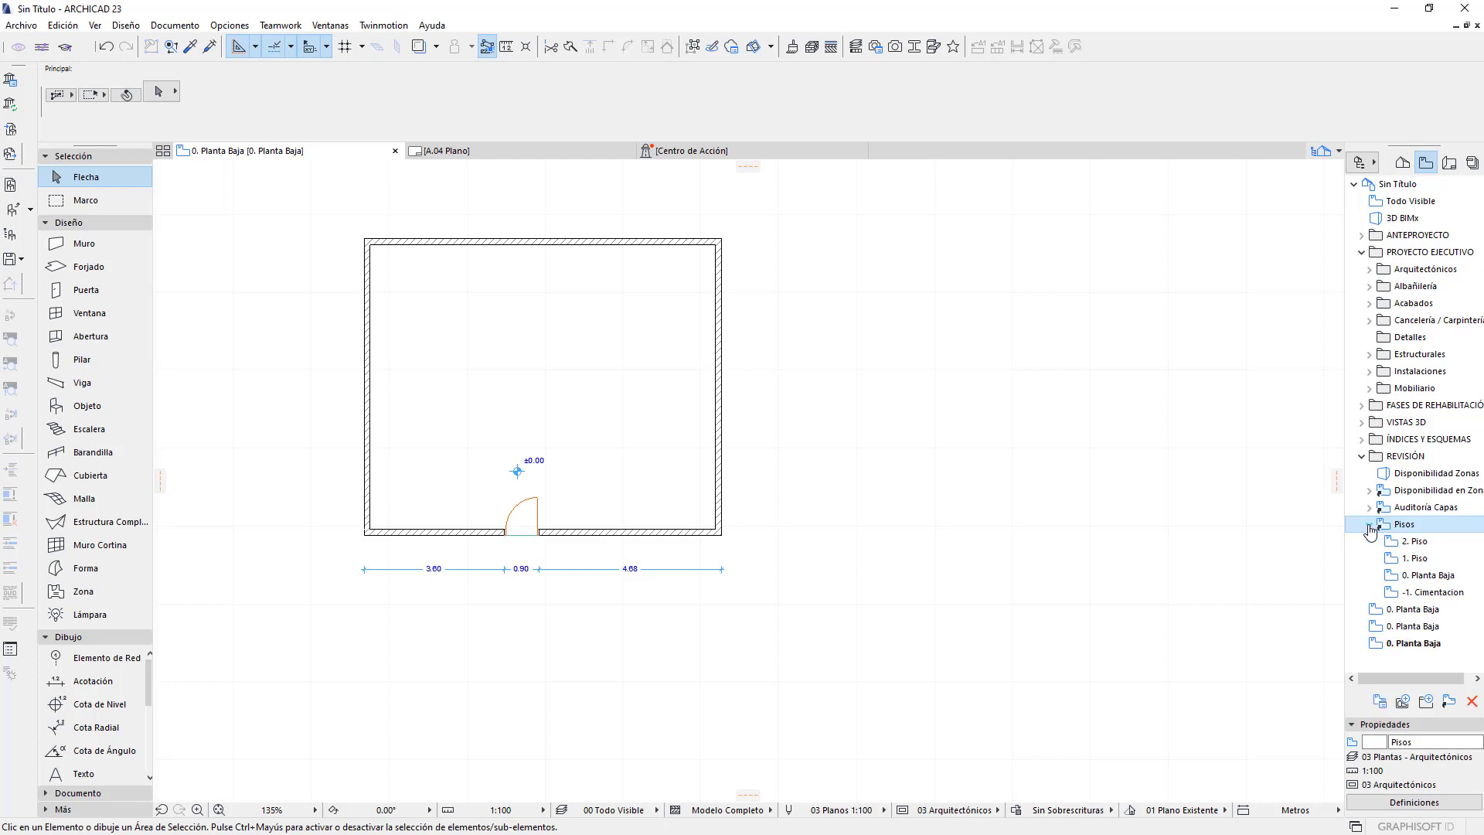
{"action": "left_click", "coordinate": [1420, 541]}
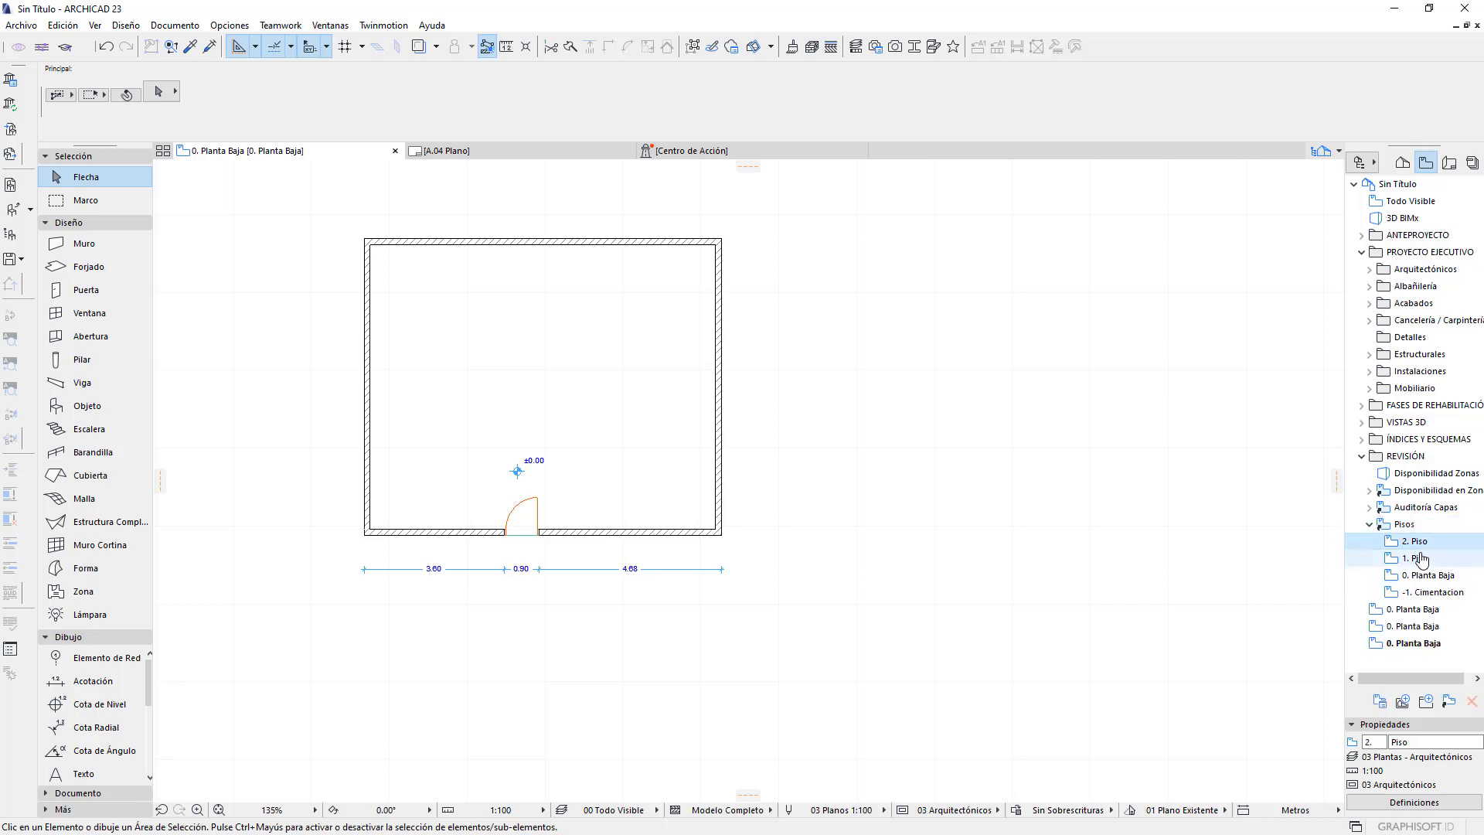
{"action": "left_click", "coordinate": [1416, 580]}
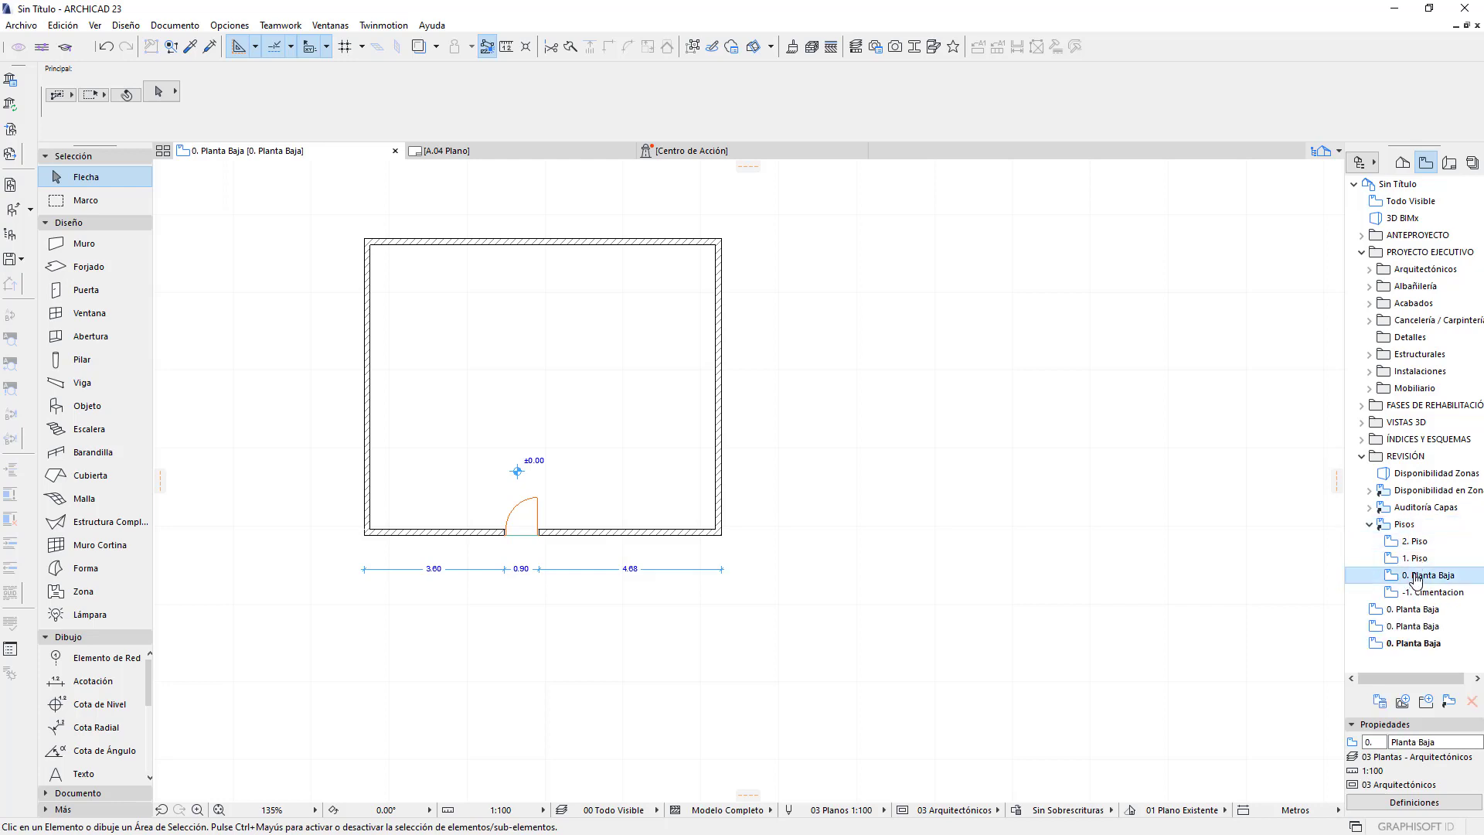
{"action": "left_click", "coordinate": [1398, 802]}
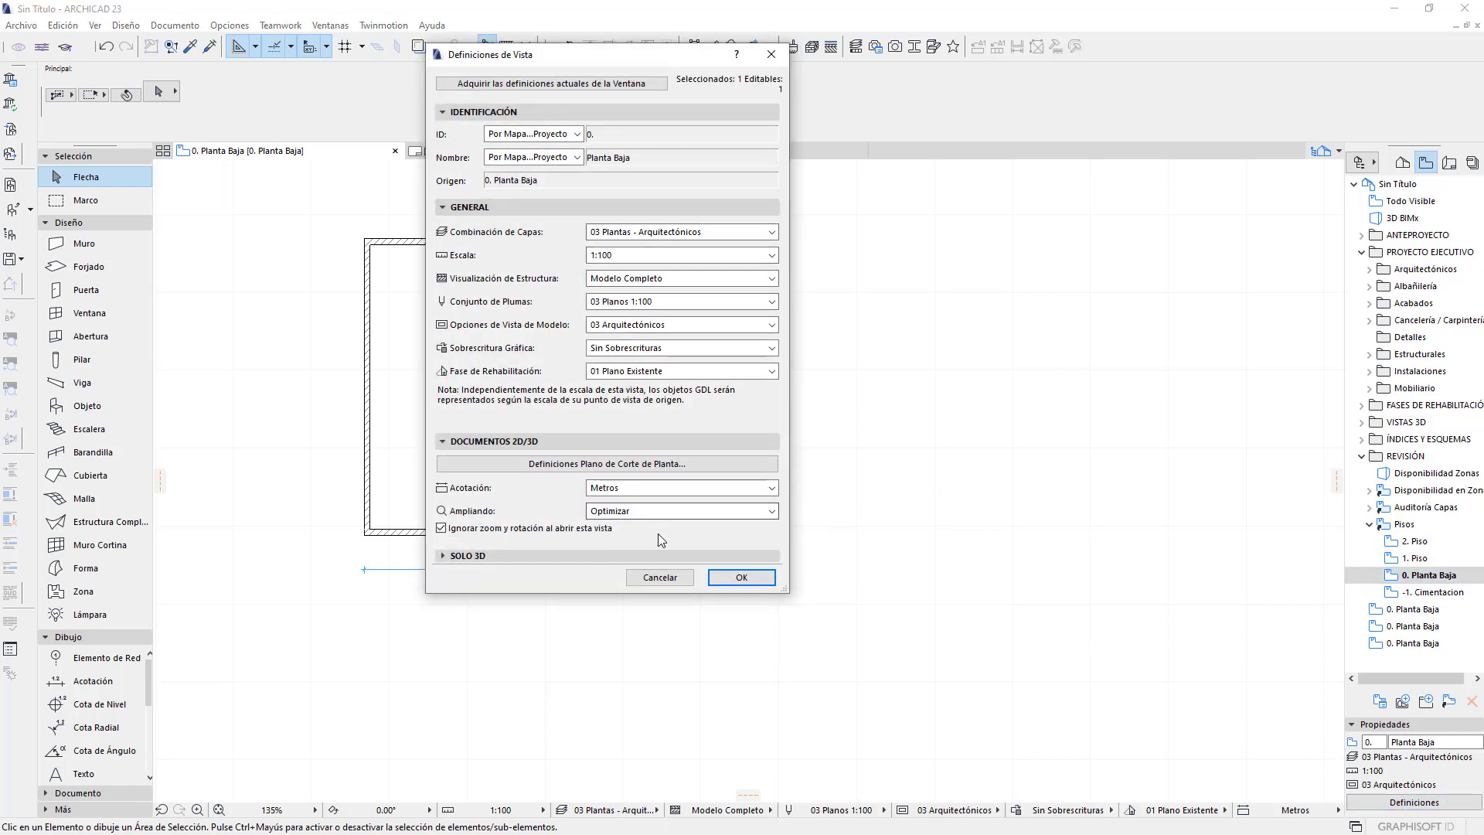
{"action": "left_click", "coordinate": [660, 577]}
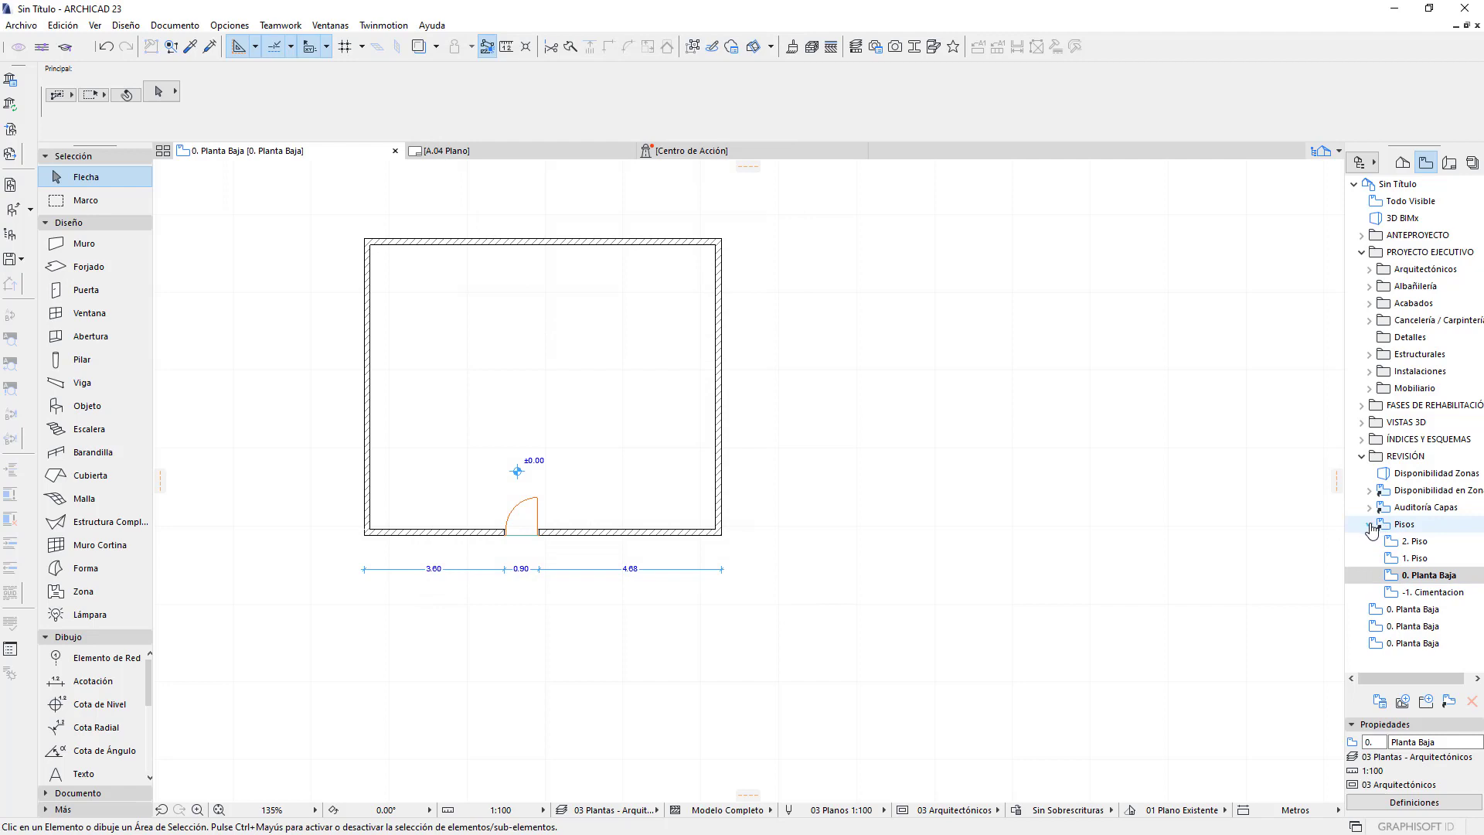
{"action": "left_click", "coordinate": [1370, 525]}
{"action": "left_click", "coordinate": [1370, 525]}
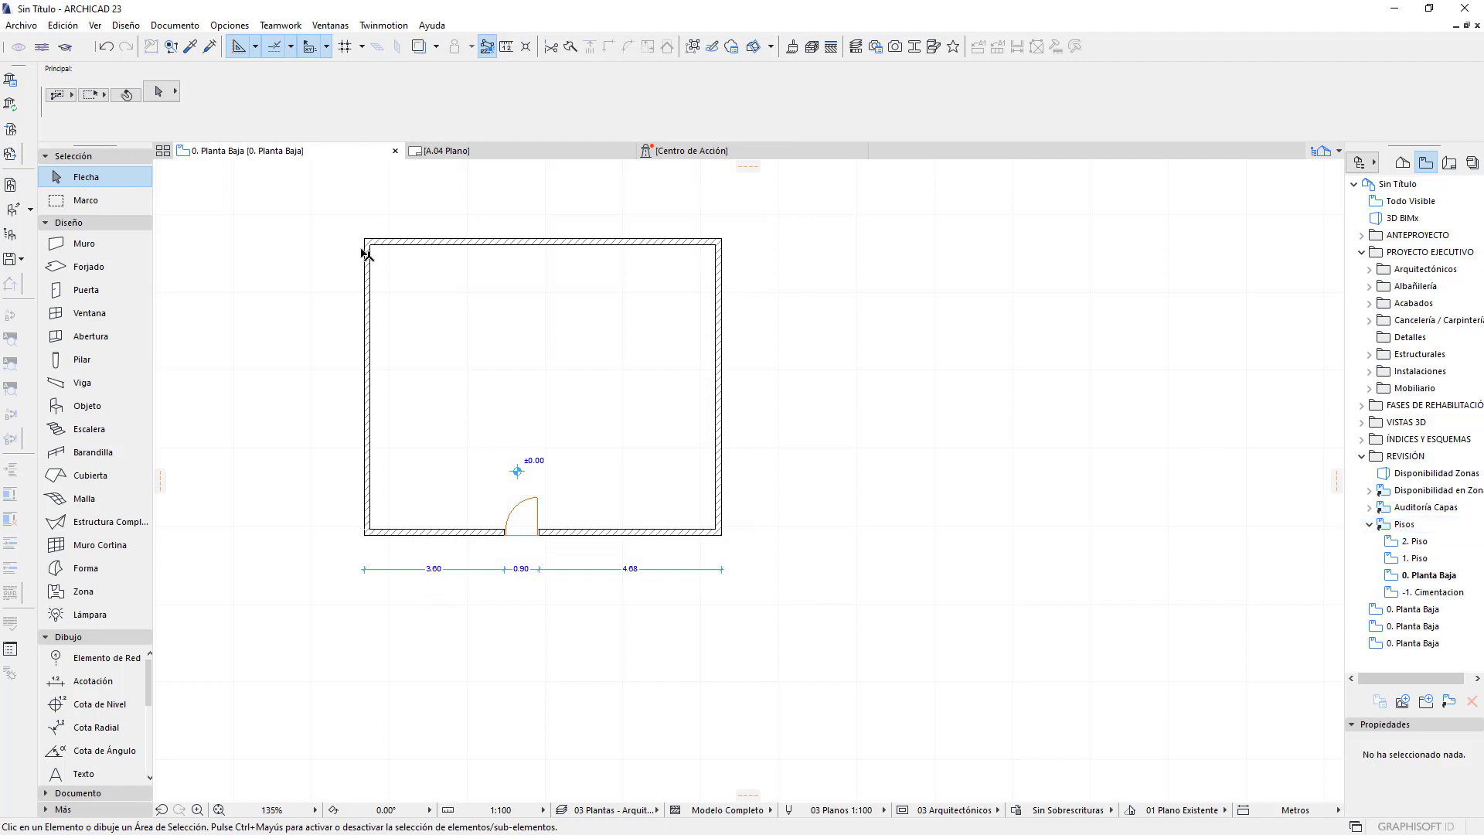
Create two new storeys, 3. piso and 4. piso, from the Project Map's Pisos list
{"action": "left_click", "coordinate": [1403, 162]}
{"action": "double_click", "coordinate": [1422, 252]}
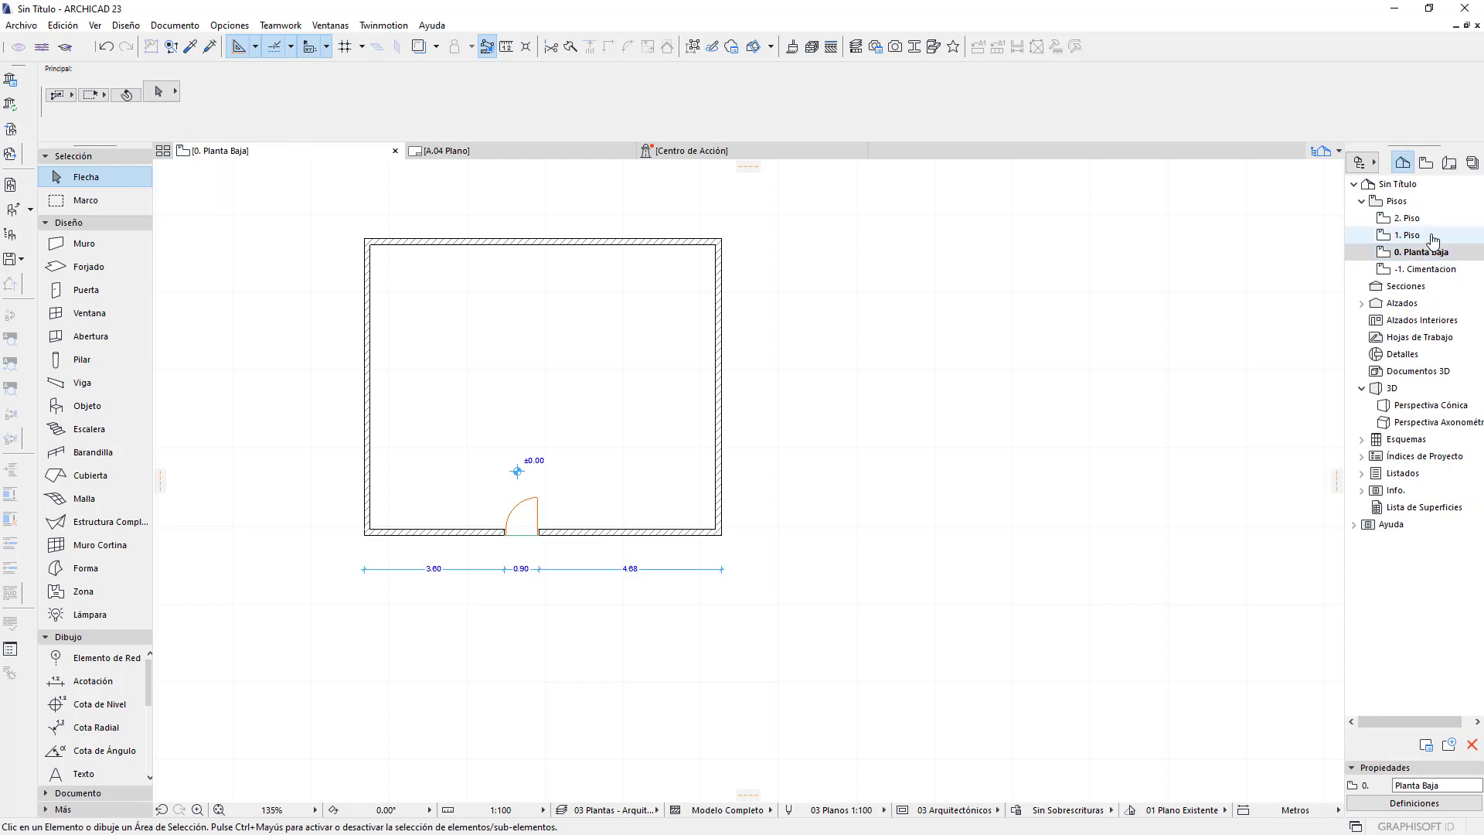
{"action": "right_click", "coordinate": [1391, 200]}
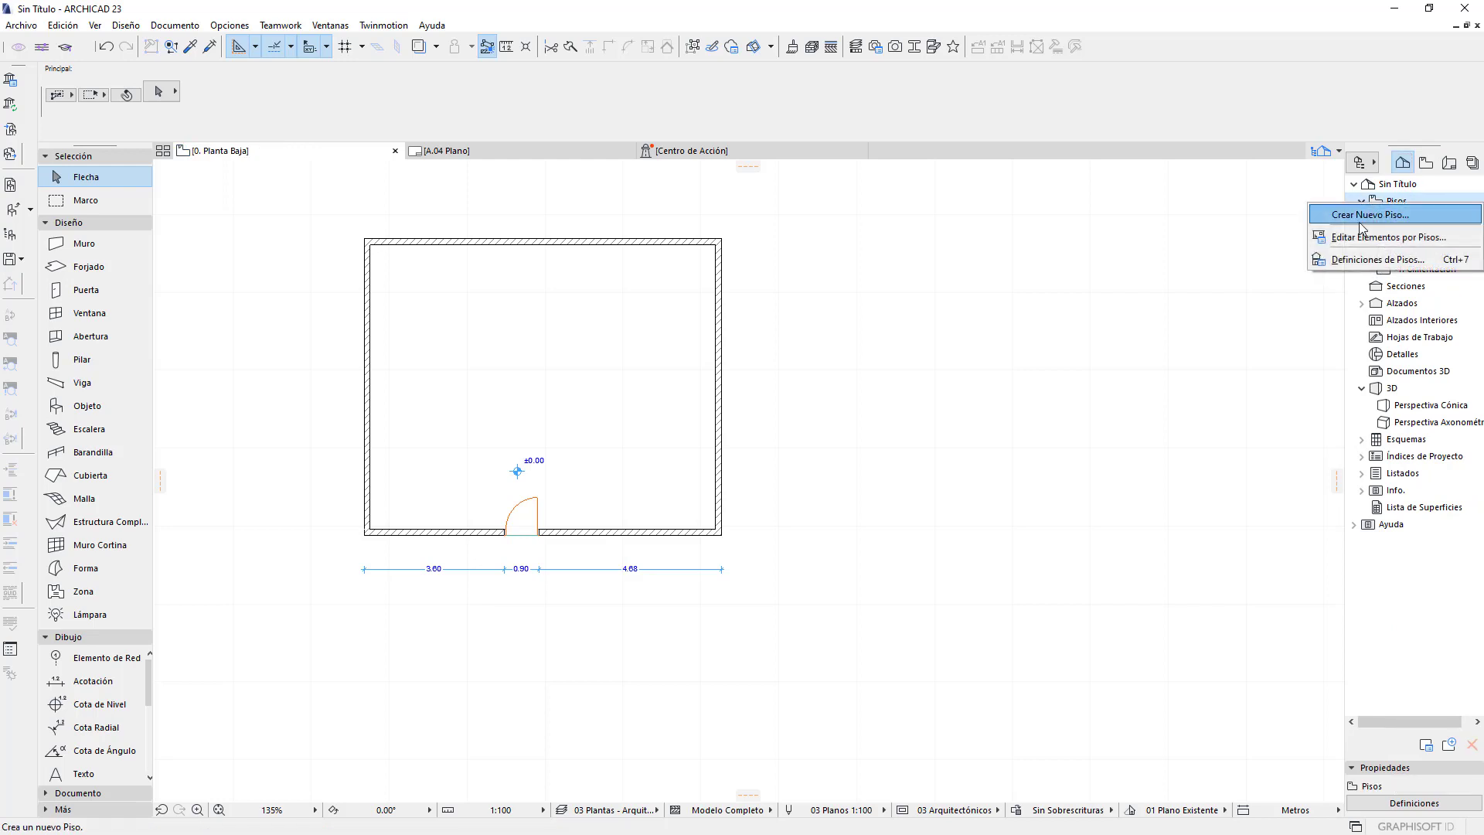
{"action": "left_click", "coordinate": [1357, 218]}
{"action": "type", "text": "piso"}
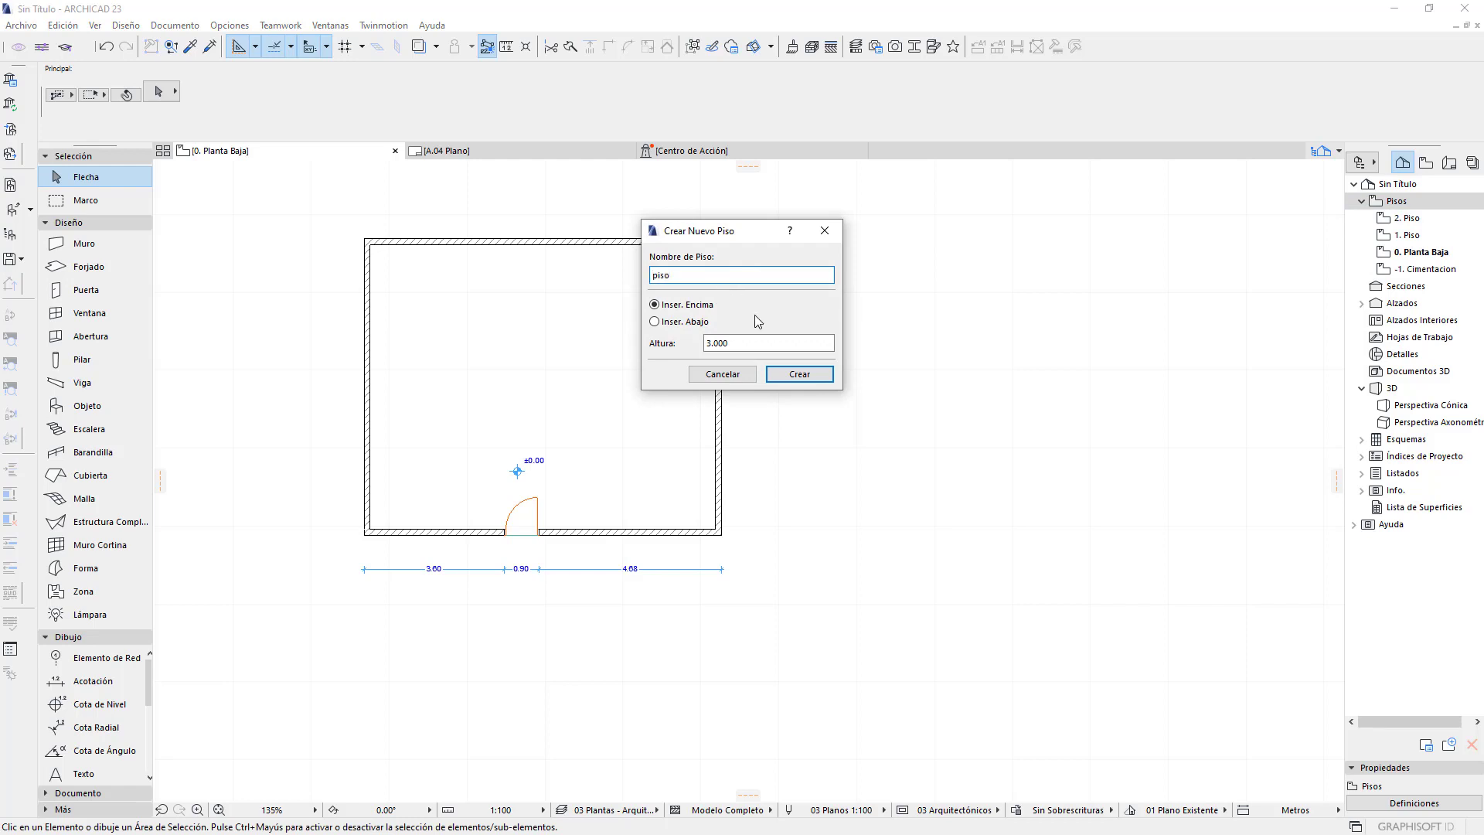
{"action": "left_click", "coordinate": [808, 374]}
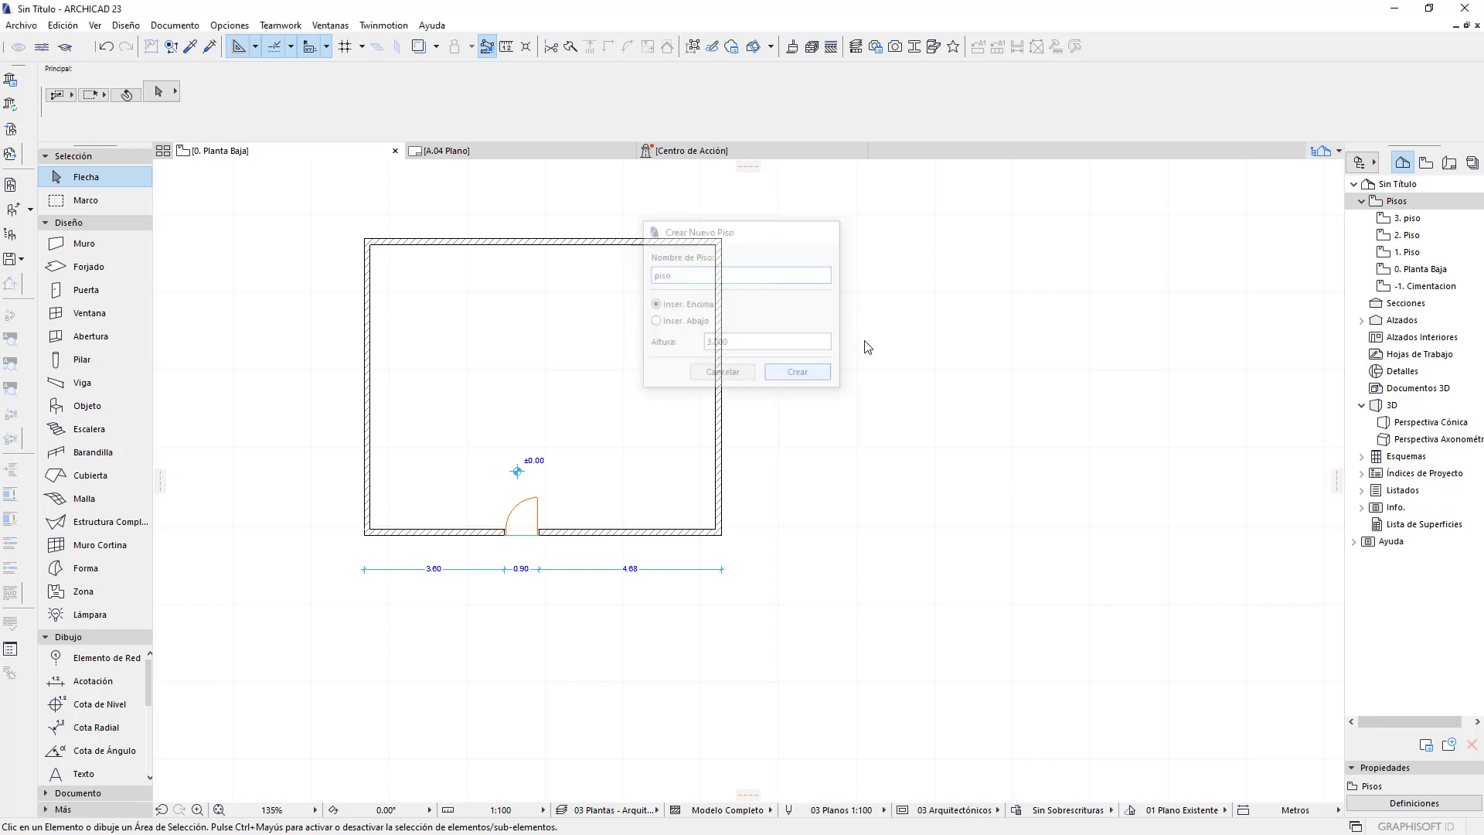
{"action": "right_click", "coordinate": [1398, 201]}
{"action": "left_click", "coordinate": [1358, 216]}
{"action": "type", "text": "piso"}
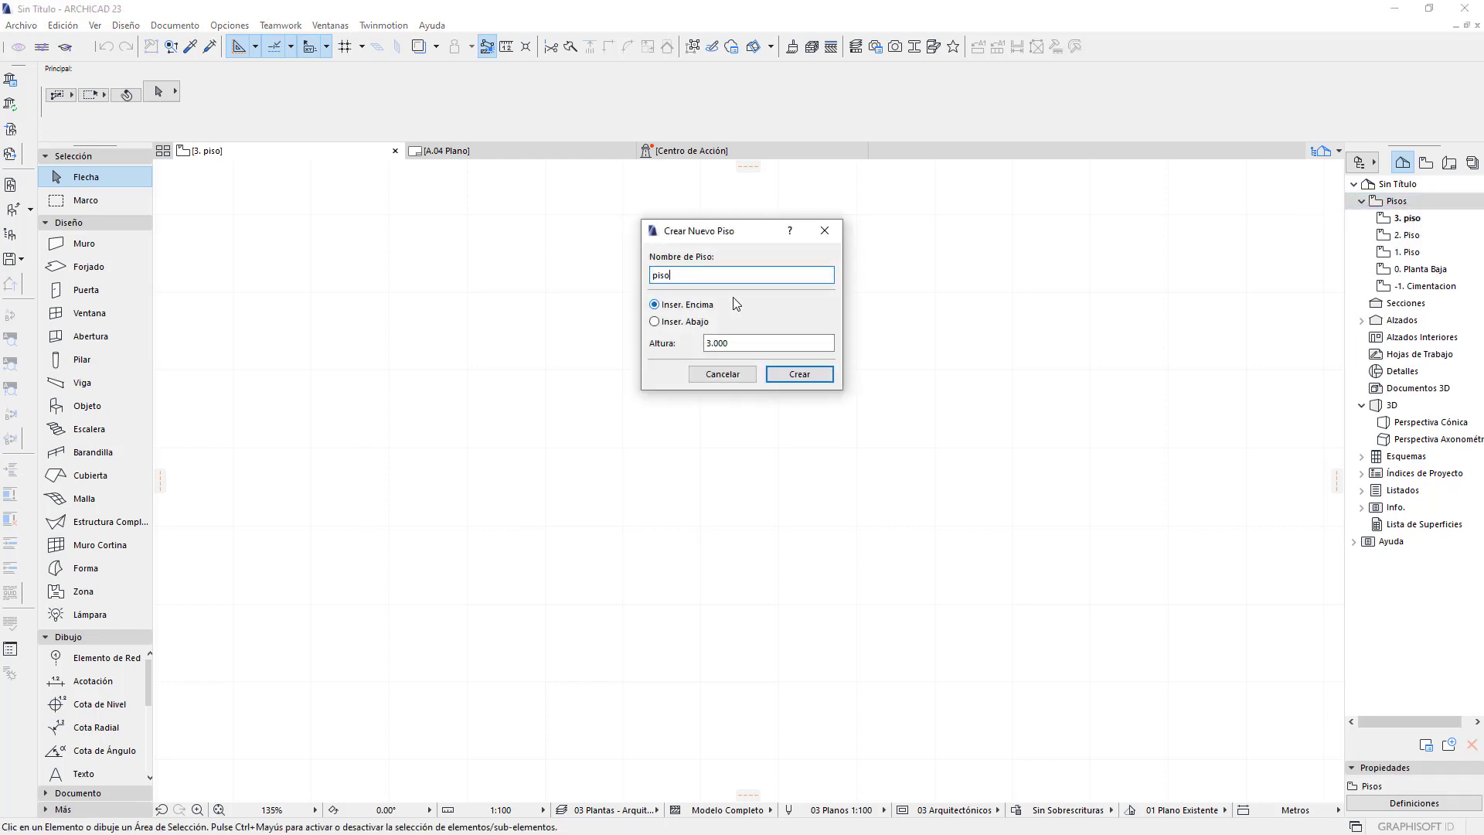
{"action": "left_click", "coordinate": [795, 376]}
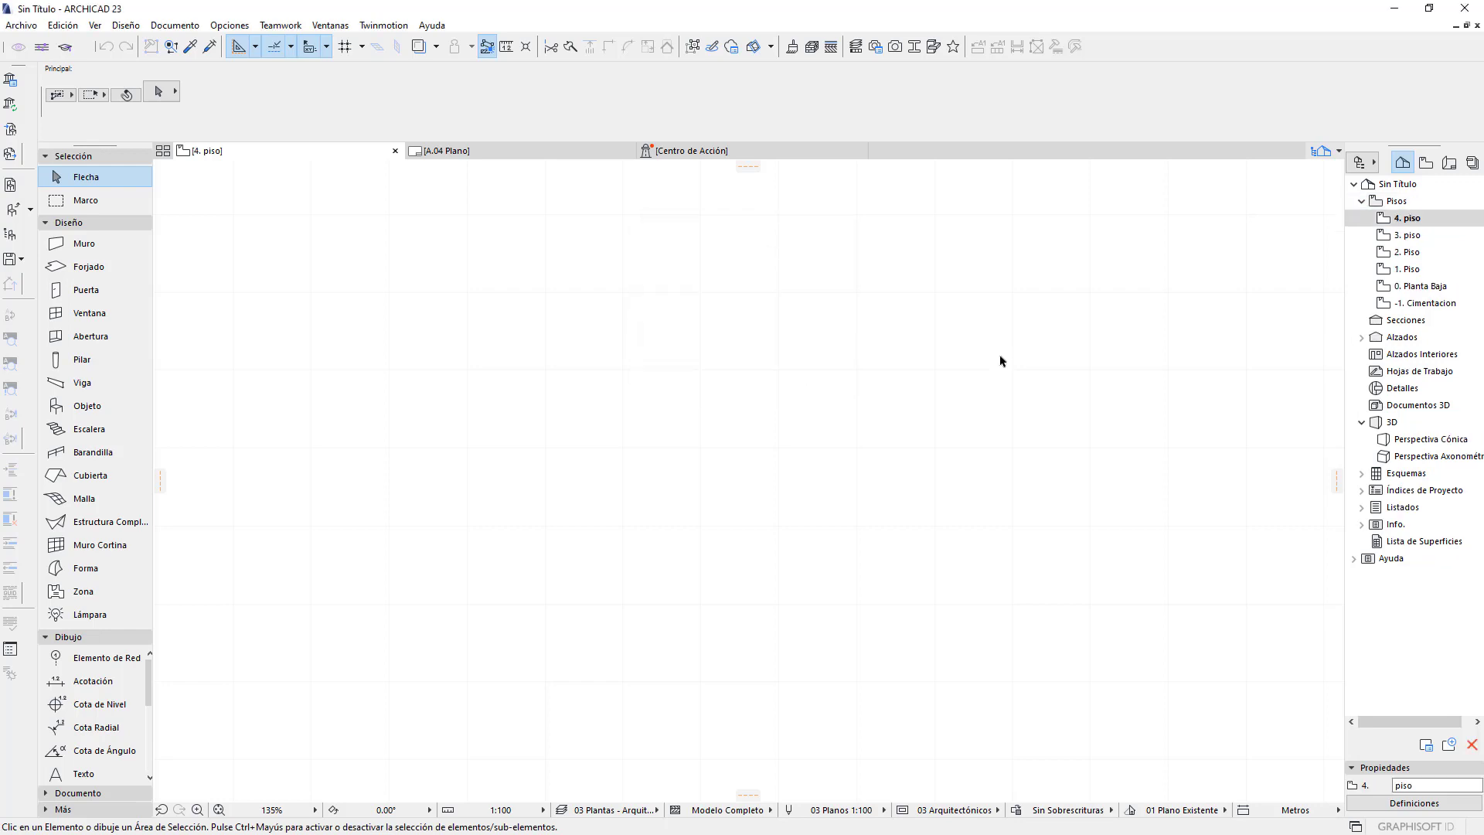
{"action": "left_click", "coordinate": [1427, 163]}
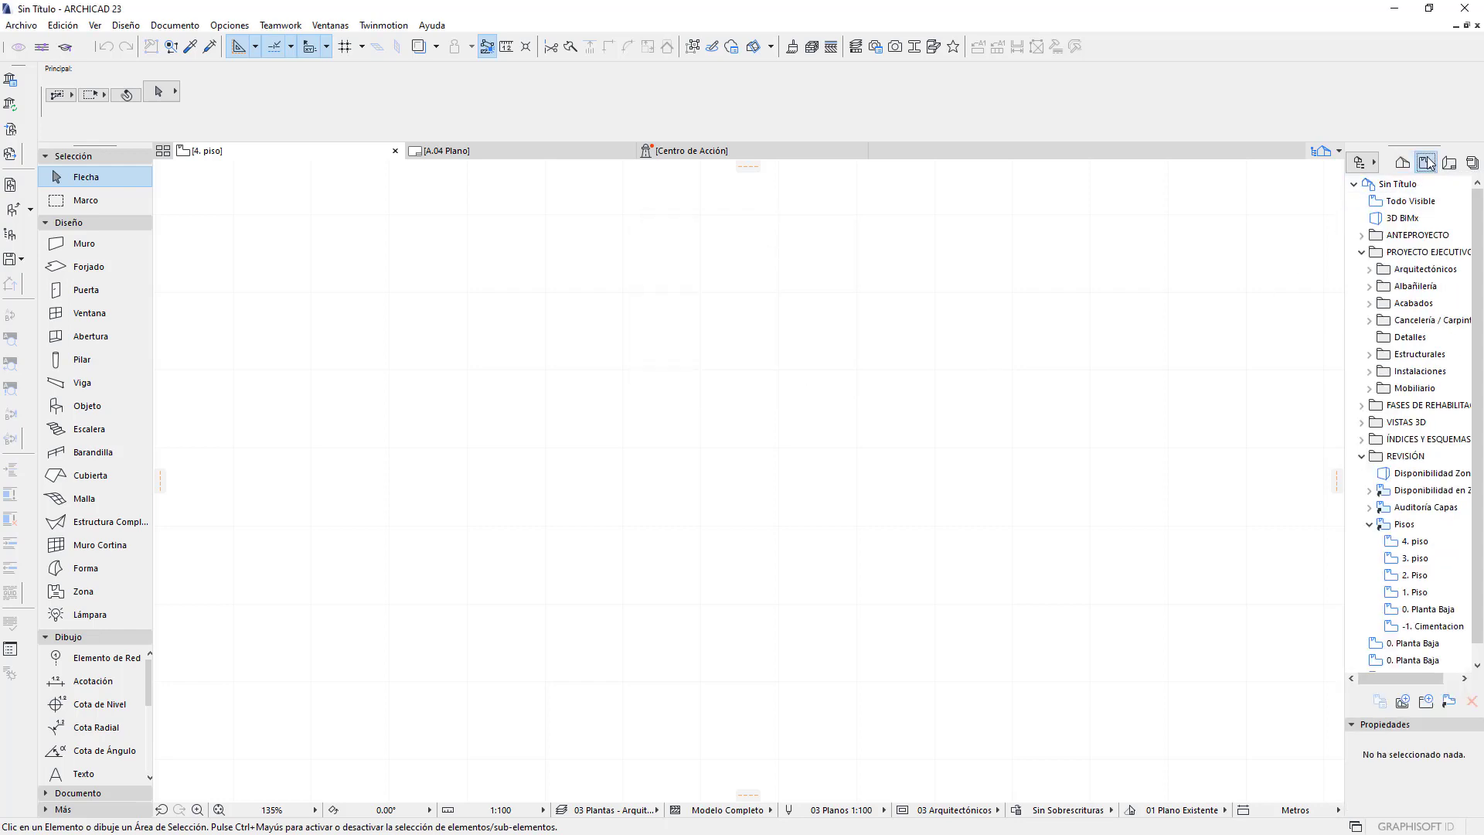
{"action": "left_click", "coordinate": [1413, 544]}
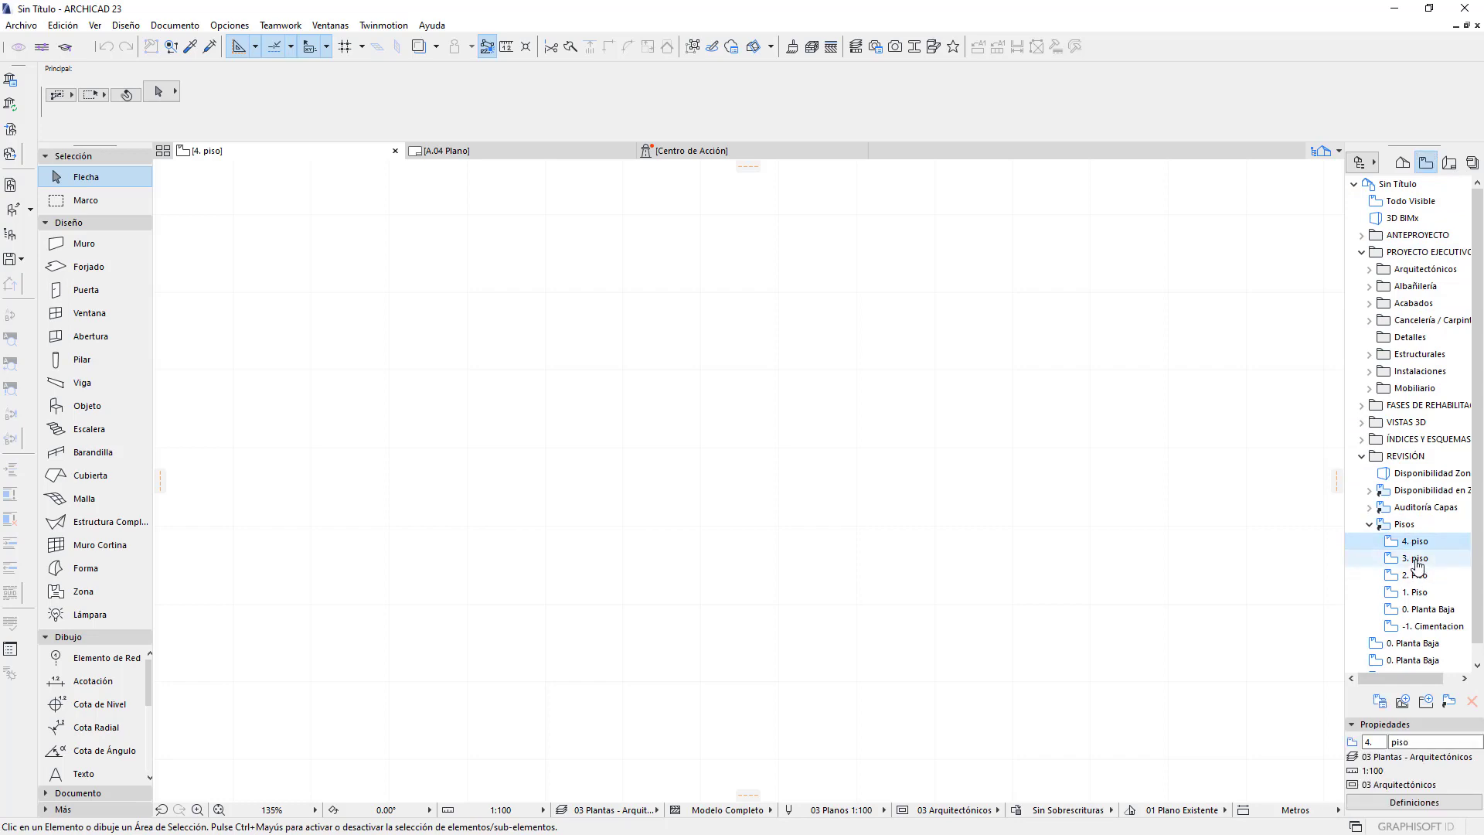
{"action": "left_click", "coordinate": [1417, 564]}
{"action": "left_click", "coordinate": [1427, 543]}
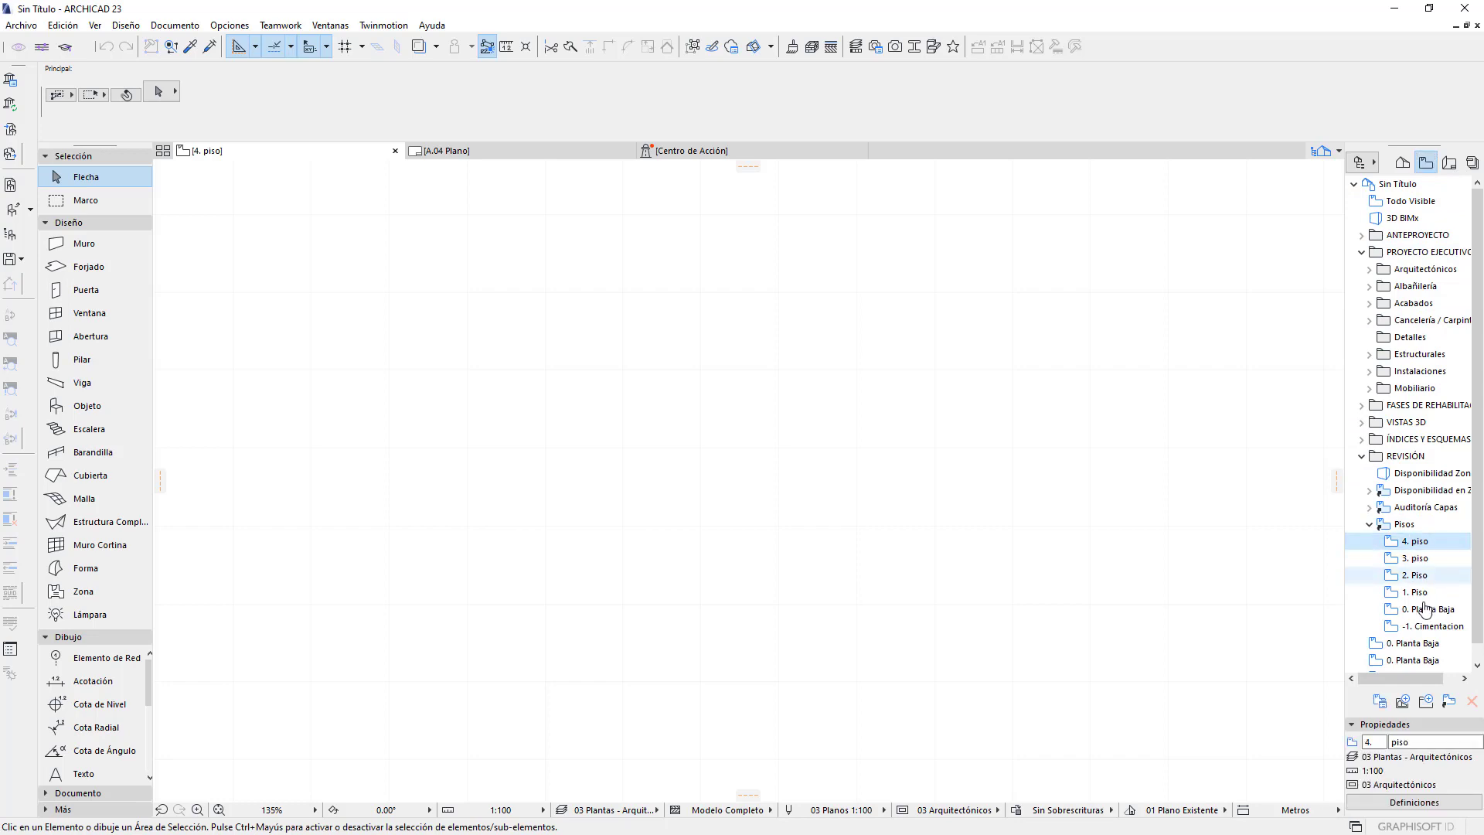
{"action": "left_click", "coordinate": [1362, 525]}
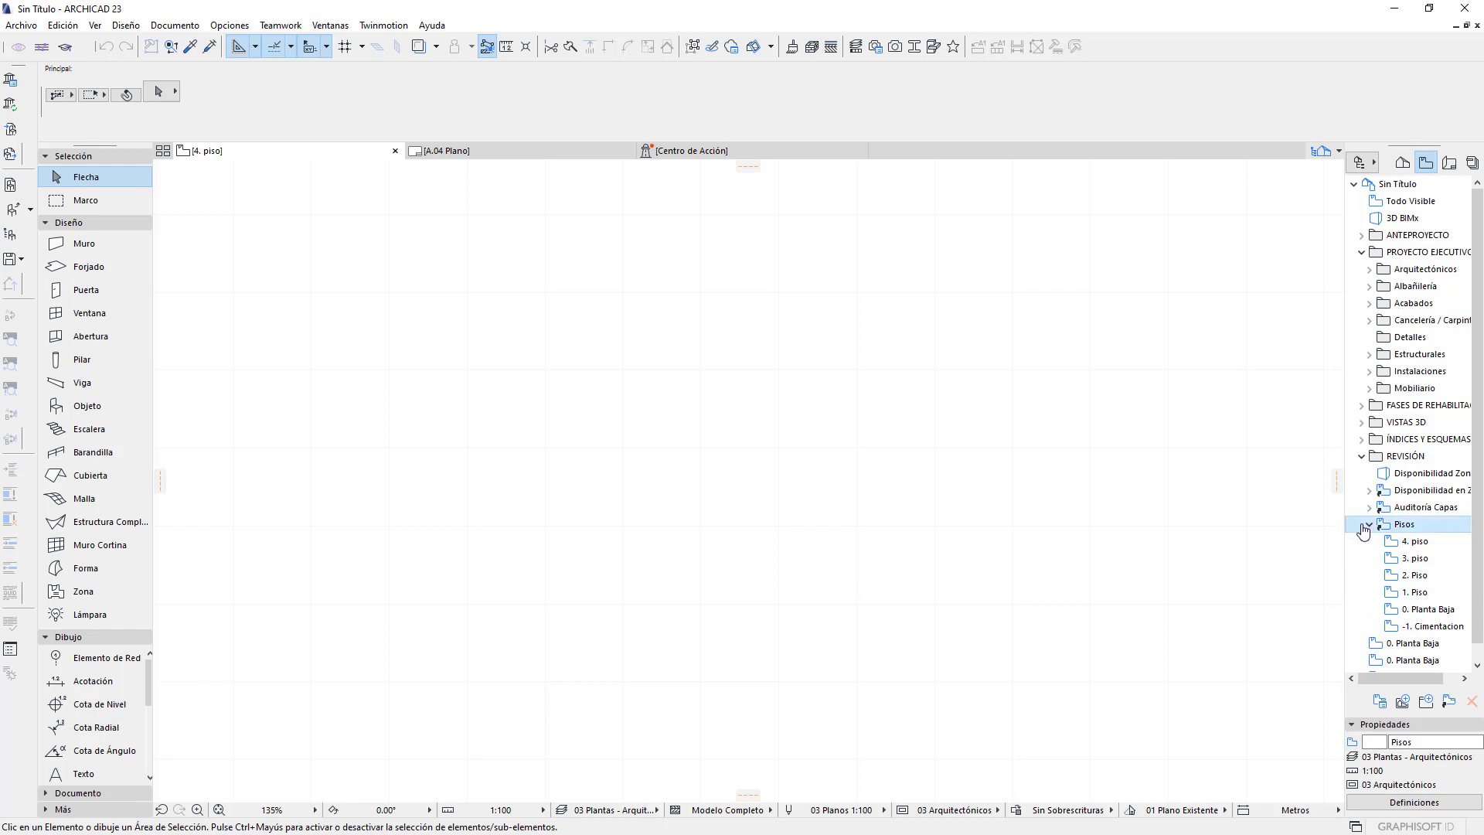
{"action": "left_click", "coordinate": [1370, 527]}
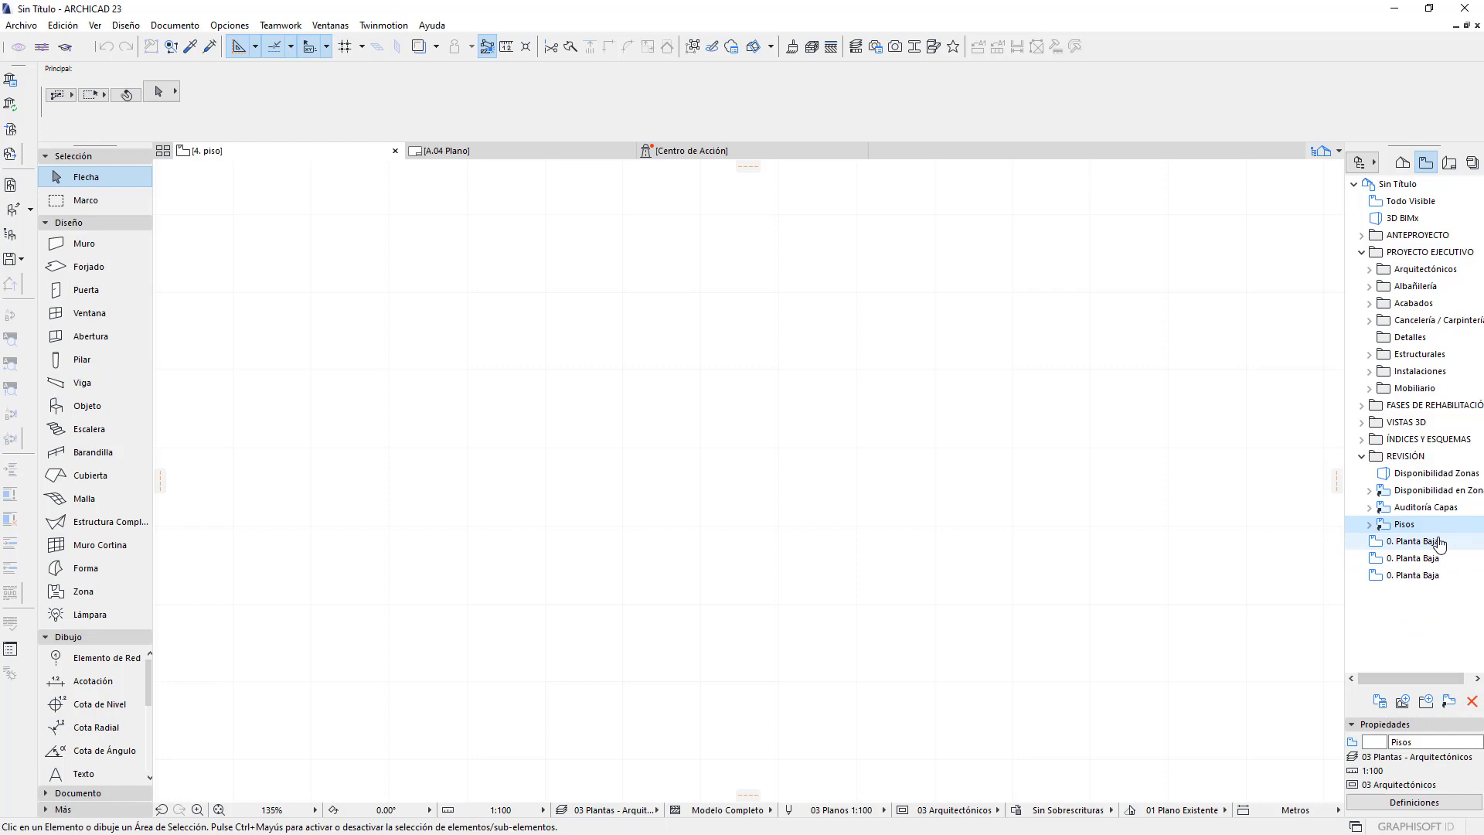
{"action": "left_click", "coordinate": [1394, 543]}
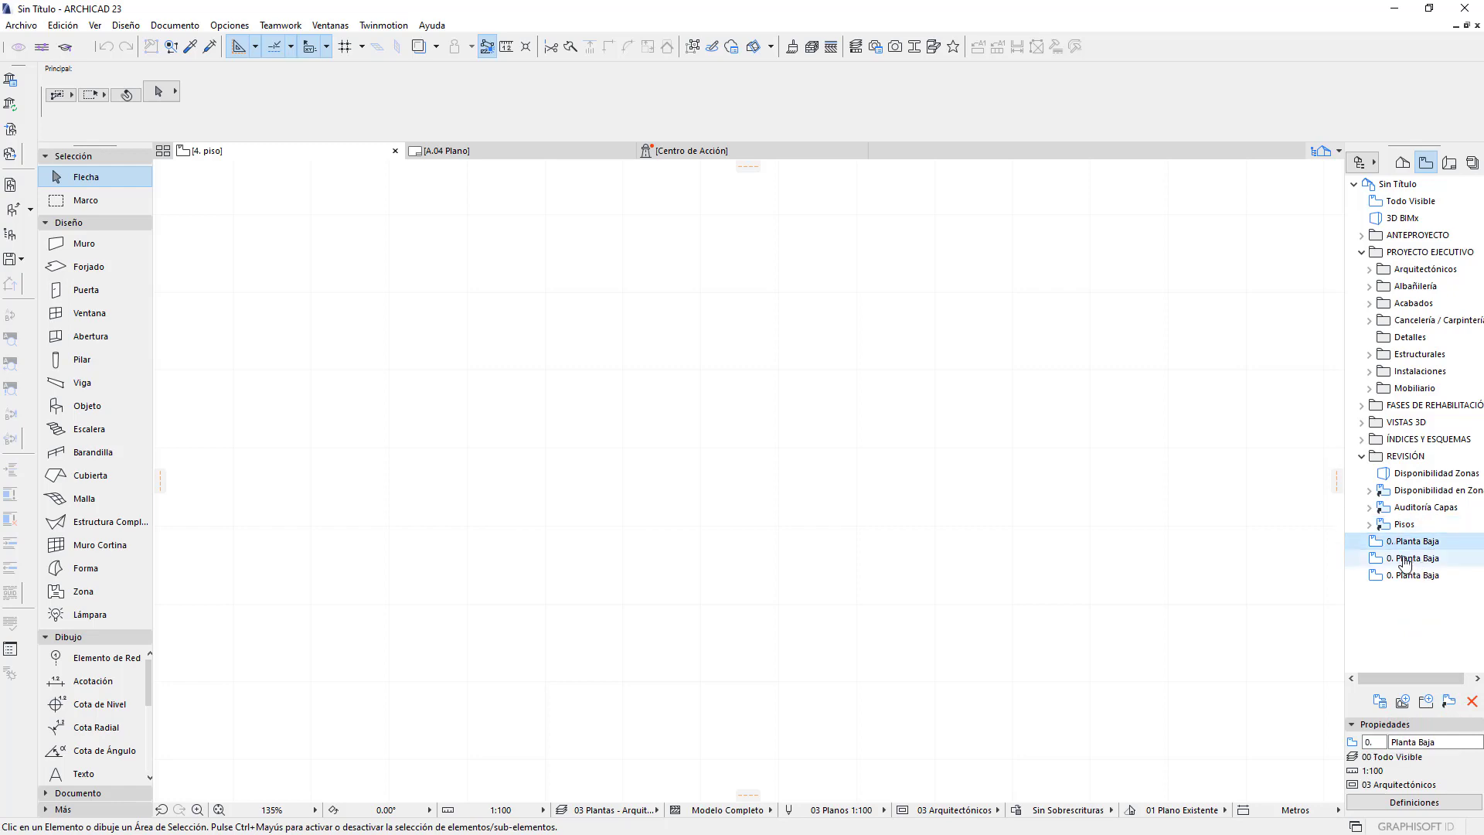
{"action": "left_click", "coordinate": [1375, 528]}
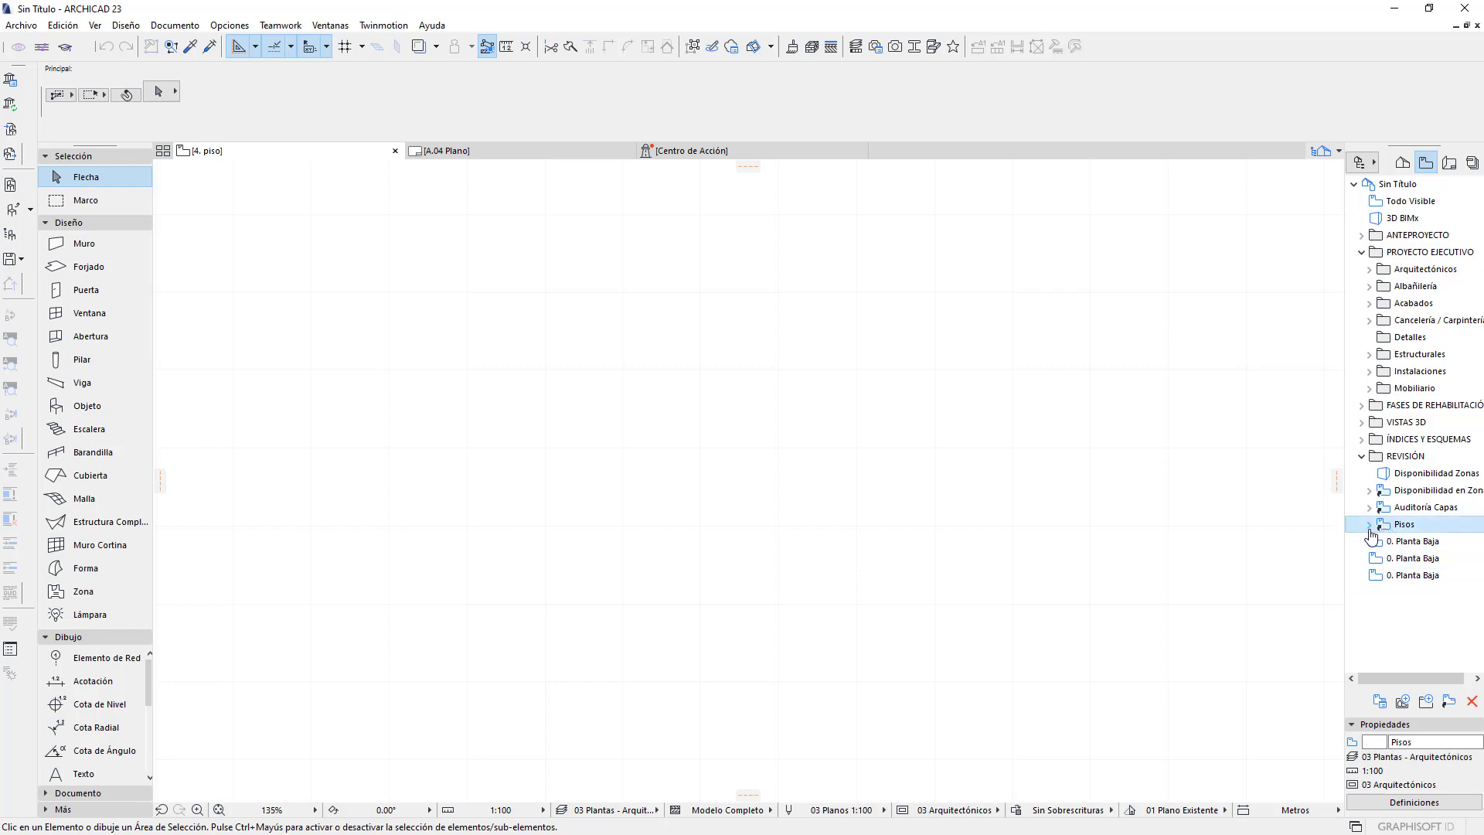
{"action": "left_click", "coordinate": [1367, 526]}
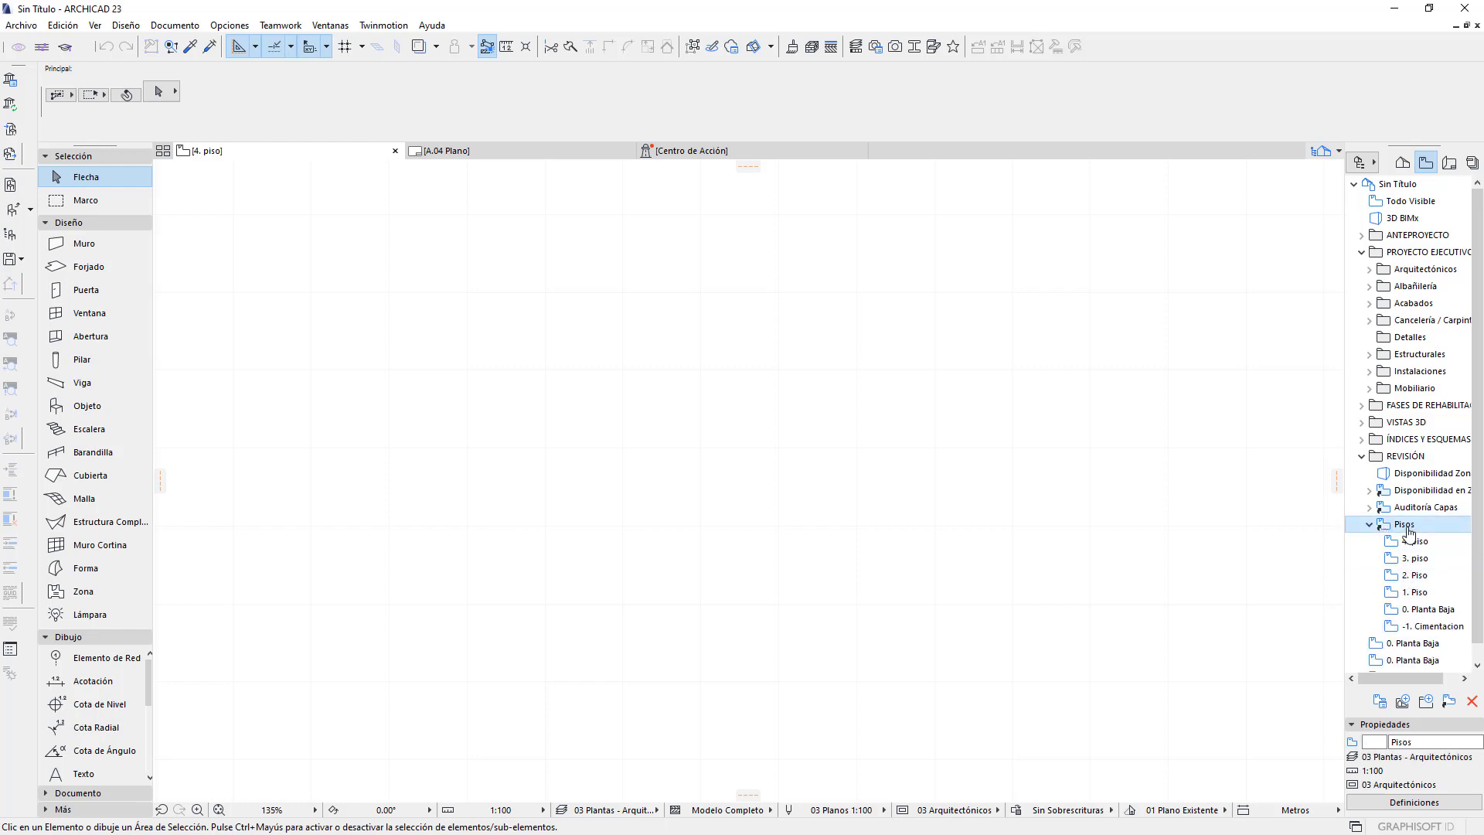
{"action": "left_click", "coordinate": [1407, 609]}
{"action": "left_click", "coordinate": [1409, 575]}
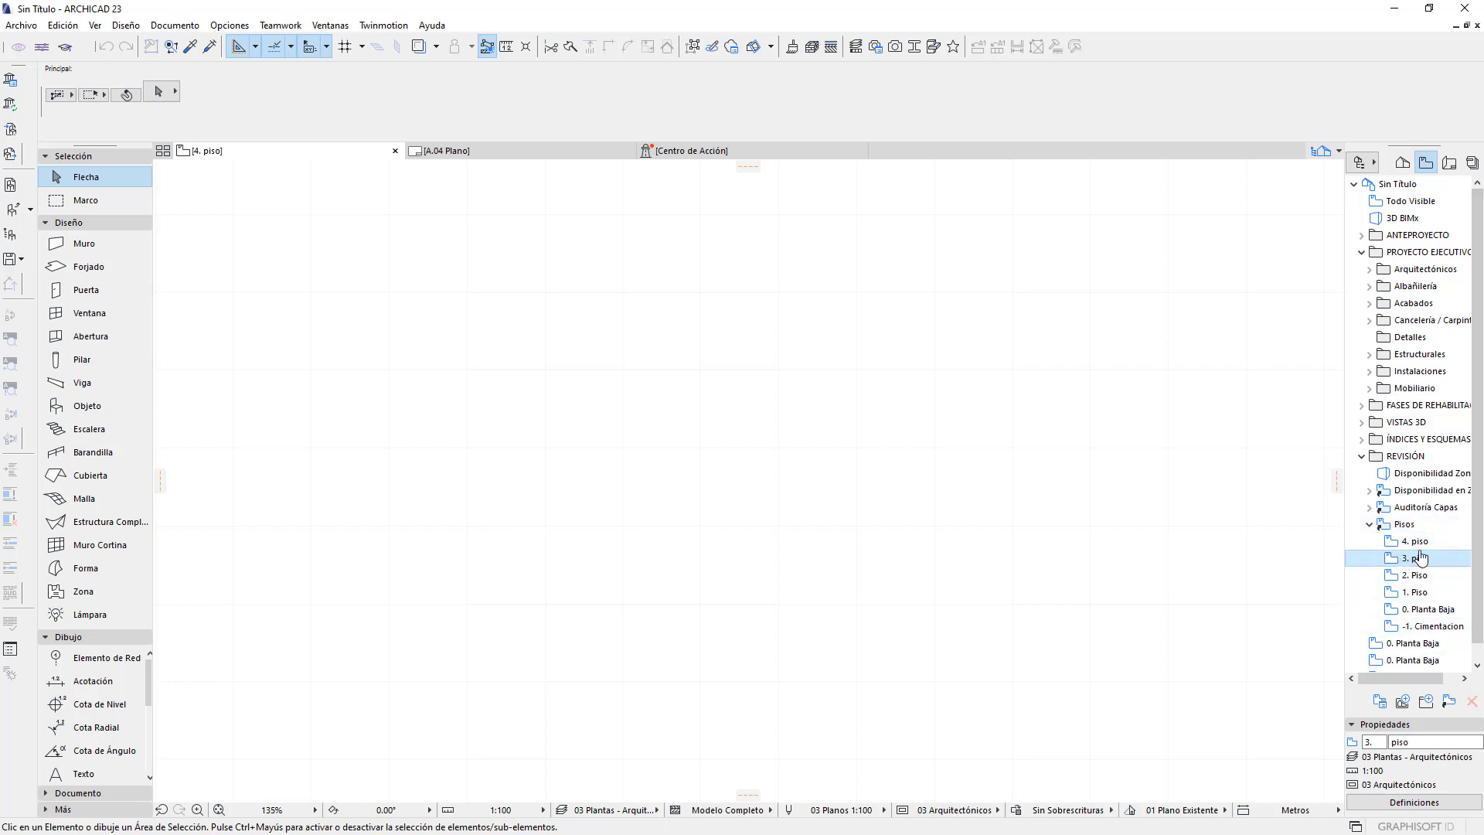
{"action": "left_click", "coordinate": [1370, 525]}
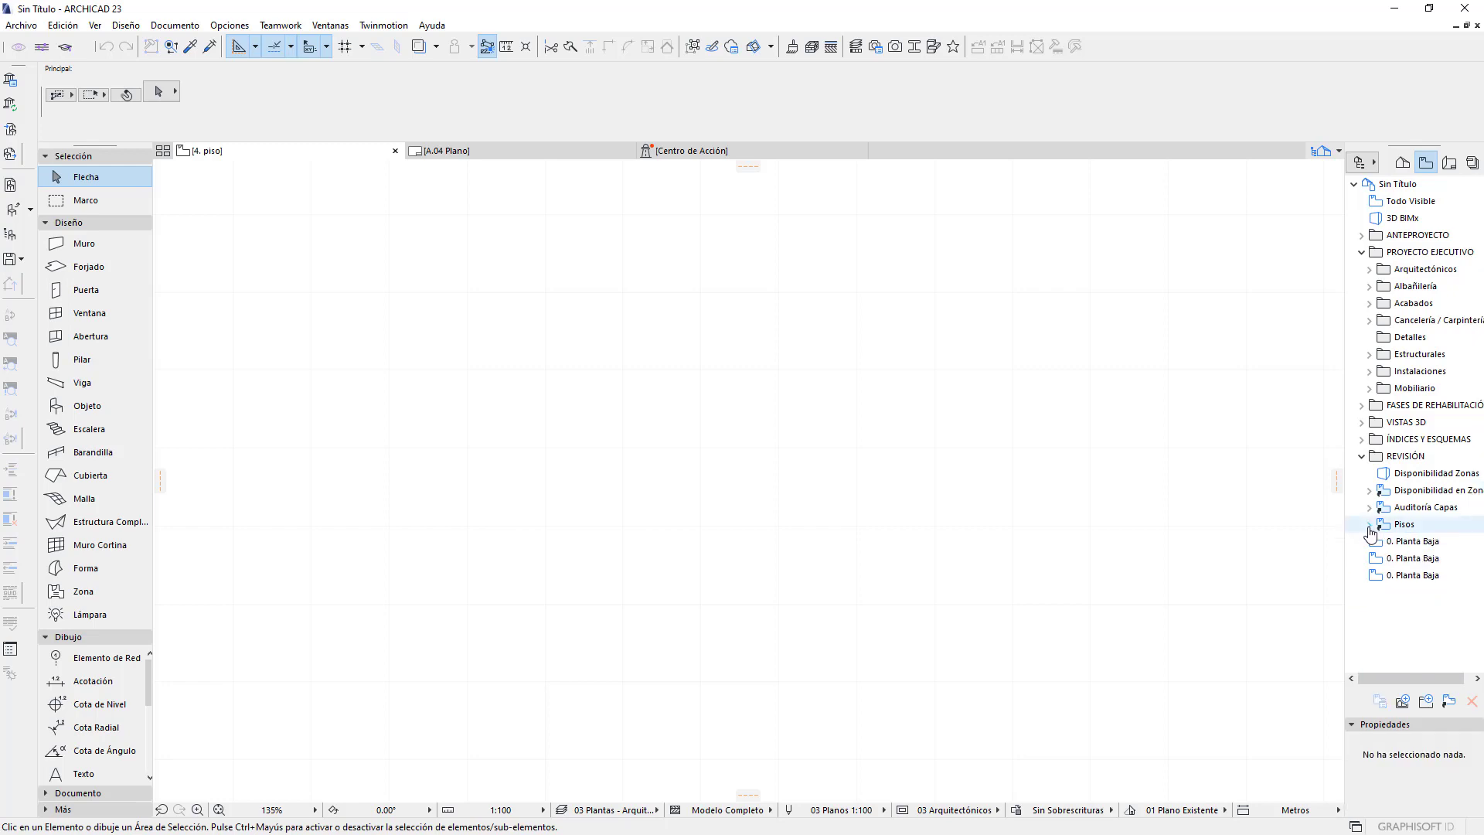
{"action": "left_click", "coordinate": [1449, 702]}
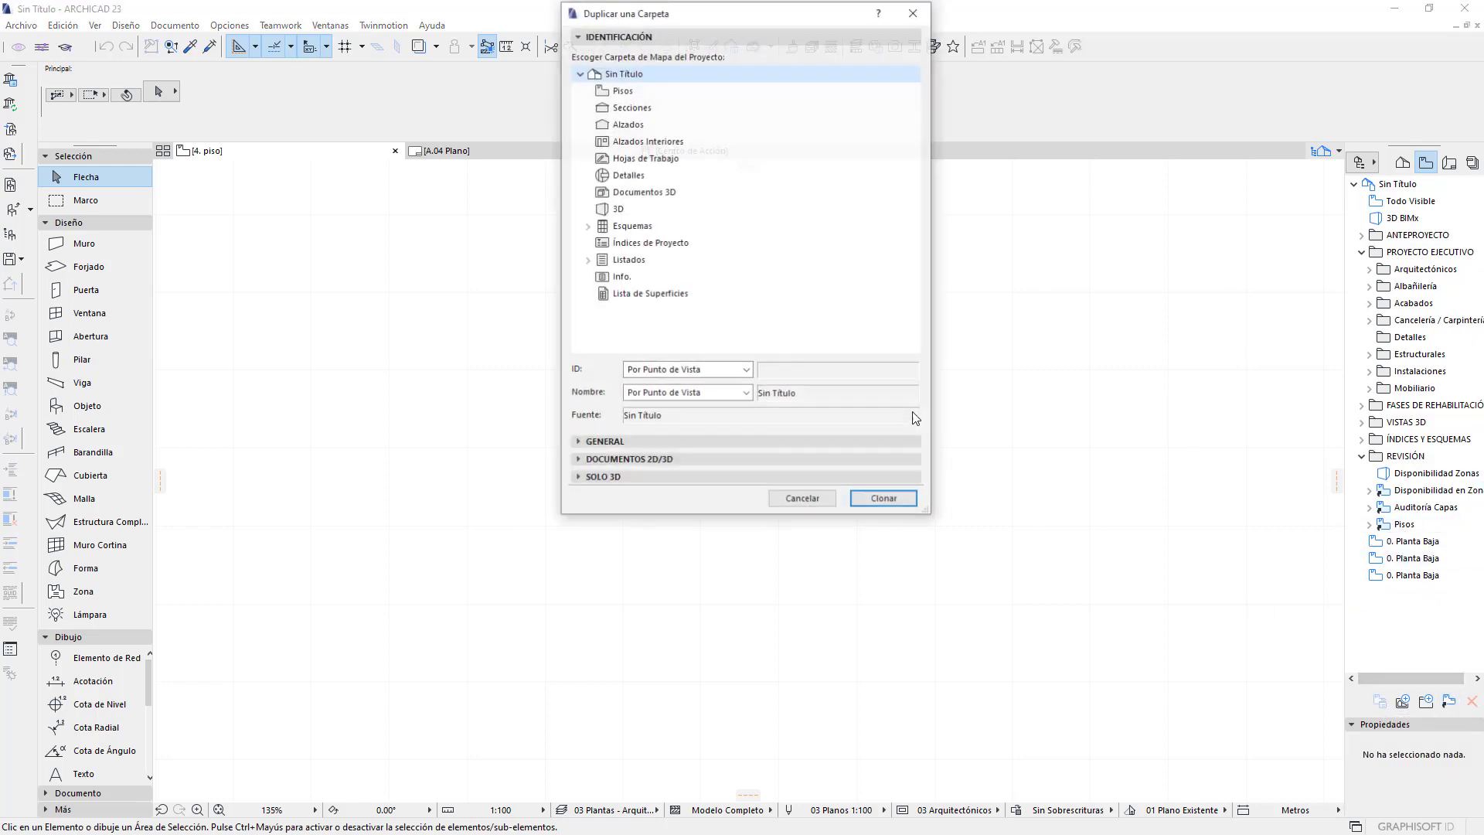
{"action": "left_click", "coordinate": [643, 109]}
{"action": "left_click", "coordinate": [641, 124]}
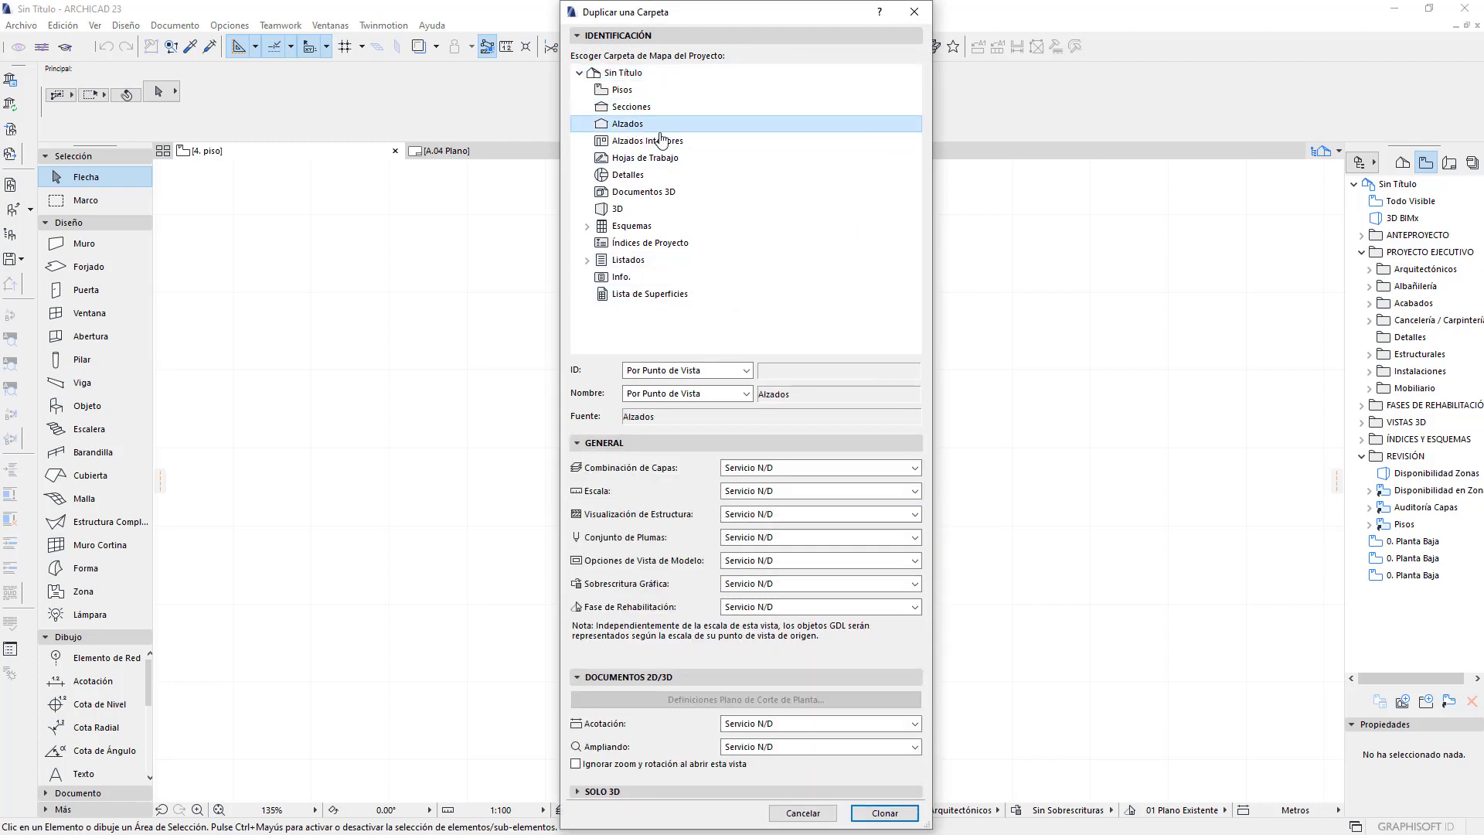
{"action": "left_click", "coordinate": [669, 162]}
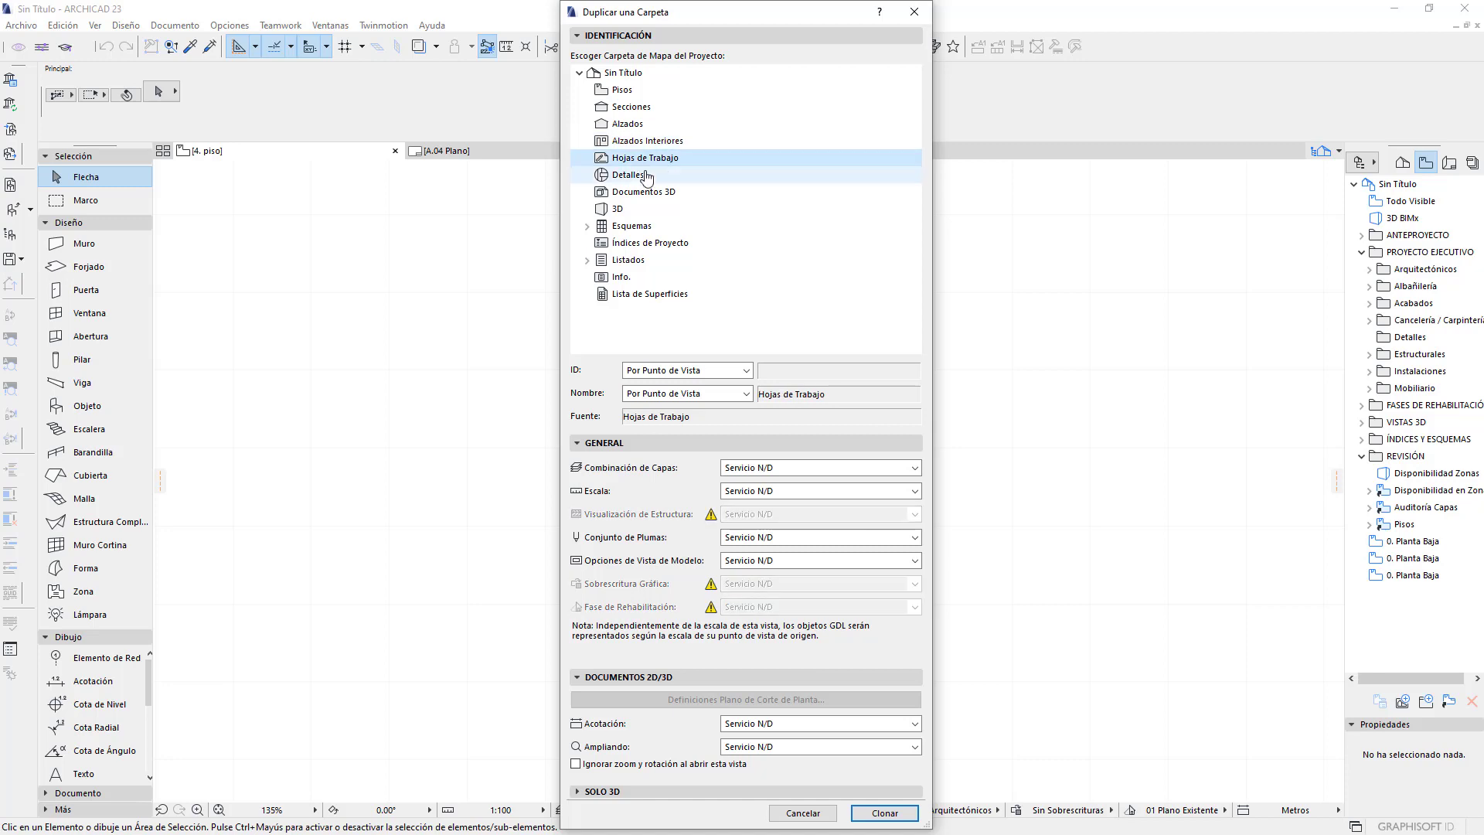
{"action": "left_click", "coordinate": [675, 195]}
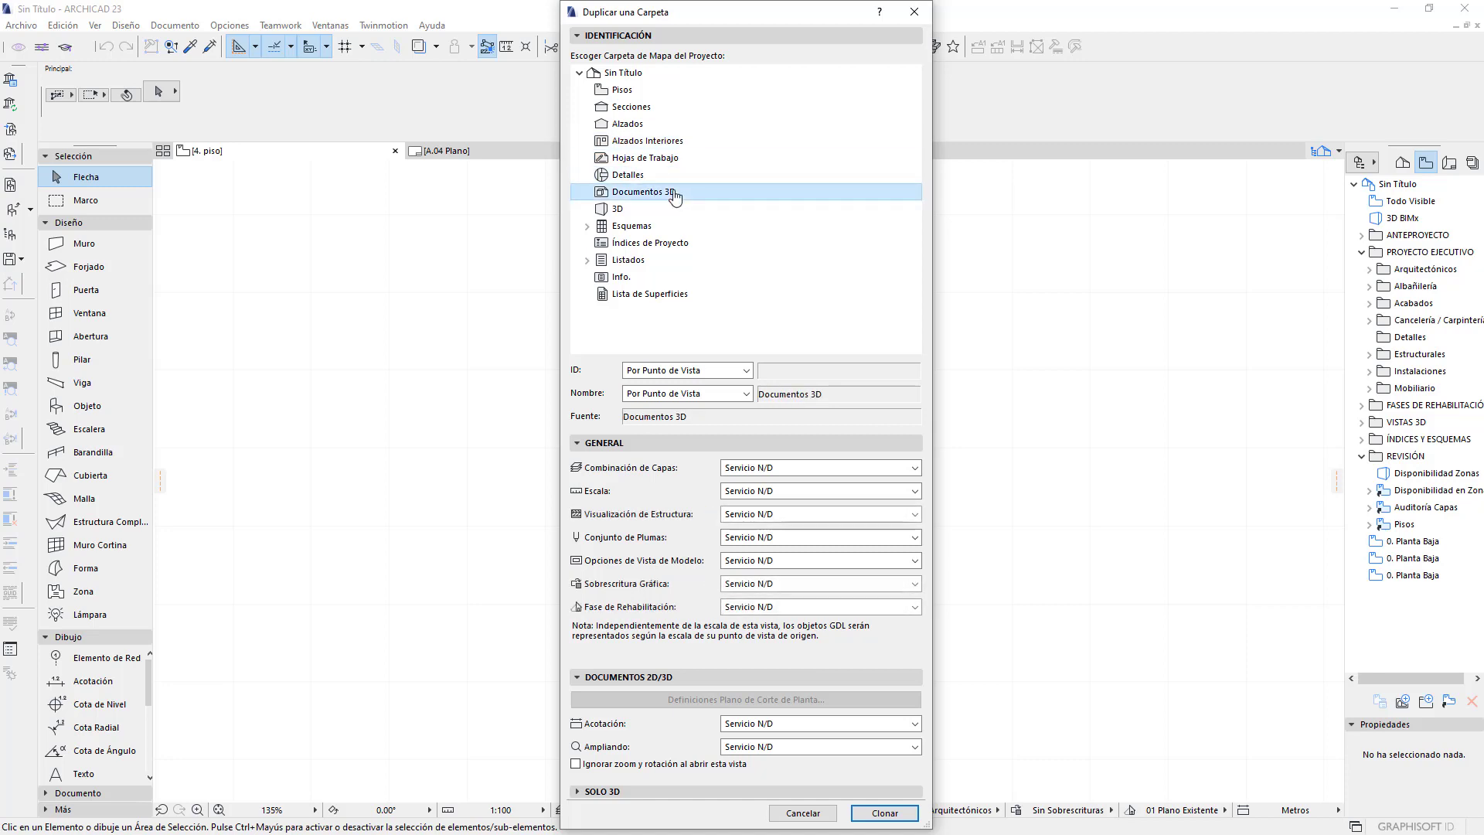
{"action": "left_click", "coordinate": [616, 210]}
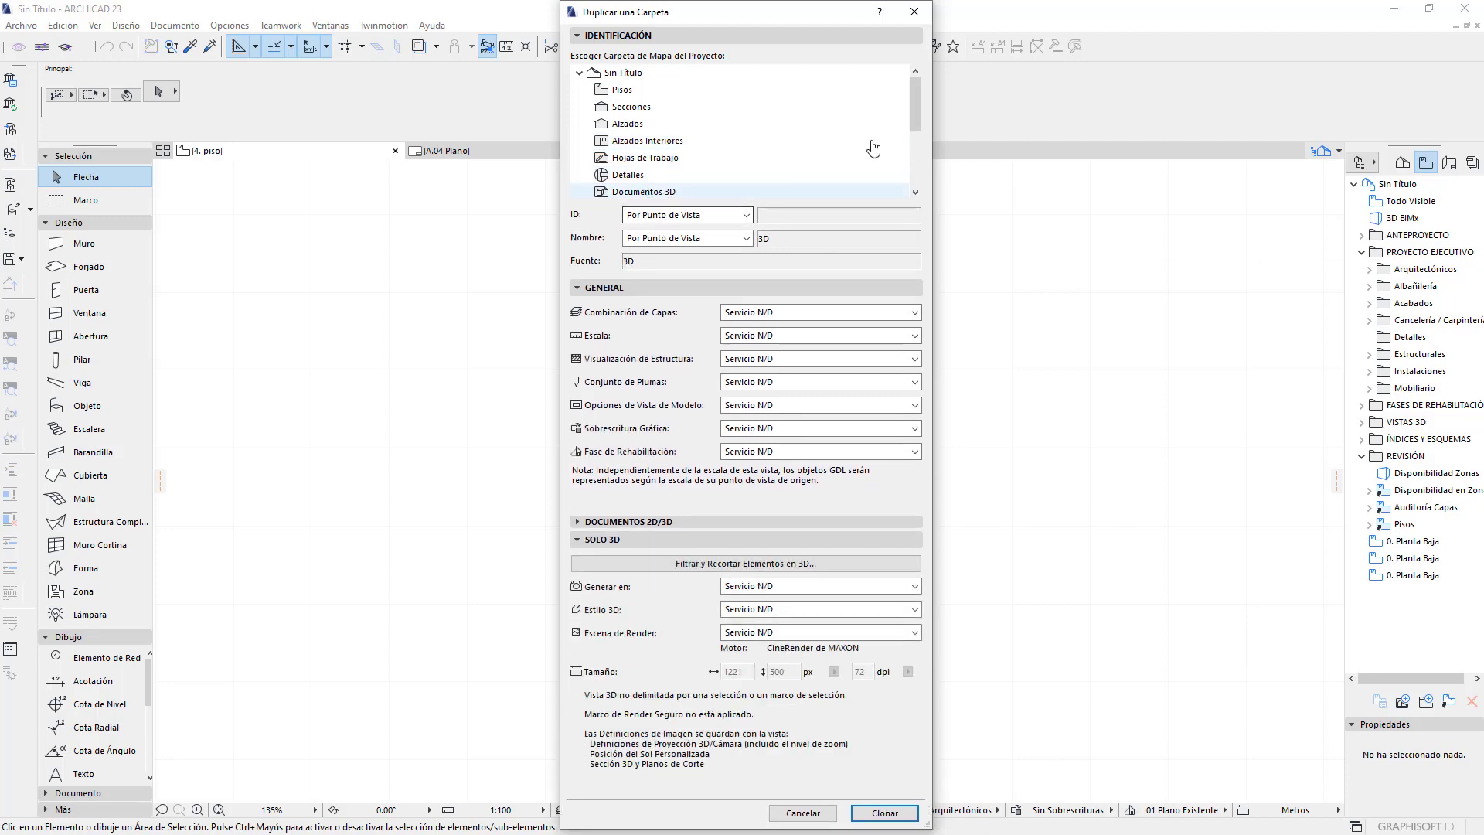
{"action": "scroll", "coordinate": [867, 139], "scroll_direction": "down", "scroll_amount": 2}
{"action": "scroll", "coordinate": [858, 138], "scroll_direction": "down", "scroll_amount": 1}
{"action": "left_click", "coordinate": [680, 107]}
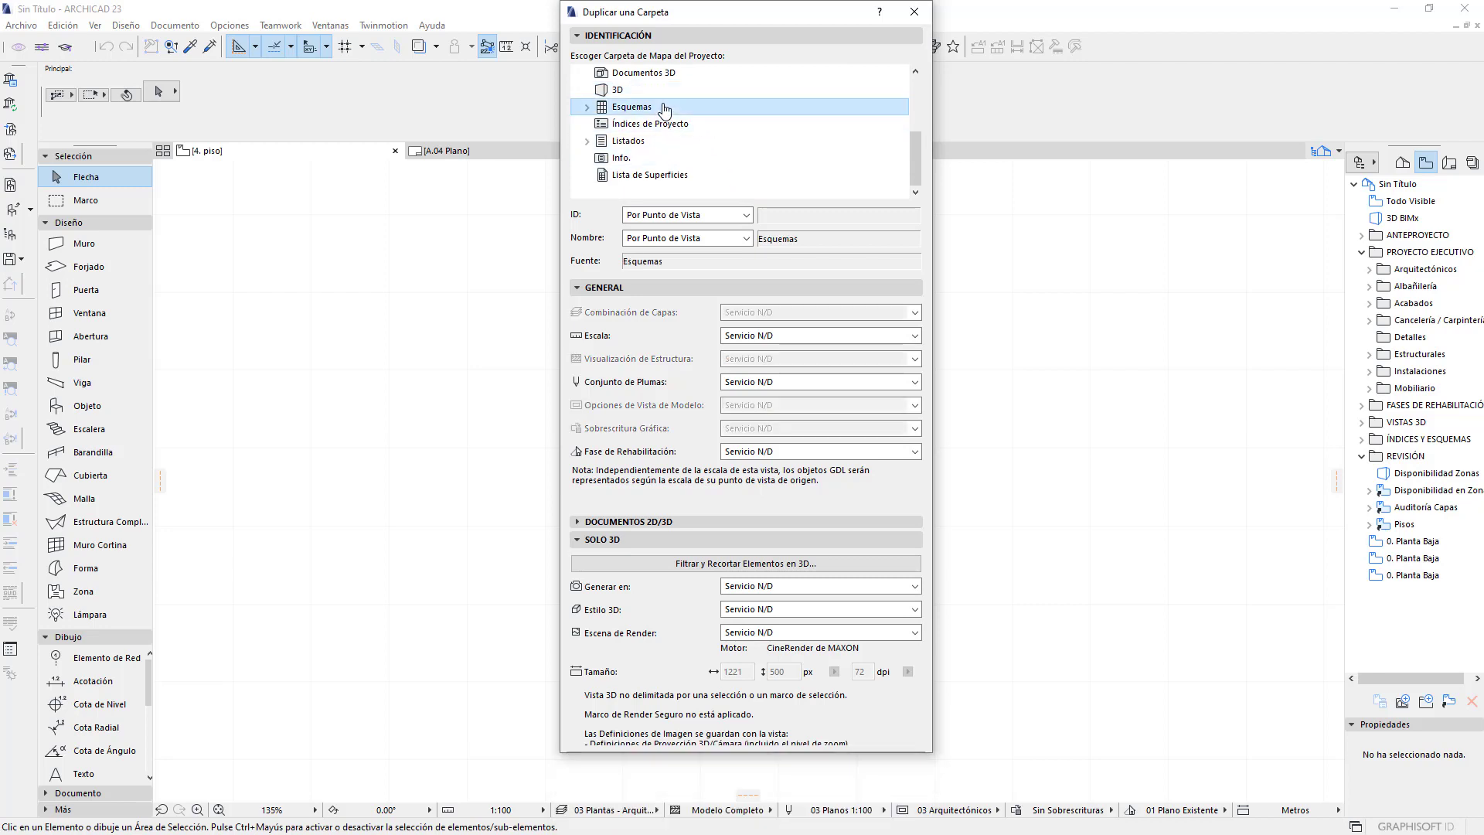
{"action": "left_click", "coordinate": [693, 124]}
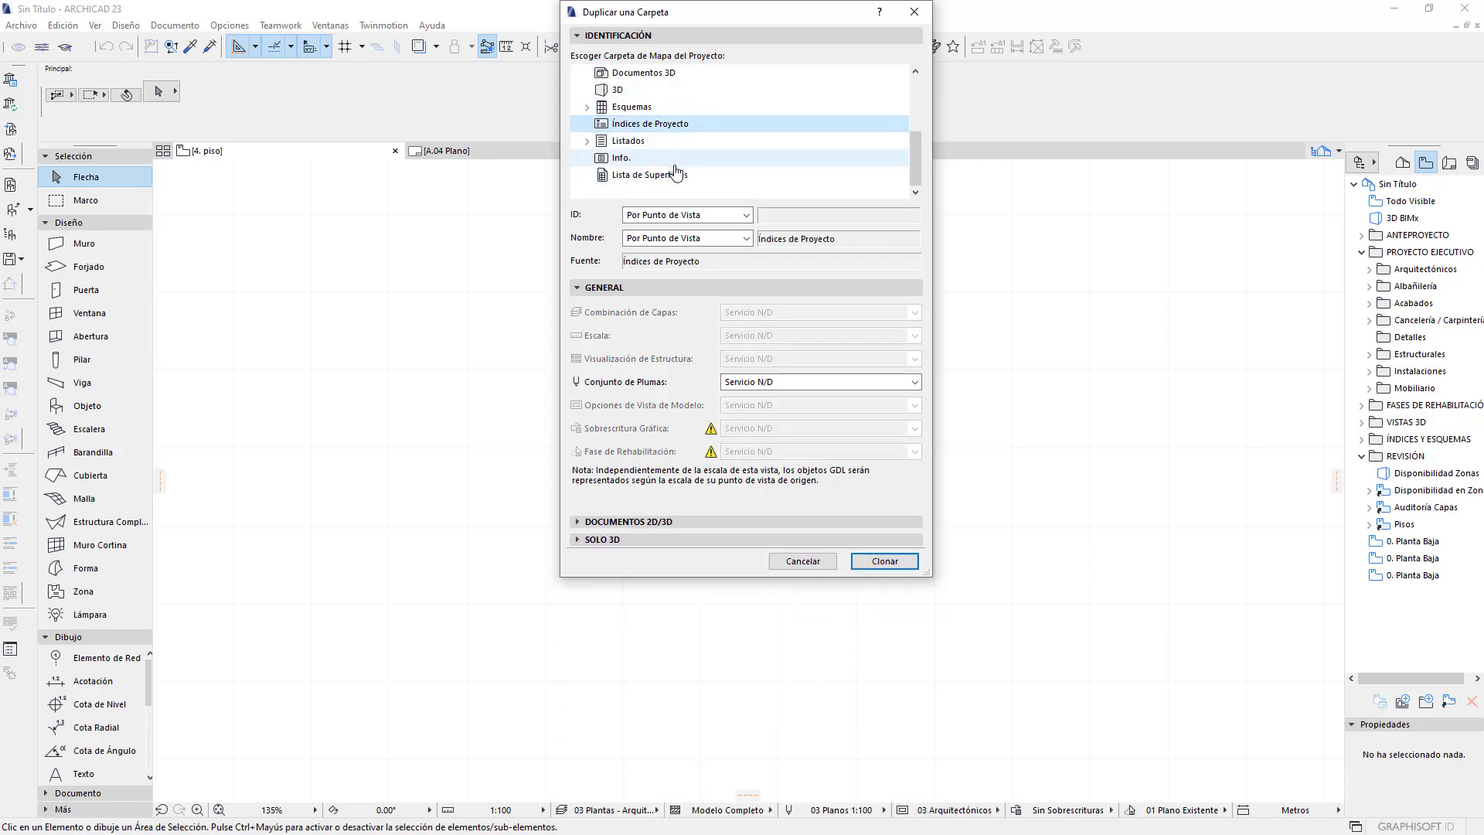
{"action": "scroll", "coordinate": [672, 175], "scroll_direction": "up", "scroll_amount": 2}
{"action": "scroll", "coordinate": [679, 171], "scroll_direction": "up", "scroll_amount": 1}
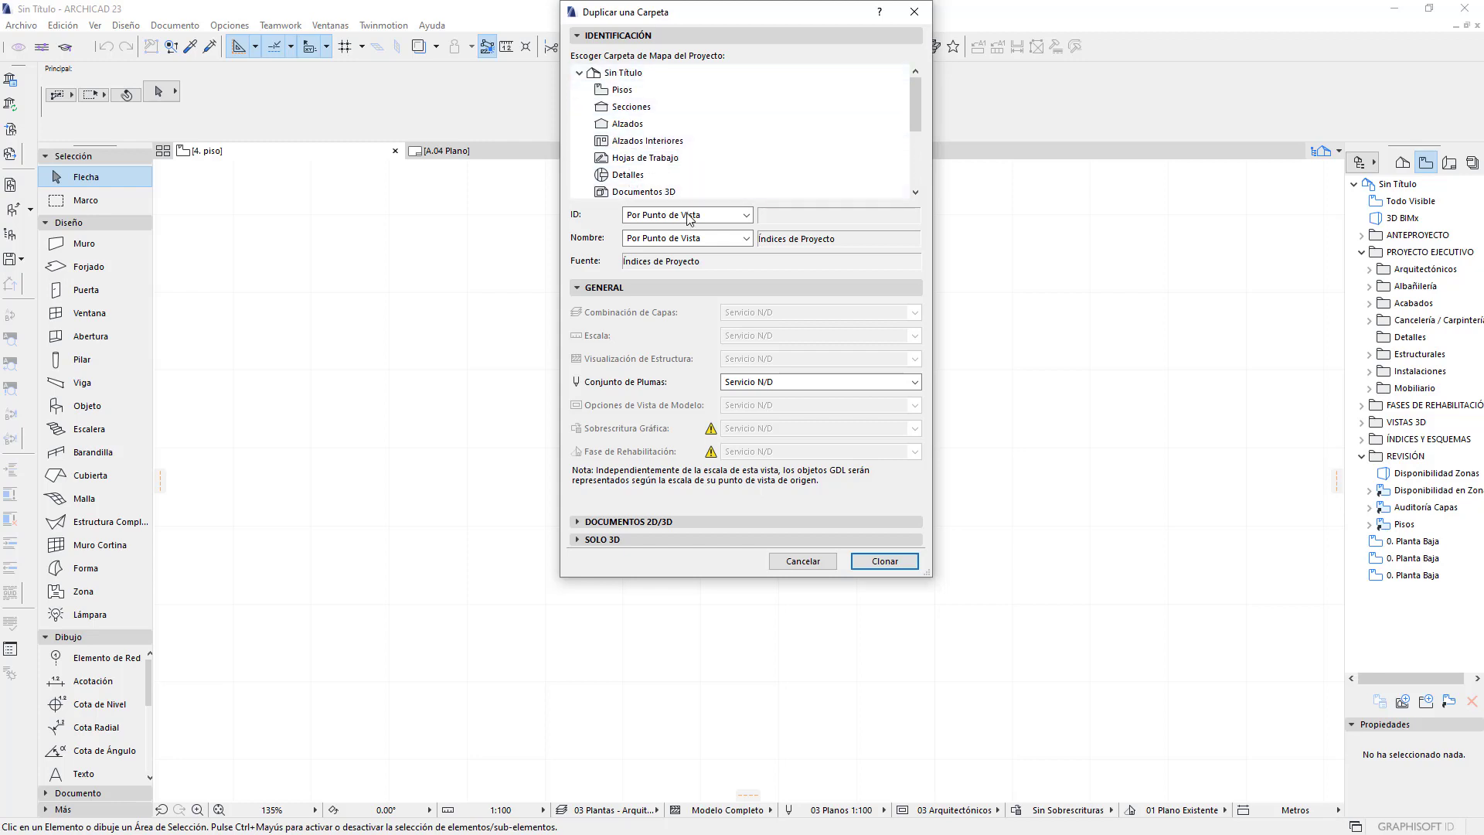
{"action": "left_click", "coordinate": [801, 567]}
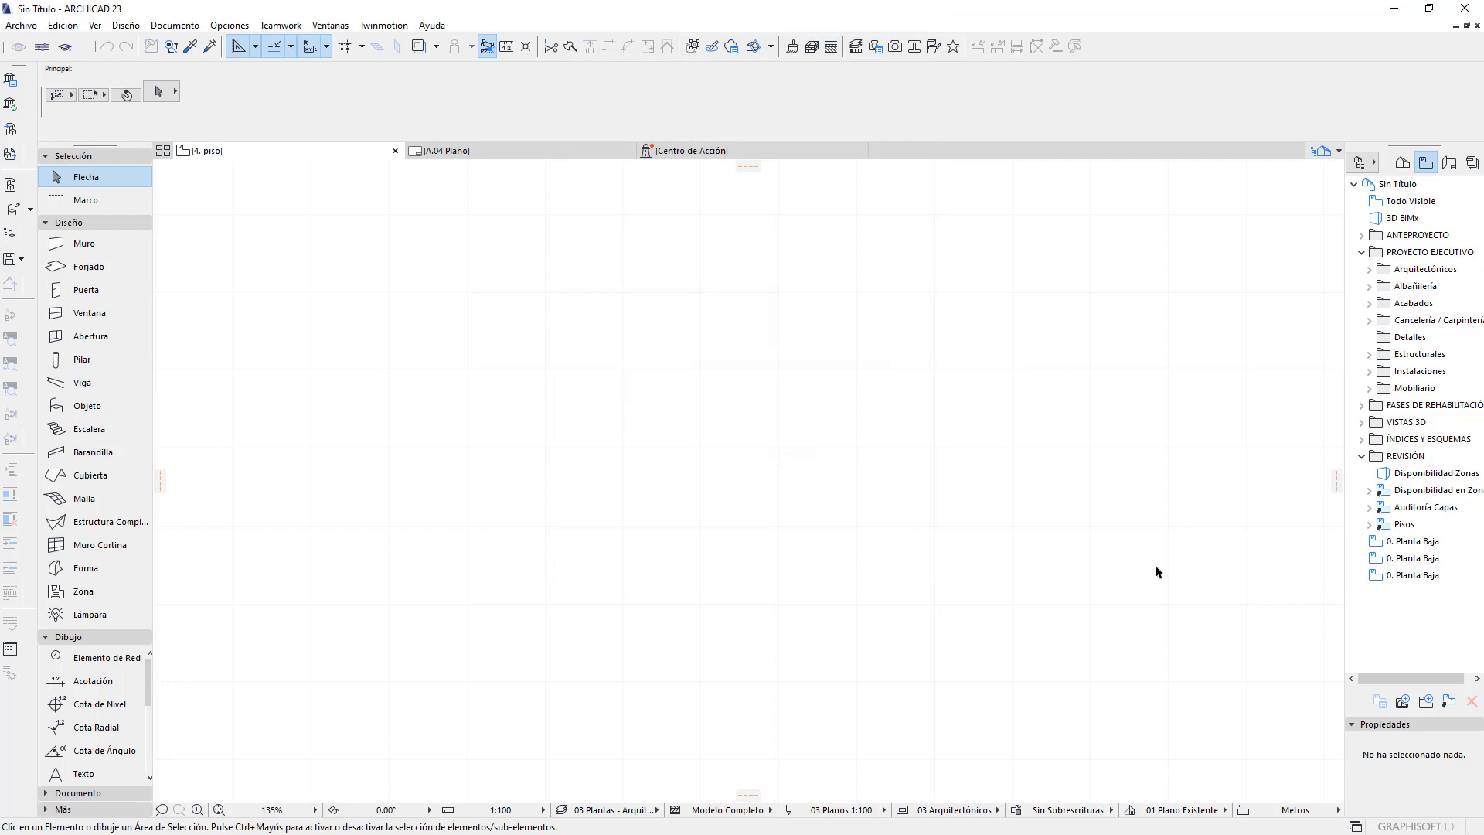
{"action": "left_click", "coordinate": [1369, 524]}
{"action": "key", "text": "Down"}
{"action": "key", "text": "Down"}
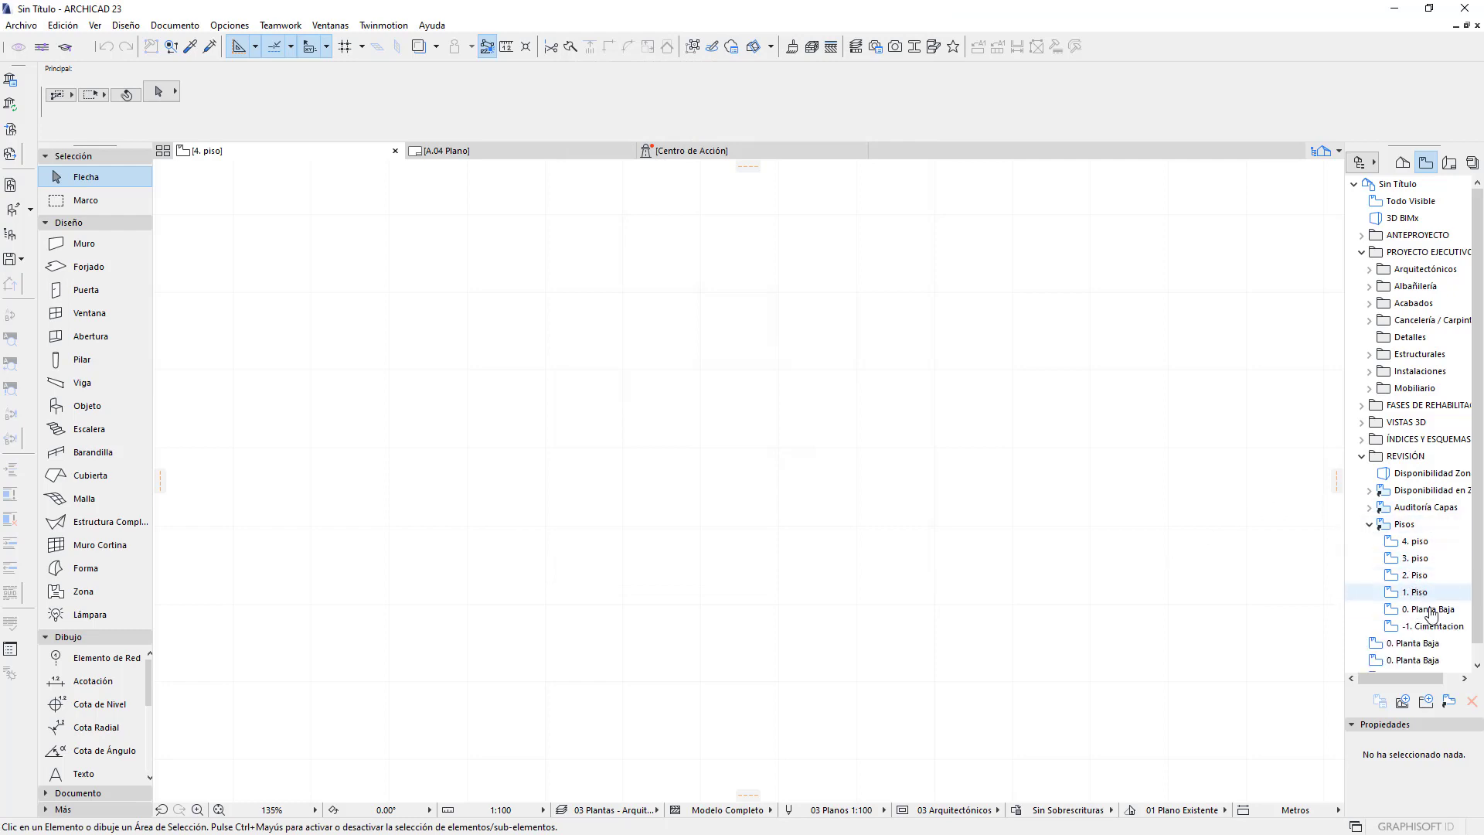
{"action": "key", "text": "Up"}
{"action": "key", "text": "Up"}
{"action": "key", "text": "Up"}
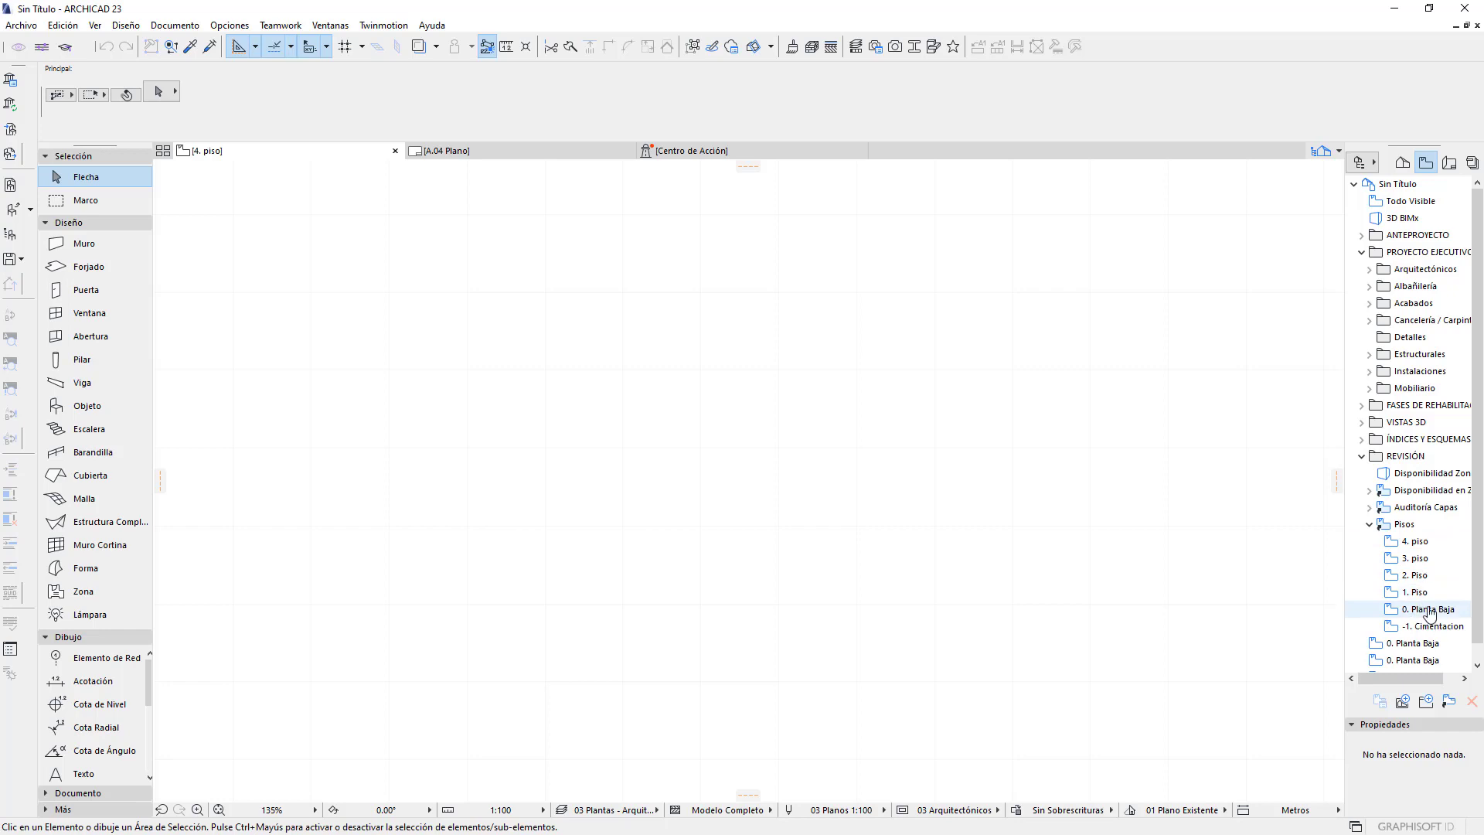
{"action": "left_click", "coordinate": [1417, 544]}
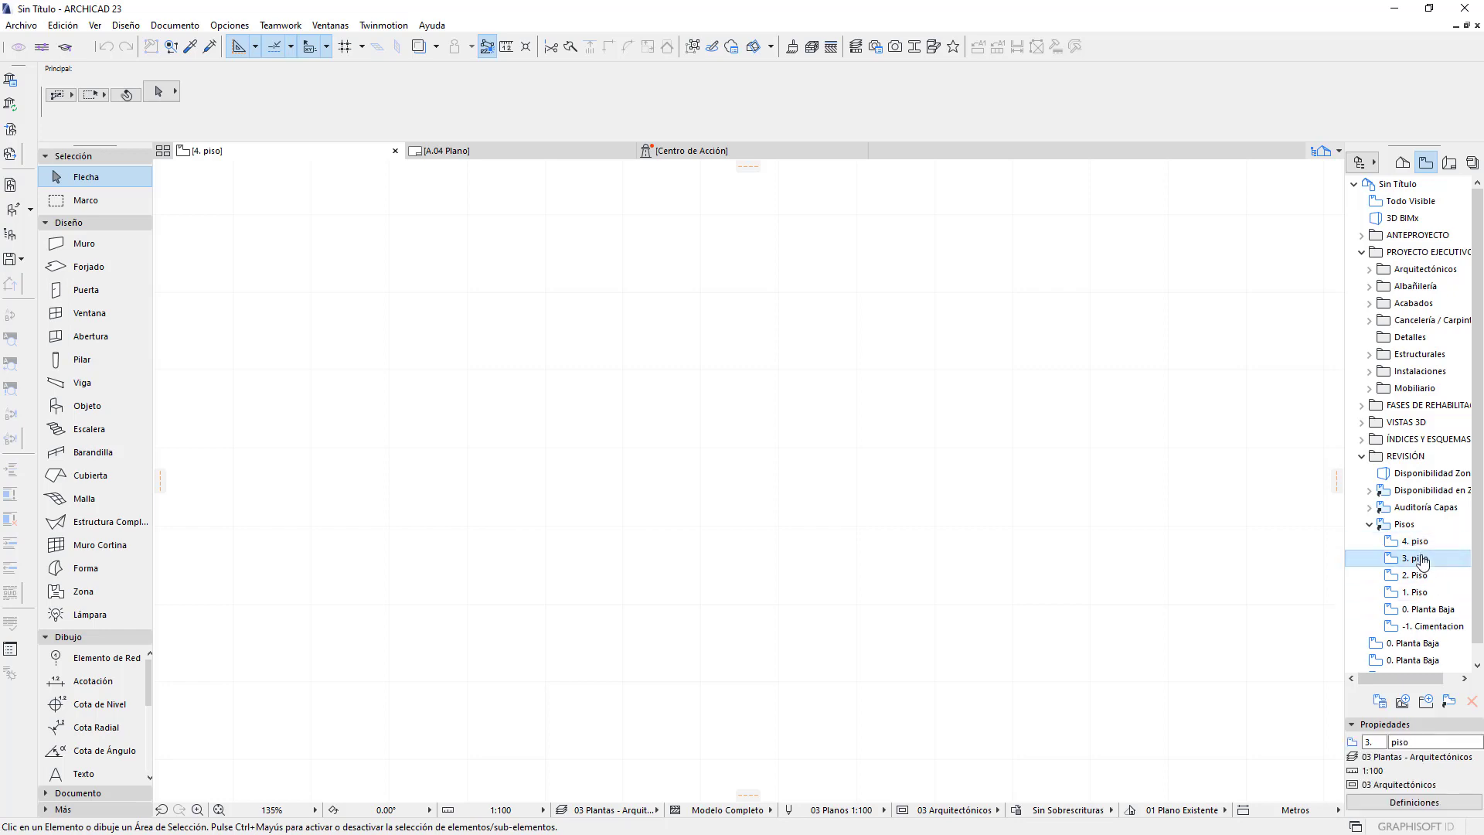
{"action": "left_click", "coordinate": [1418, 576]}
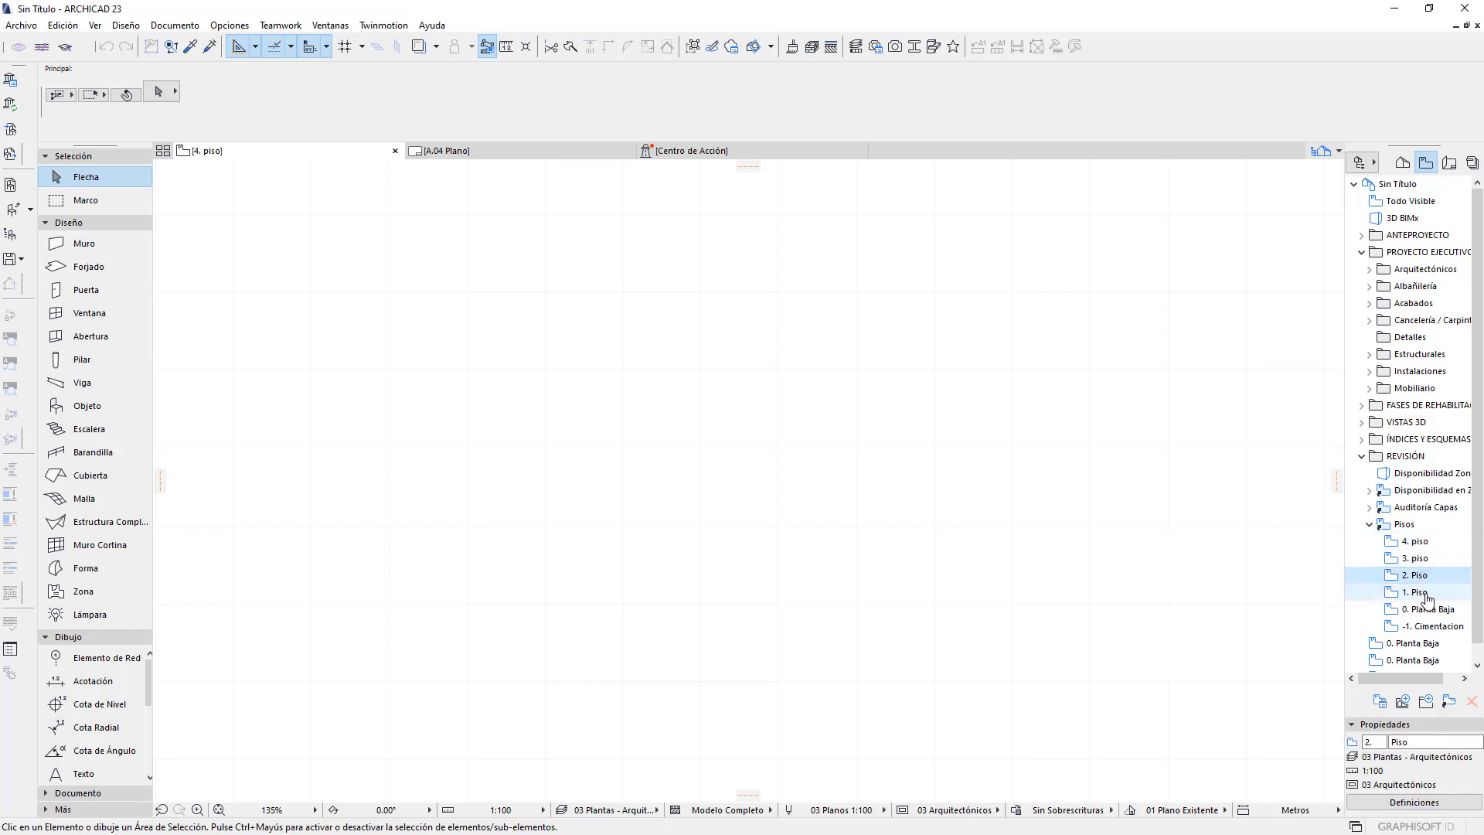
{"action": "left_click", "coordinate": [1369, 524]}
Clone the Alzados folder with 03 Plantas - Arquitectónicos layers, 1:50 scale, Sin Acabados, 02 Planos 1:50 pens
{"action": "left_click", "coordinate": [1449, 702]}
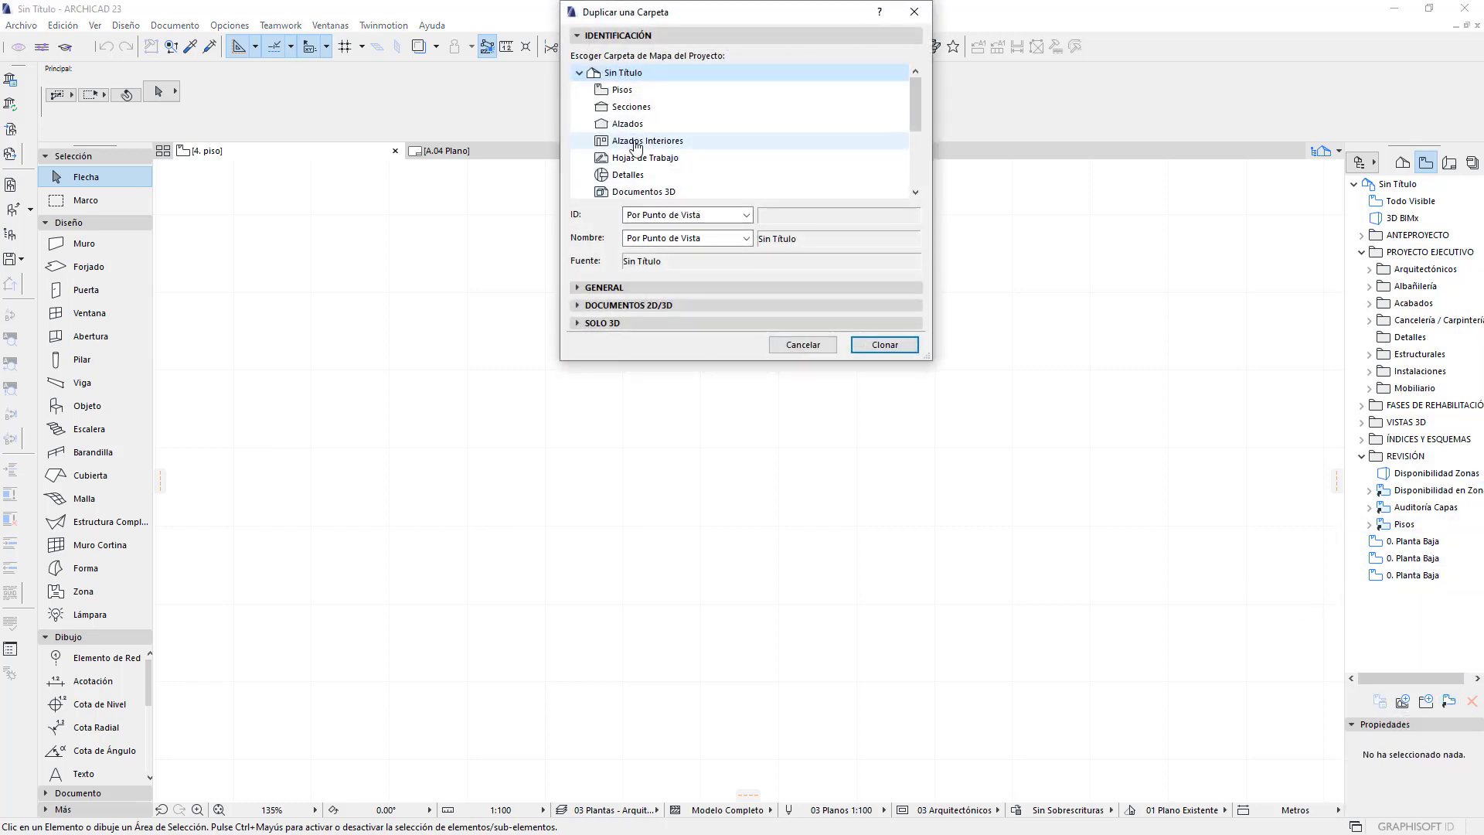
{"action": "left_click", "coordinate": [625, 125]}
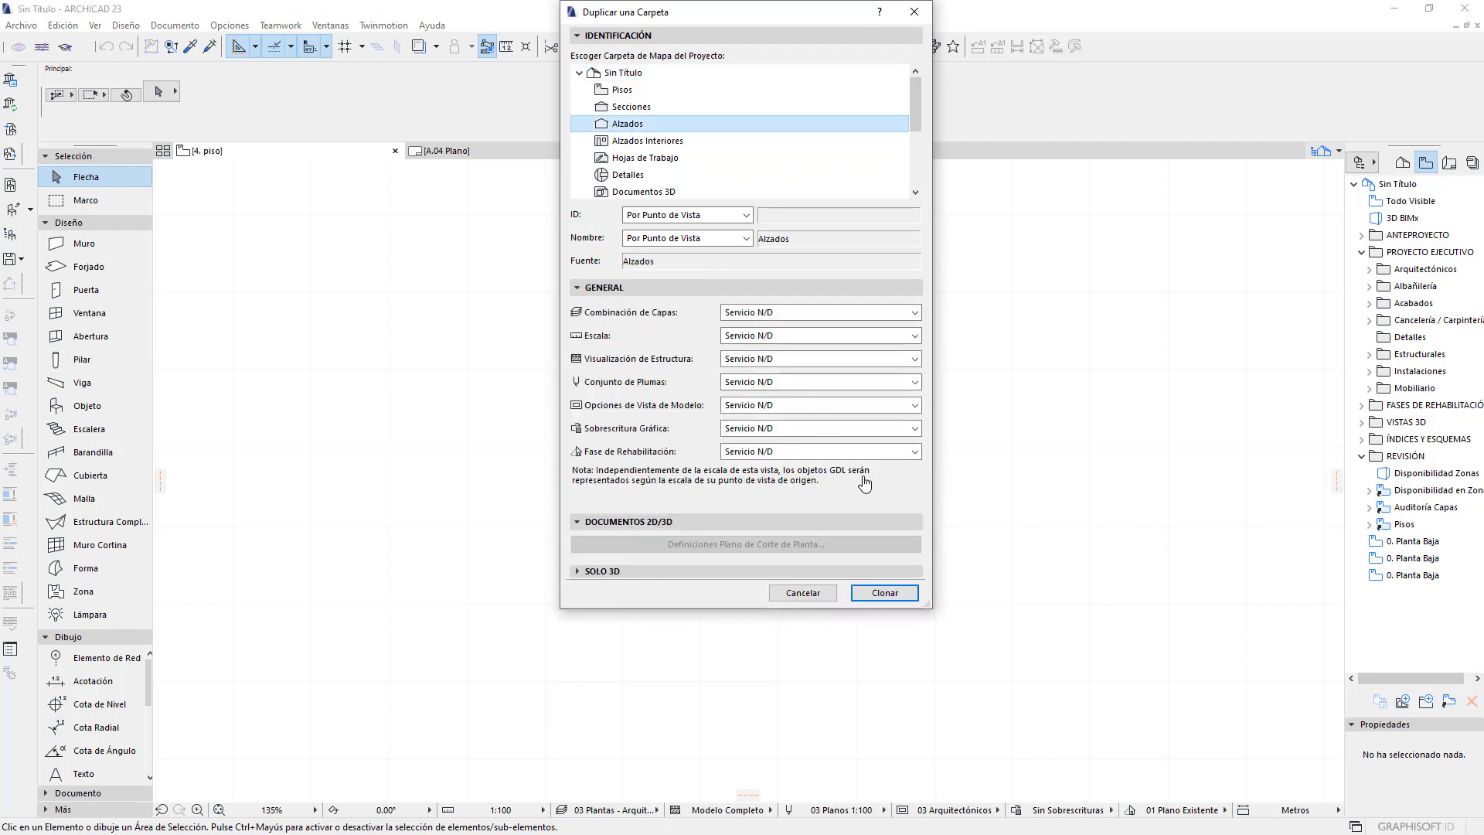
{"action": "left_click", "coordinate": [738, 311]}
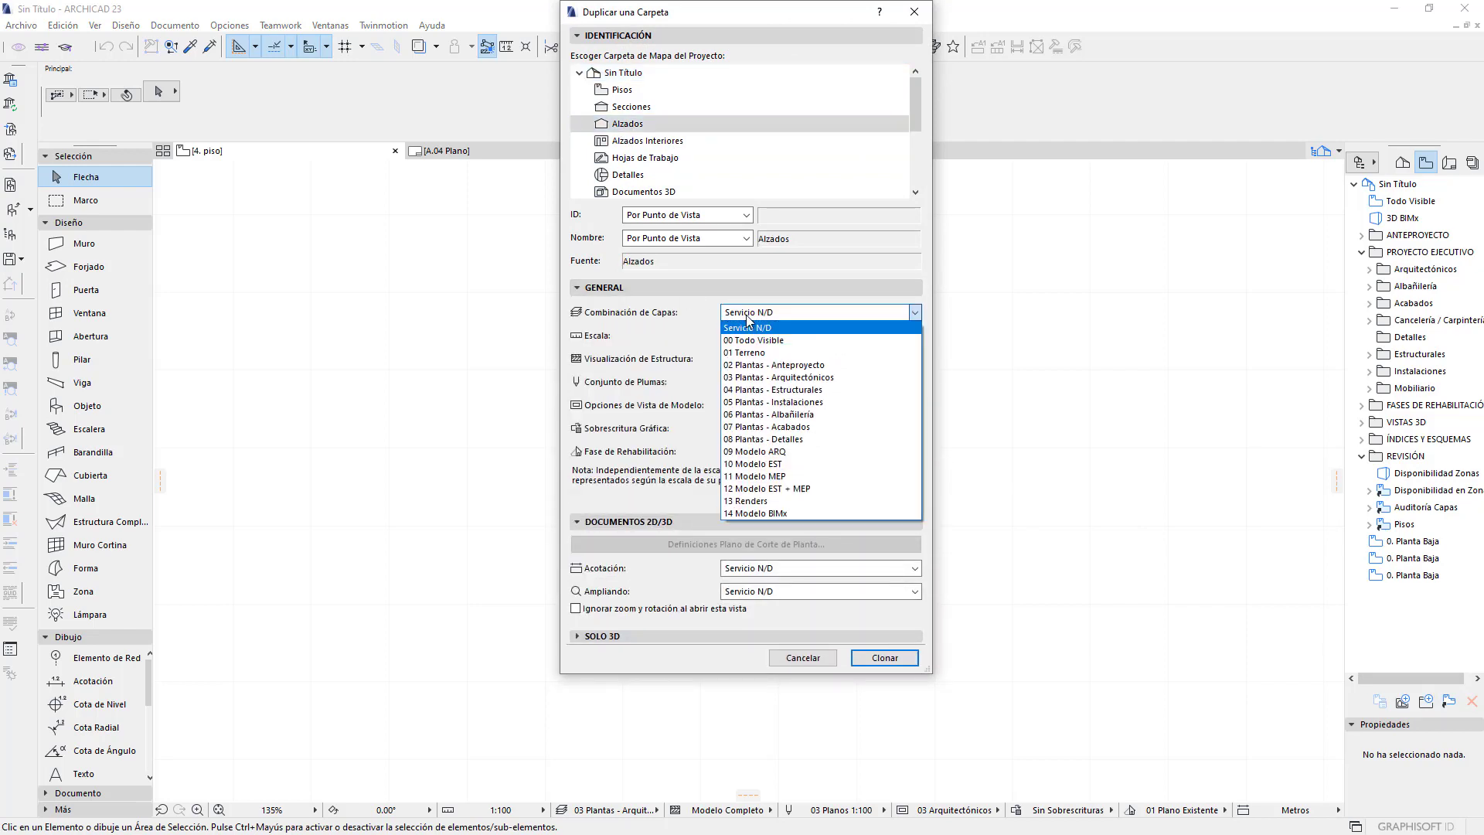
{"action": "left_click", "coordinate": [773, 376]}
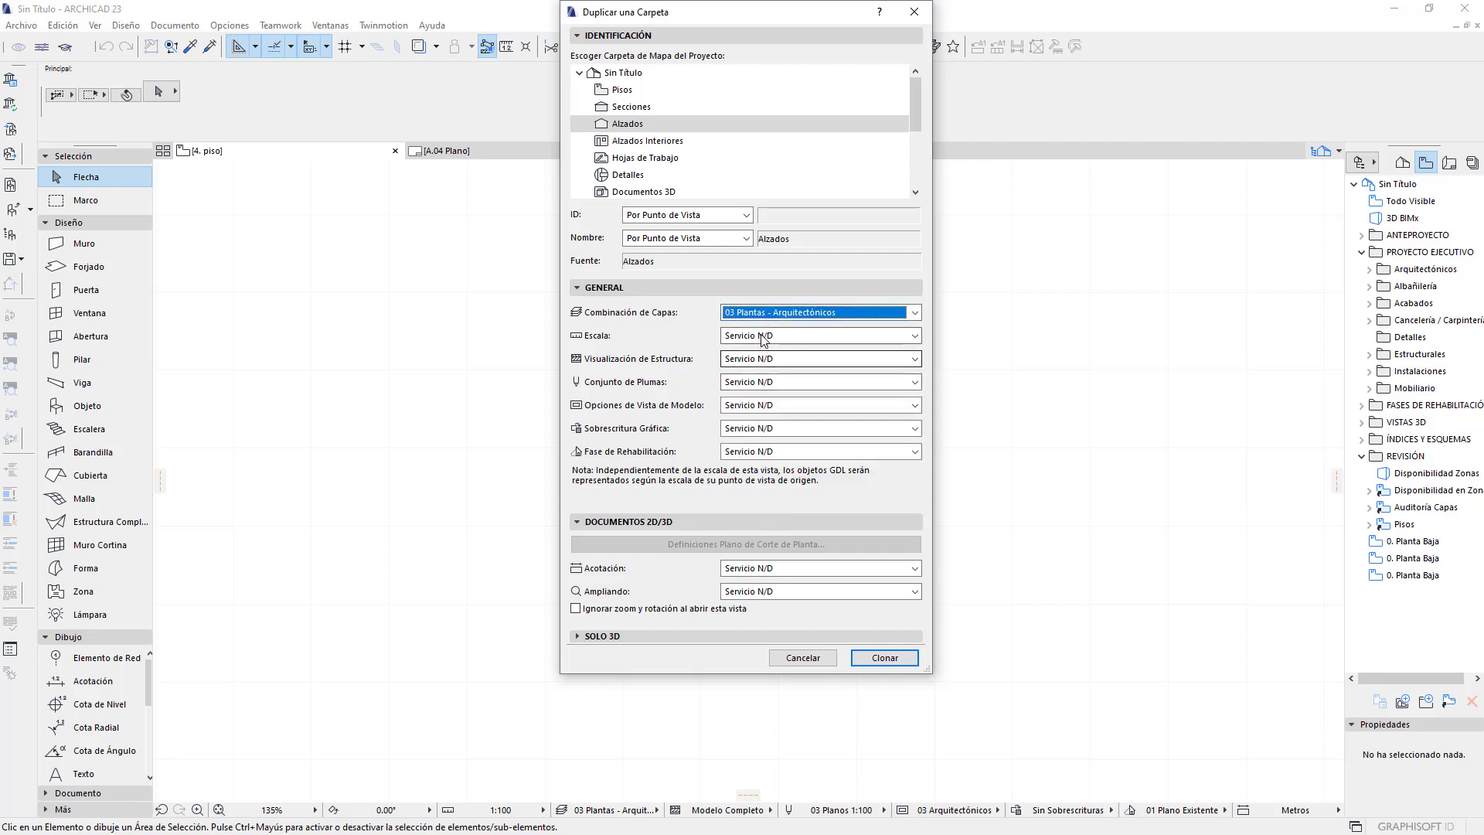
{"action": "left_click", "coordinate": [773, 335]}
{"action": "left_click", "coordinate": [738, 438]}
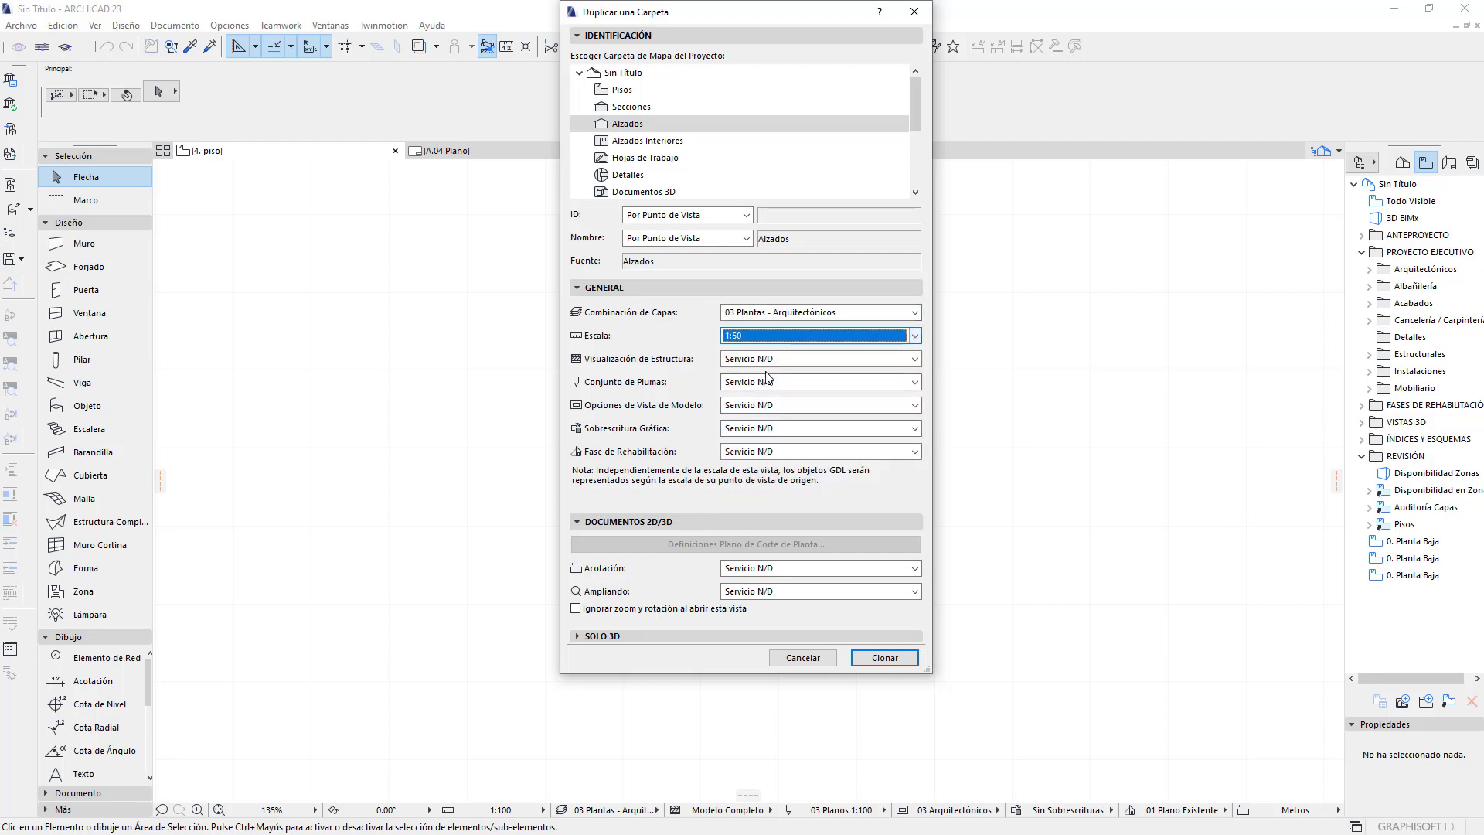
{"action": "left_click", "coordinate": [770, 359]}
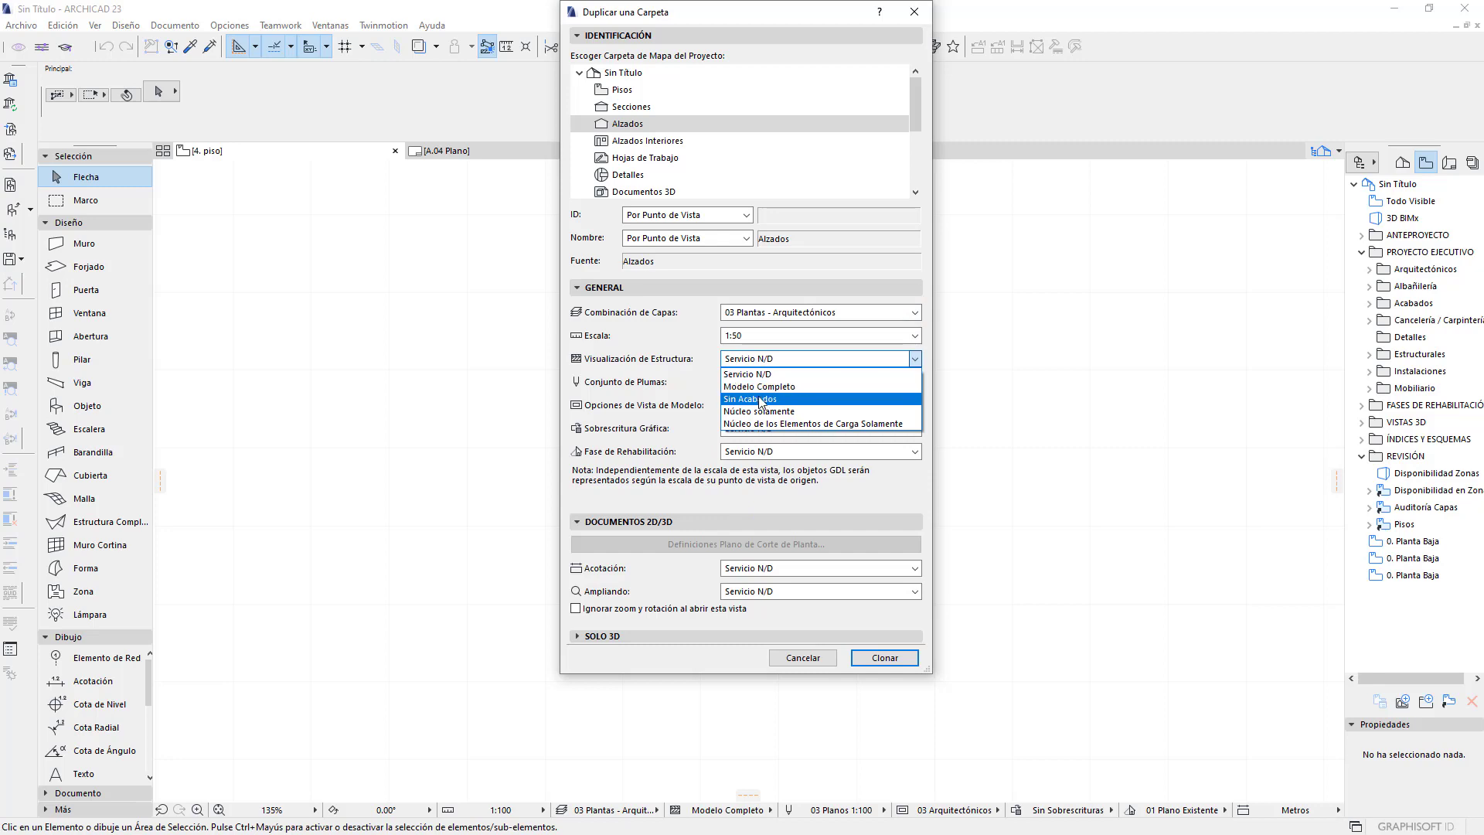
{"action": "left_click", "coordinate": [755, 400]}
{"action": "left_click", "coordinate": [792, 383]}
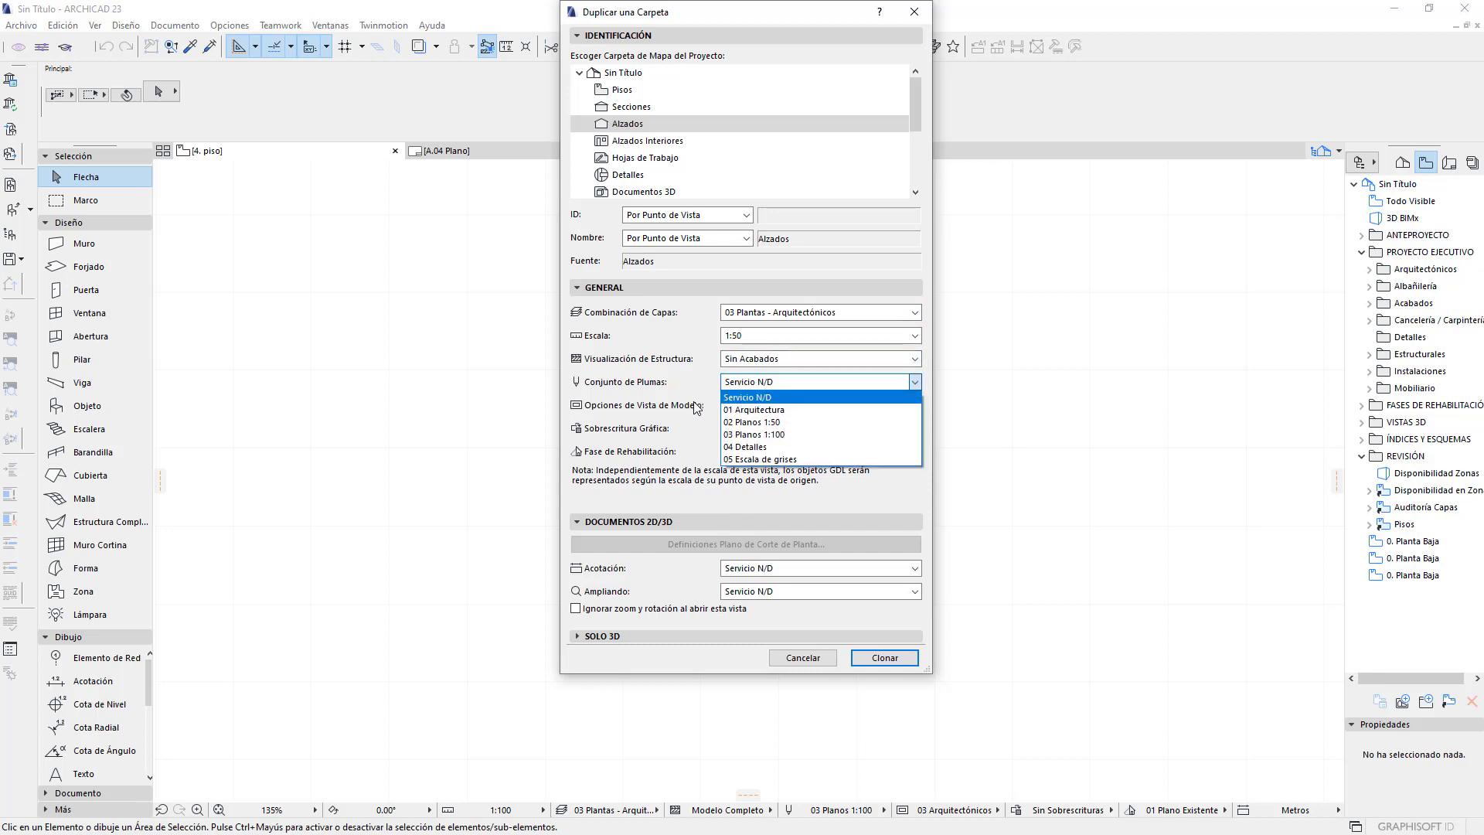
{"action": "left_click", "coordinate": [767, 422]}
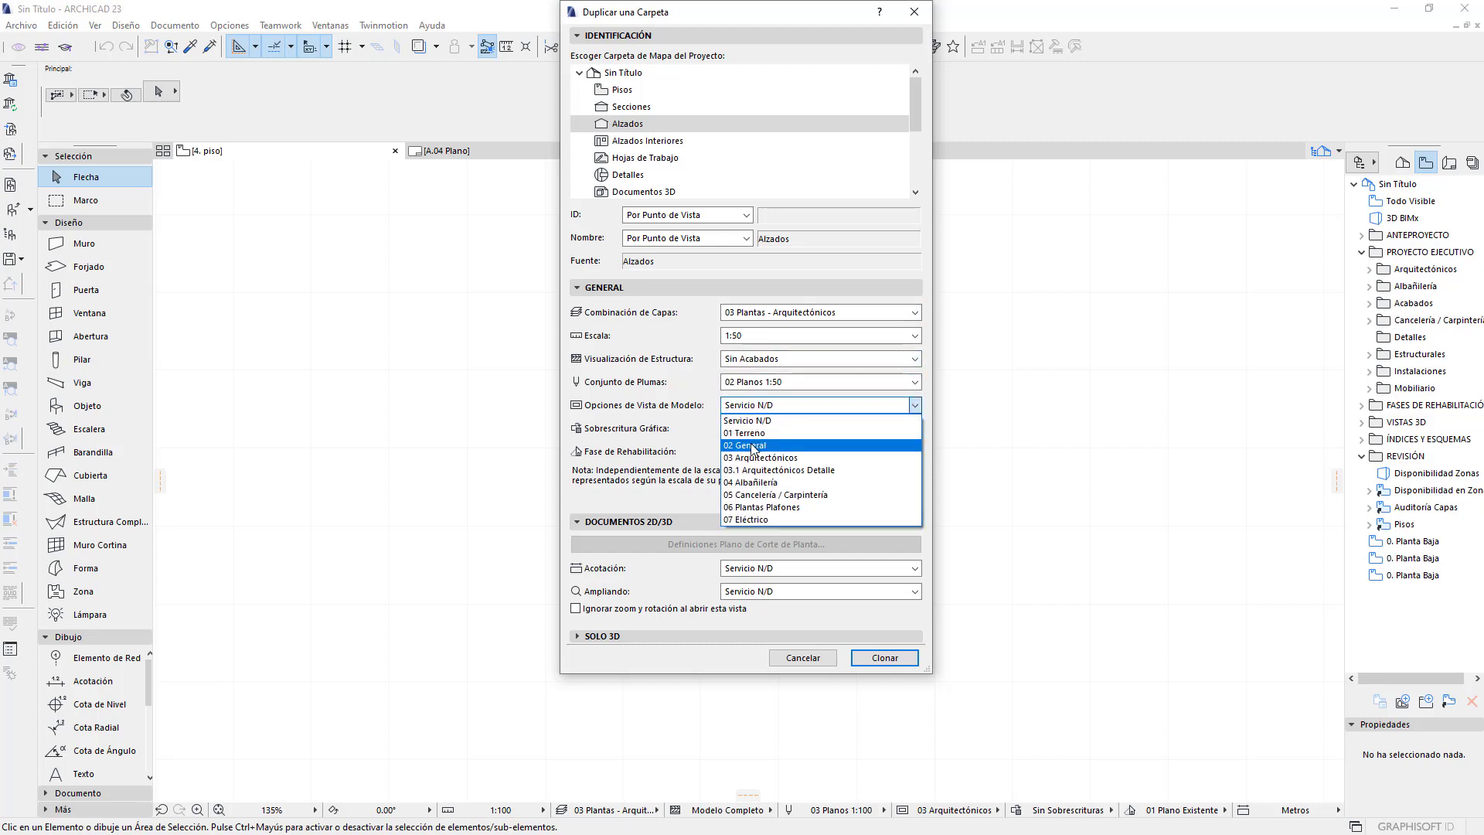
Give the clone 03 Arquitectónicos model view, Planta Anteproyecto override, Optimizar zoom, and confirm
{"action": "left_click", "coordinate": [761, 456]}
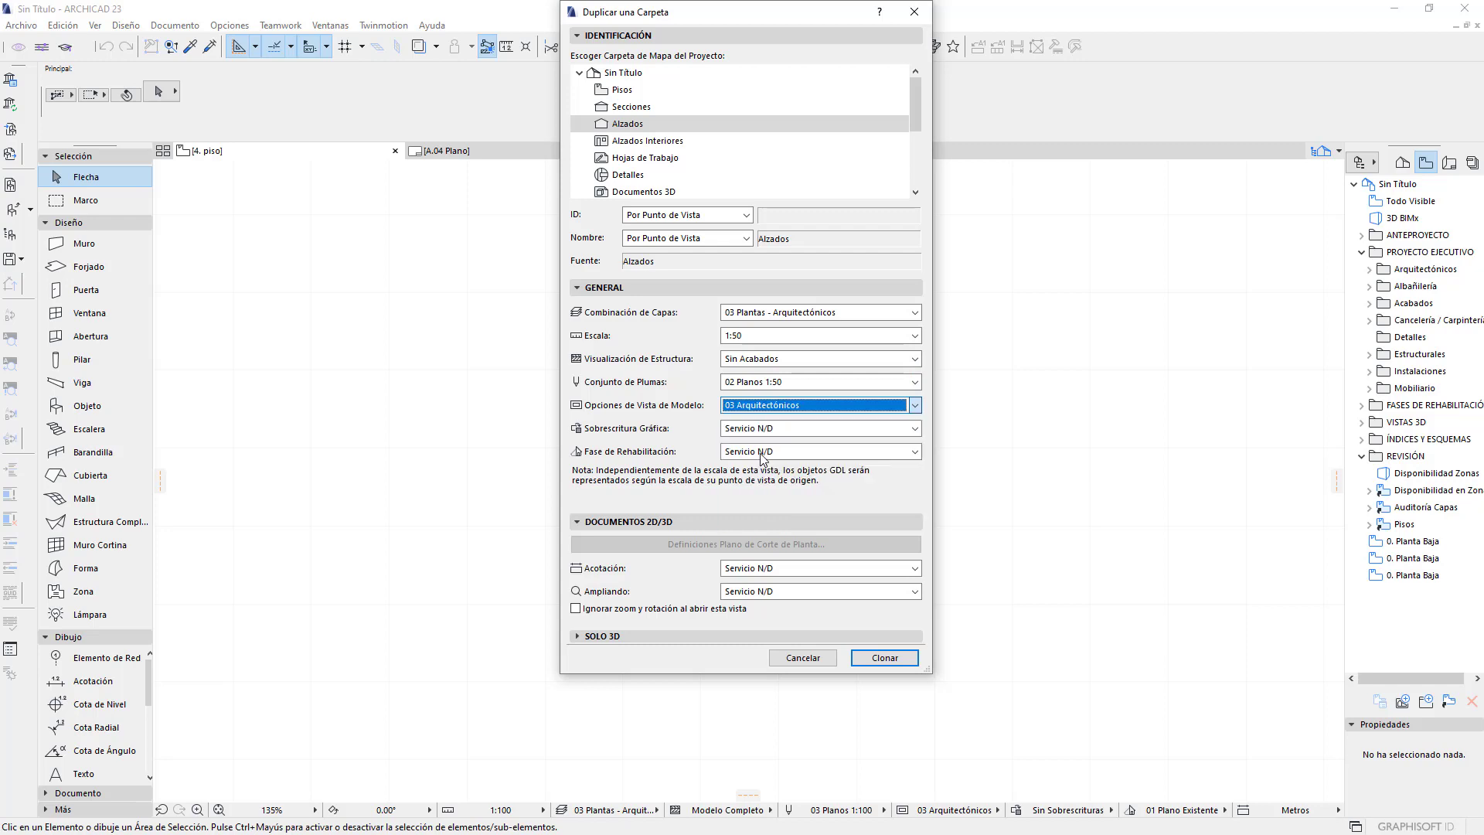
{"action": "left_click", "coordinate": [768, 430]}
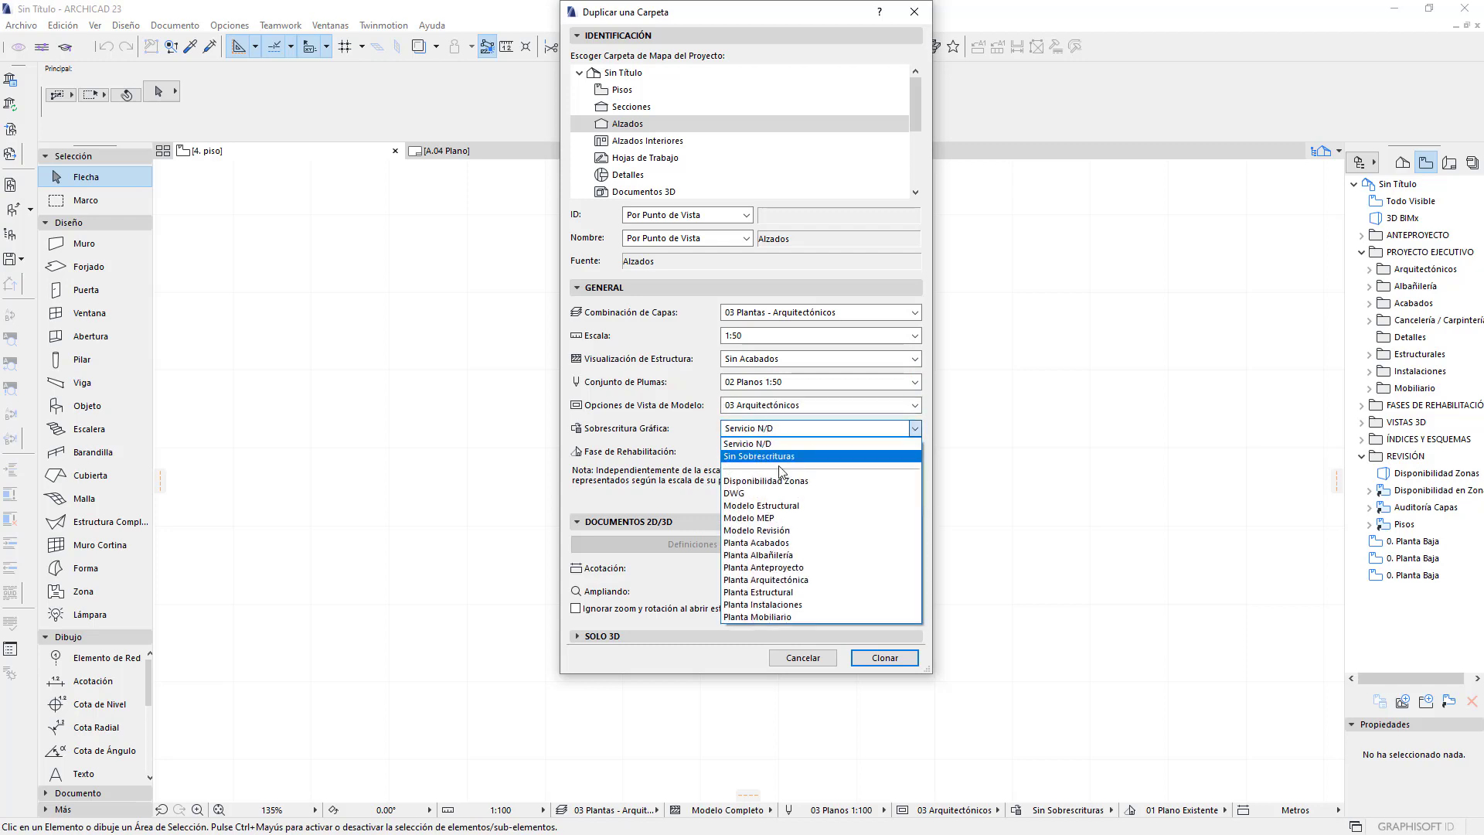
{"action": "left_click", "coordinate": [787, 576]}
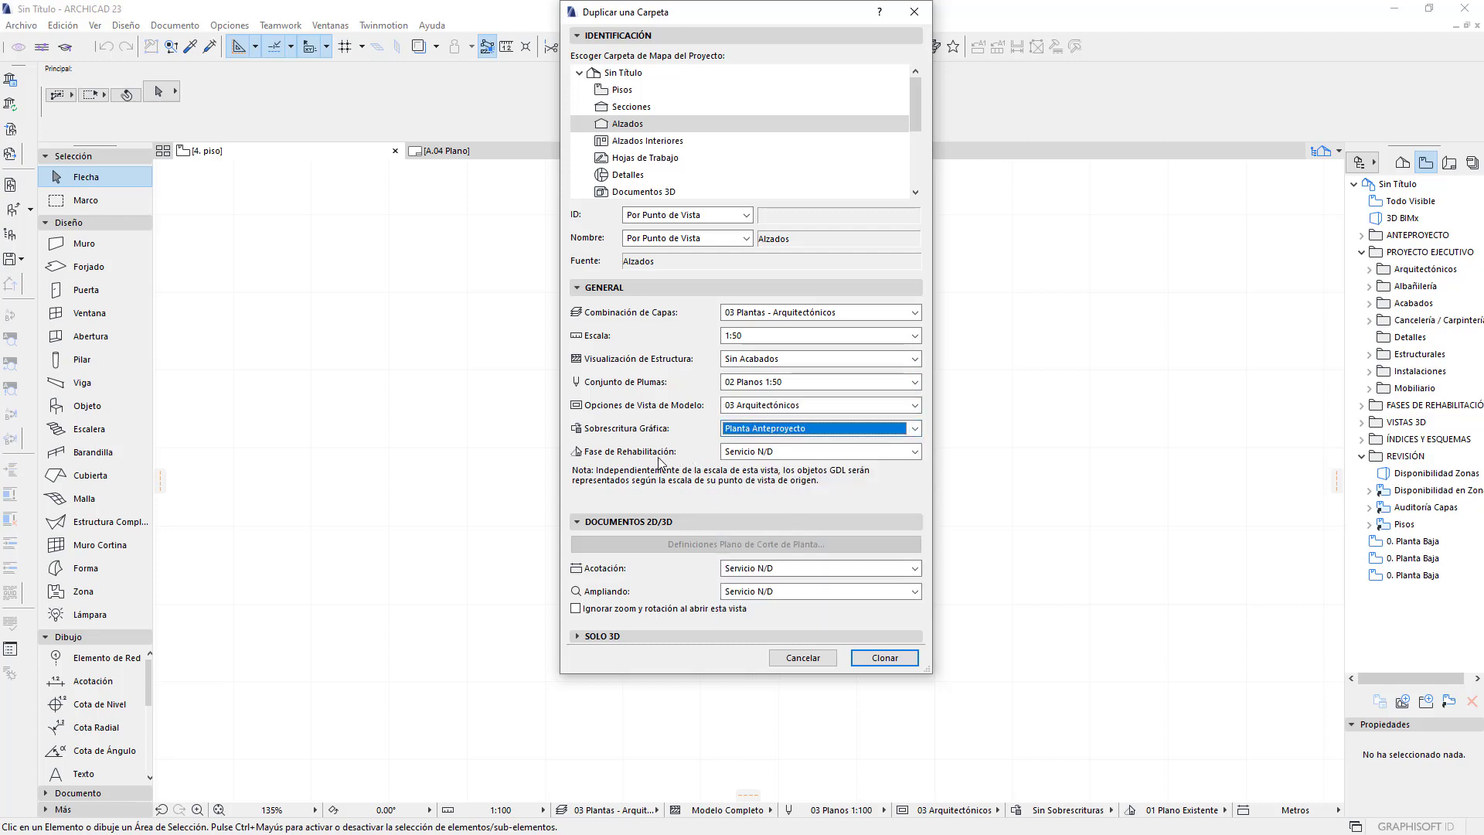
{"action": "left_click", "coordinate": [768, 452]}
{"action": "left_click", "coordinate": [767, 464]}
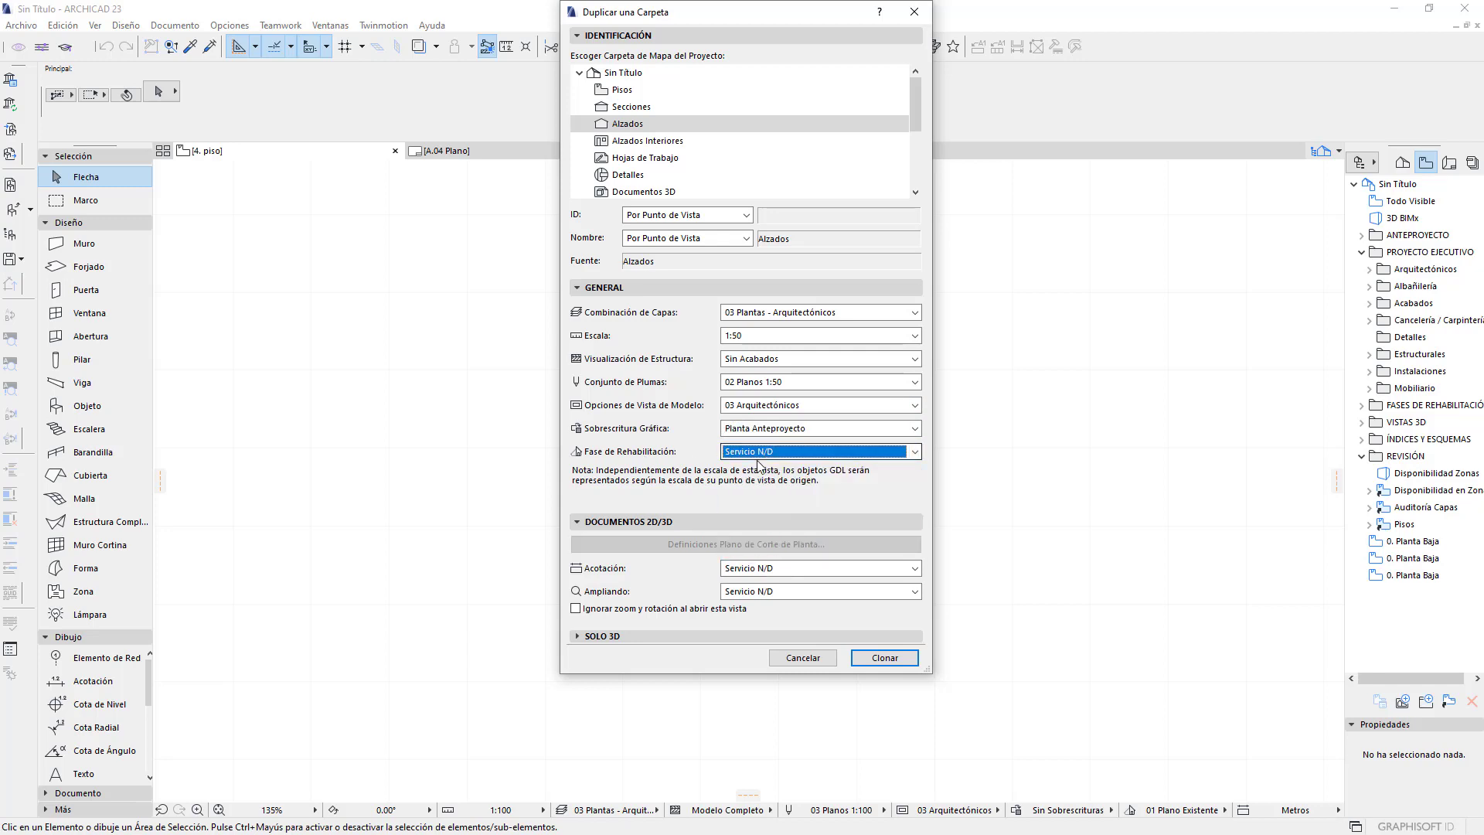
{"action": "left_click", "coordinate": [749, 568]}
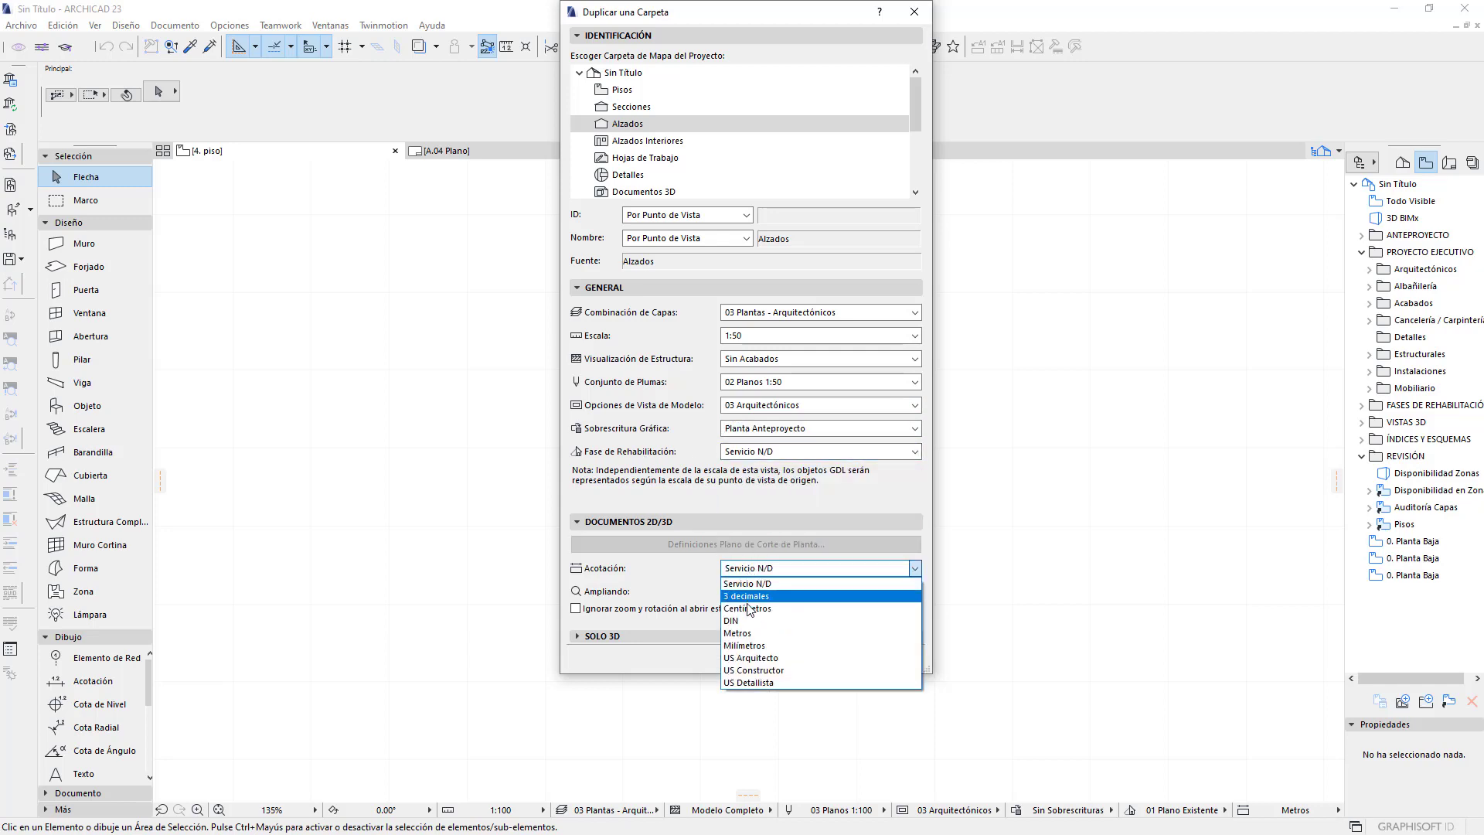
{"action": "left_click", "coordinate": [739, 595]}
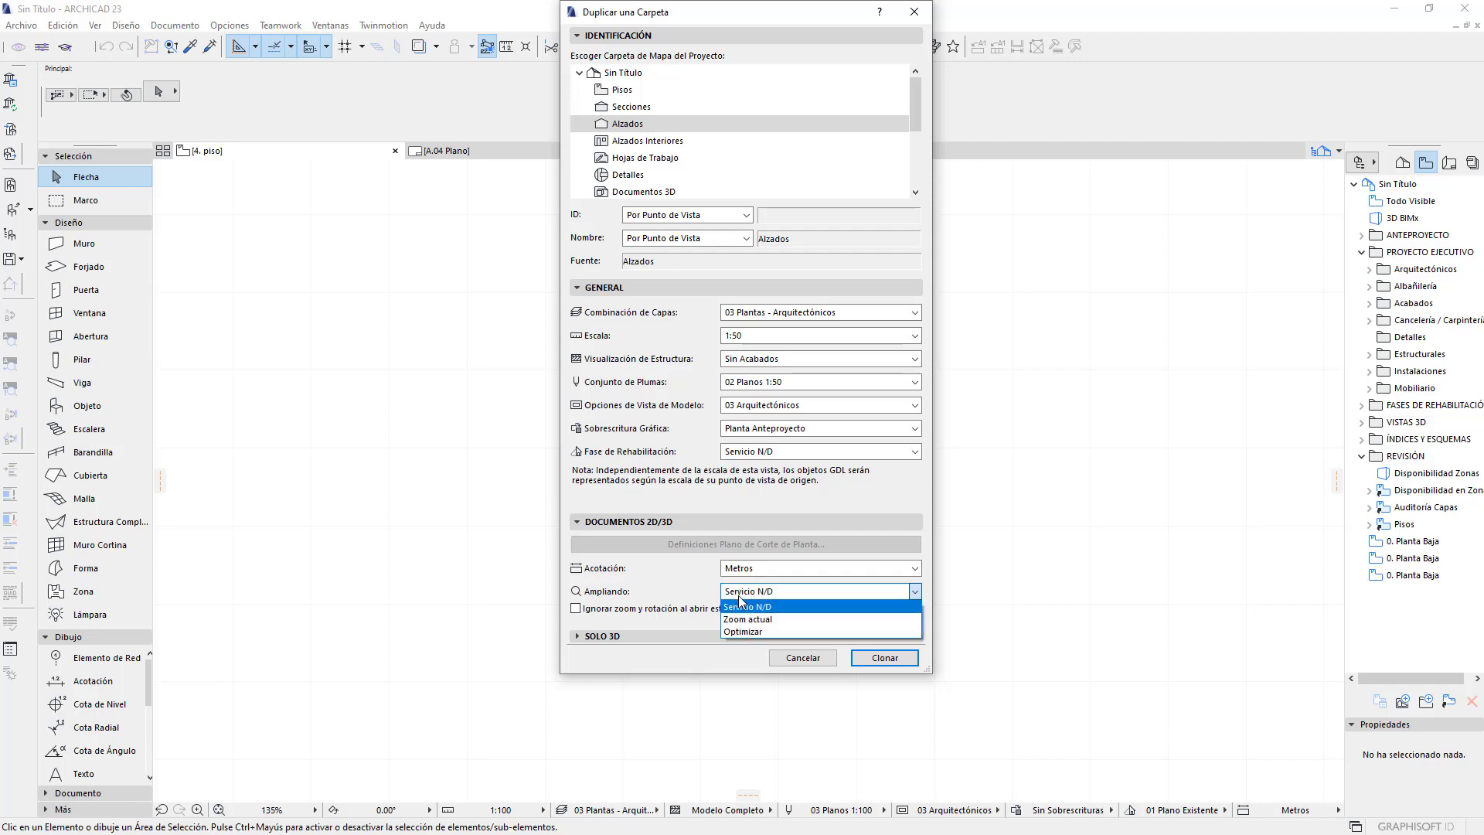
{"action": "left_click", "coordinate": [857, 615]}
{"action": "left_click", "coordinate": [885, 658]}
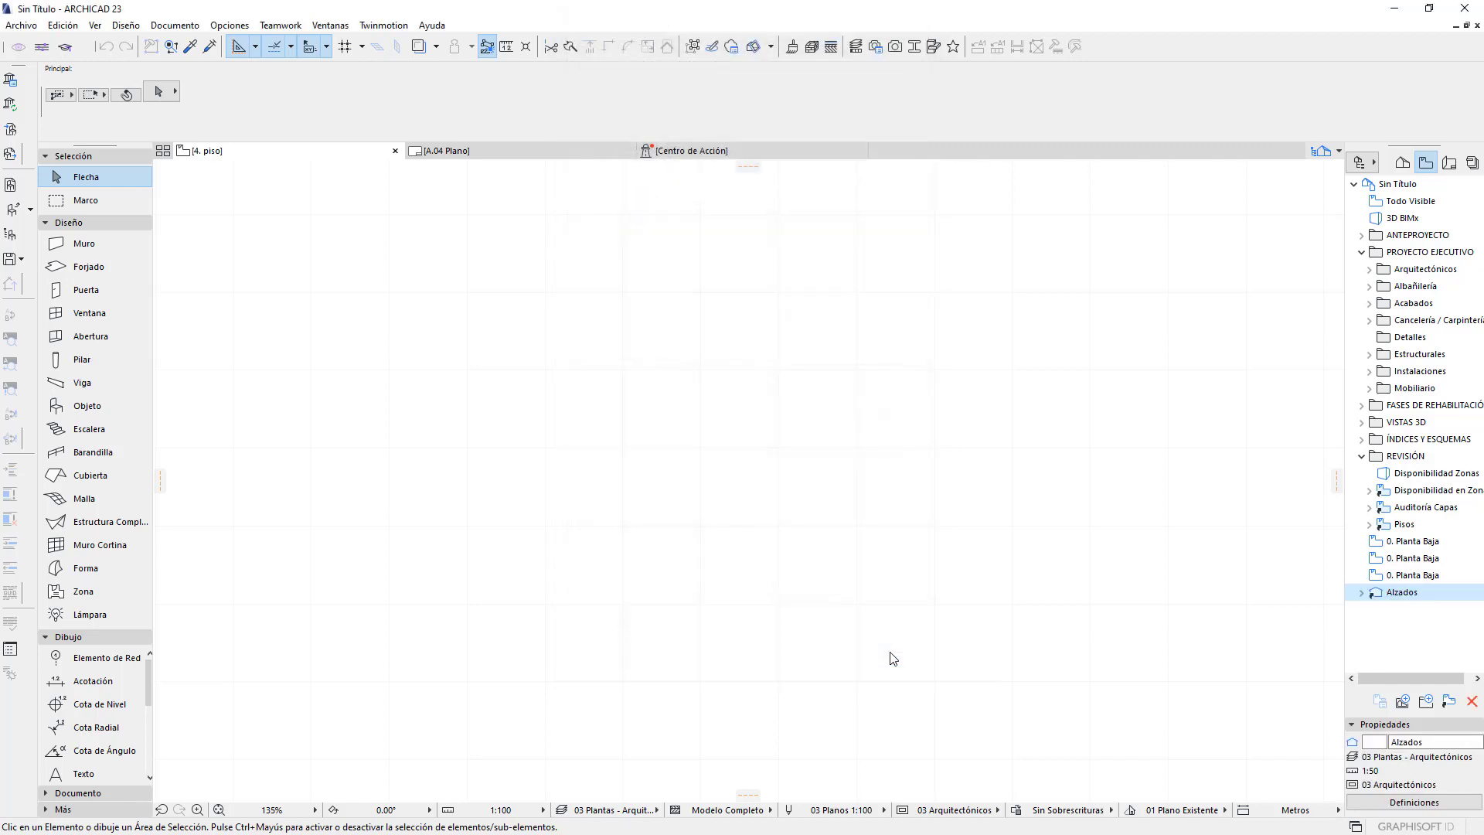
Expand the new Alzados folder and browse its Este, Norte, Oeste and Sur elevations
{"action": "left_click", "coordinate": [1360, 592]}
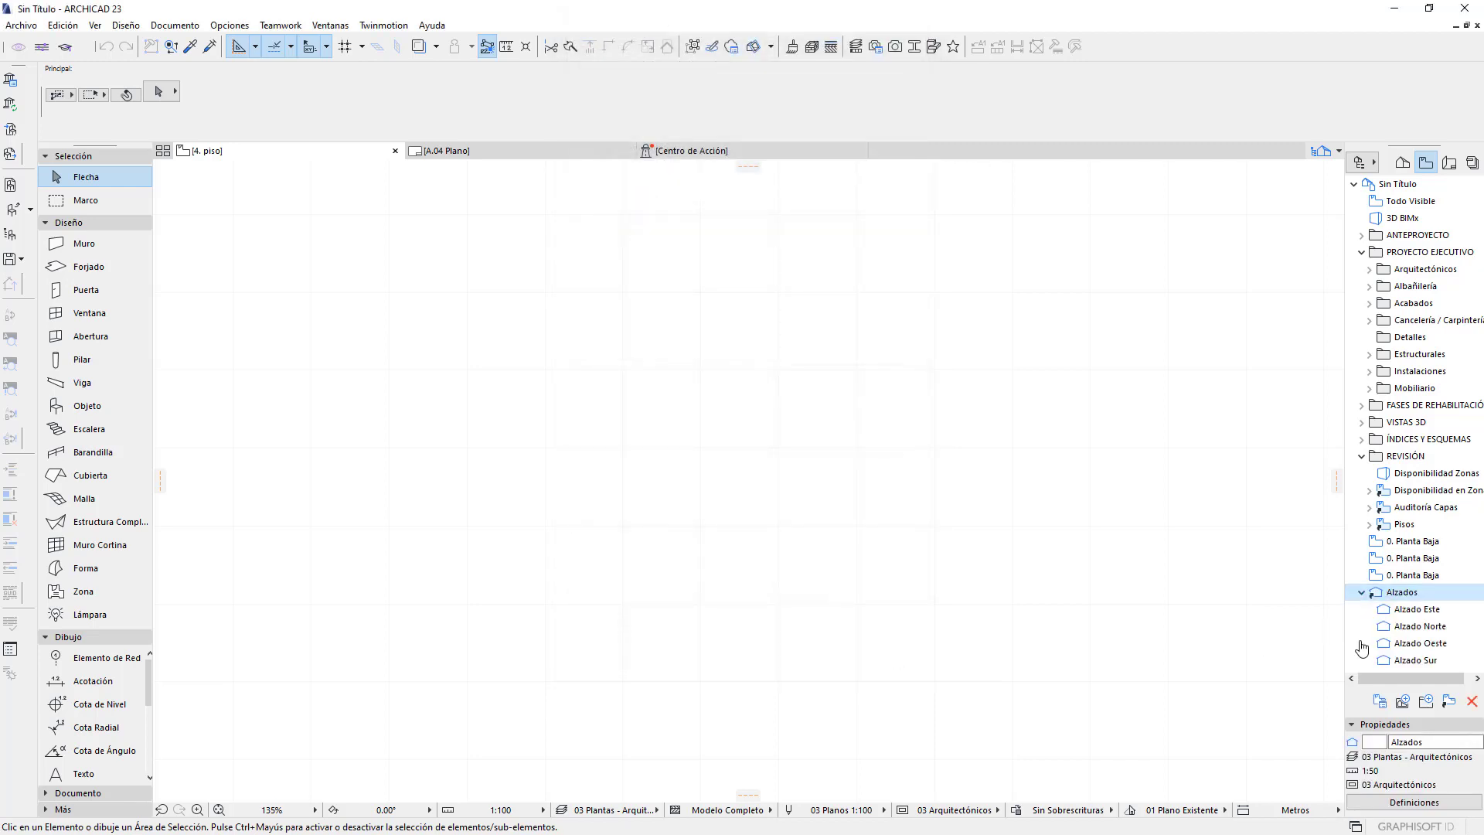
{"action": "left_click", "coordinate": [1405, 615]}
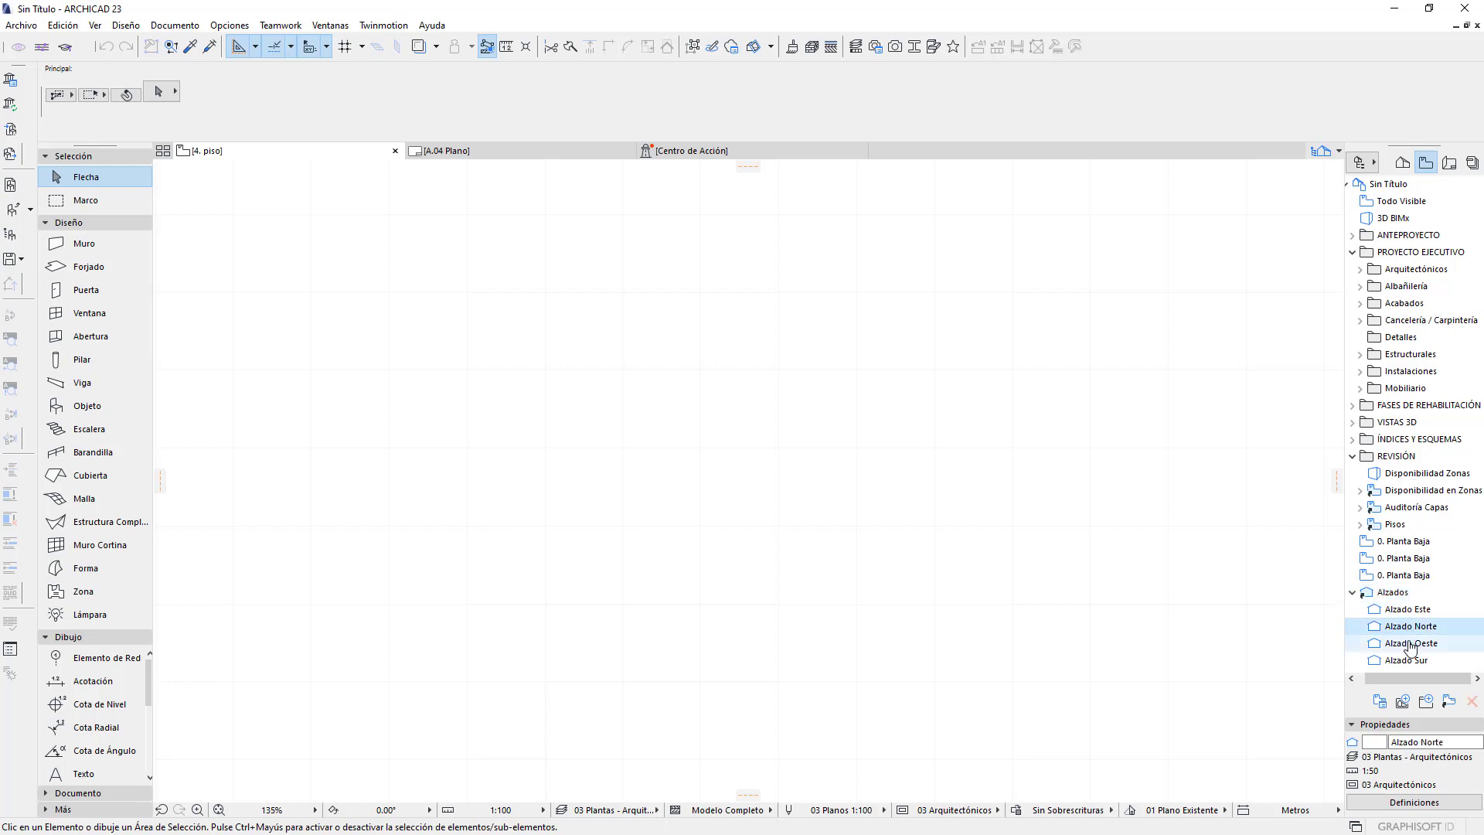
{"action": "left_click", "coordinate": [1410, 643]}
{"action": "left_click", "coordinate": [1411, 661]}
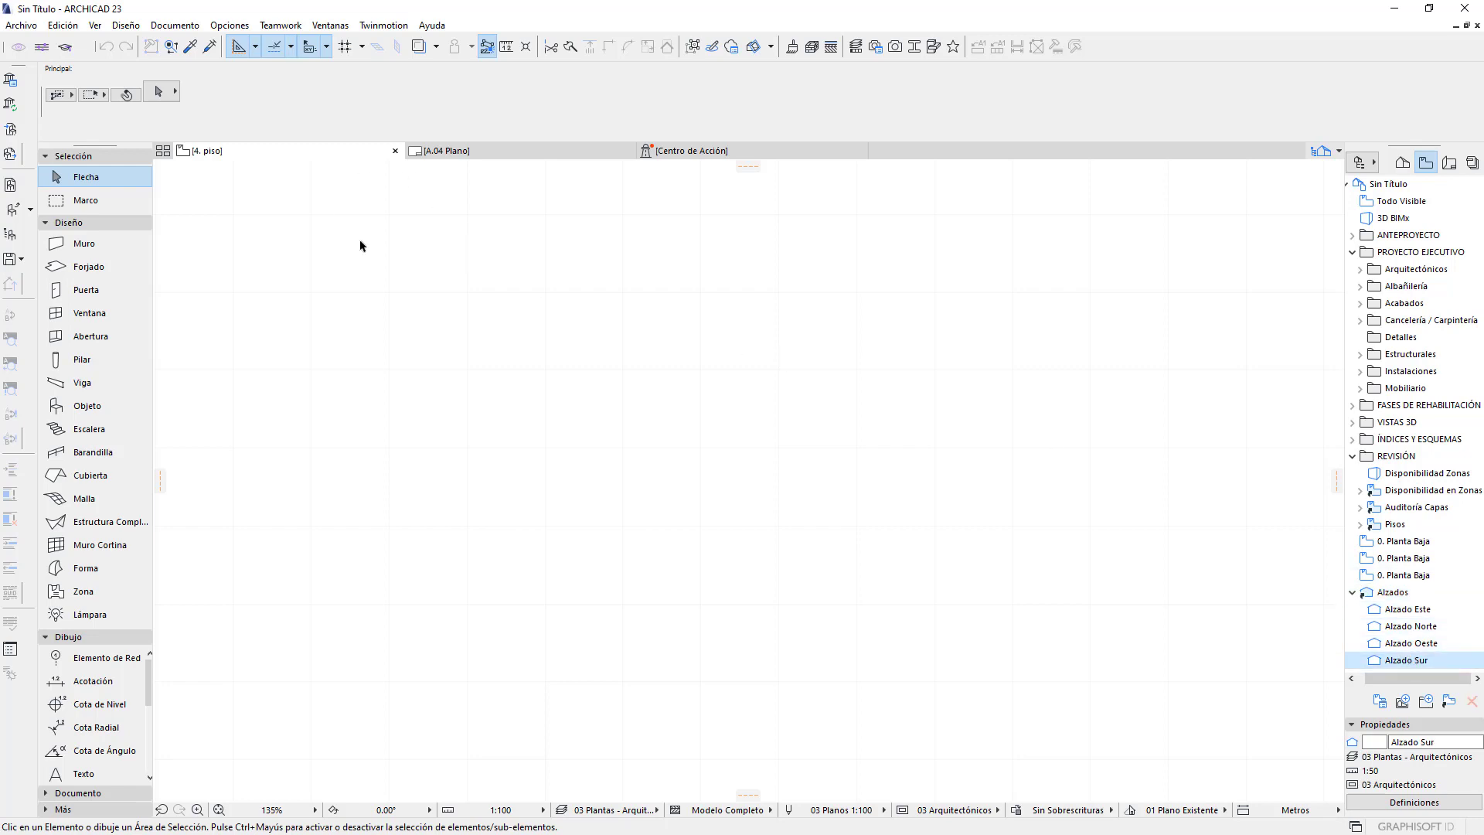
{"action": "scroll", "coordinate": [360, 246], "scroll_direction": "down", "scroll_amount": 5}
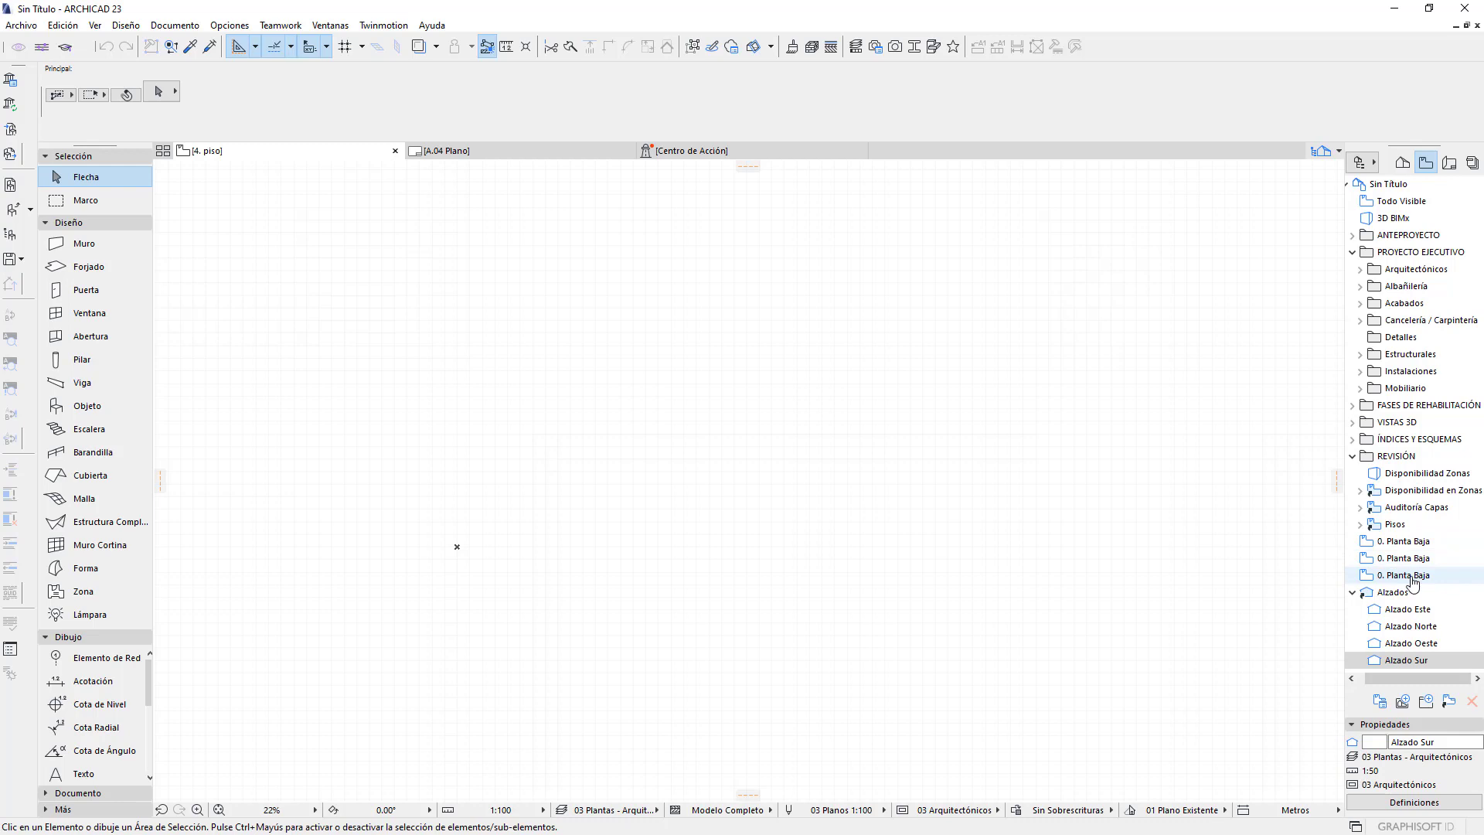
Open the 0. Planta Baja floor plan and inspect its existing east elevation marker
{"action": "left_click", "coordinate": [1412, 577]}
{"action": "double_click", "coordinate": [1411, 577]}
{"action": "scroll", "coordinate": [363, 460], "scroll_direction": "up", "scroll_amount": 3}
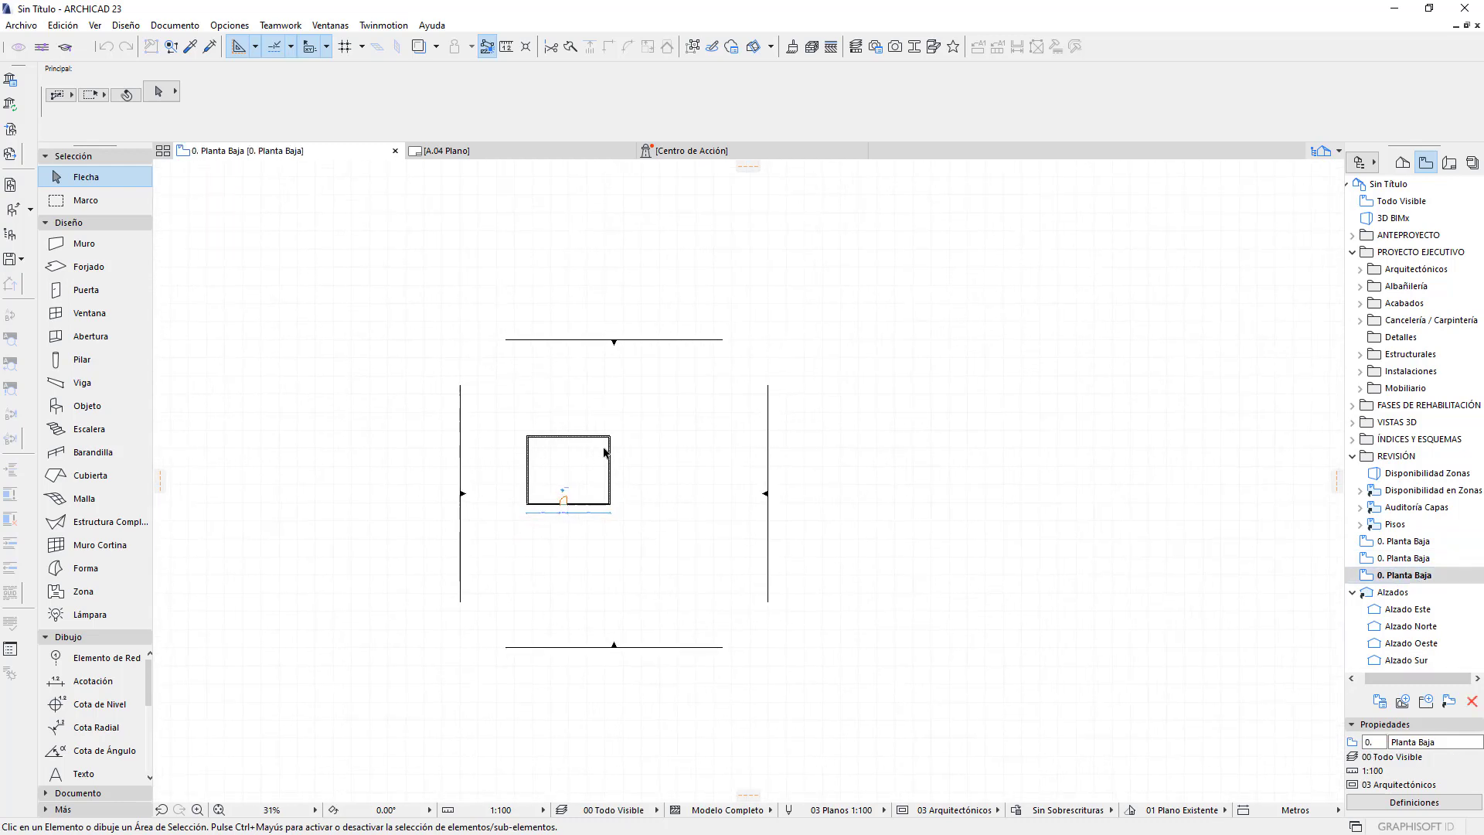
{"action": "left_click", "coordinate": [796, 433]}
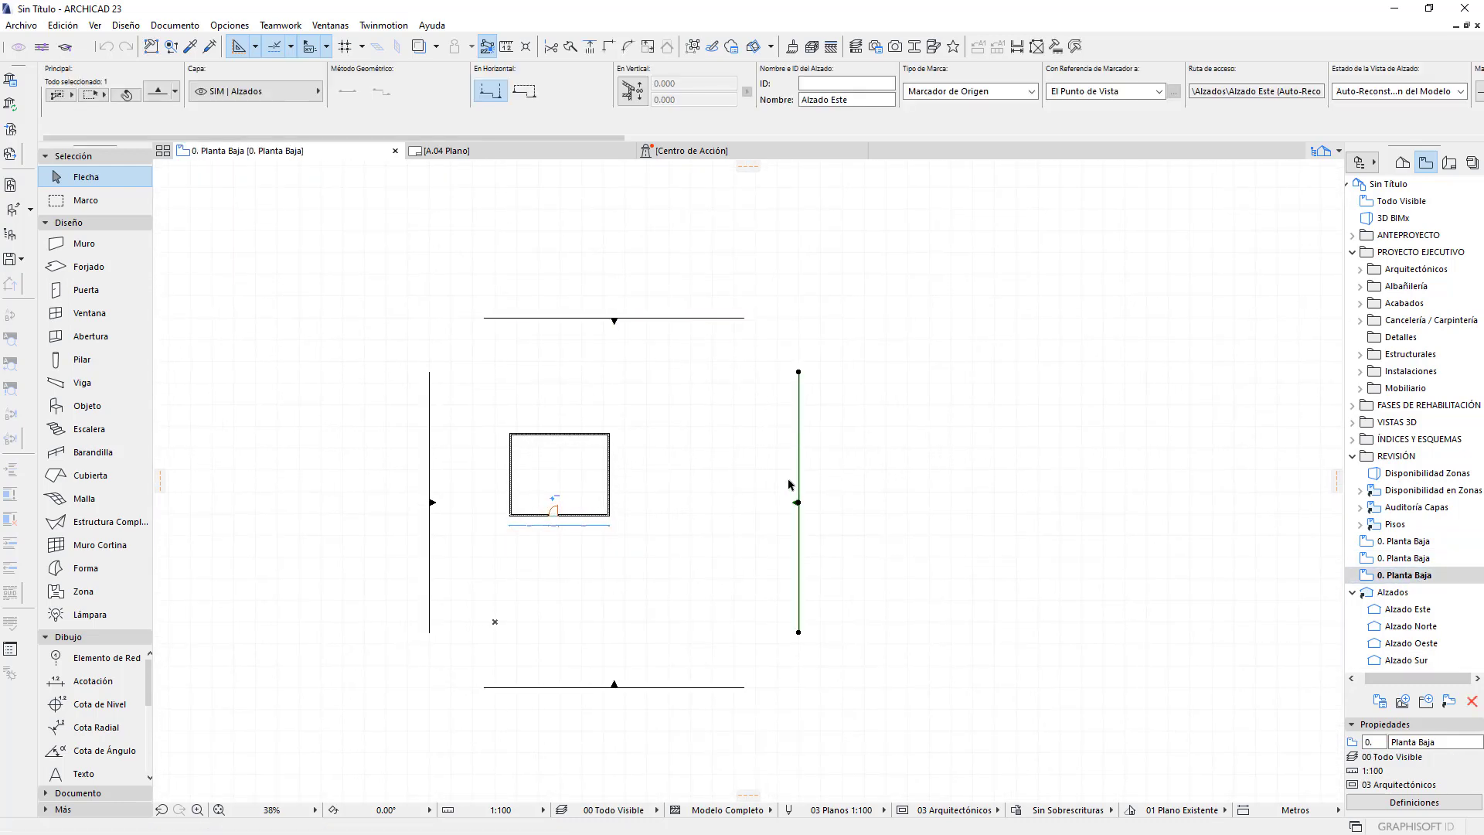
{"action": "left_click", "coordinate": [696, 636]}
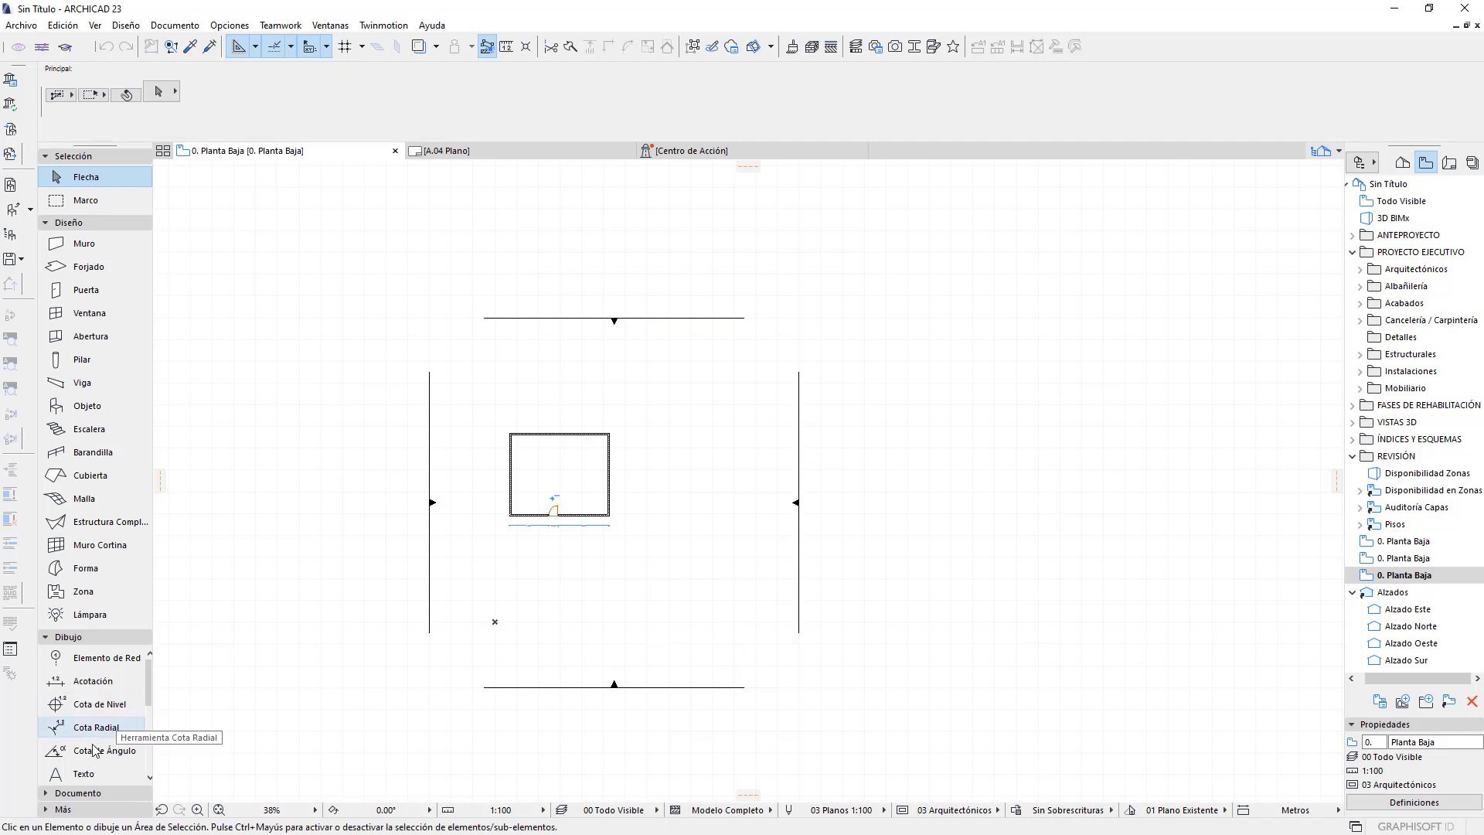
{"action": "scroll", "coordinate": [97, 746], "scroll_direction": "down", "scroll_amount": 3}
Draw an elevation line left of the room facing it, creating the 1 Alzado Norte view
{"action": "left_click", "coordinate": [77, 792]}
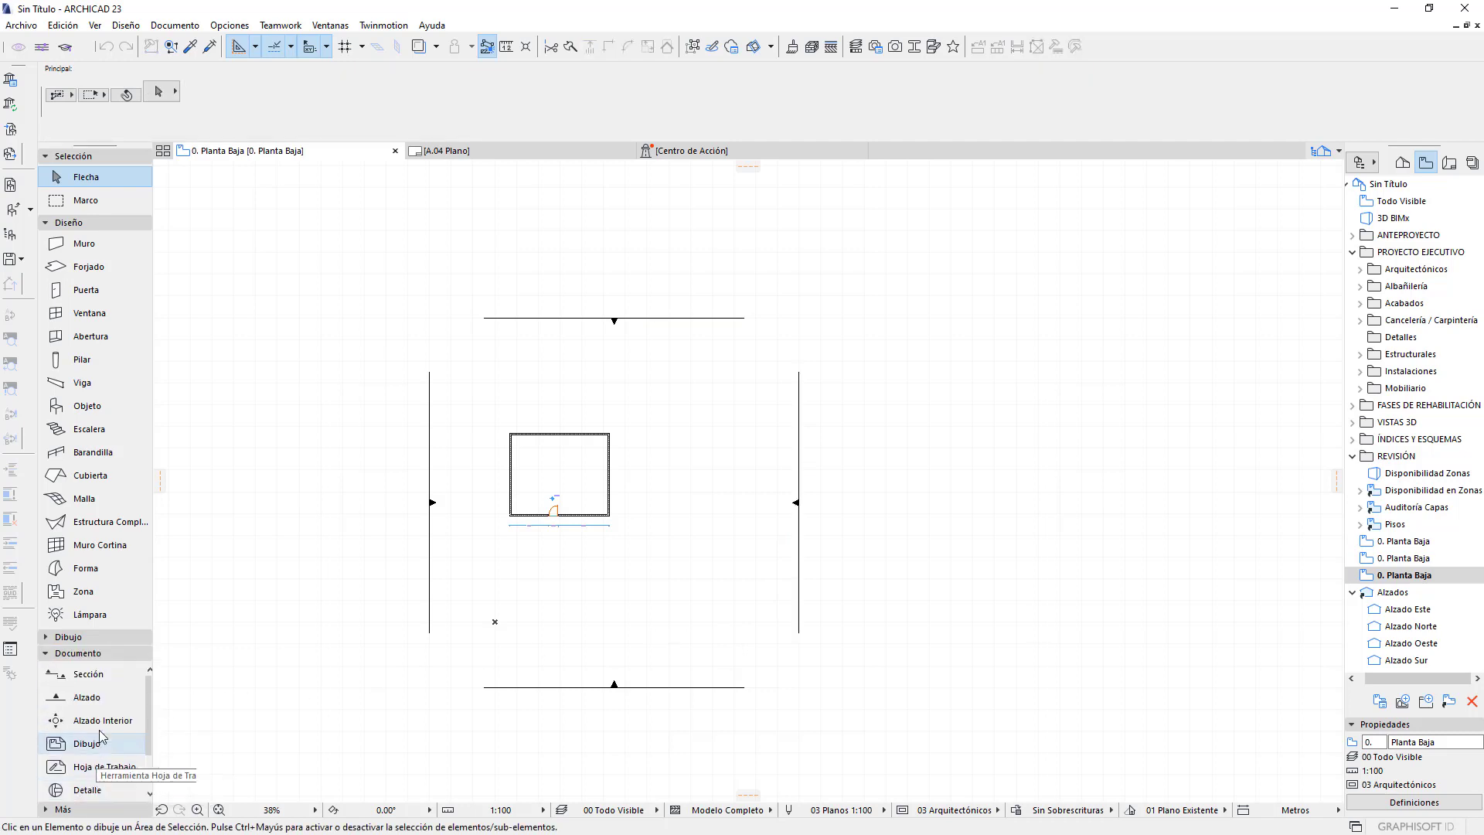
{"action": "left_click", "coordinate": [94, 700]}
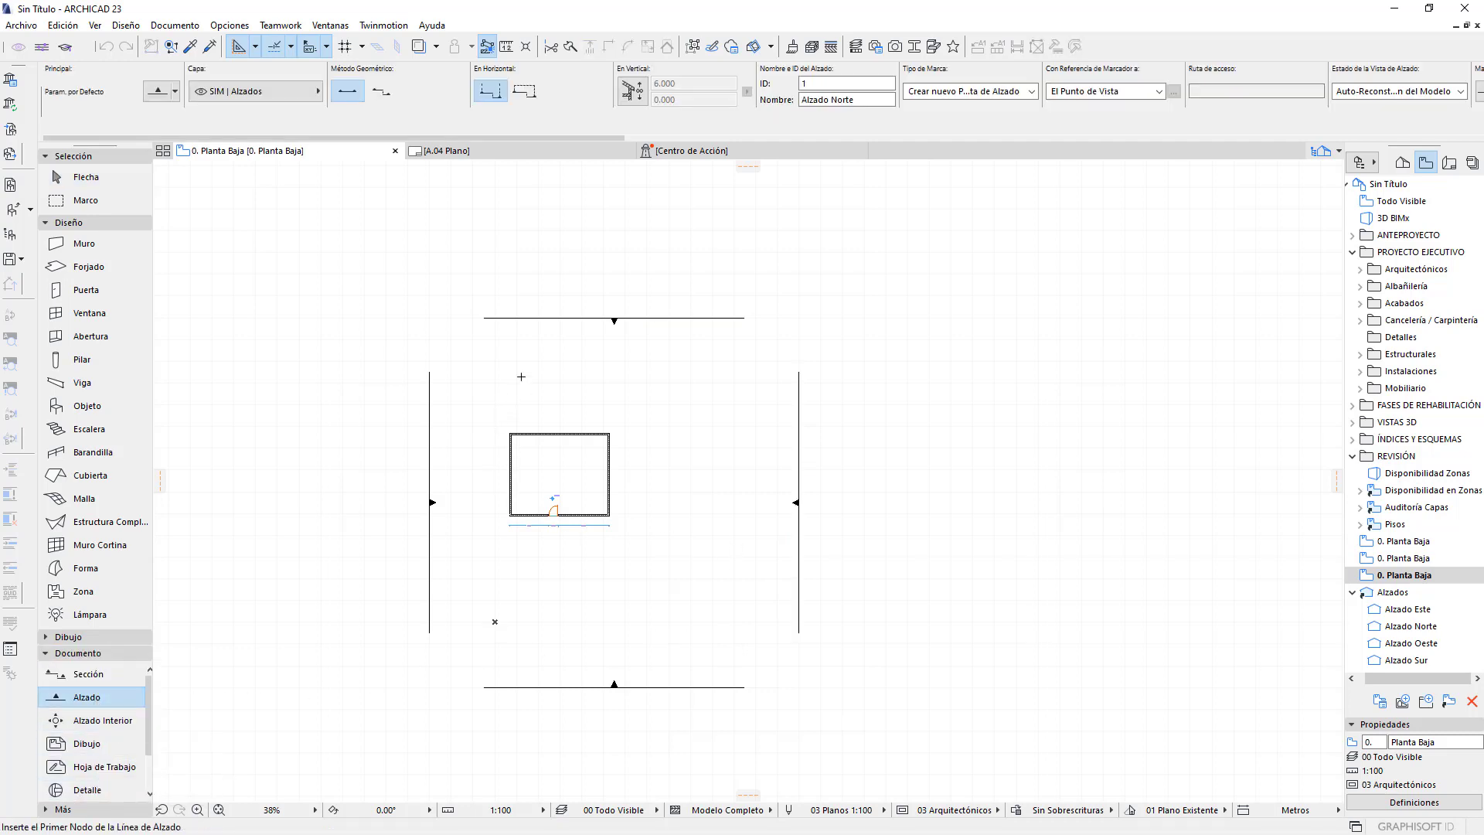
{"action": "left_click", "coordinate": [495, 371]}
{"action": "left_click", "coordinate": [494, 593]}
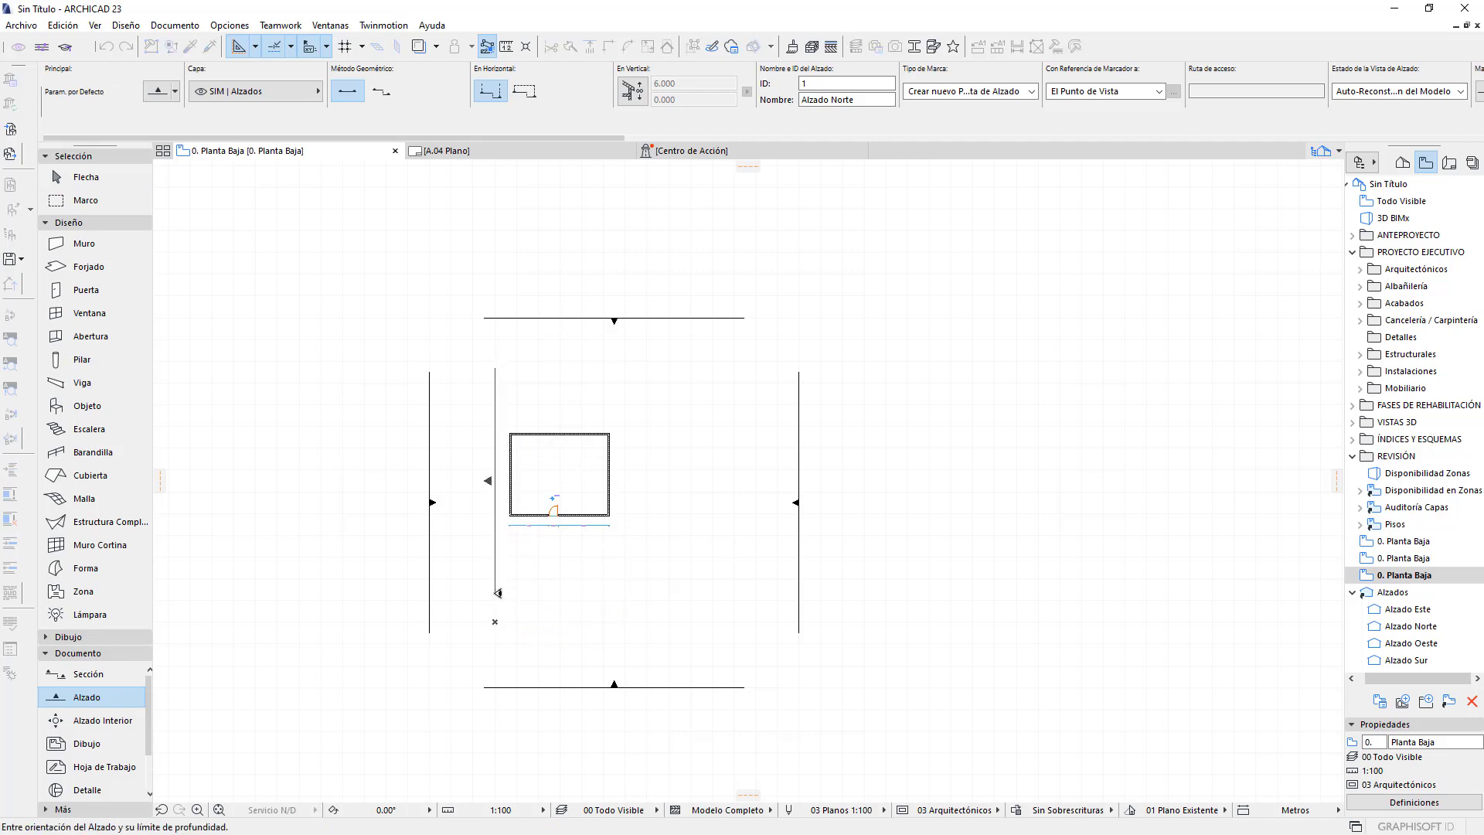
{"action": "left_click", "coordinate": [568, 587]}
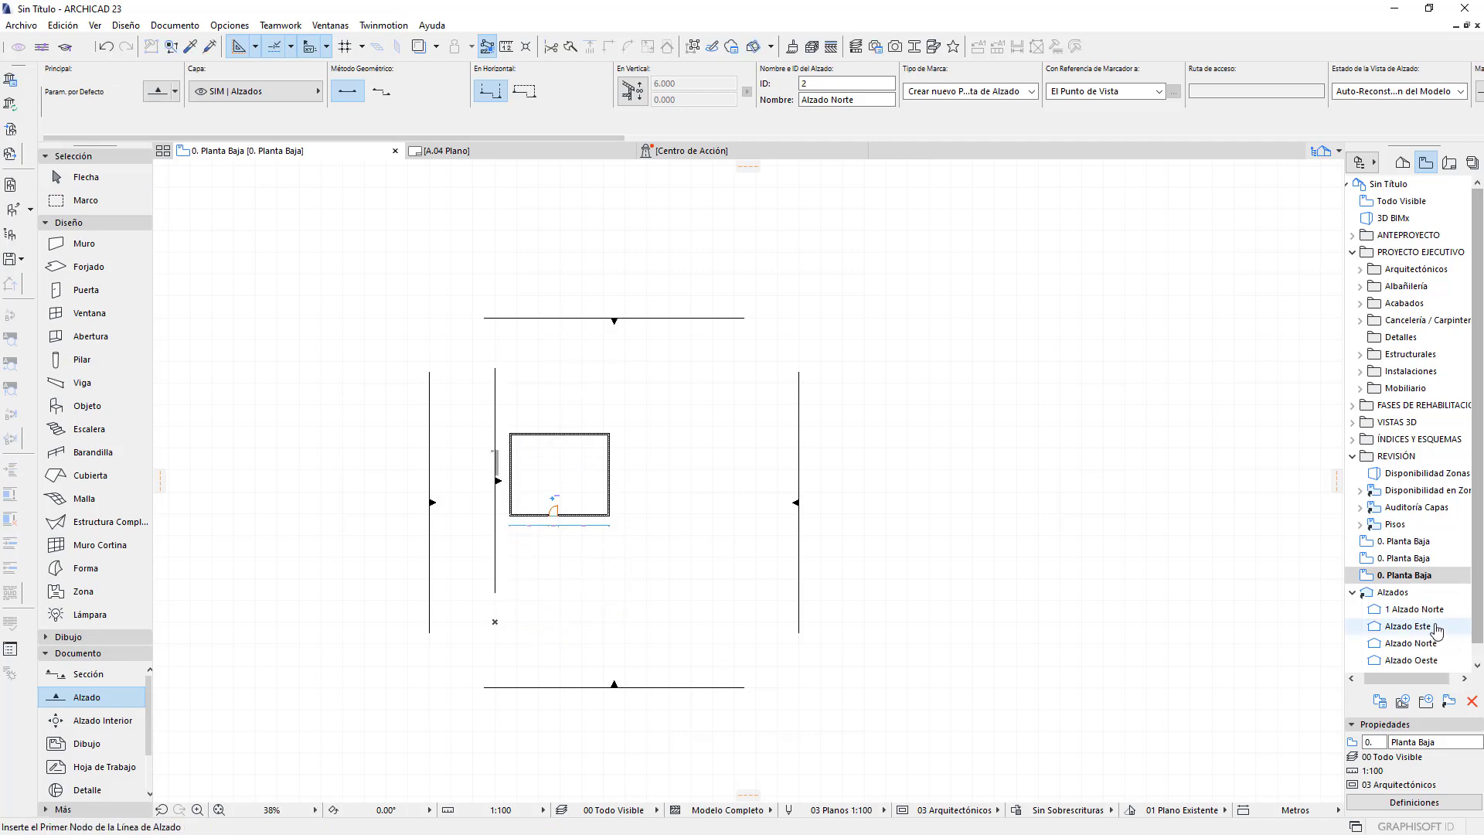
{"action": "left_click", "coordinate": [1431, 593]}
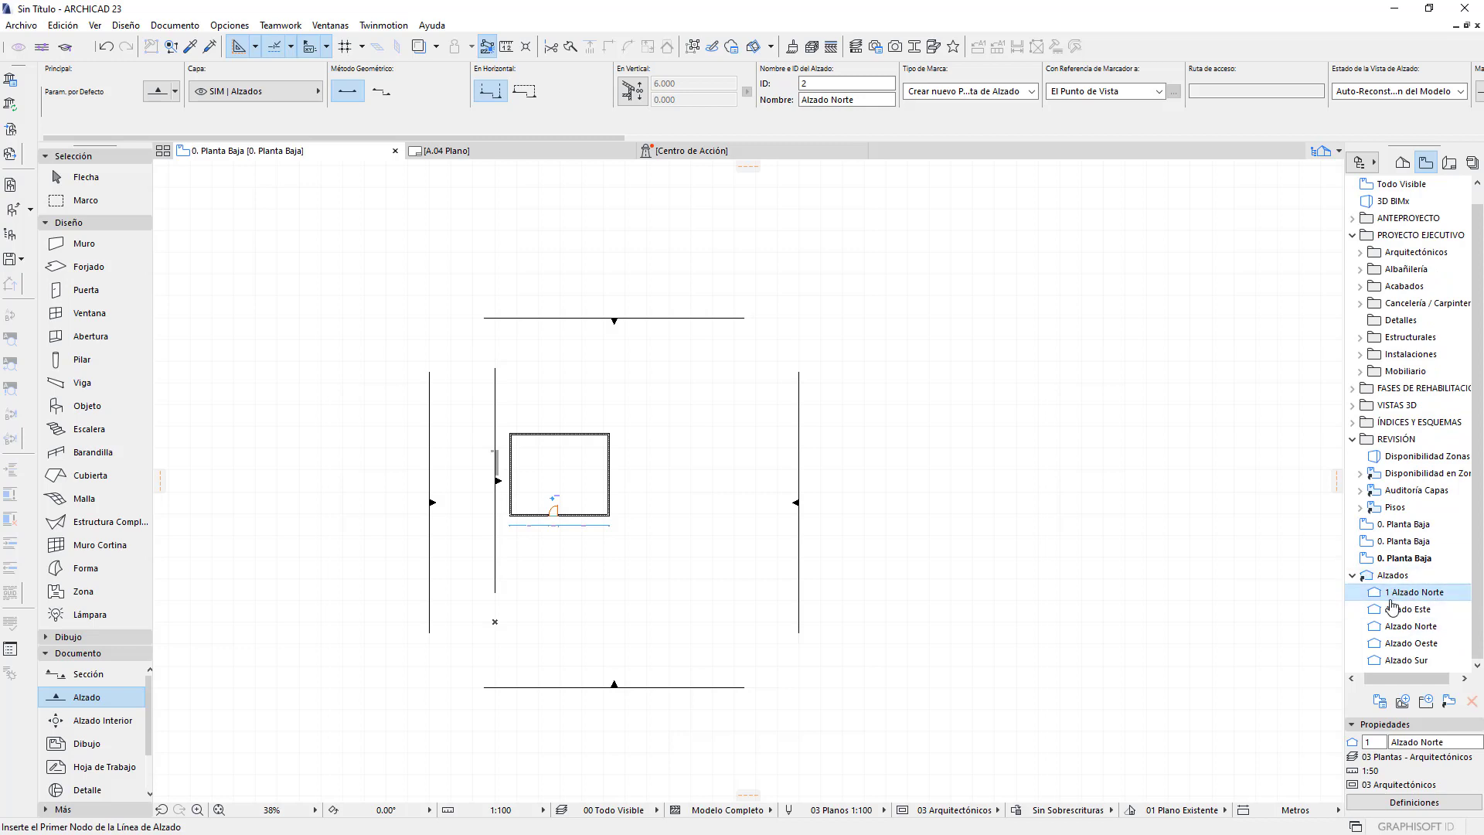
{"action": "left_click", "coordinate": [1353, 576]}
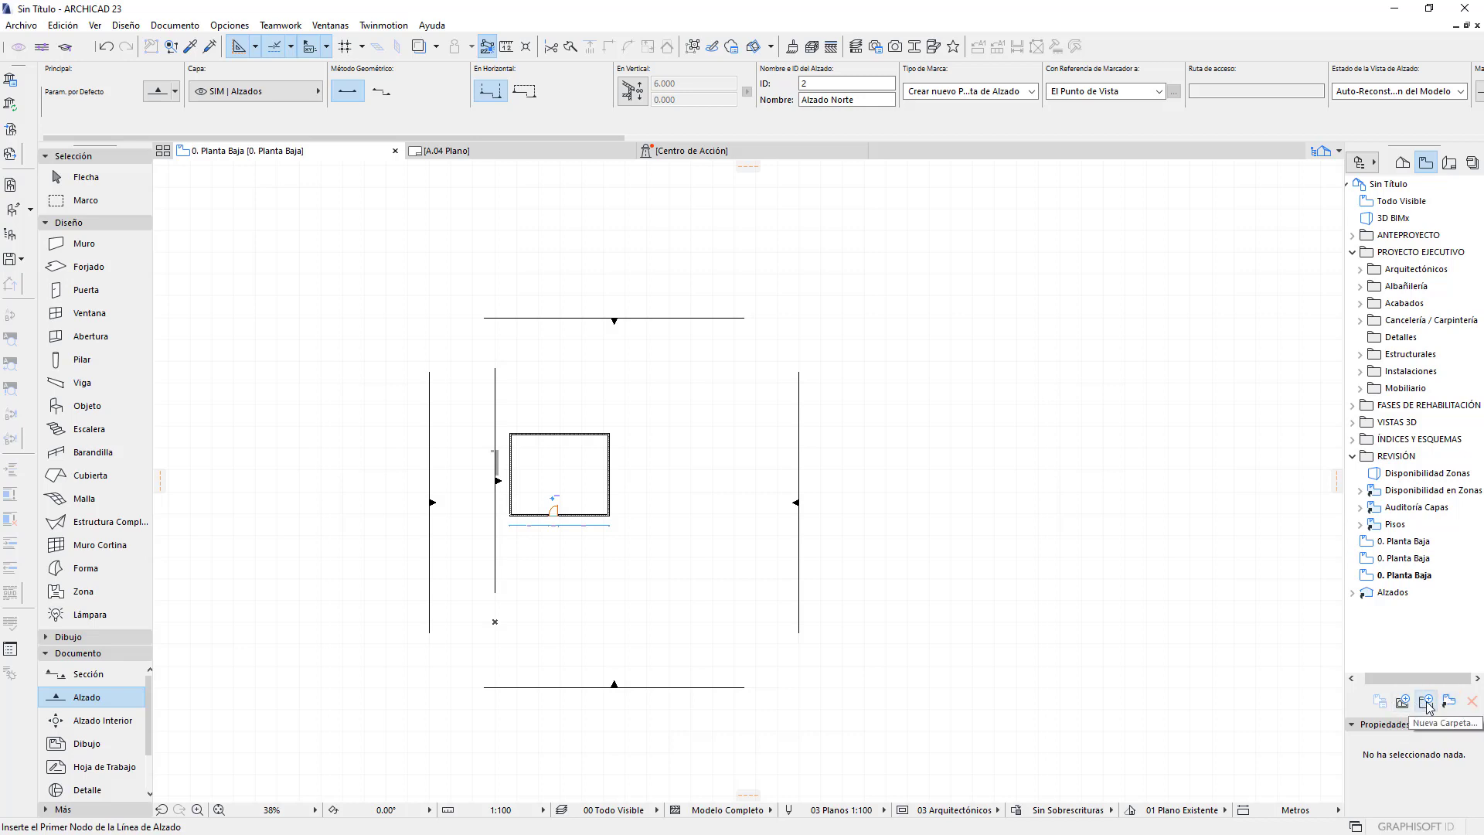
Create the 'Planos revision 1' folder and drag the cloned Pisos folder into it
{"action": "left_click", "coordinate": [1427, 707]}
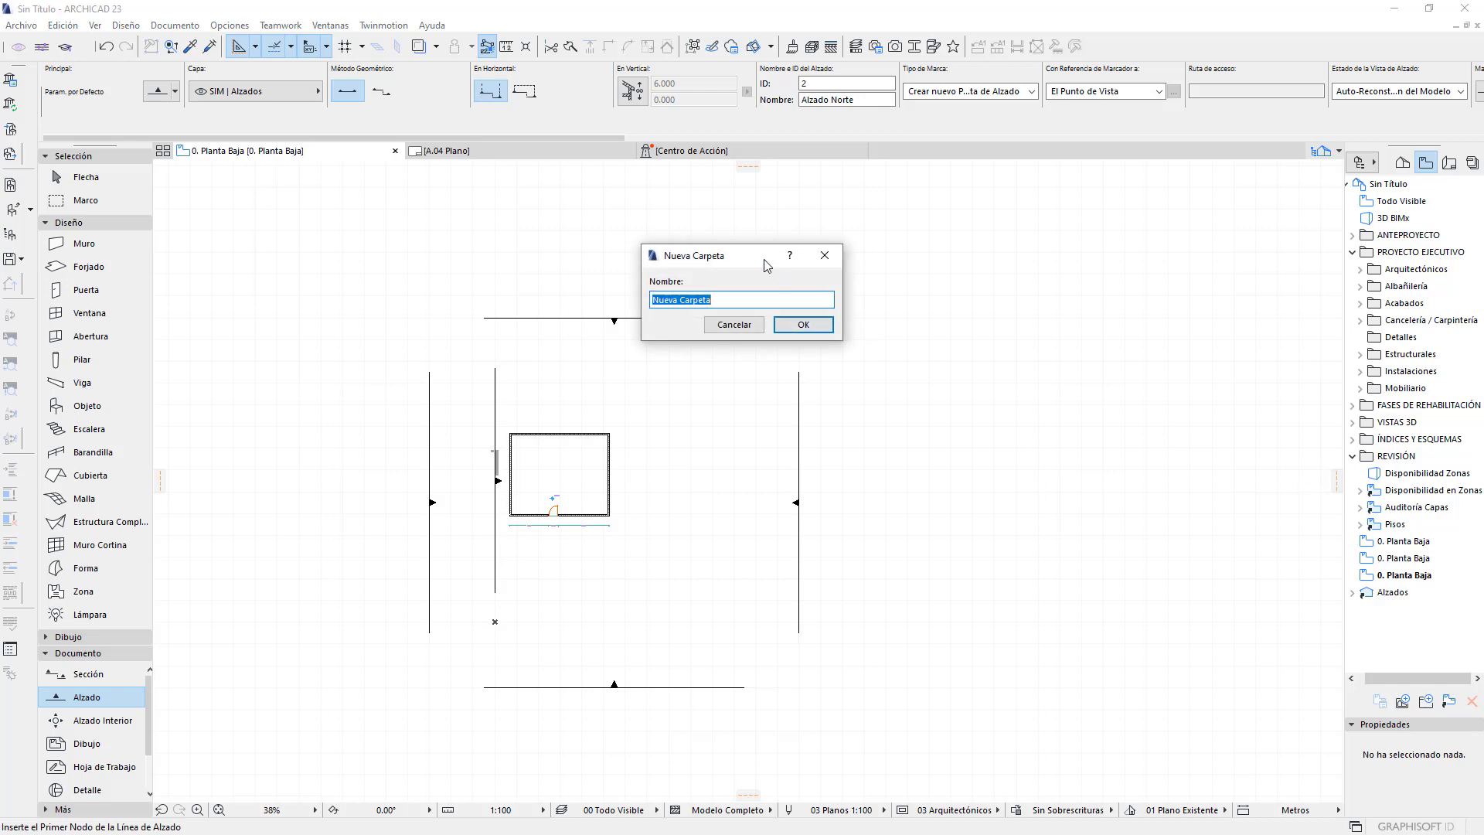
{"action": "type", "text": "Planos revision 1"}
{"action": "left_click", "coordinate": [803, 324]}
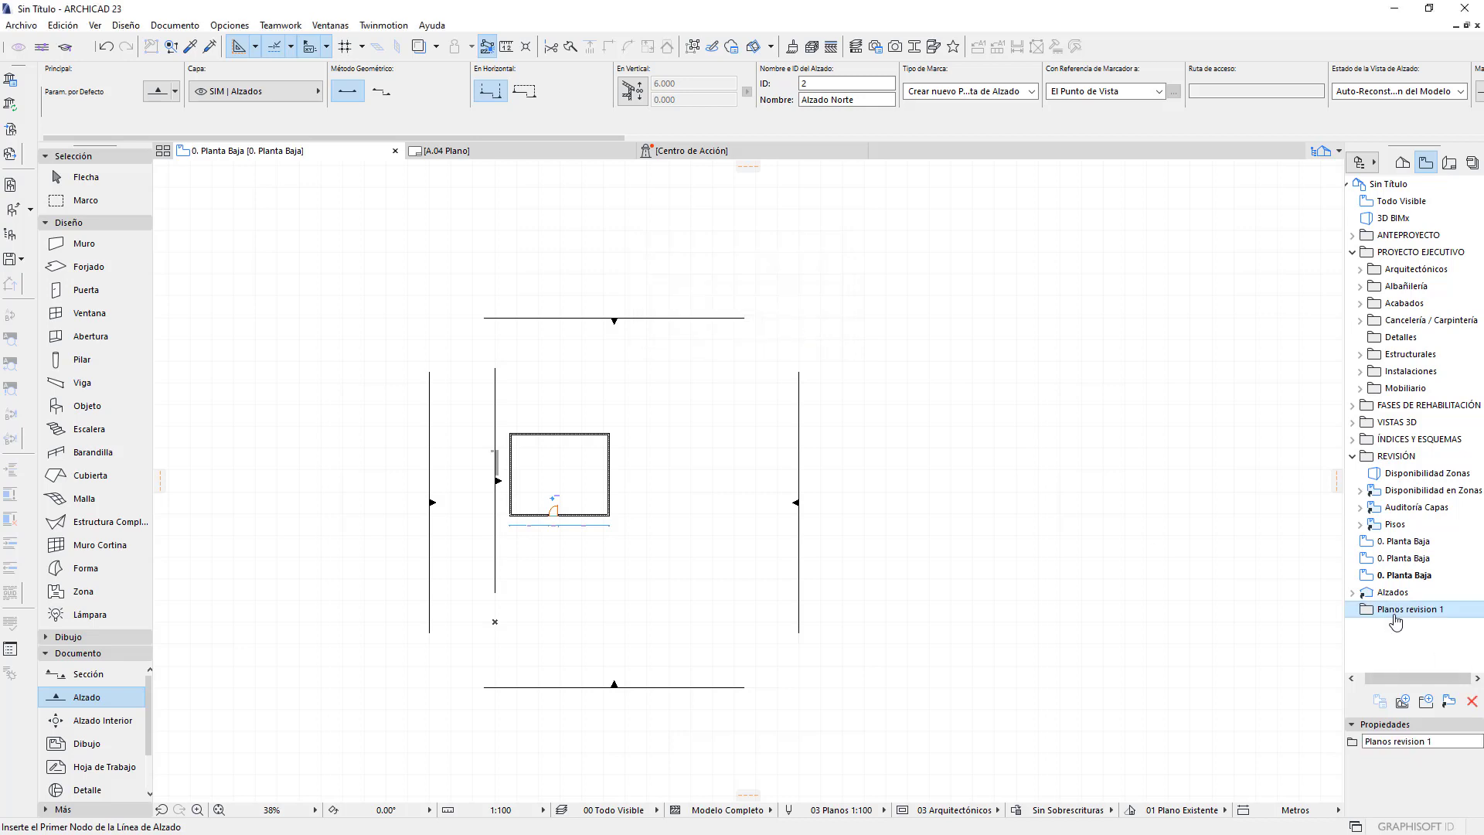
{"action": "left_click_drag", "start_coordinate": [1393, 611], "coordinate": [1385, 528]}
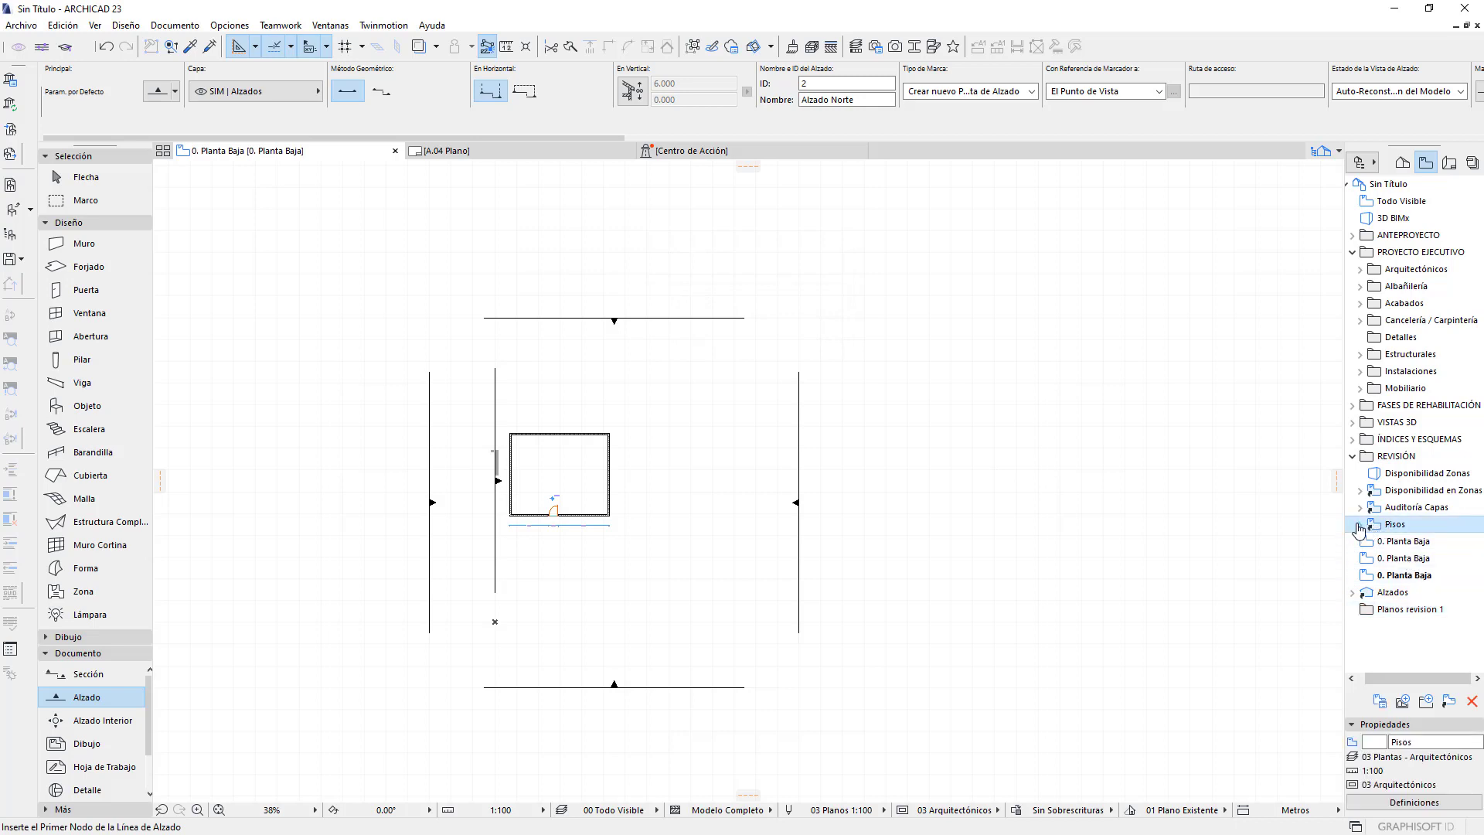
{"action": "left_click", "coordinate": [1359, 524]}
{"action": "left_click", "coordinate": [1359, 524]}
Drag Pisos and Alzados into Planos revision 1 and expand both to verify their views
{"action": "left_click_drag", "start_coordinate": [1387, 530], "coordinate": [1388, 614]}
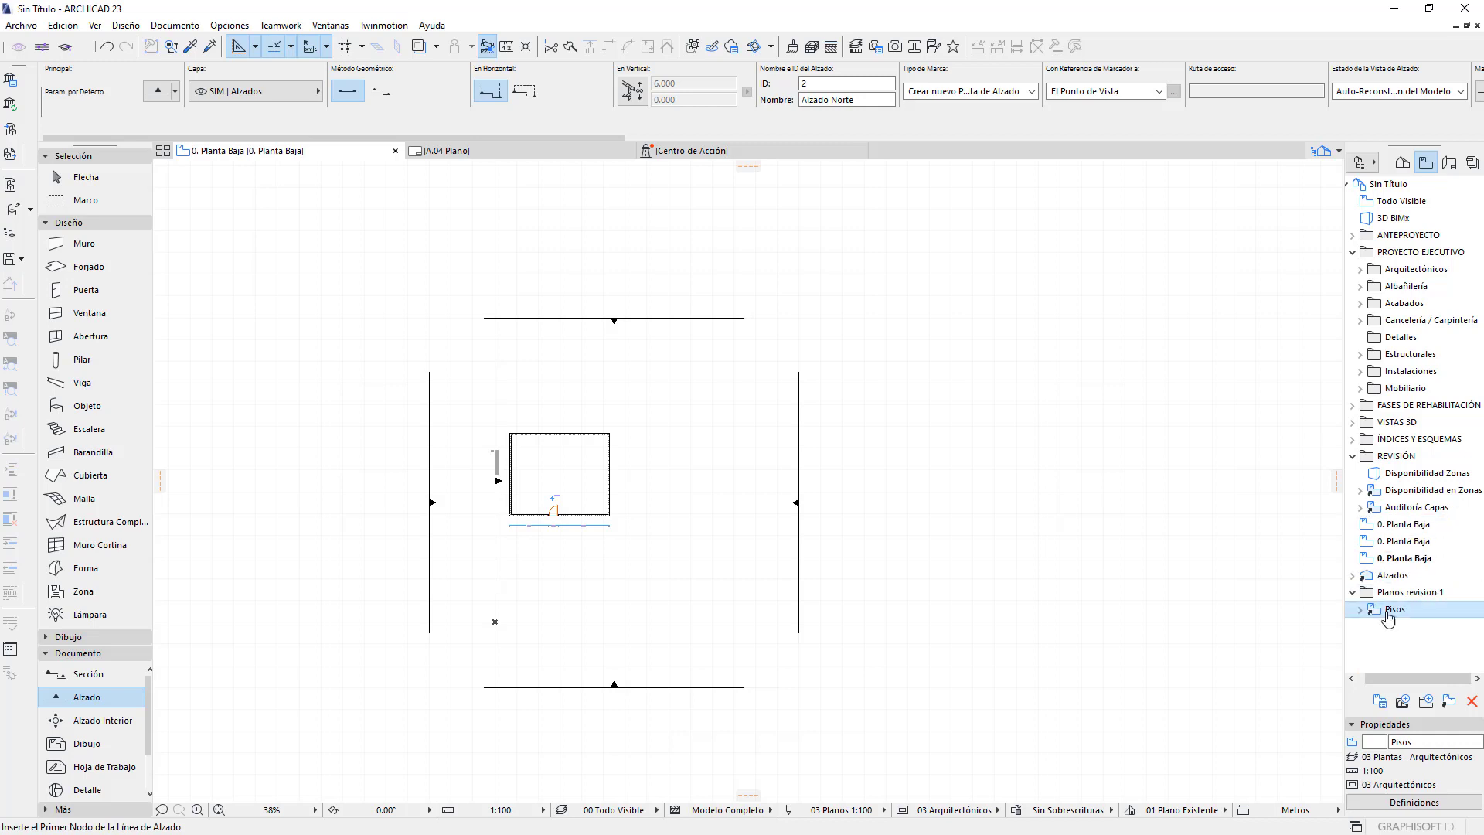
{"action": "left_click_drag", "start_coordinate": [1391, 574], "coordinate": [1395, 592]}
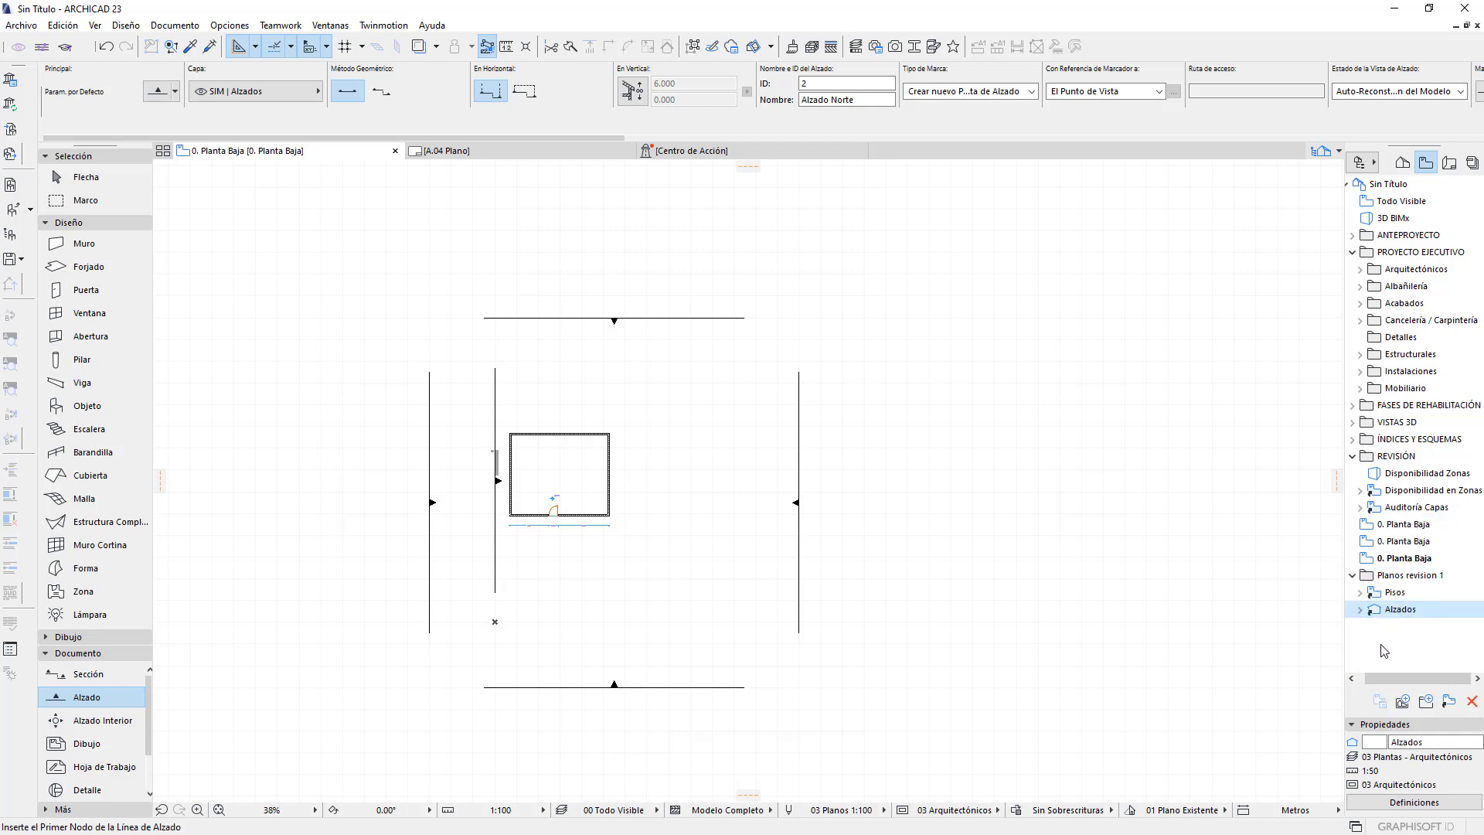
{"action": "left_click", "coordinate": [1356, 581]}
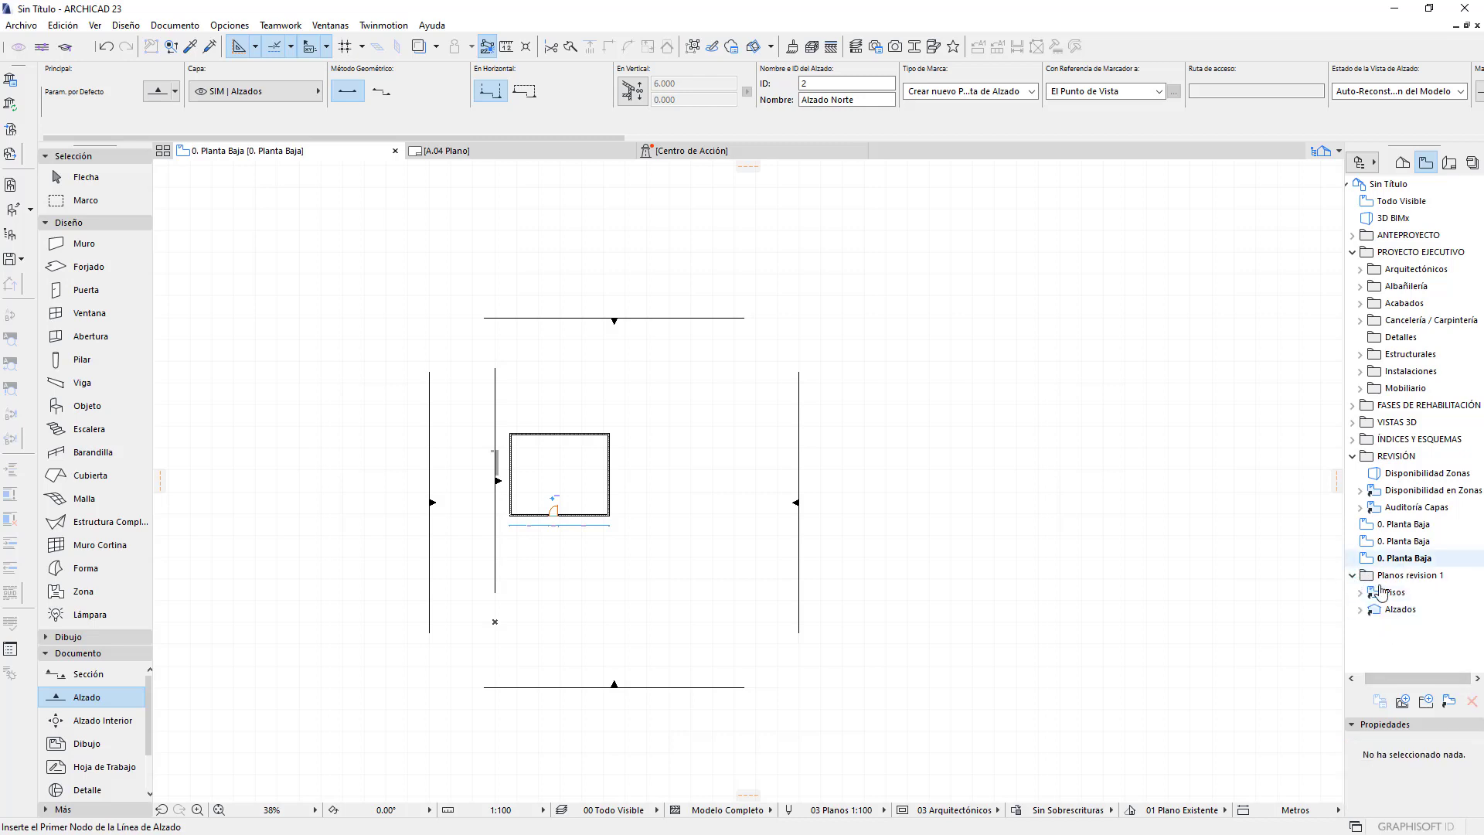
{"action": "left_click", "coordinate": [1360, 592]}
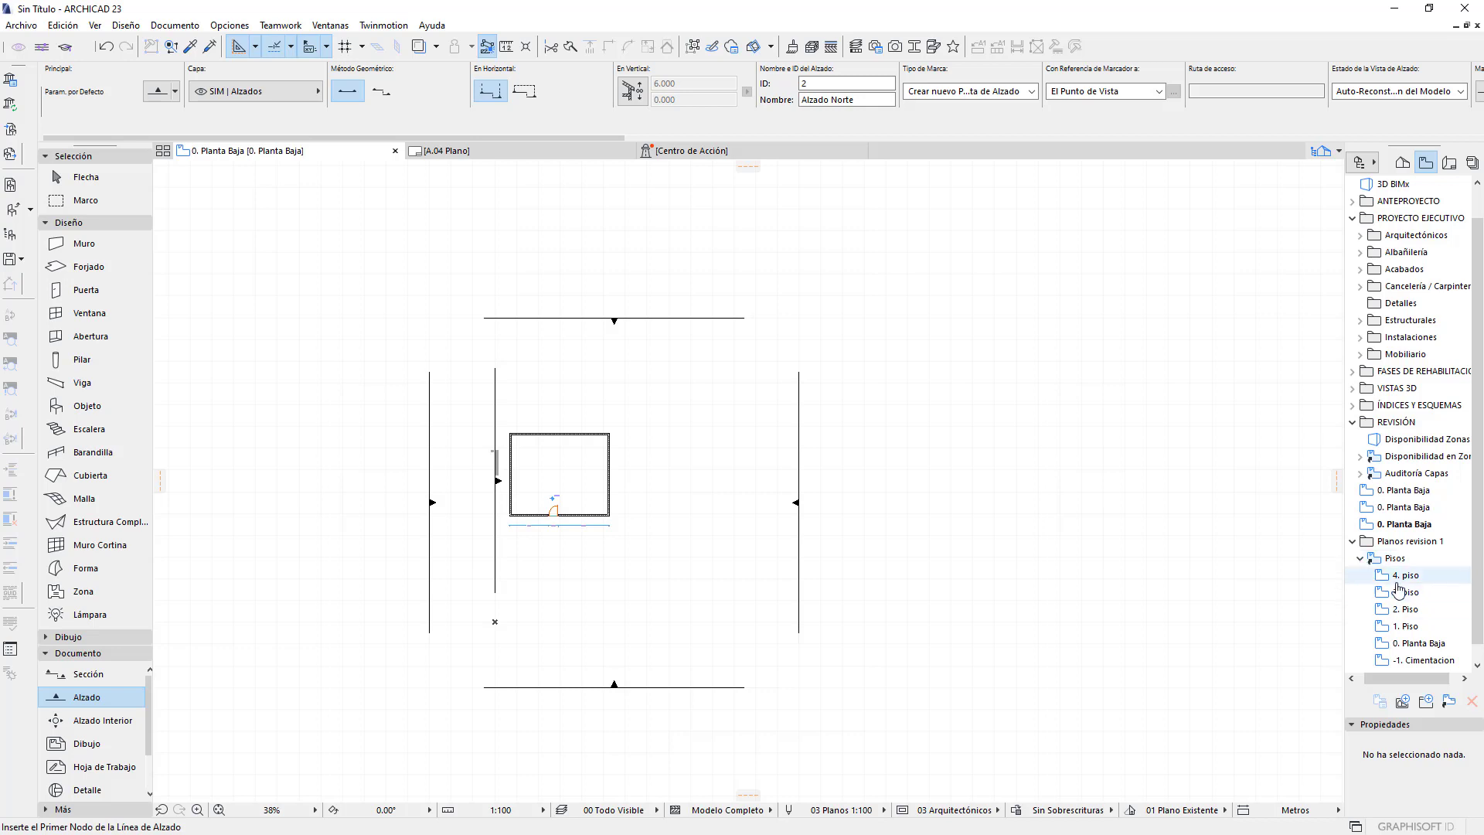
{"action": "scroll", "coordinate": [1398, 610], "scroll_direction": "down", "scroll_amount": 1}
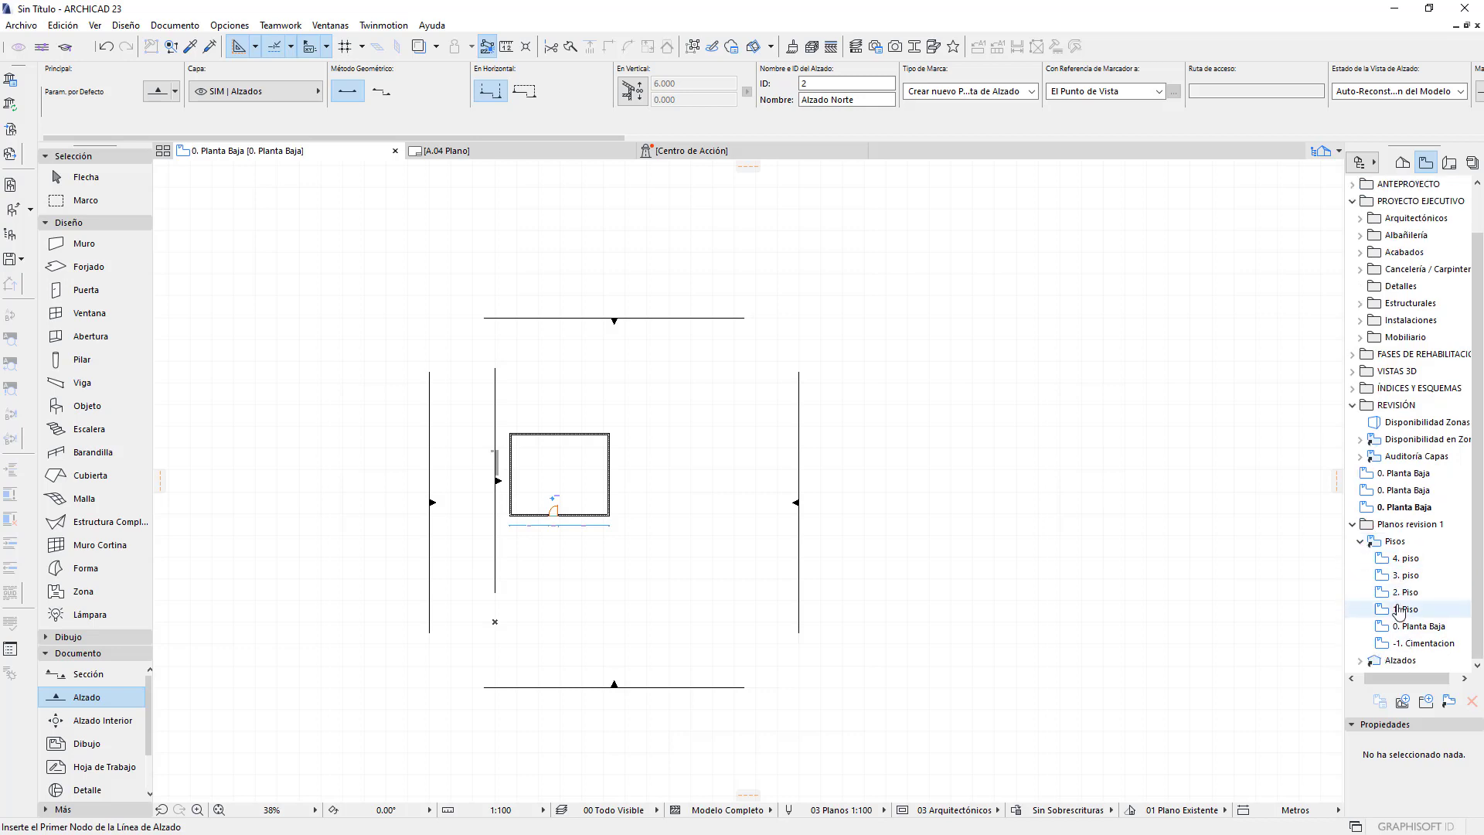
{"action": "left_click", "coordinate": [1359, 662]}
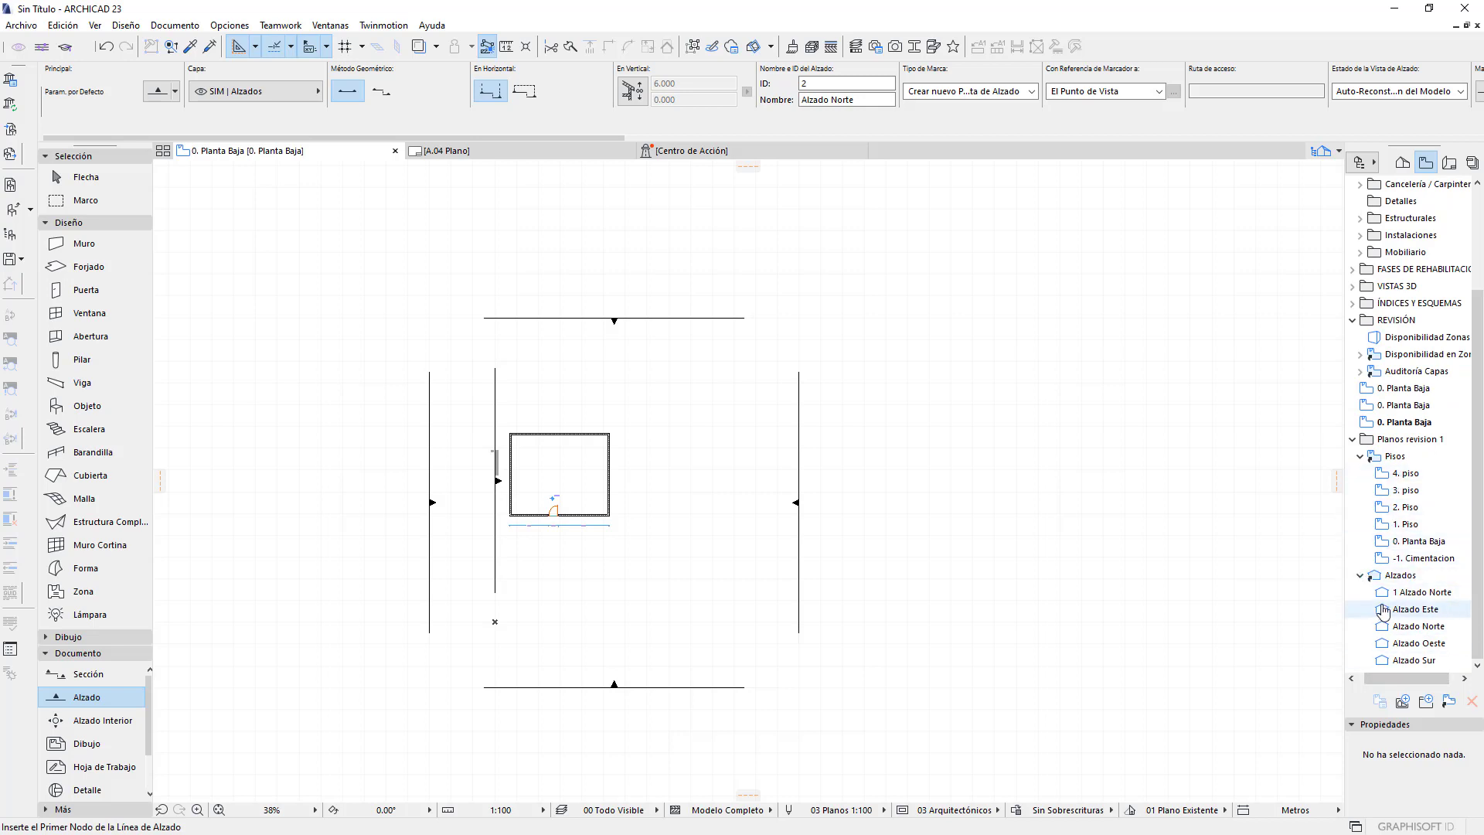
Review the Alzados folder's view settings without changes, then collapse both folders
{"action": "left_click", "coordinate": [1399, 576]}
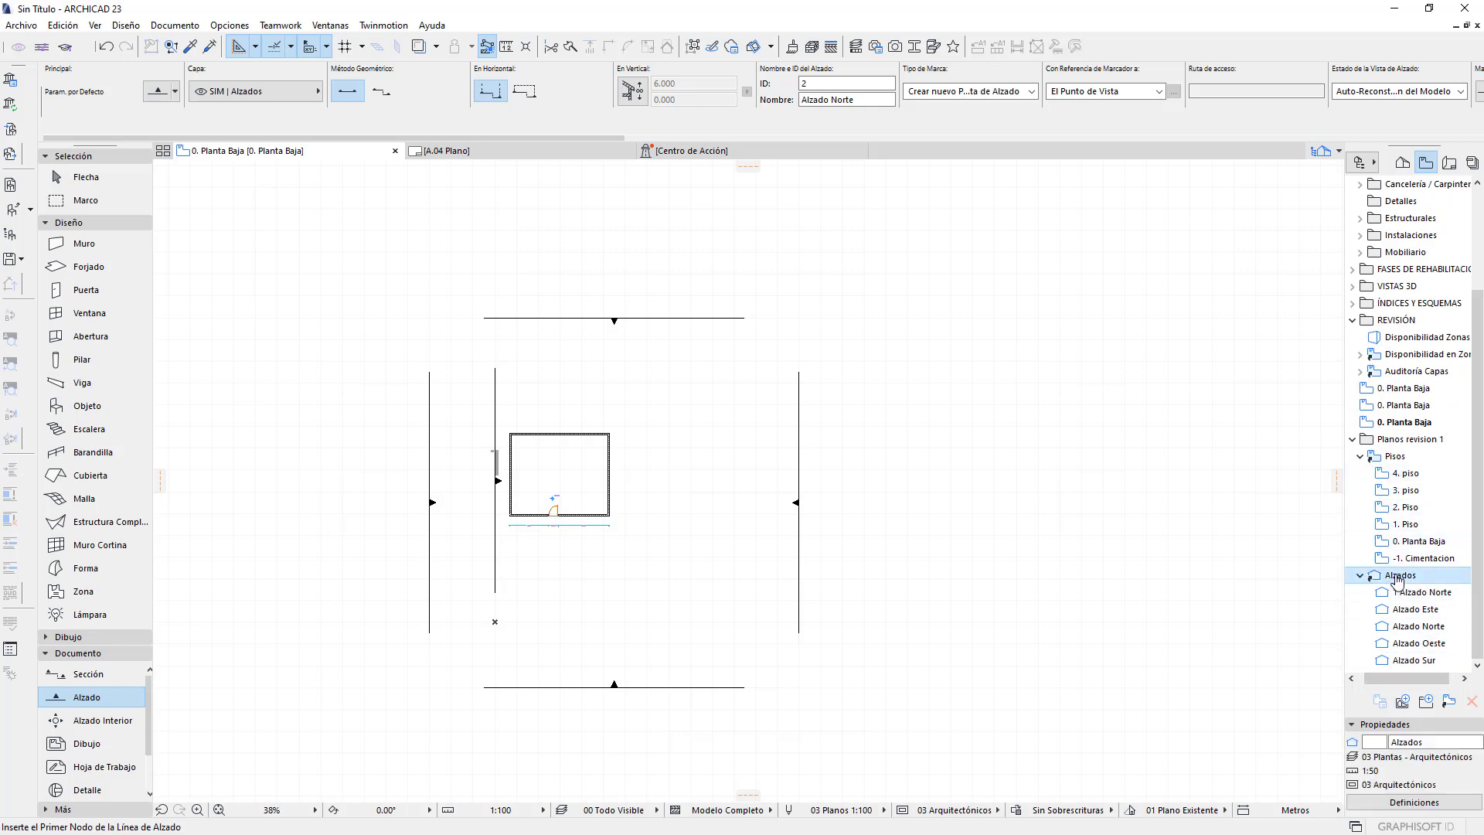
{"action": "left_click", "coordinate": [1437, 804]}
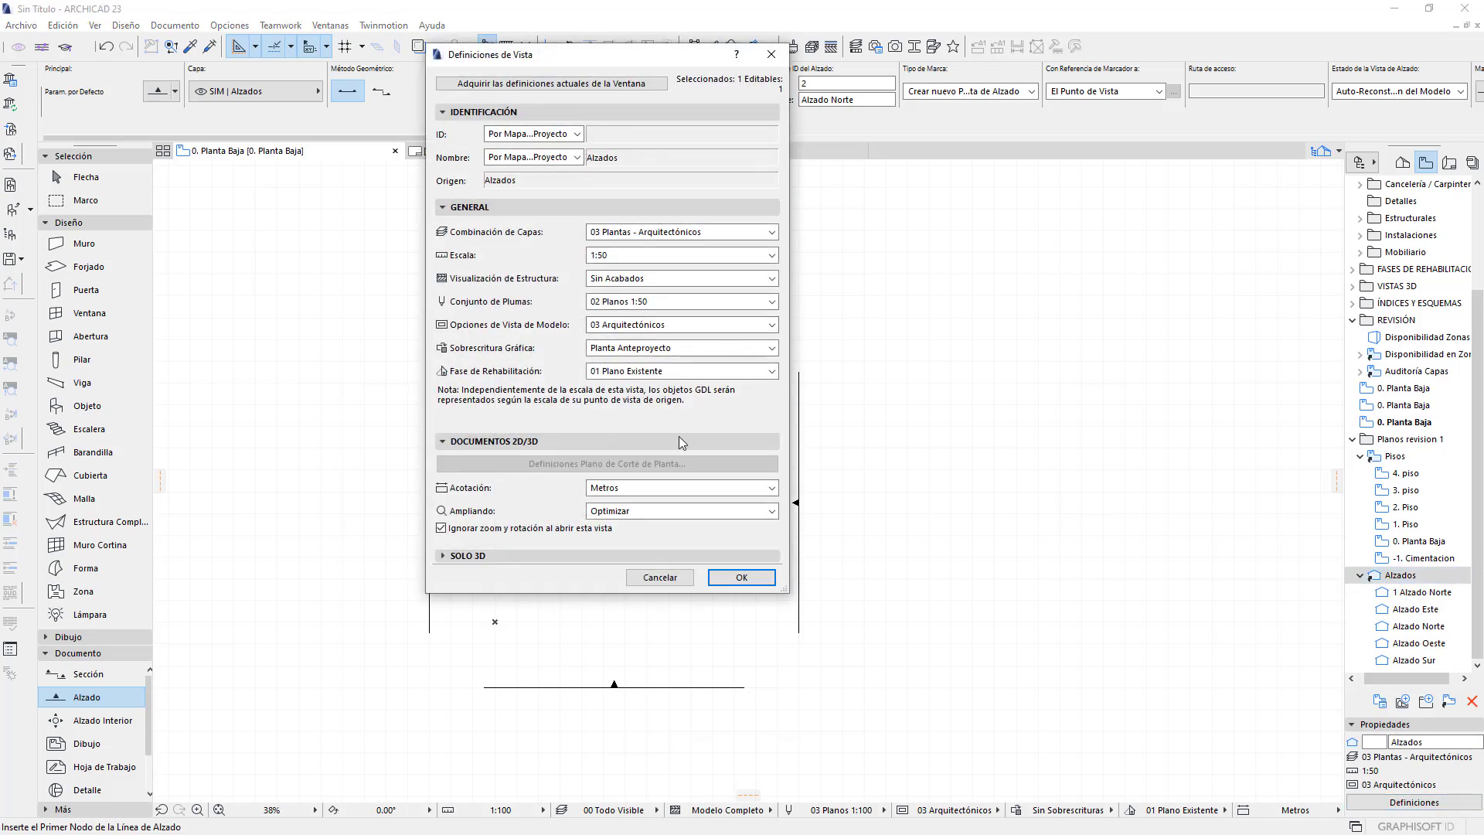
{"action": "left_click", "coordinate": [659, 577]}
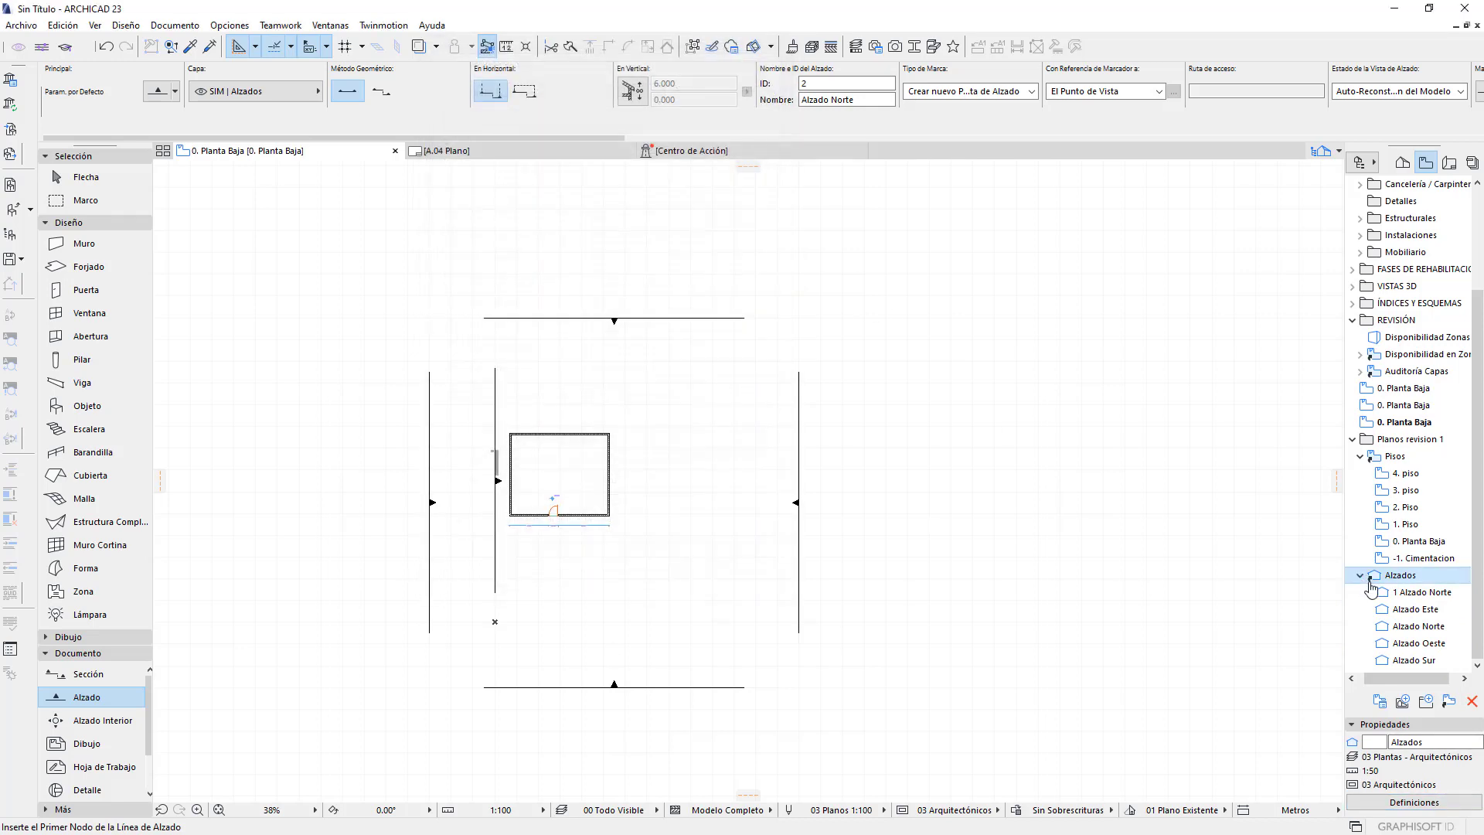
{"action": "left_click", "coordinate": [1359, 575]}
{"action": "left_click", "coordinate": [1359, 541]}
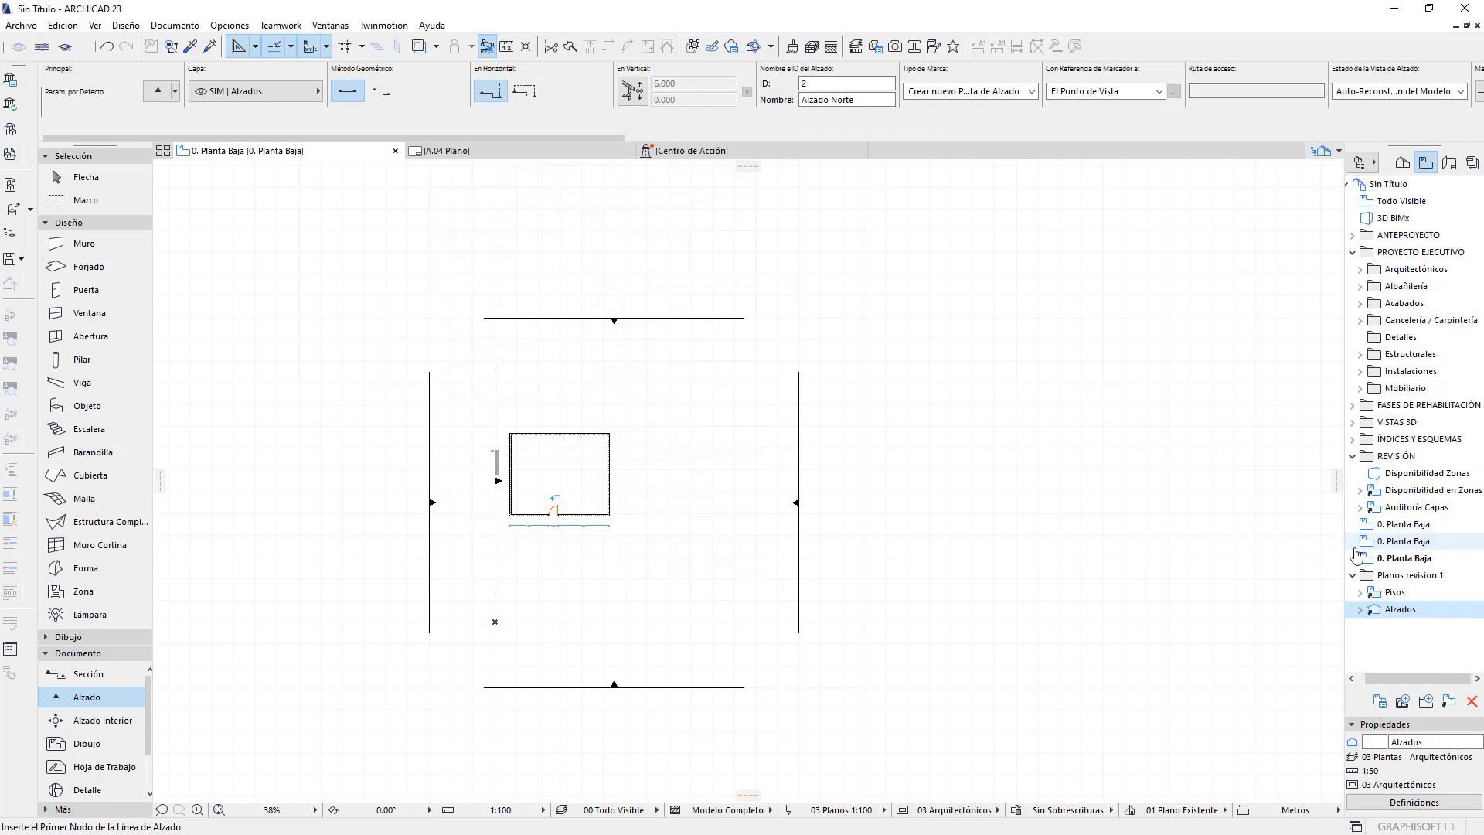
Collapse the REVISIÓN folder and zoom into the ground-floor room with the Arrow tool
{"action": "left_click", "coordinate": [1352, 456]}
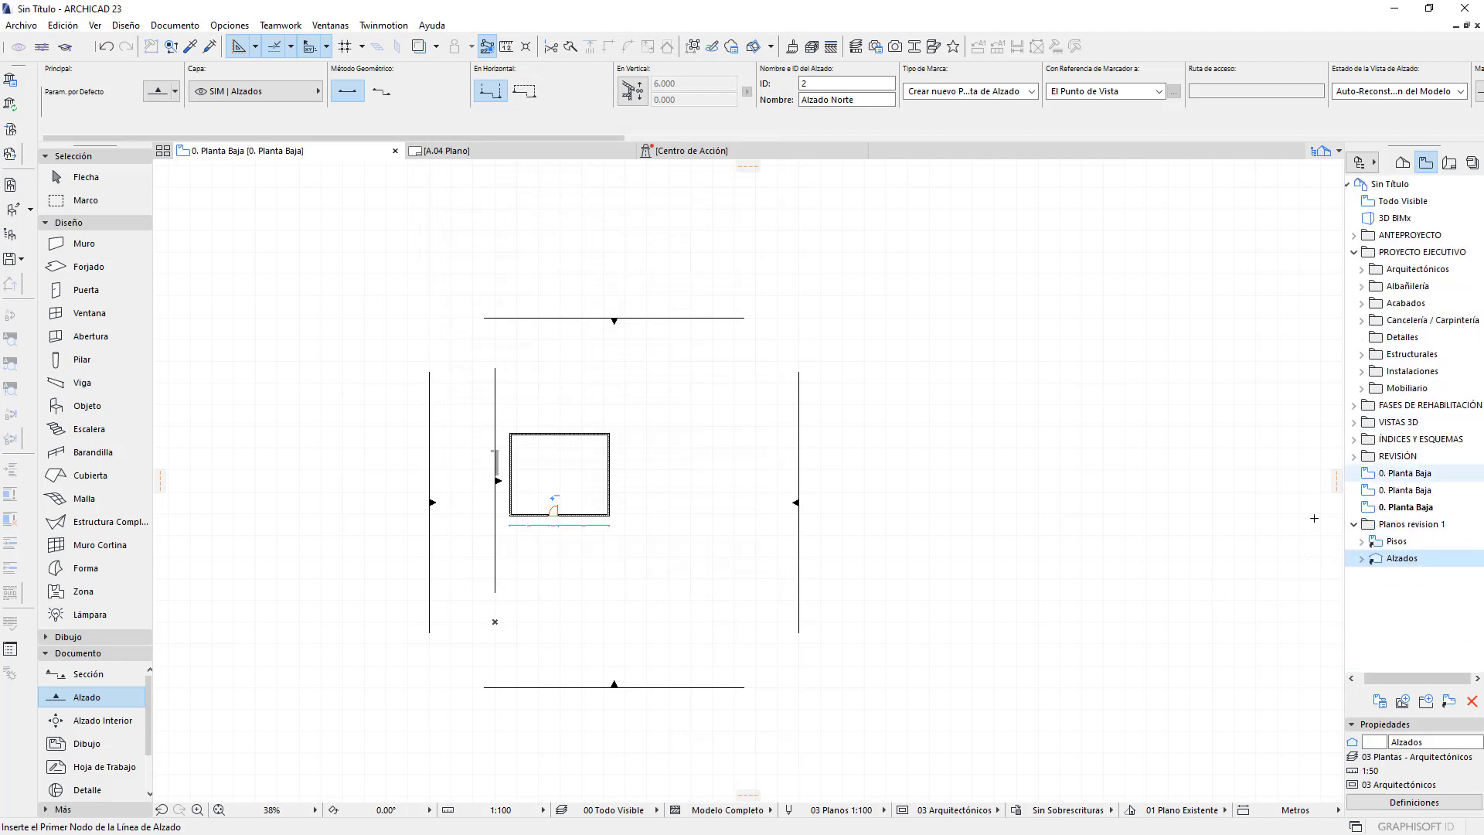
{"action": "scroll", "coordinate": [673, 450], "scroll_direction": "up", "scroll_amount": 1}
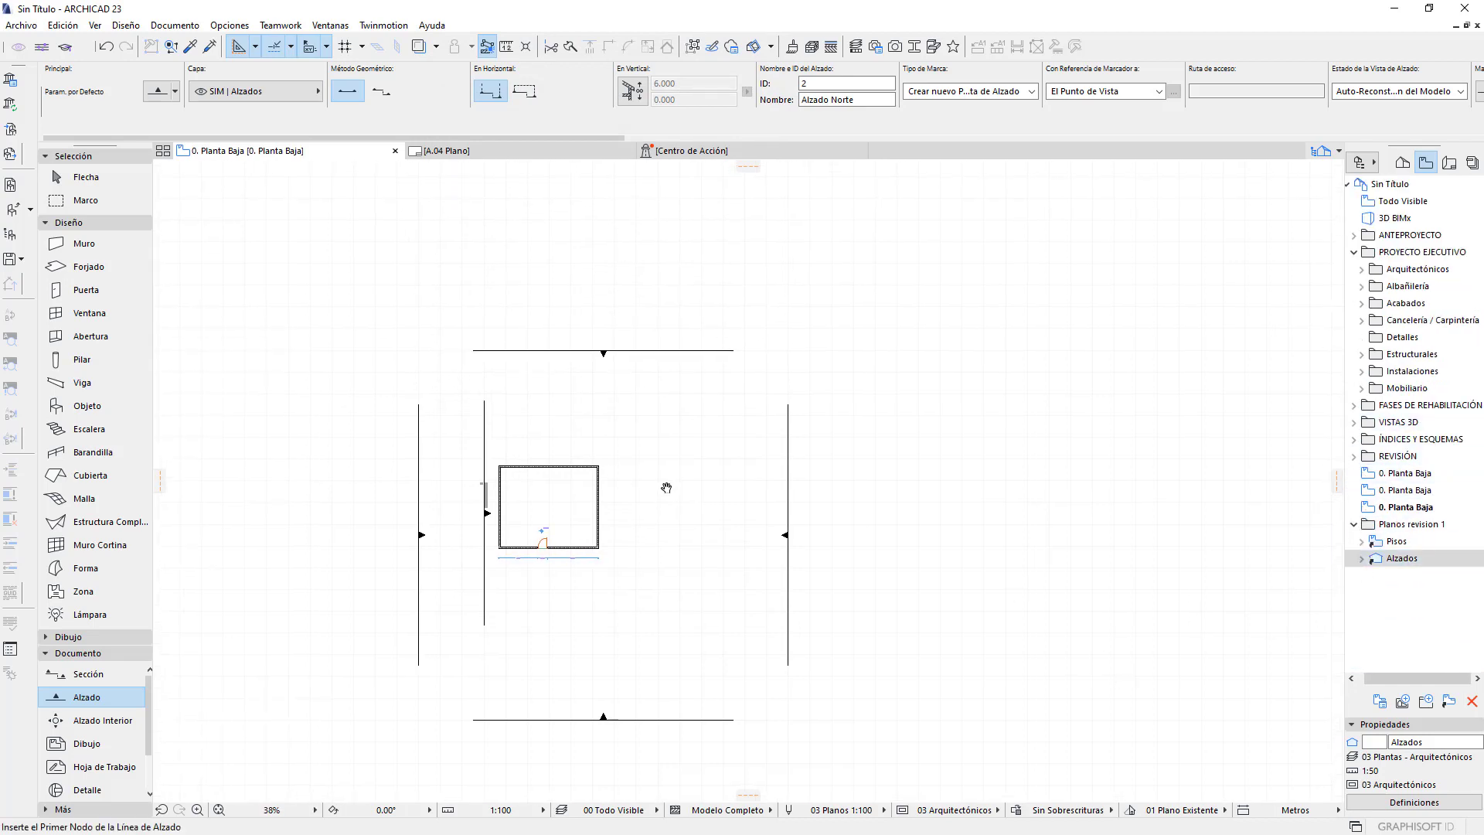
{"action": "scroll", "coordinate": [666, 487], "scroll_direction": "up", "scroll_amount": 1}
{"action": "scroll", "coordinate": [611, 464], "scroll_direction": "up", "scroll_amount": 1}
{"action": "left_click", "coordinate": [111, 180]}
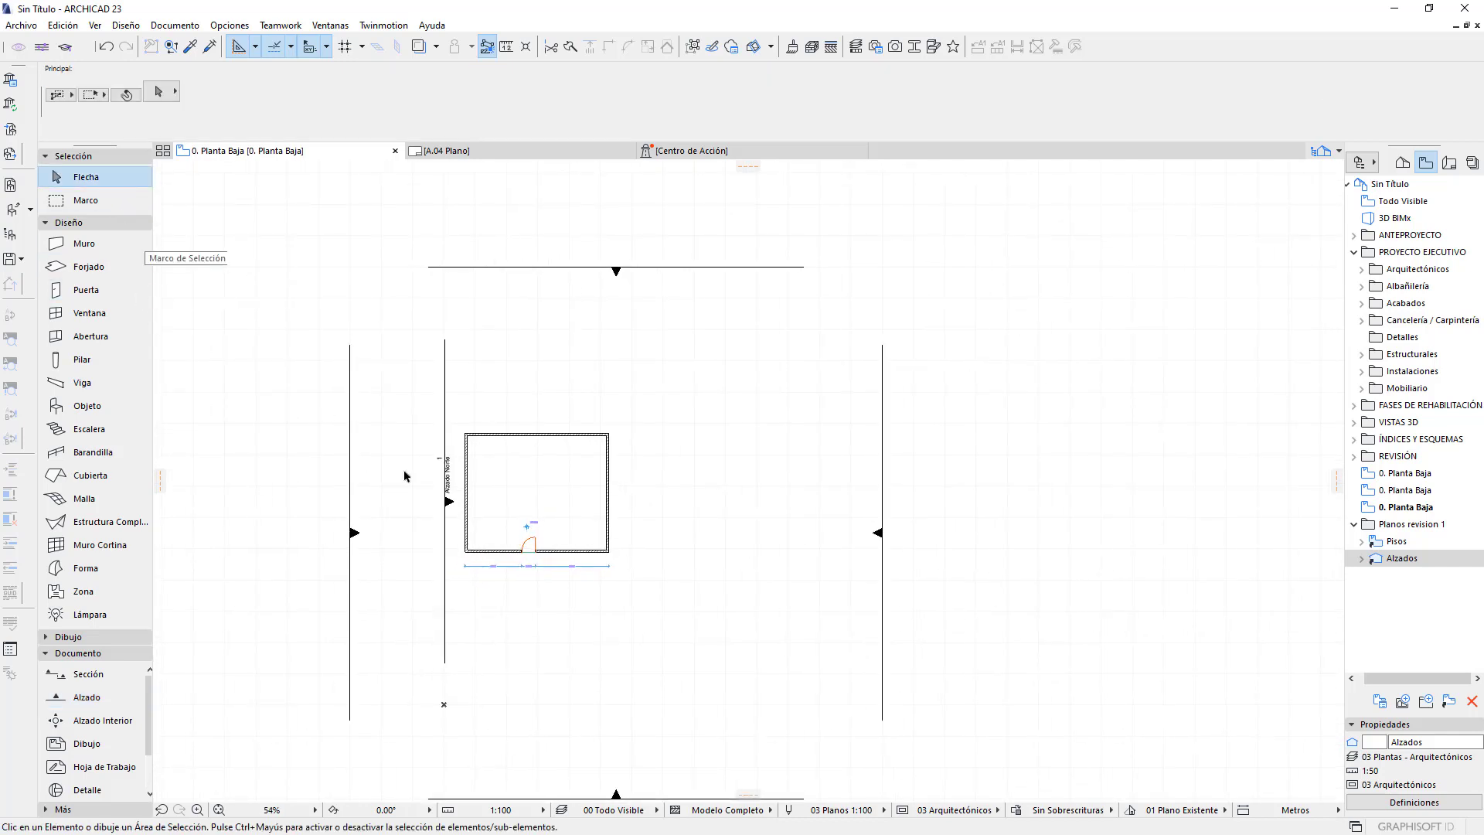
{"action": "scroll", "coordinate": [579, 570], "scroll_direction": "up", "scroll_amount": 2}
{"action": "scroll", "coordinate": [600, 626], "scroll_direction": "up", "scroll_amount": 2}
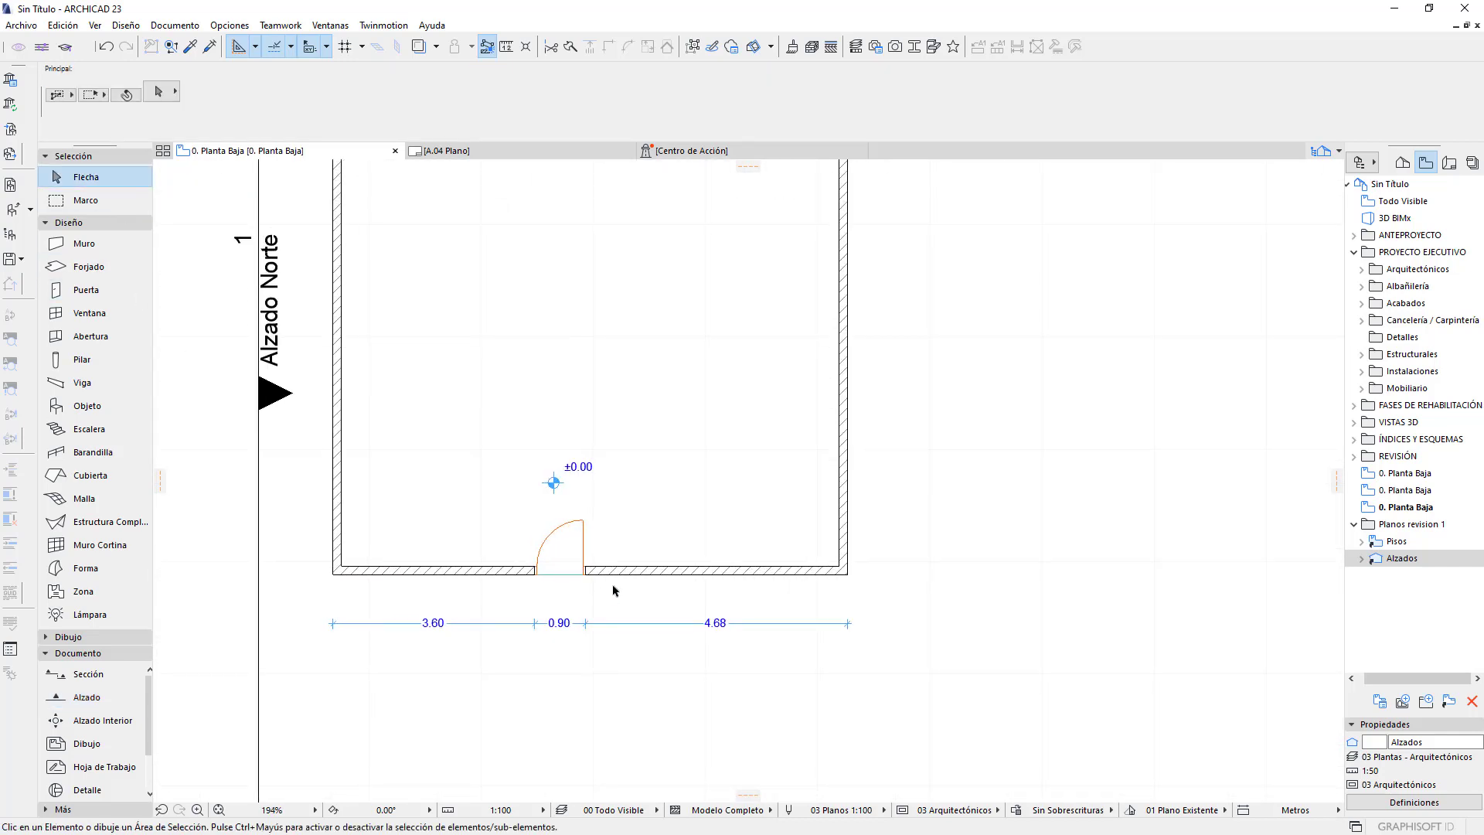
{"action": "scroll", "coordinate": [615, 588], "scroll_direction": "up", "scroll_amount": 1}
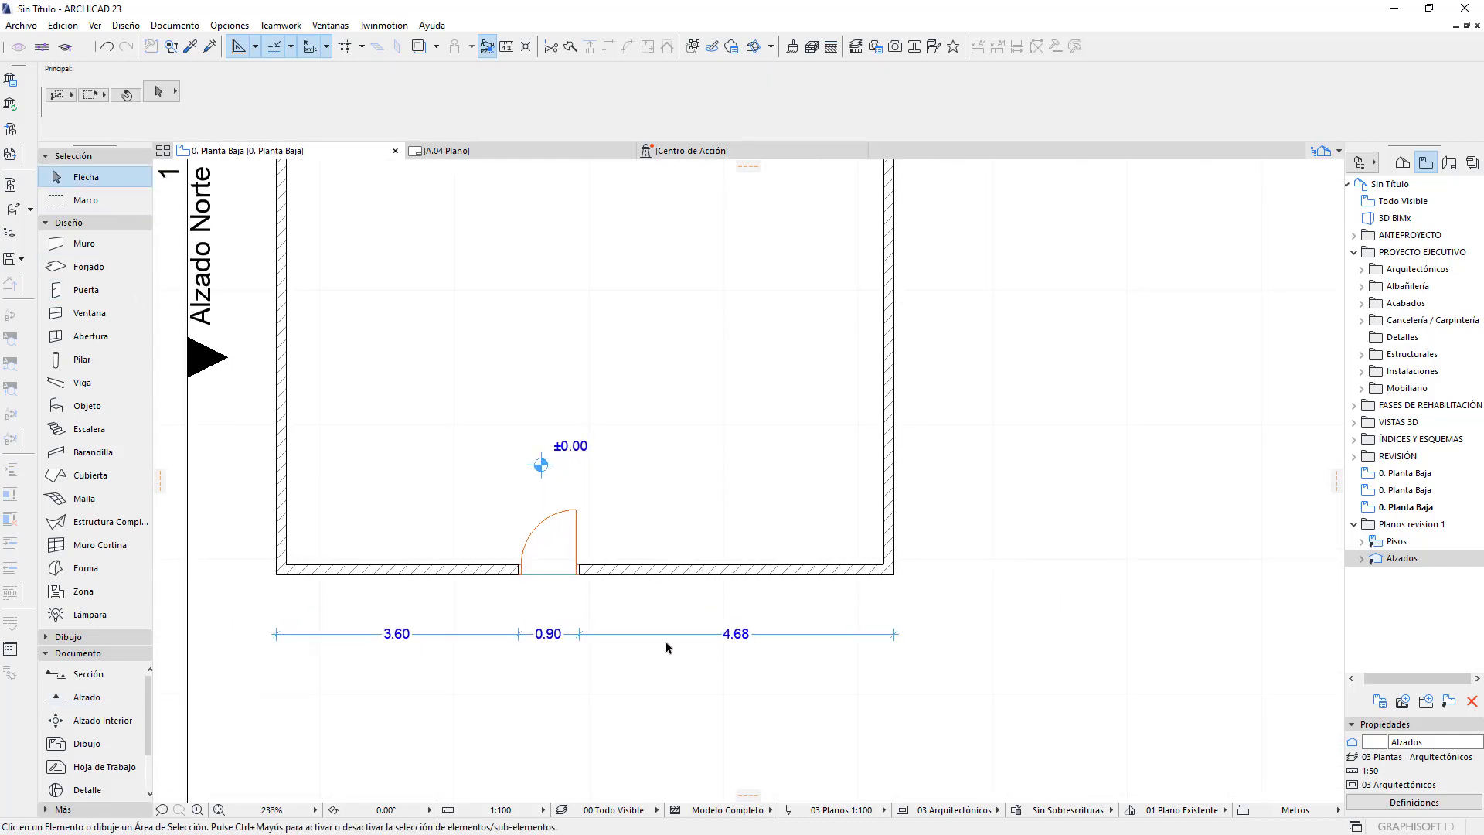
Inspect the door and the layer combination list, then select the bottom wall holding the door
{"action": "left_click", "coordinate": [587, 589]}
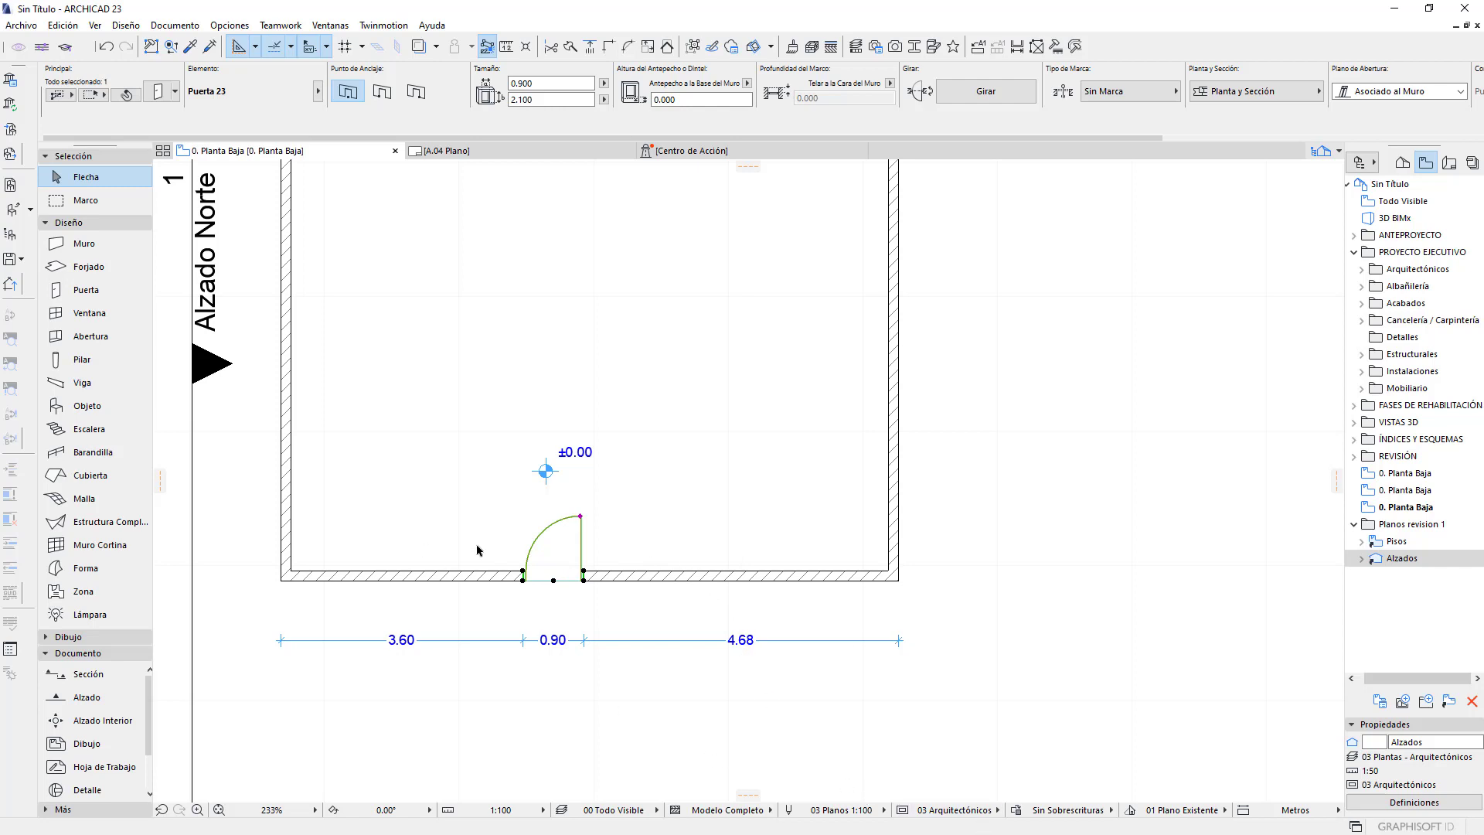
{"action": "left_click", "coordinate": [955, 812]}
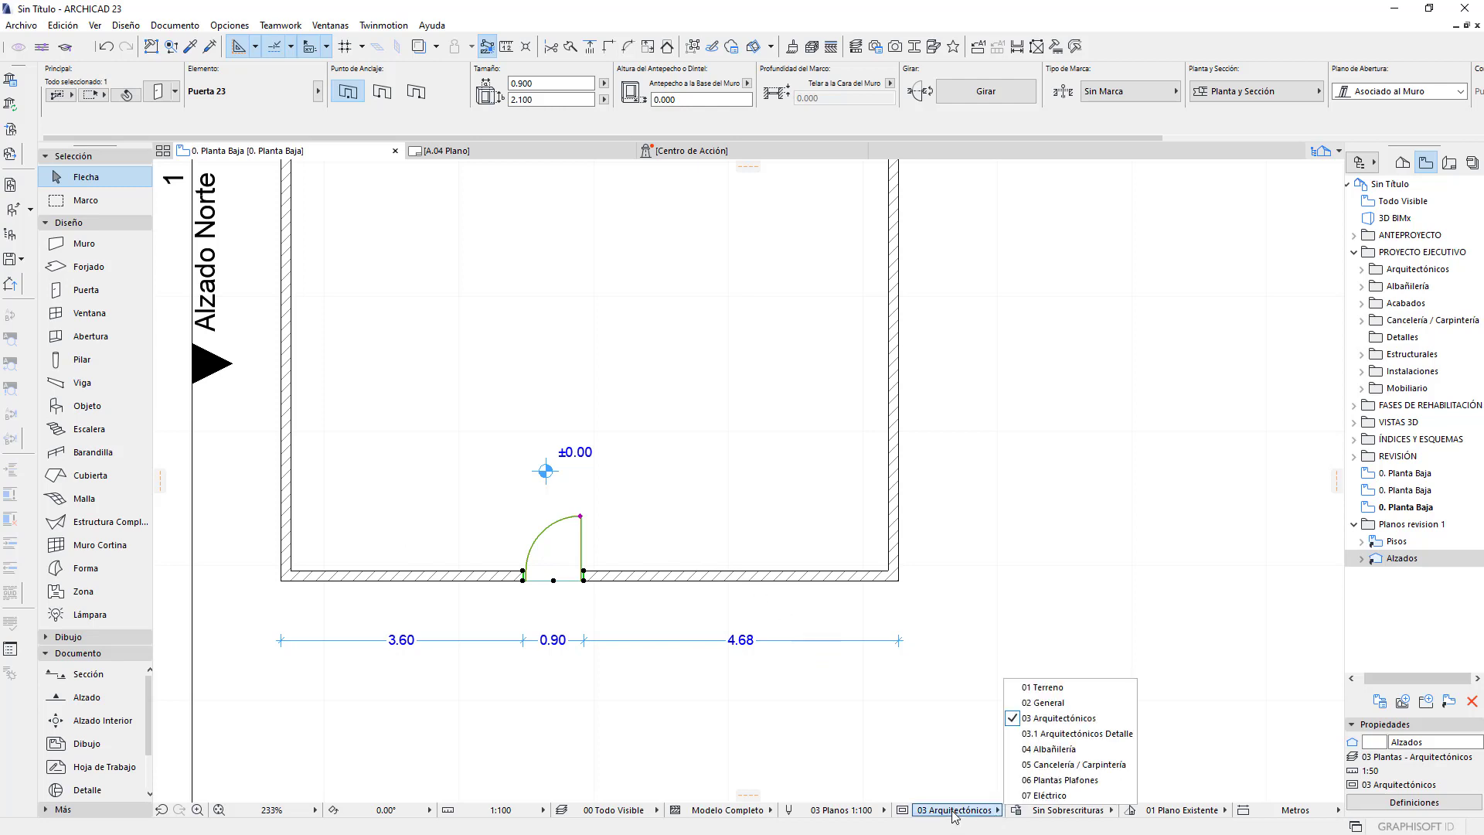
{"action": "left_click", "coordinate": [856, 714]}
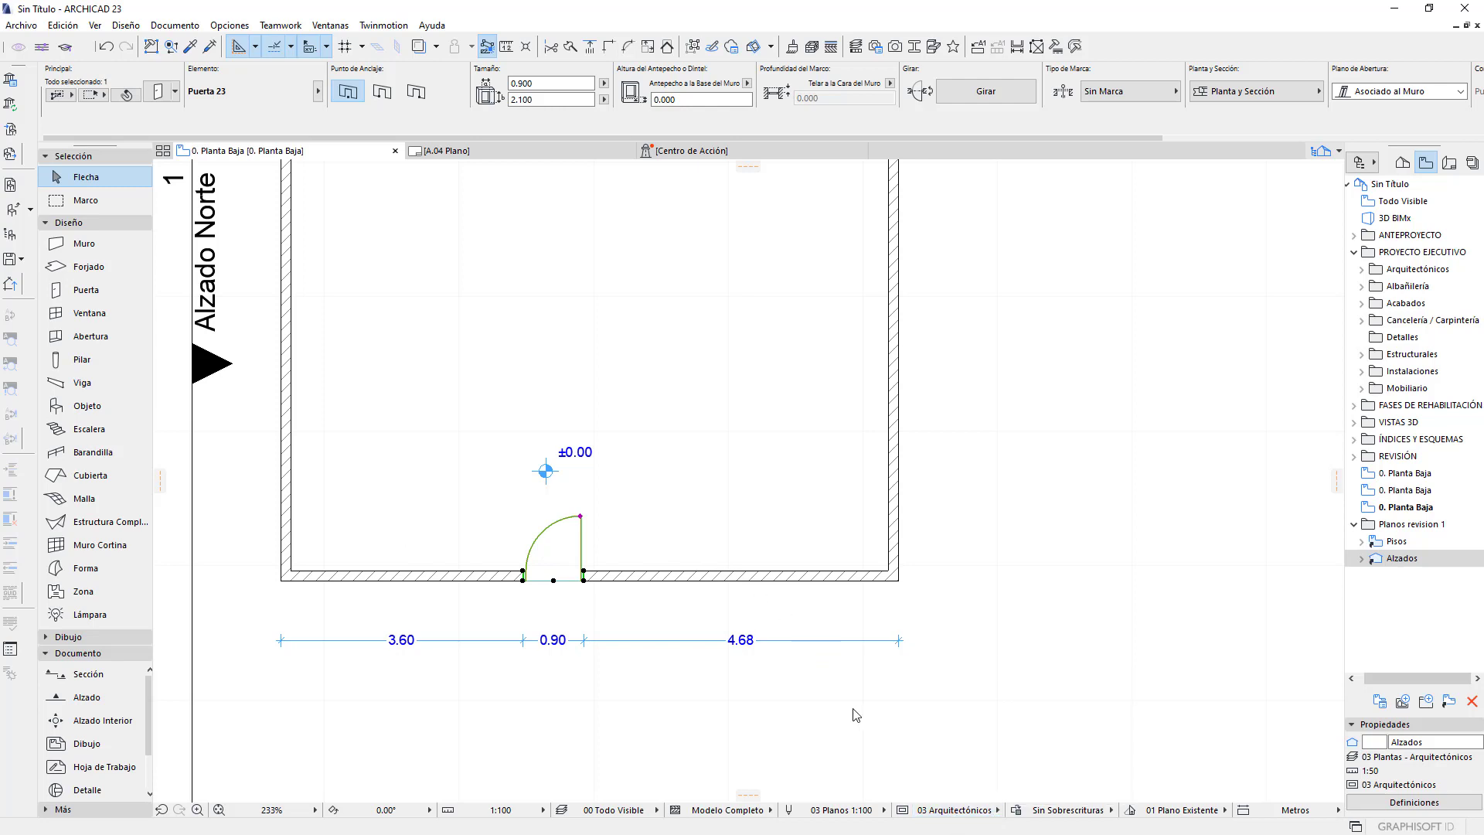
{"action": "scroll", "coordinate": [575, 515], "scroll_direction": "up", "scroll_amount": 2}
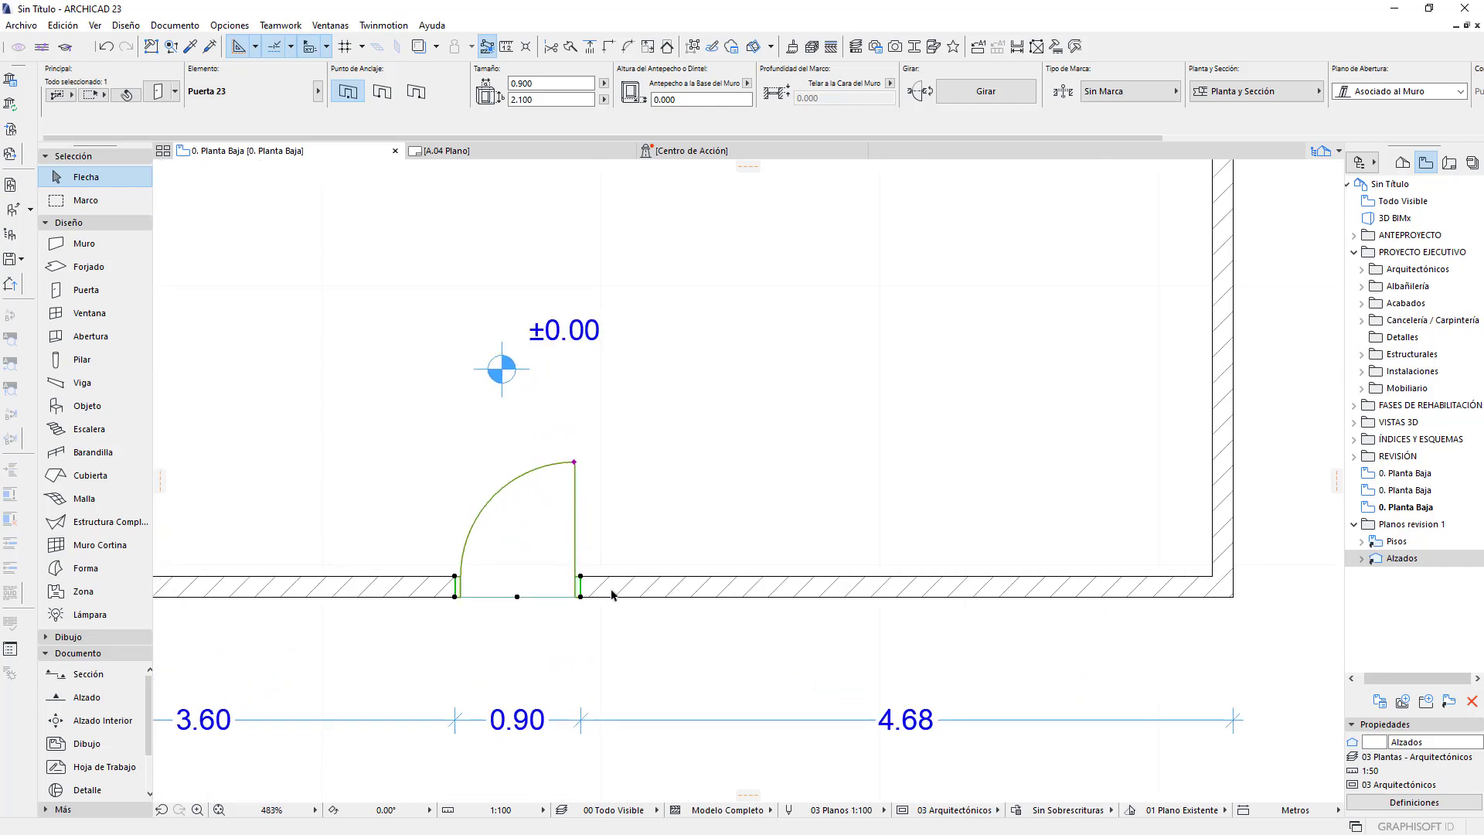
{"action": "scroll", "coordinate": [613, 589], "scroll_direction": "up", "scroll_amount": 2}
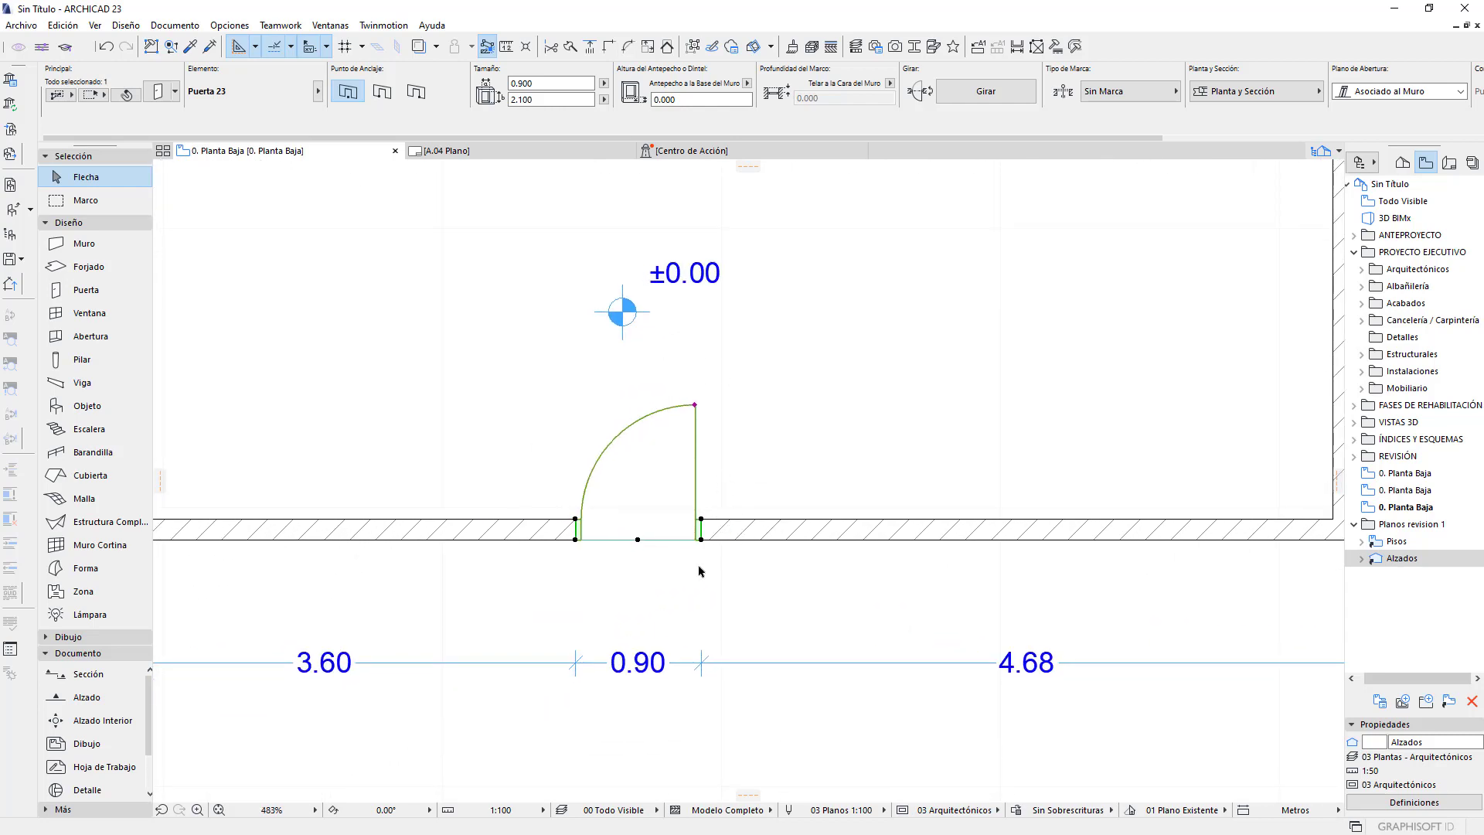
{"action": "scroll", "coordinate": [704, 572], "scroll_direction": "down", "scroll_amount": 2}
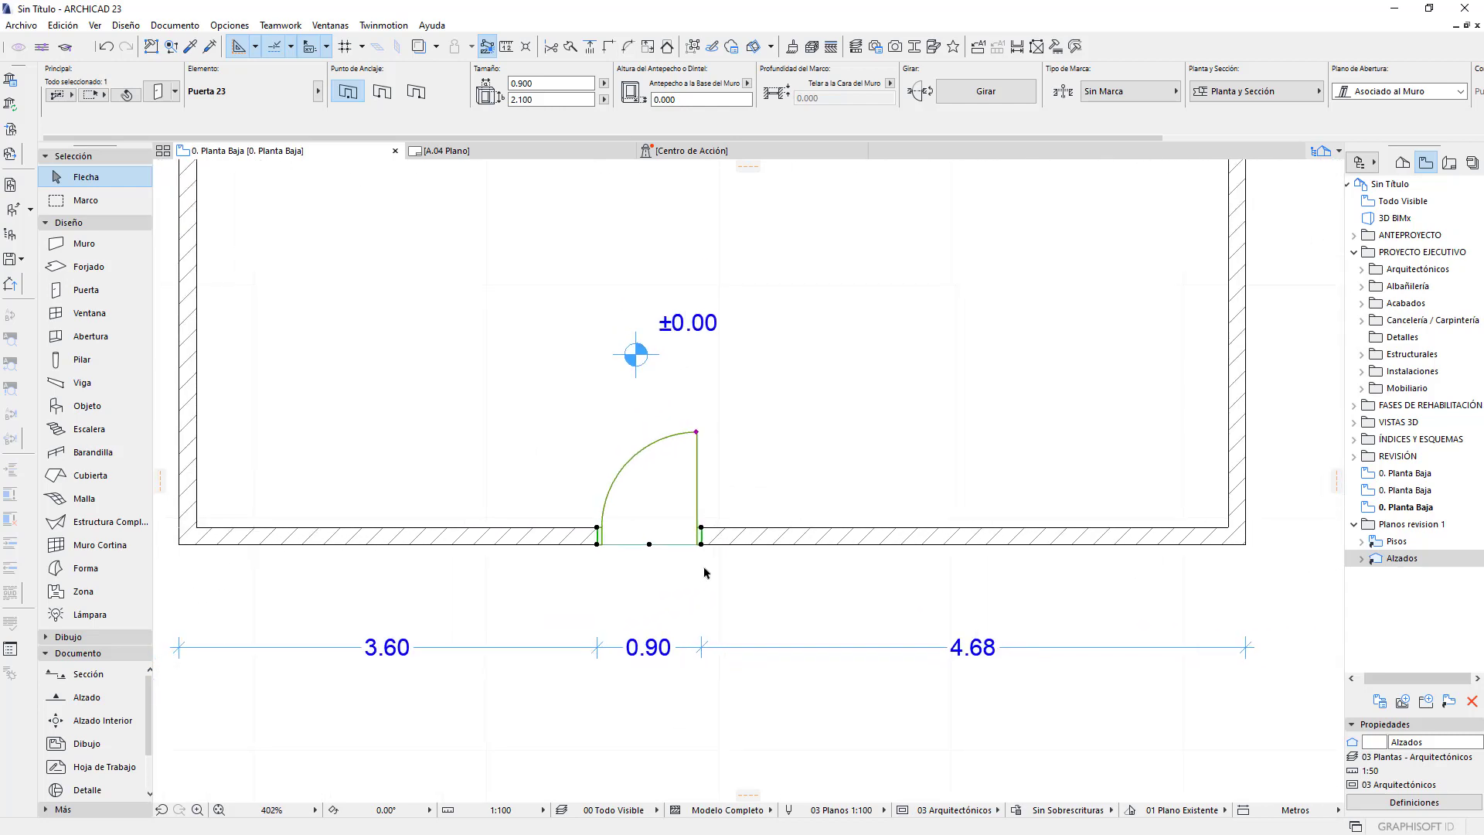
{"action": "left_click", "coordinate": [855, 381]}
{"action": "left_click", "coordinate": [740, 539]}
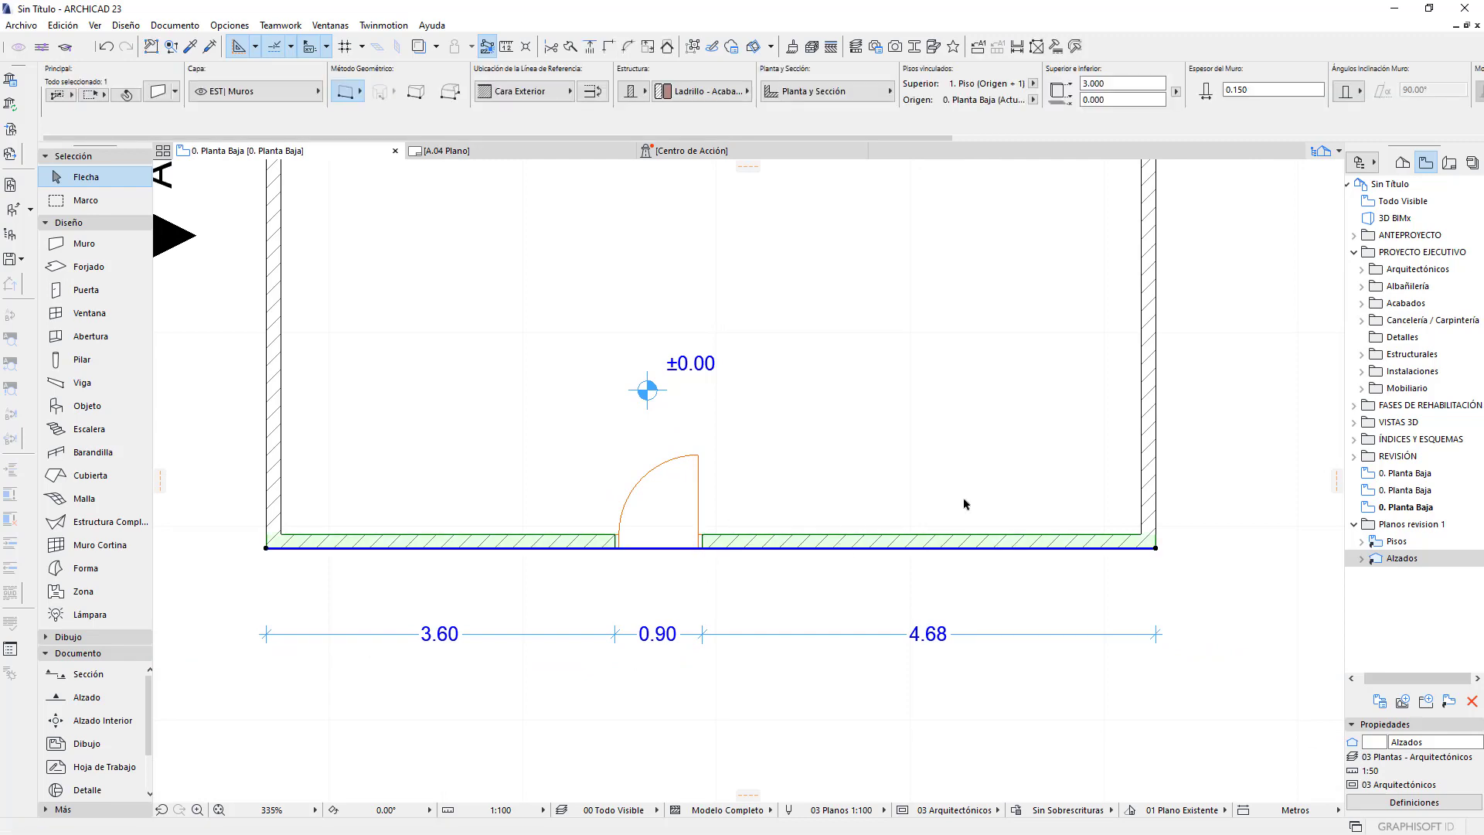
Set the bottom wall's floor plan display to Solo Contornos in the Info Box
{"action": "scroll", "coordinate": [988, 361], "scroll_direction": "down", "scroll_amount": 2}
{"action": "middle_click_drag", "start_coordinate": [877, 352], "coordinate": [706, 434]}
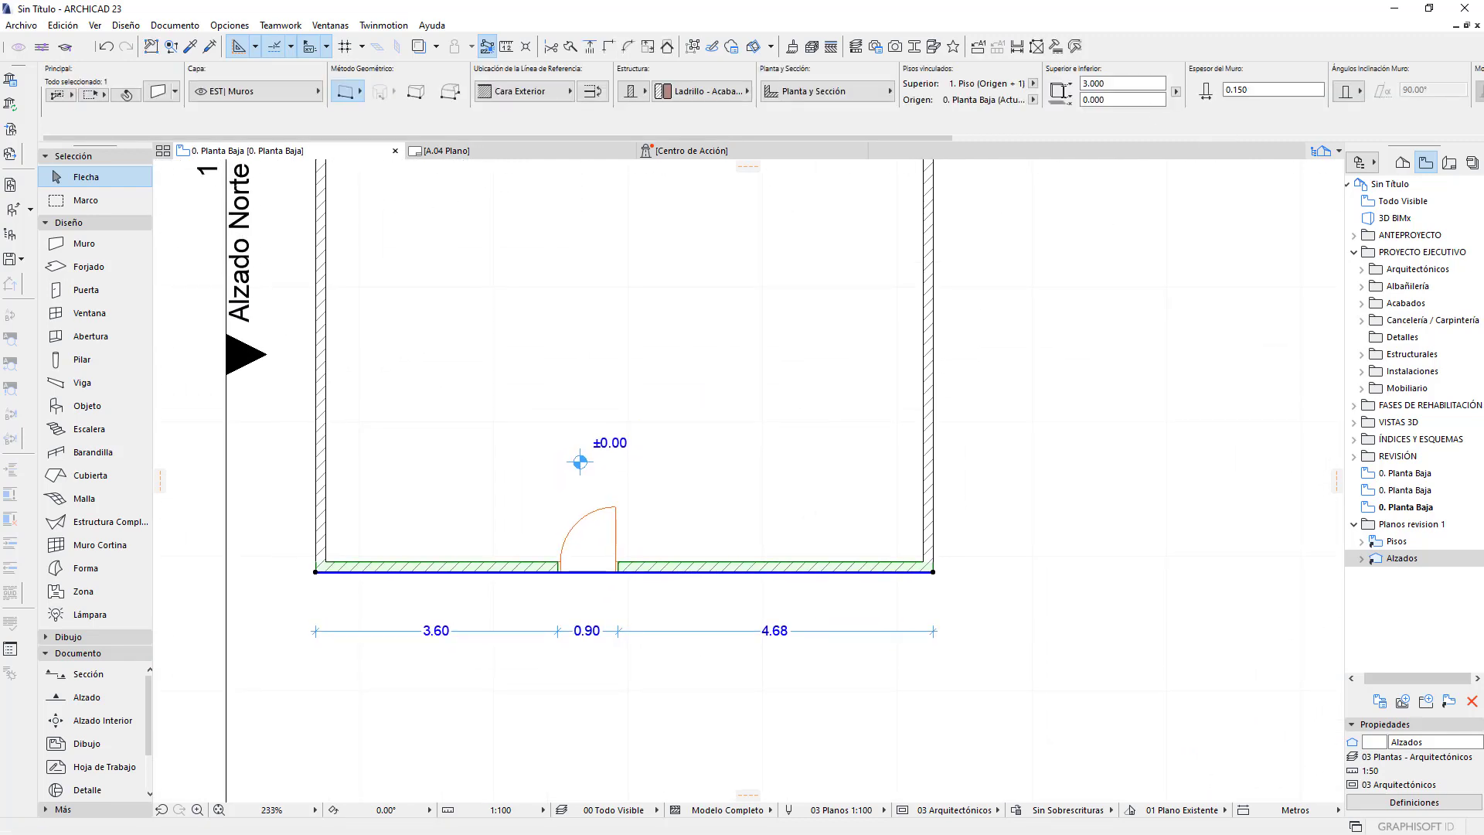
{"action": "left_click", "coordinate": [875, 94]}
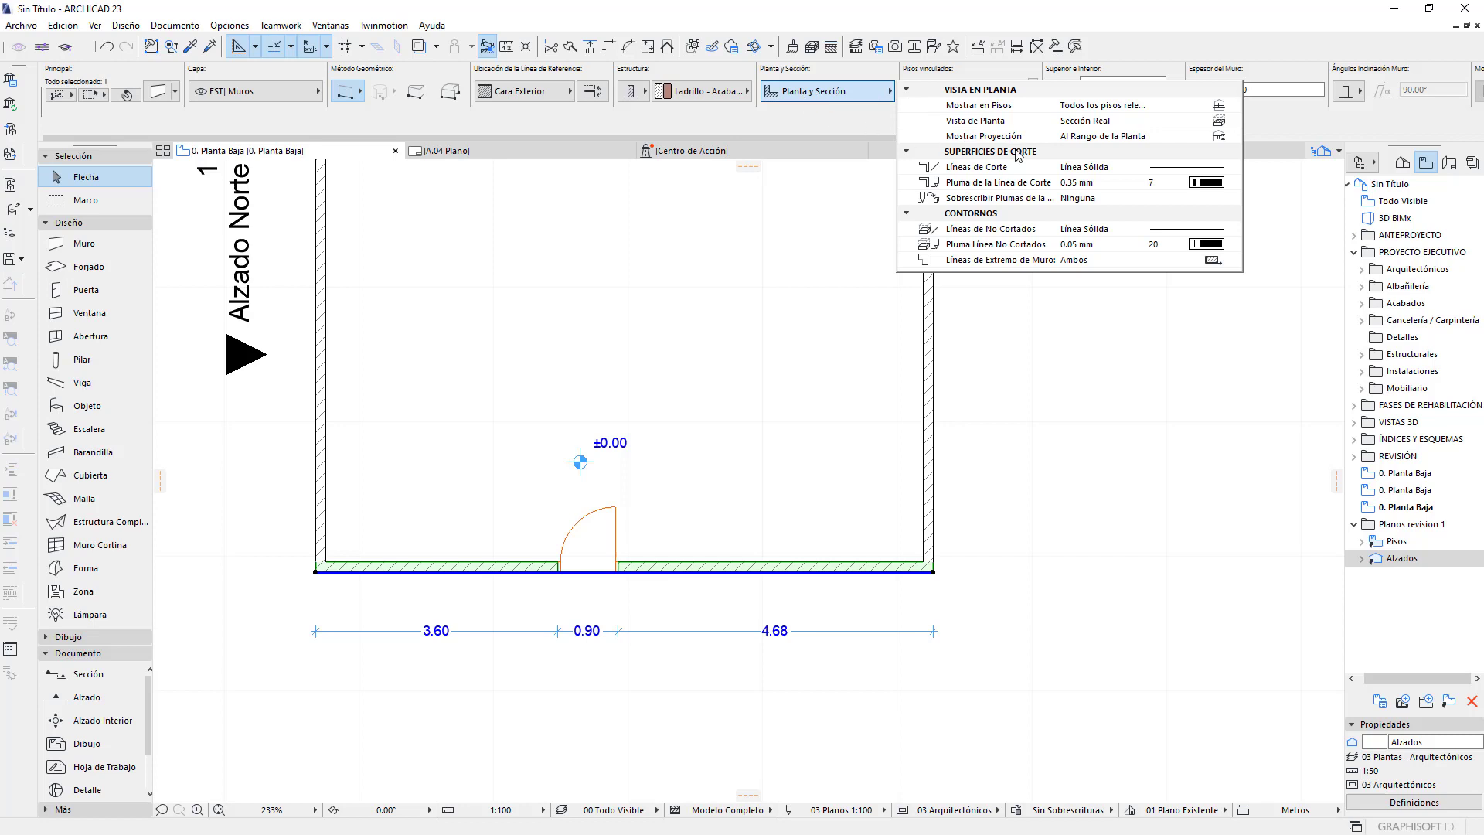
{"action": "left_click", "coordinate": [1061, 139]}
{"action": "left_click", "coordinate": [1017, 123]}
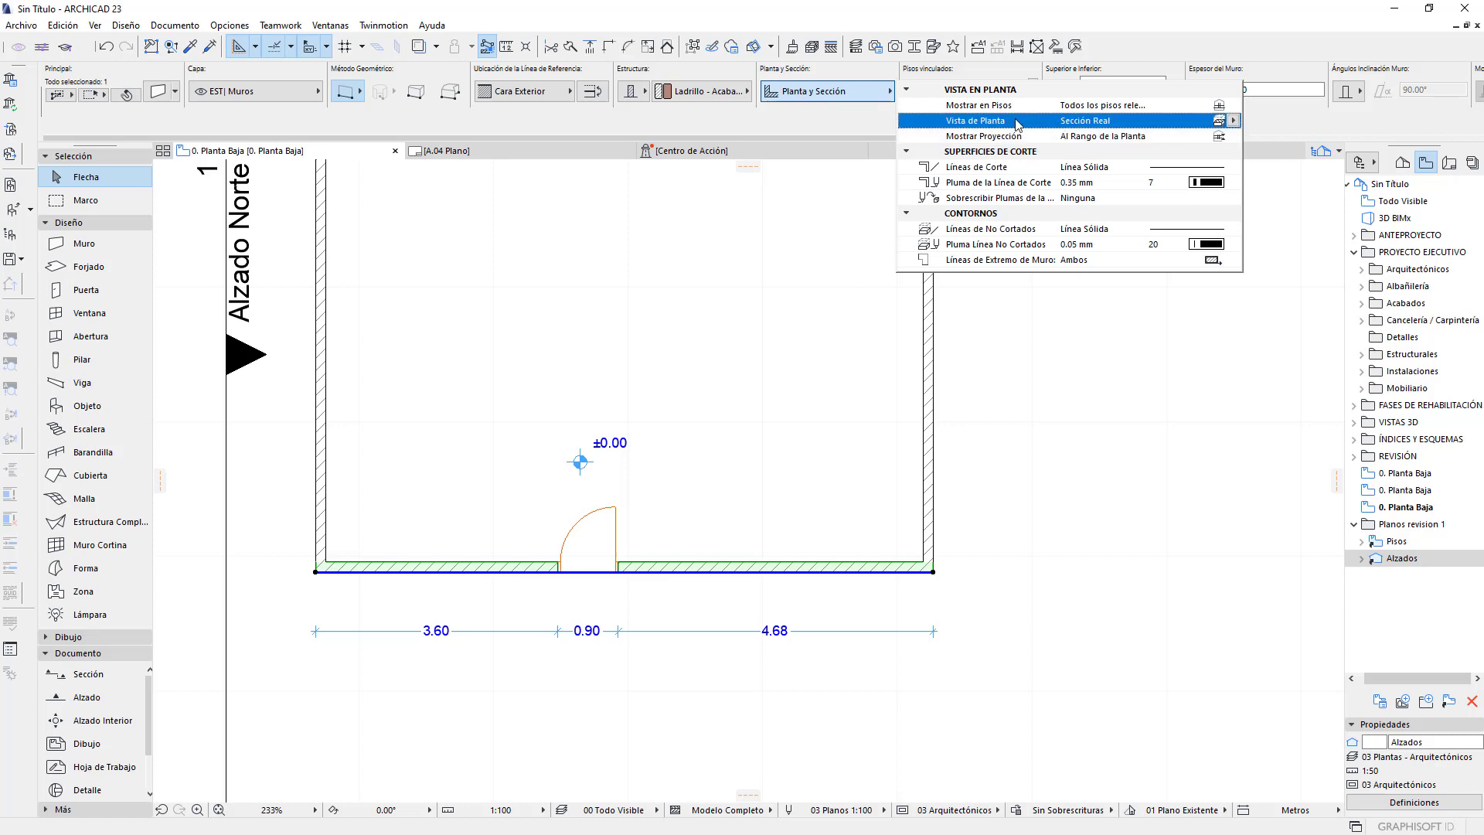
{"action": "left_click", "coordinate": [1233, 120]}
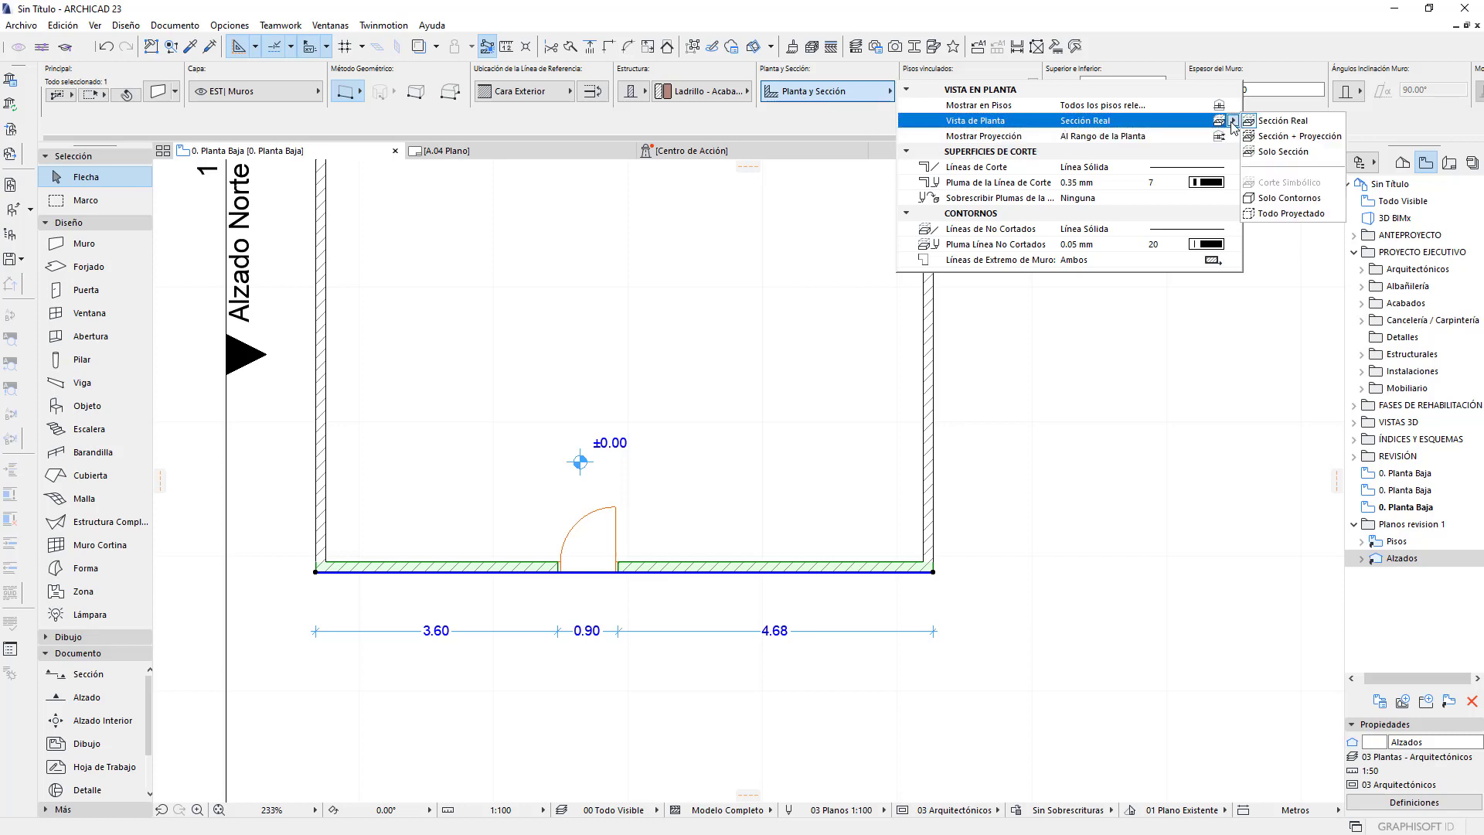
{"action": "left_click", "coordinate": [1289, 198]}
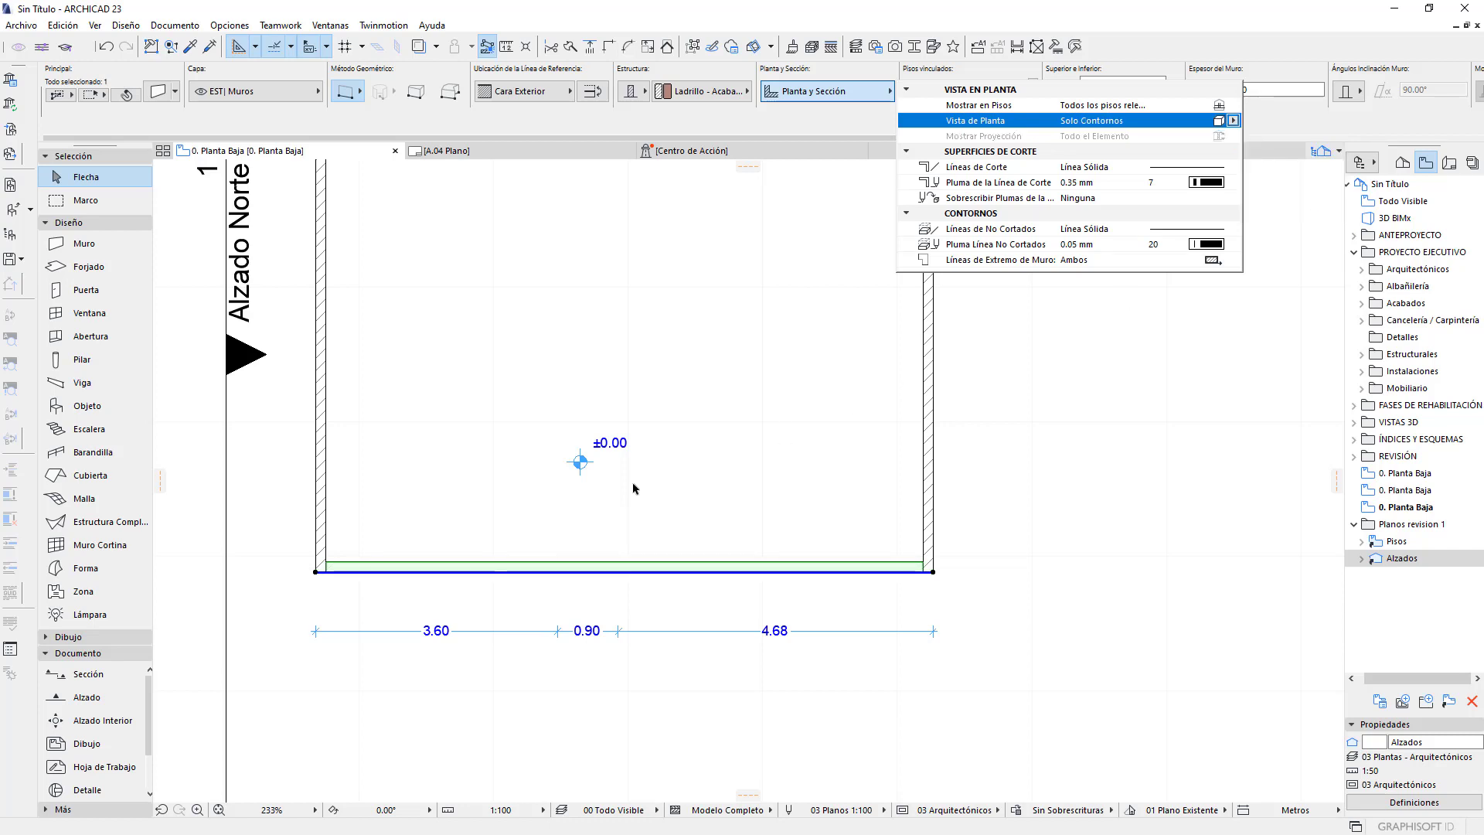
{"action": "scroll", "coordinate": [662, 600], "scroll_direction": "up", "scroll_amount": 3}
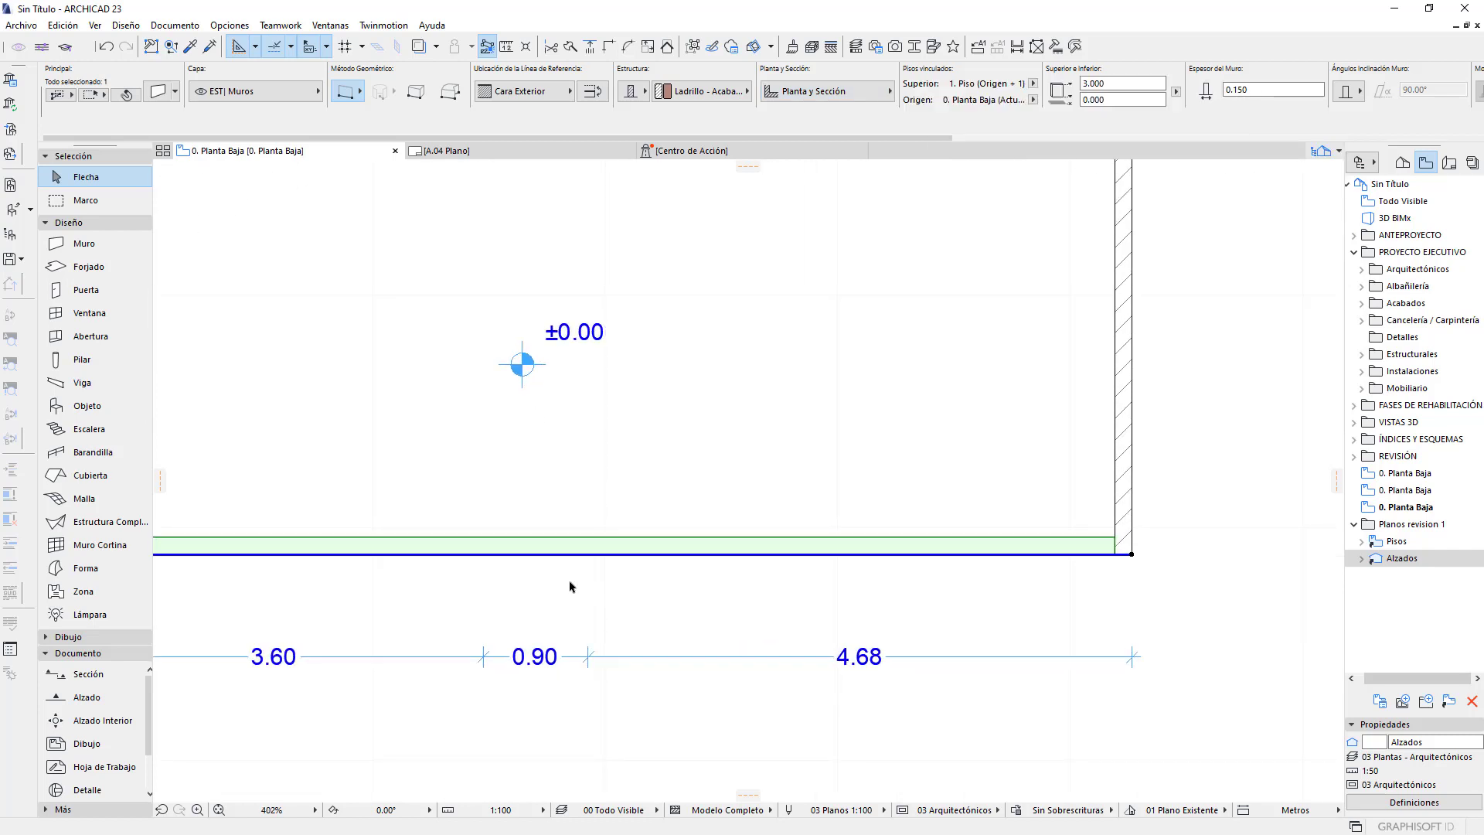
Deselect the wall and pan around to view the room with the outline-only wall
{"action": "left_click", "coordinate": [604, 607]}
{"action": "middle_click_drag", "start_coordinate": [613, 608], "coordinate": [695, 570]}
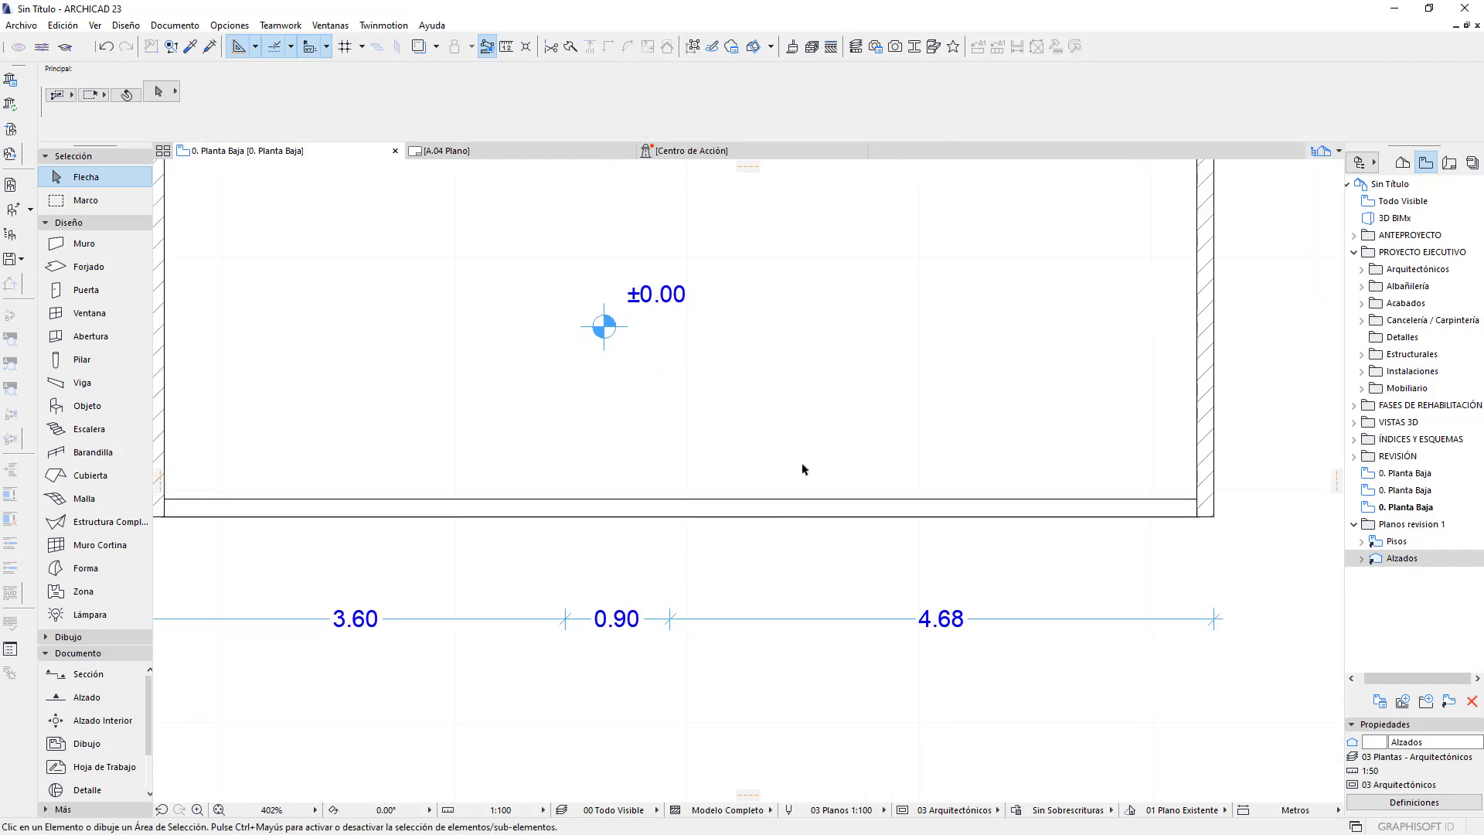
{"action": "scroll", "coordinate": [698, 581], "scroll_direction": "down", "scroll_amount": 1}
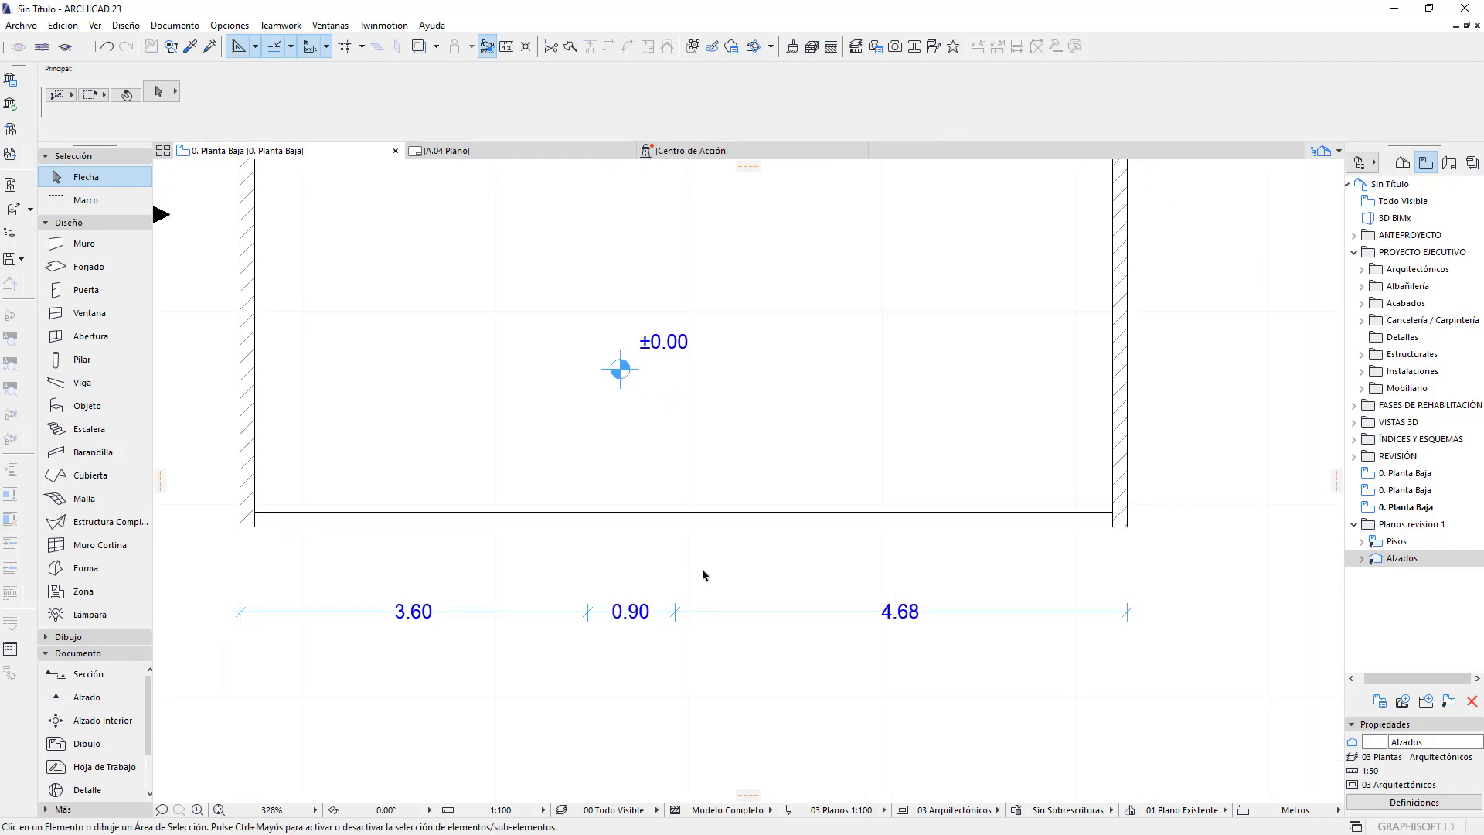
{"action": "scroll", "coordinate": [701, 582], "scroll_direction": "down", "scroll_amount": 1}
{"action": "middle_click_drag", "start_coordinate": [752, 470], "coordinate": [706, 600]}
{"action": "scroll", "coordinate": [950, 325], "scroll_direction": "down", "scroll_amount": 1}
{"action": "middle_click_drag", "start_coordinate": [963, 315], "coordinate": [950, 461]}
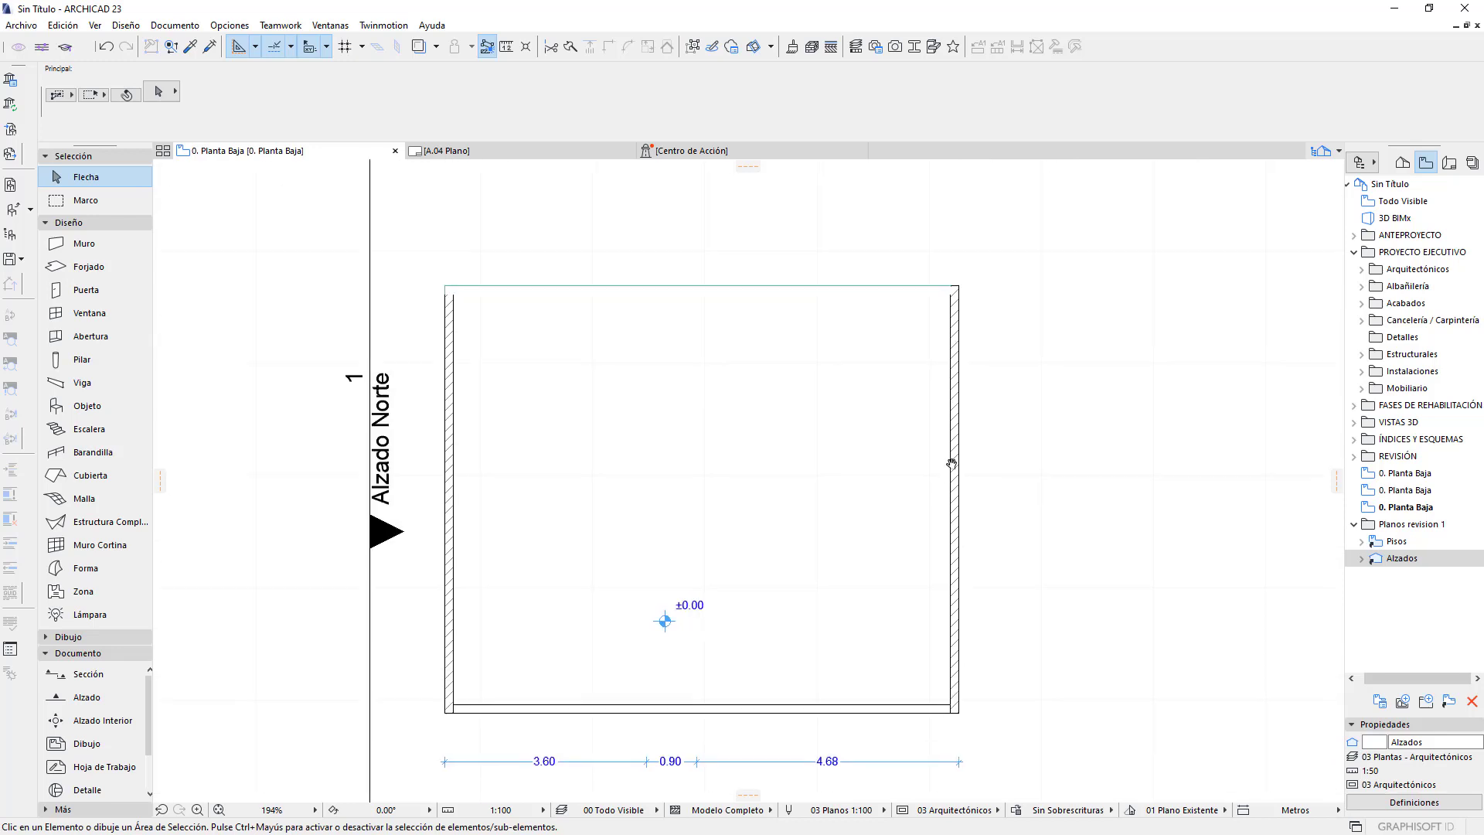
{"action": "scroll", "coordinate": [759, 546], "scroll_direction": "up", "scroll_amount": 1}
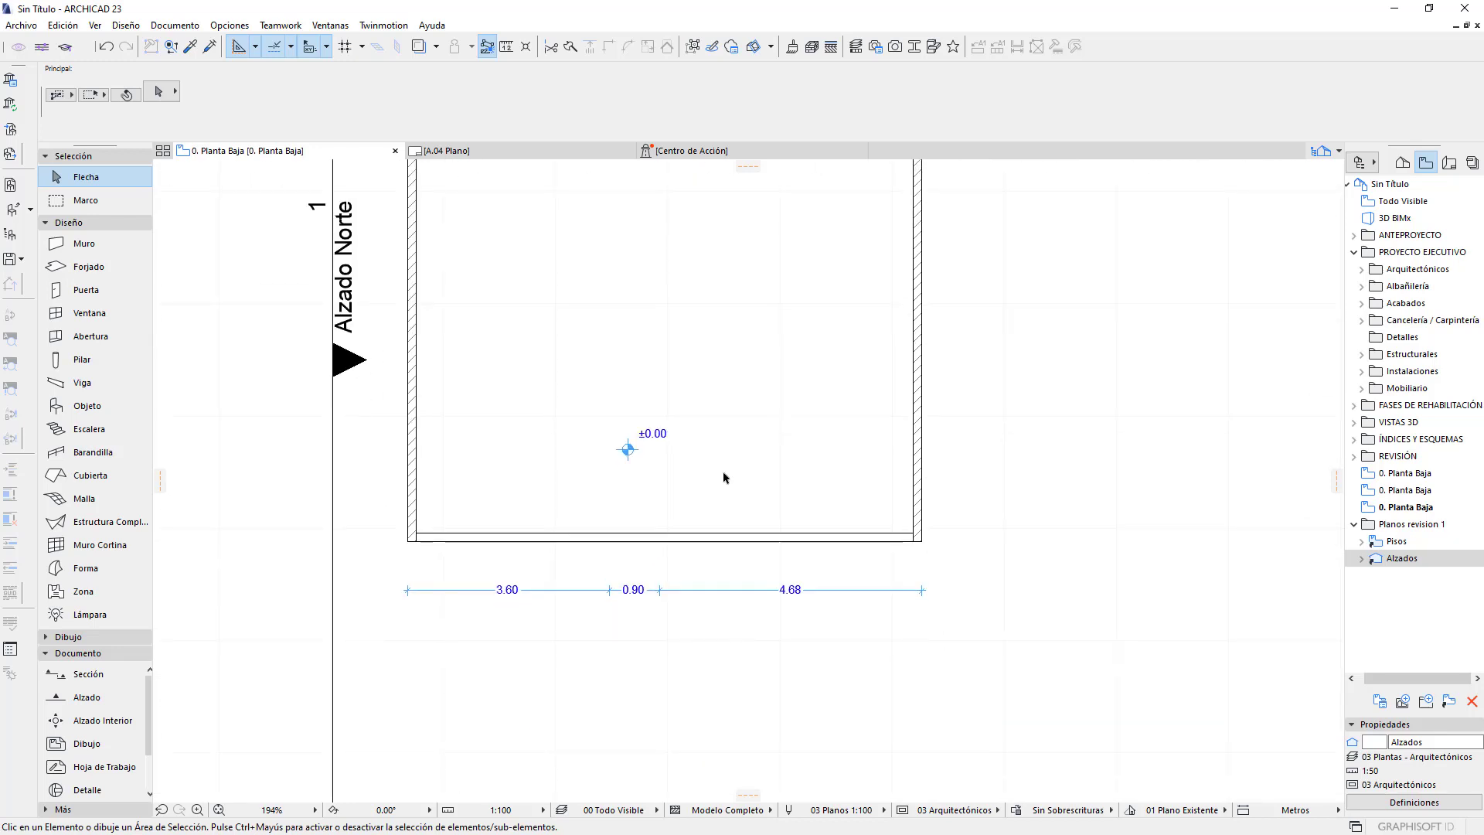
{"action": "scroll", "coordinate": [666, 536], "scroll_direction": "up", "scroll_amount": 1}
Toggle the wall between Sección + Proyección and Solo Contornos, leaving it at Sección + Proyección
{"action": "left_click", "coordinate": [666, 536]}
{"action": "scroll", "coordinate": [704, 481], "scroll_direction": "down", "scroll_amount": 1}
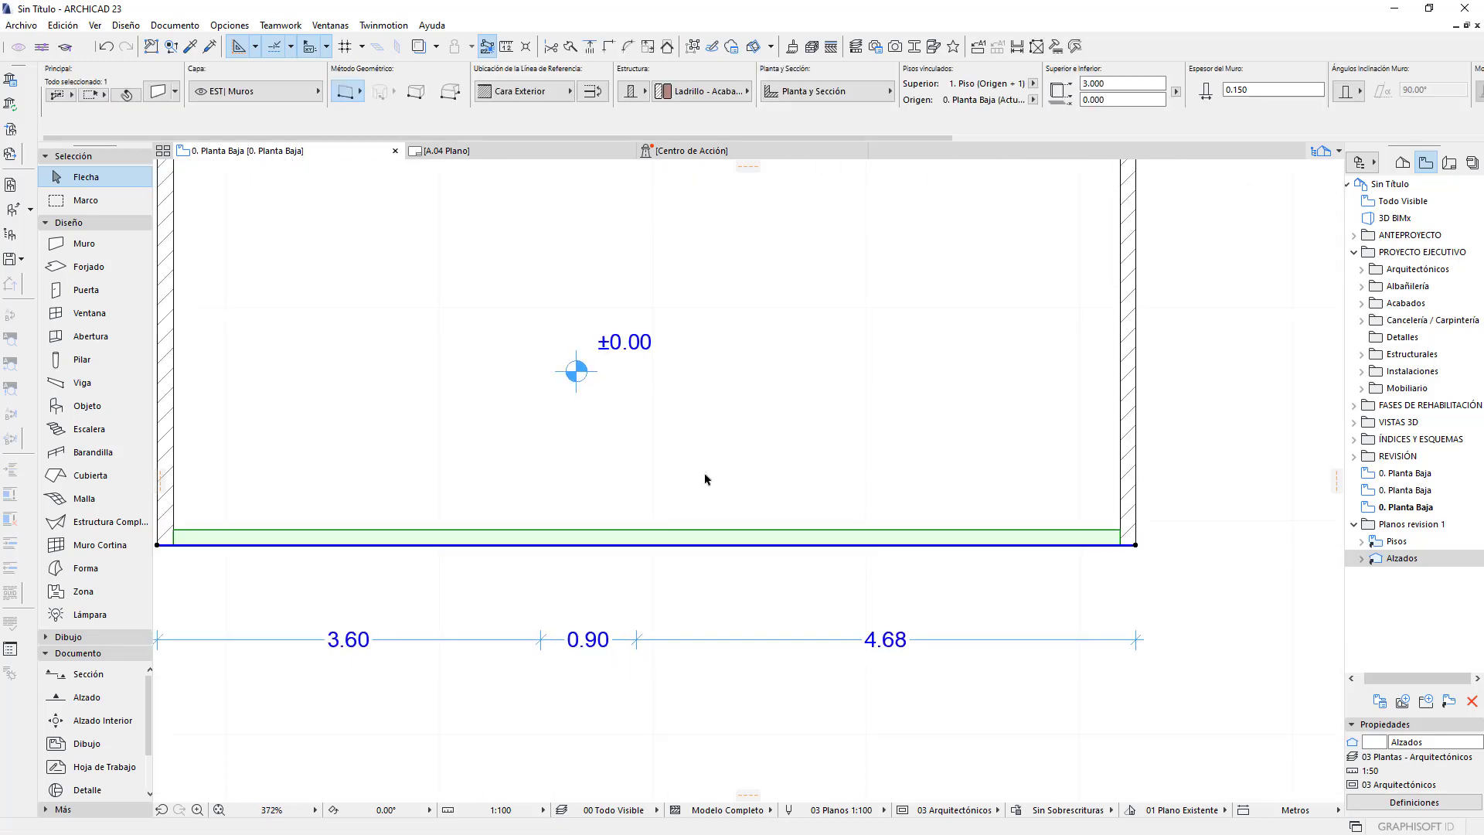
{"action": "left_click", "coordinate": [876, 98]}
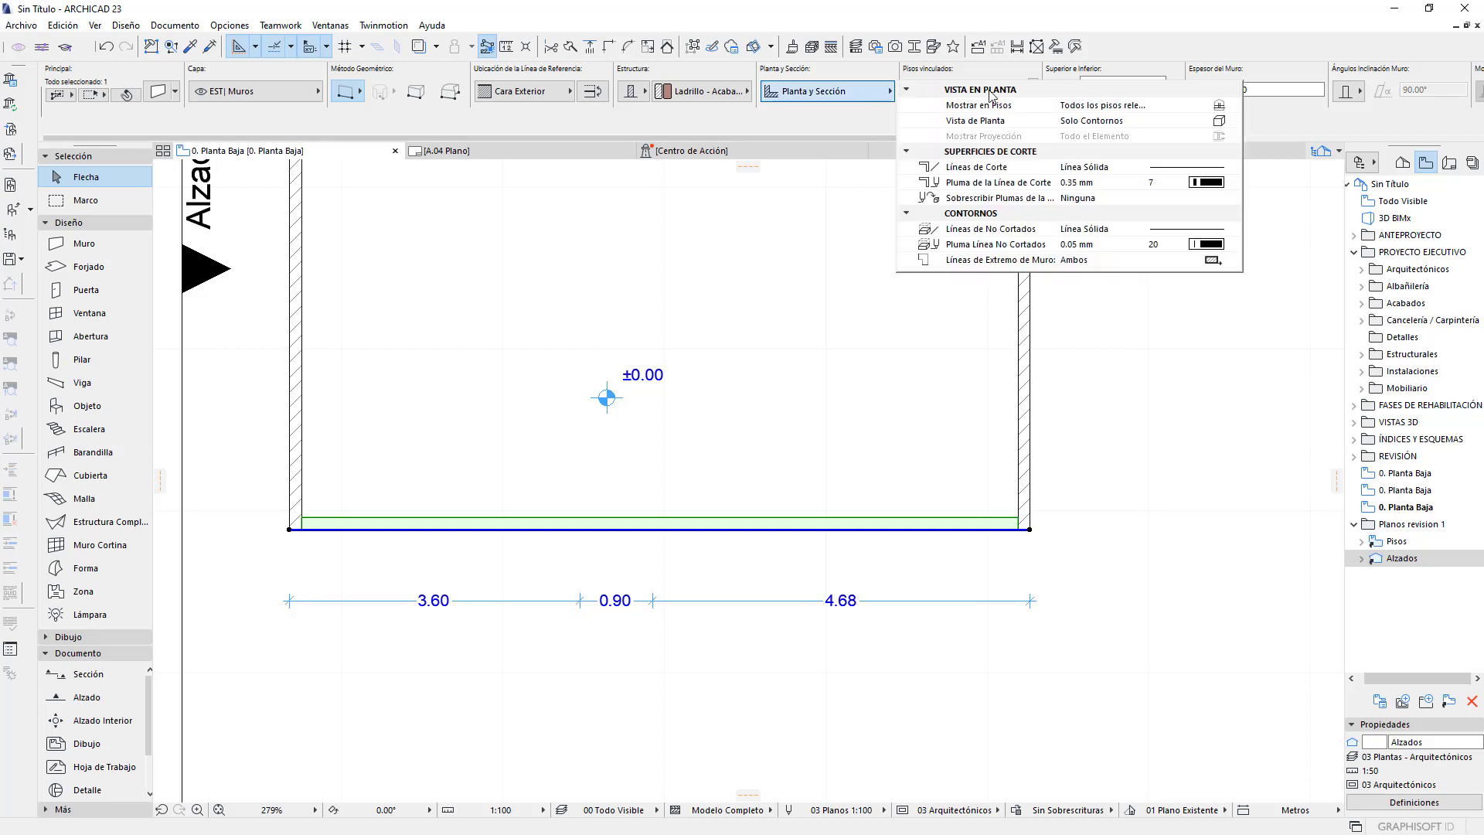
{"action": "left_click", "coordinate": [1219, 121]}
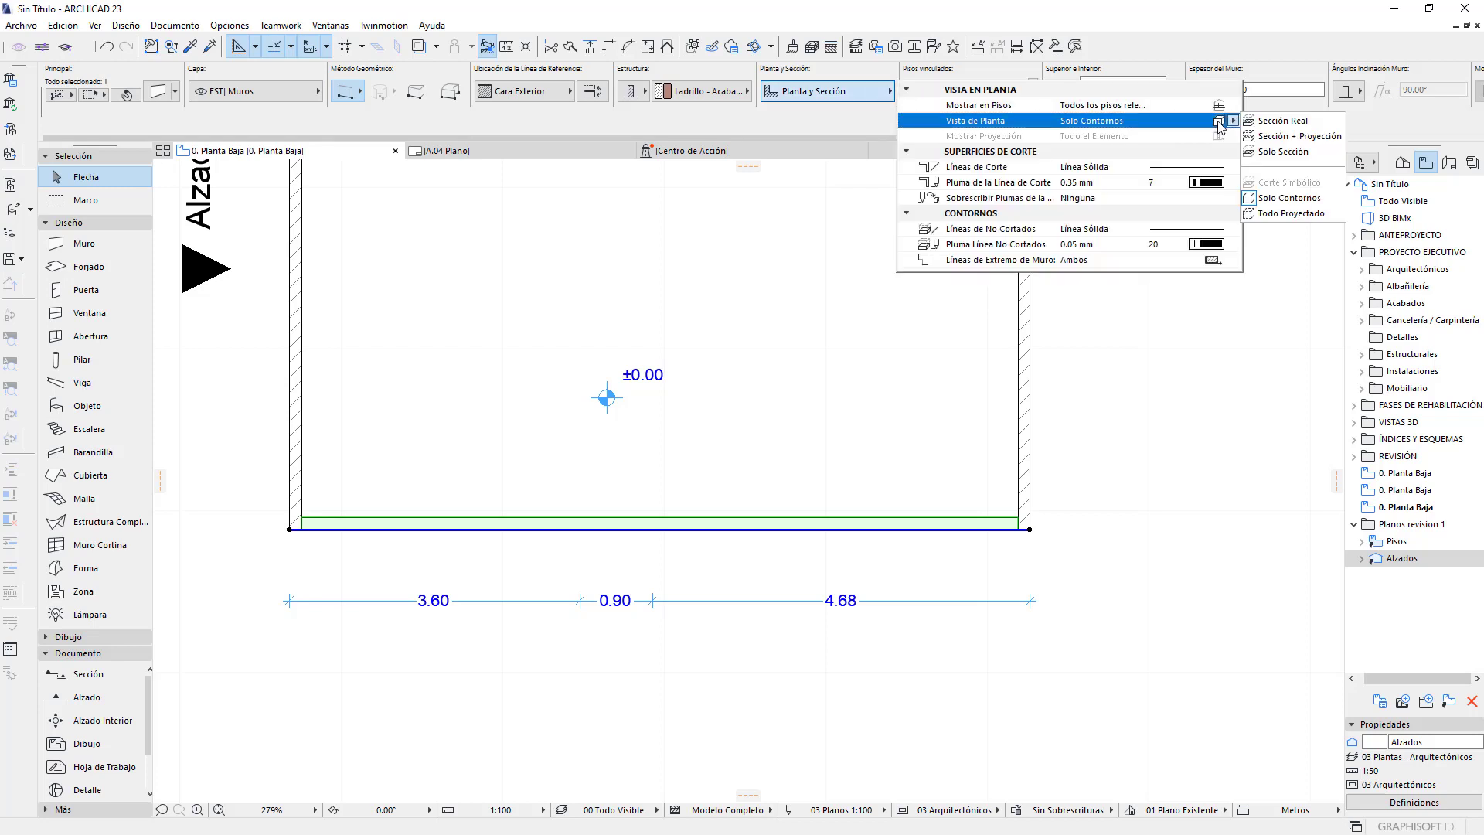
{"action": "left_click", "coordinate": [1295, 139]}
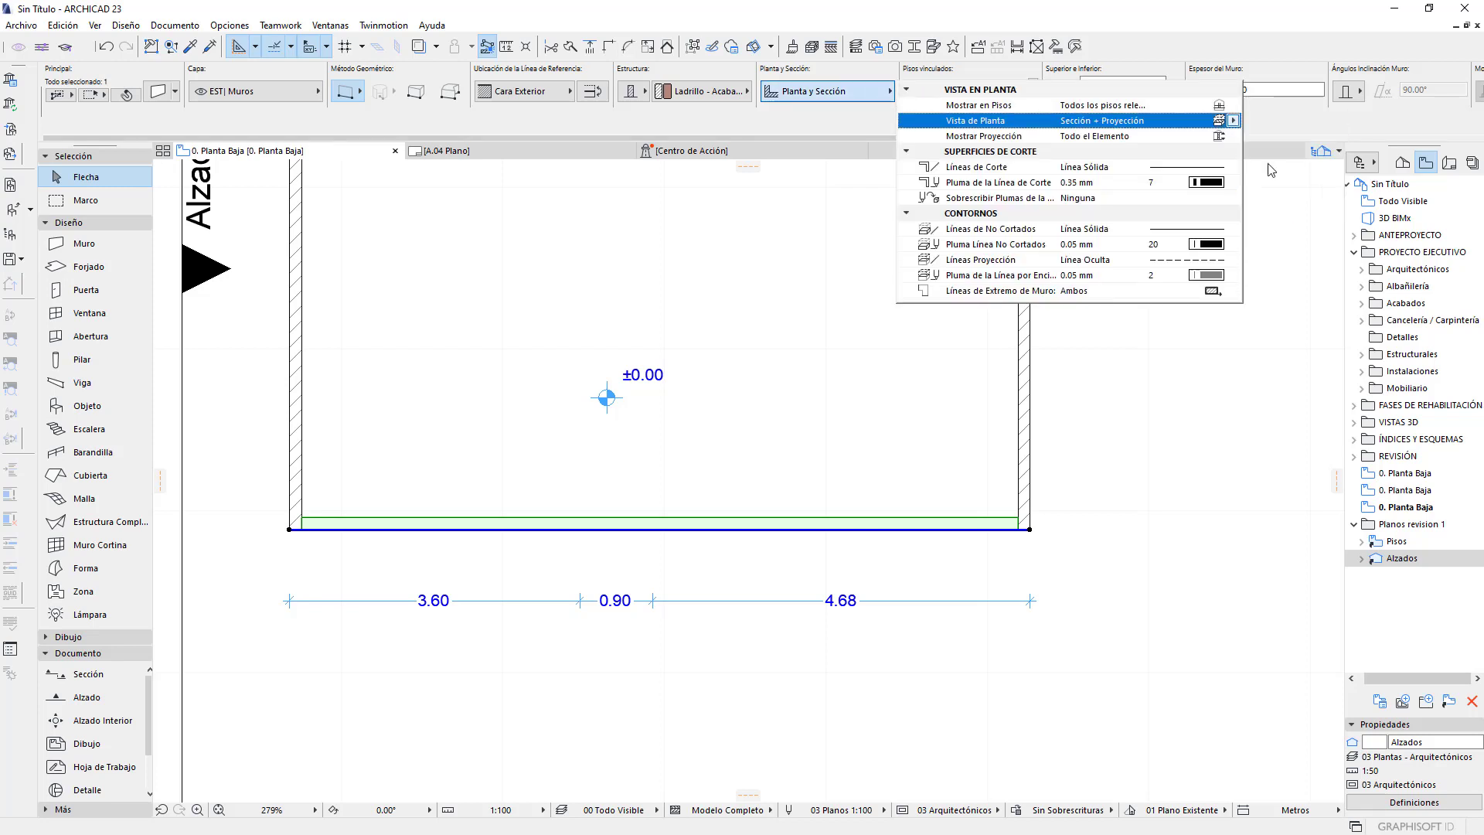
{"action": "left_click", "coordinate": [1234, 121]}
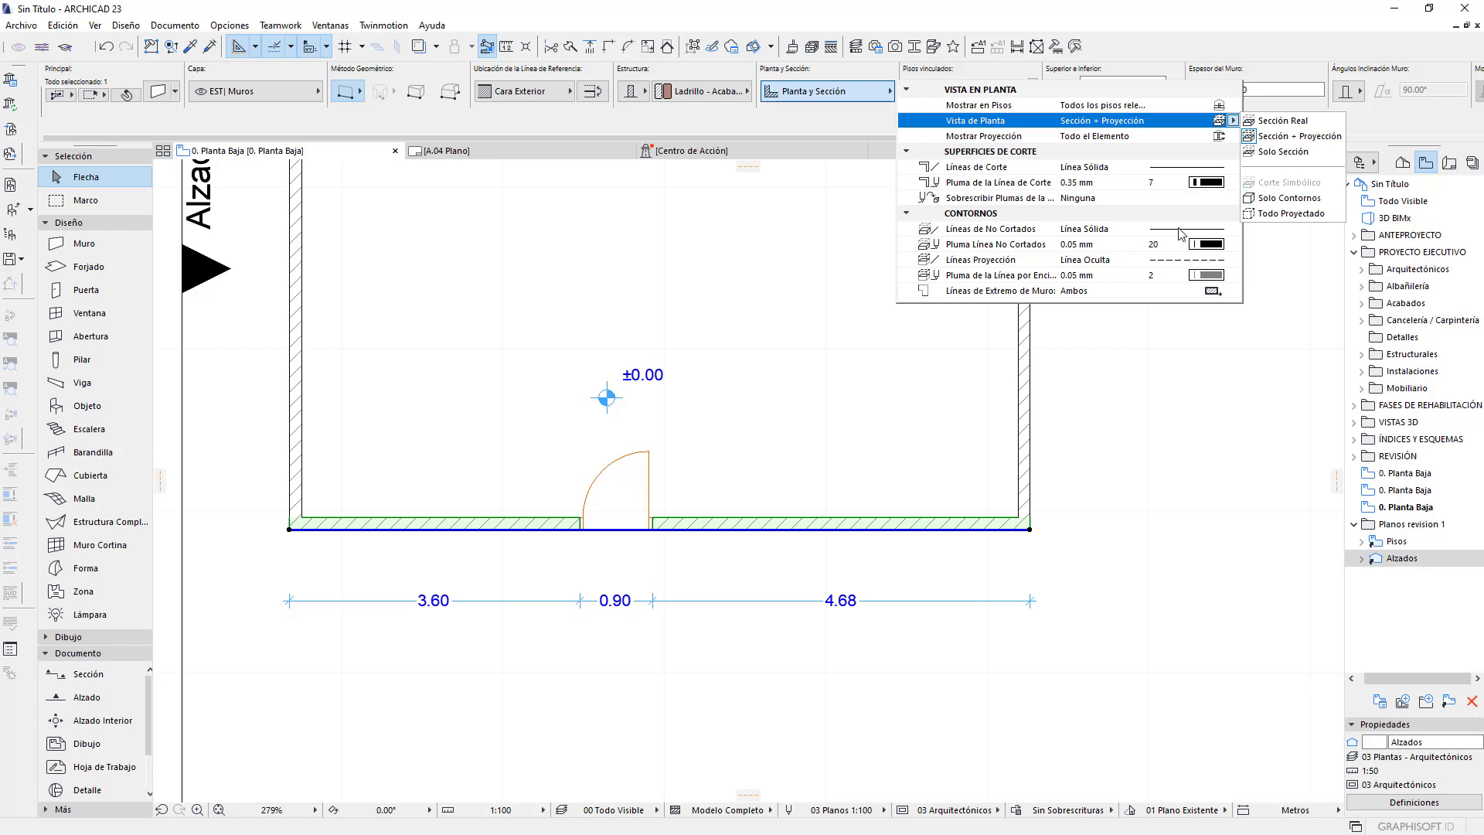
{"action": "left_click", "coordinate": [1289, 203]}
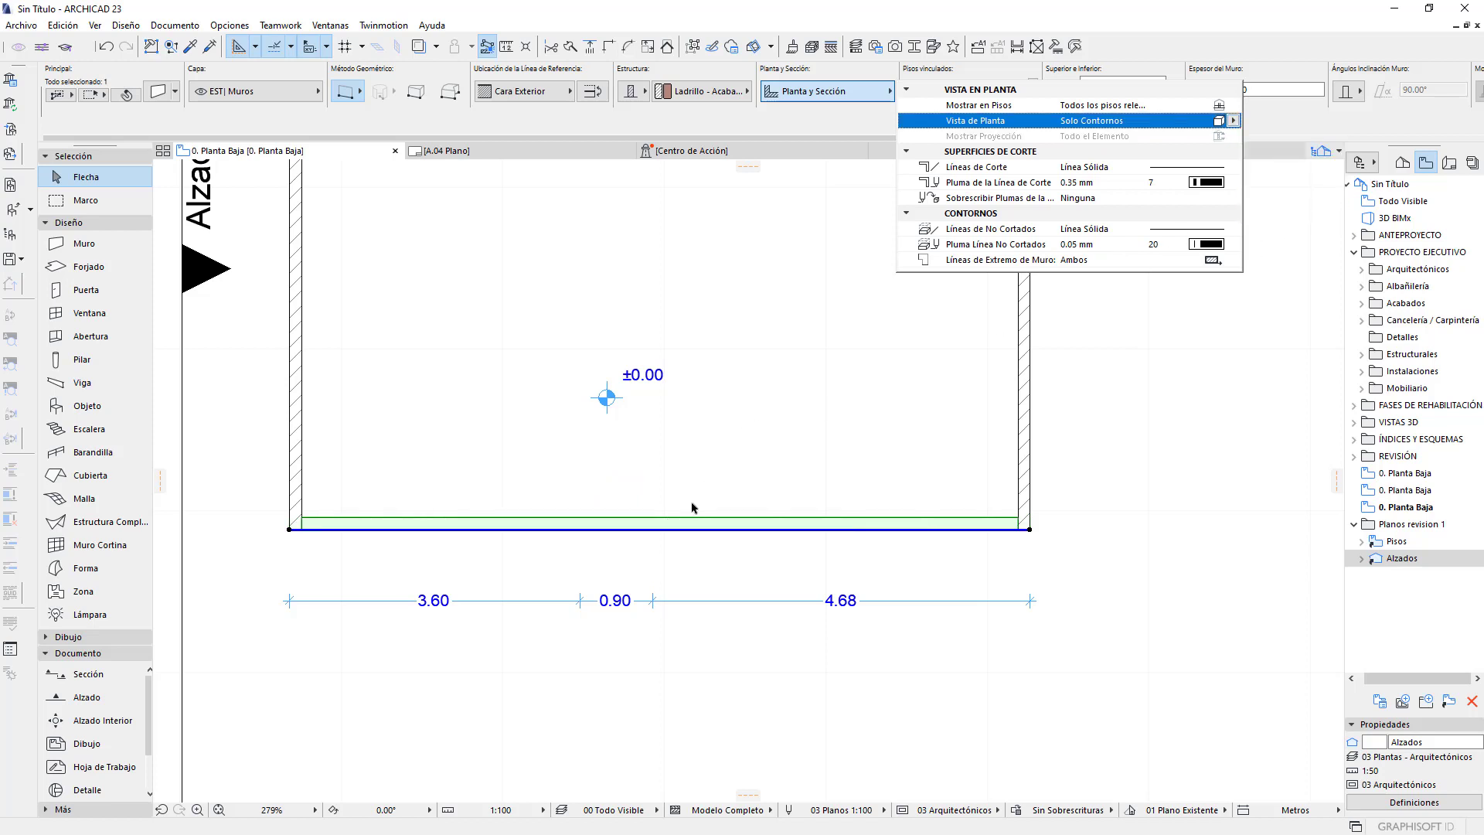
{"action": "left_click", "coordinate": [1233, 120]}
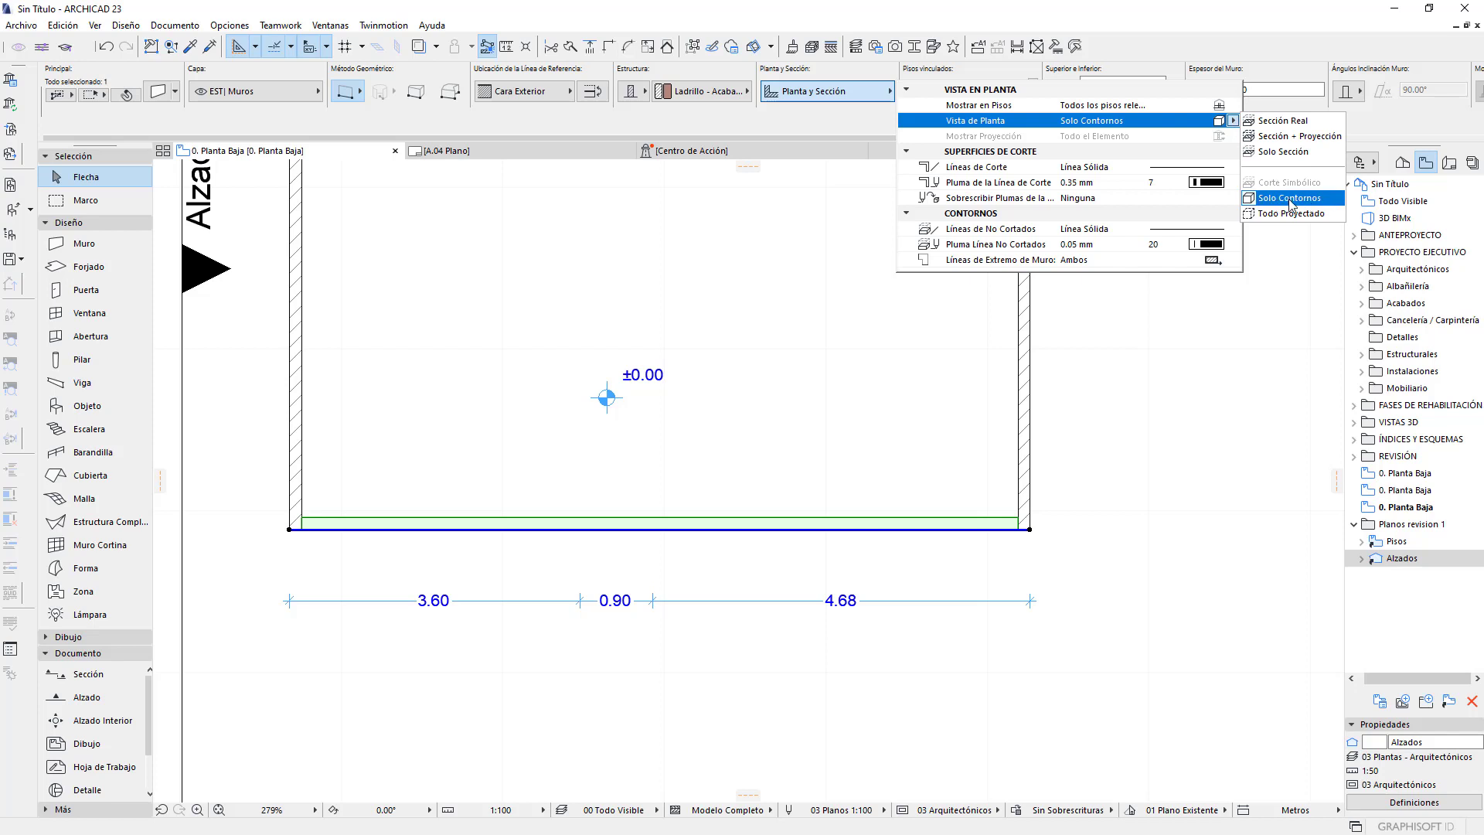
{"action": "left_click", "coordinate": [1302, 138]}
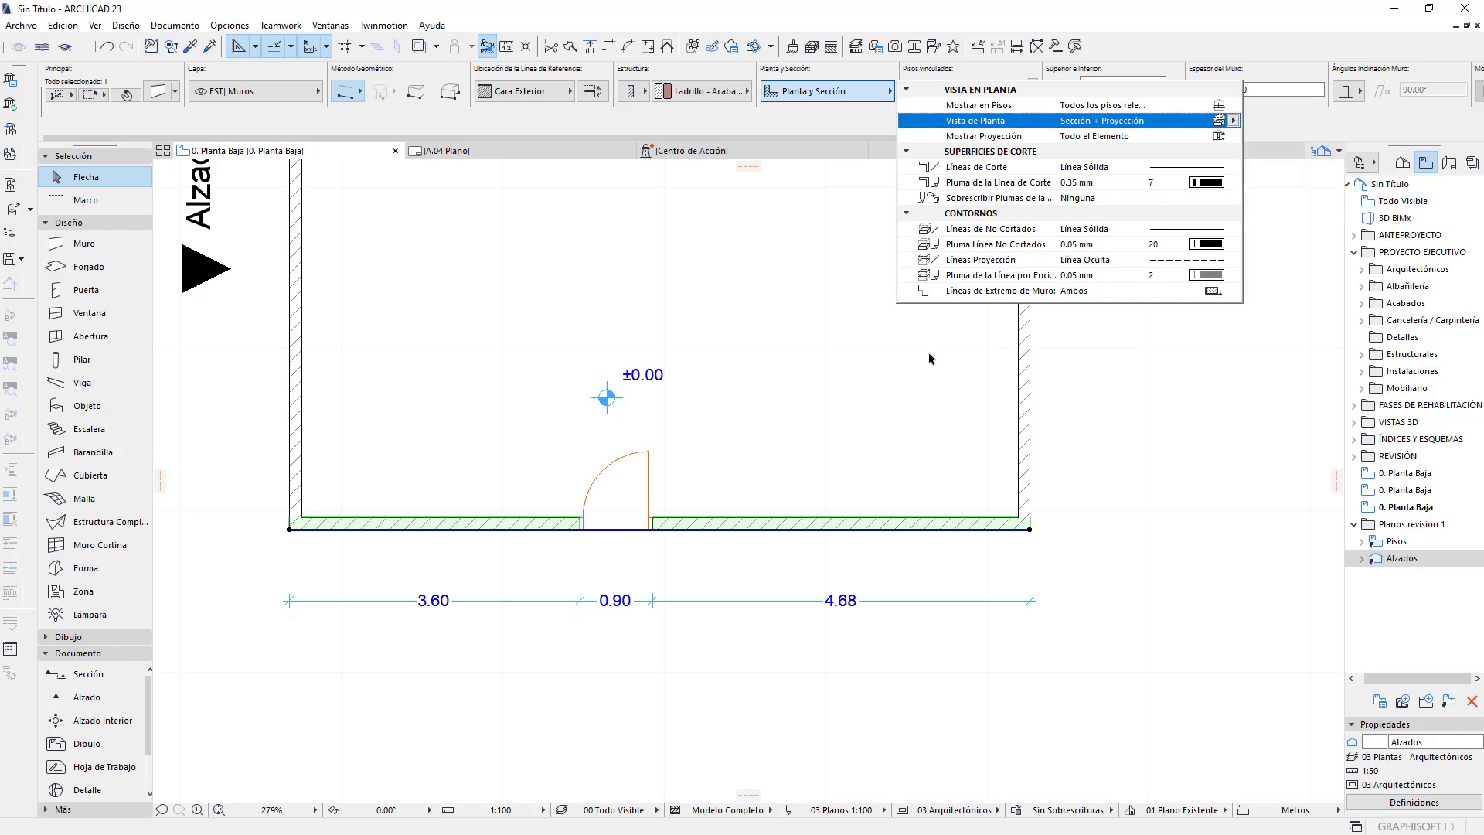
{"action": "left_click", "coordinate": [696, 478]}
{"action": "scroll", "coordinate": [705, 437], "scroll_direction": "down", "scroll_amount": 1}
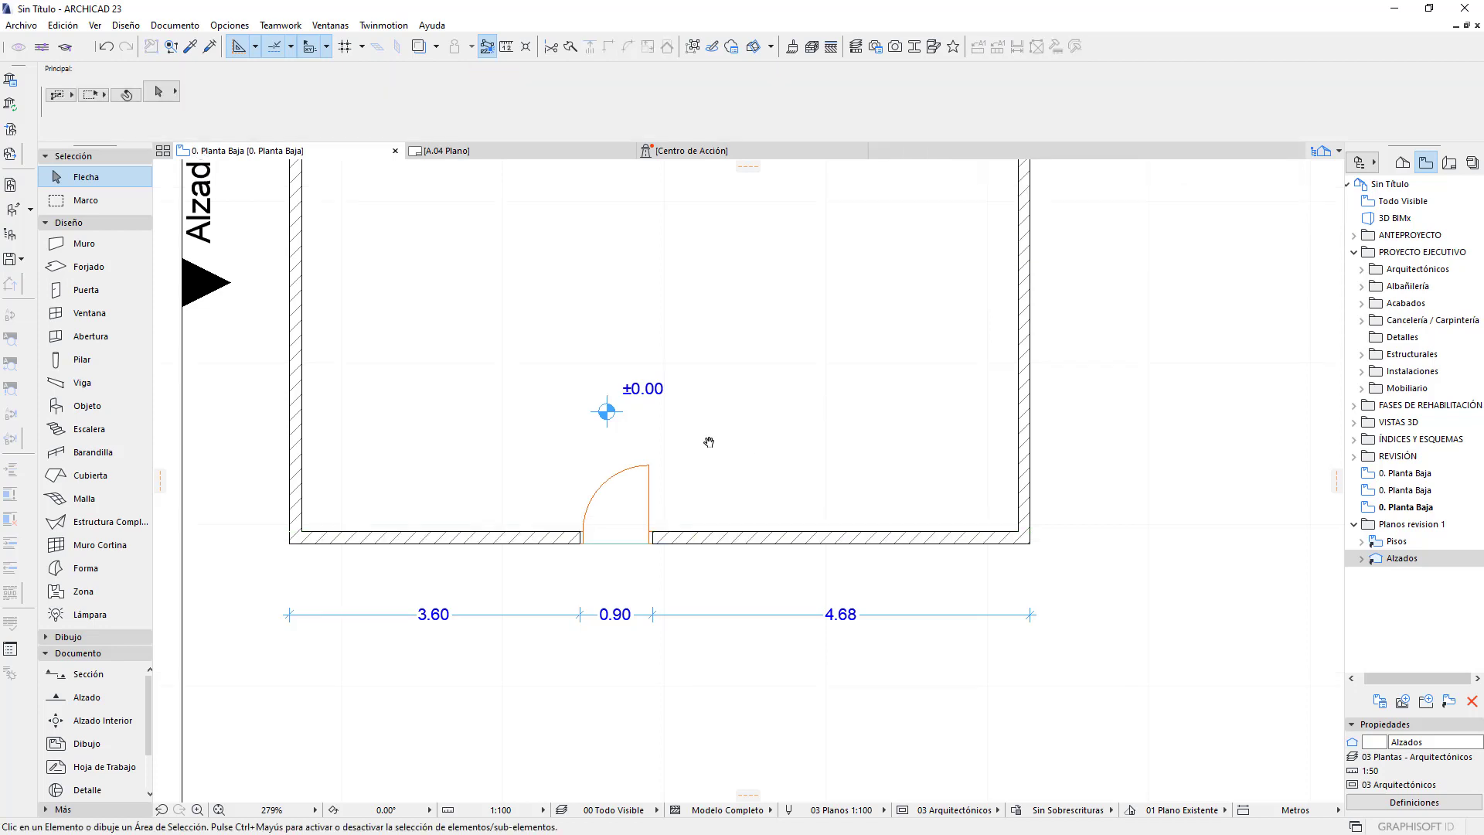
{"action": "scroll", "coordinate": [706, 487], "scroll_direction": "down", "scroll_amount": 1}
{"action": "scroll", "coordinate": [710, 503], "scroll_direction": "down", "scroll_amount": 2}
{"action": "middle_click_drag", "start_coordinate": [713, 505], "coordinate": [748, 473]}
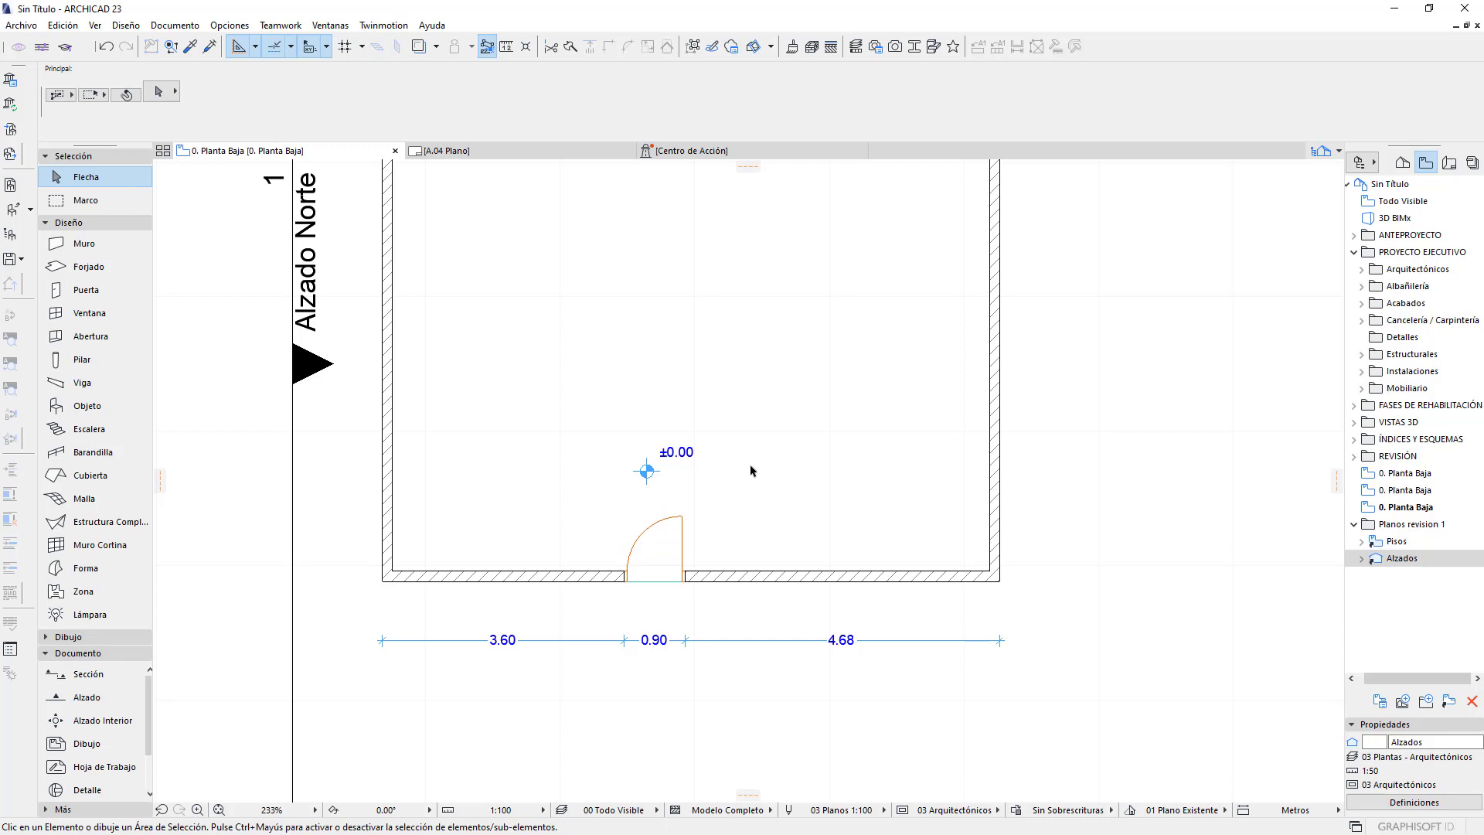
{"action": "middle_click_drag", "start_coordinate": [747, 532], "coordinate": [757, 529]}
{"action": "scroll", "coordinate": [777, 455], "scroll_direction": "up", "scroll_amount": 1}
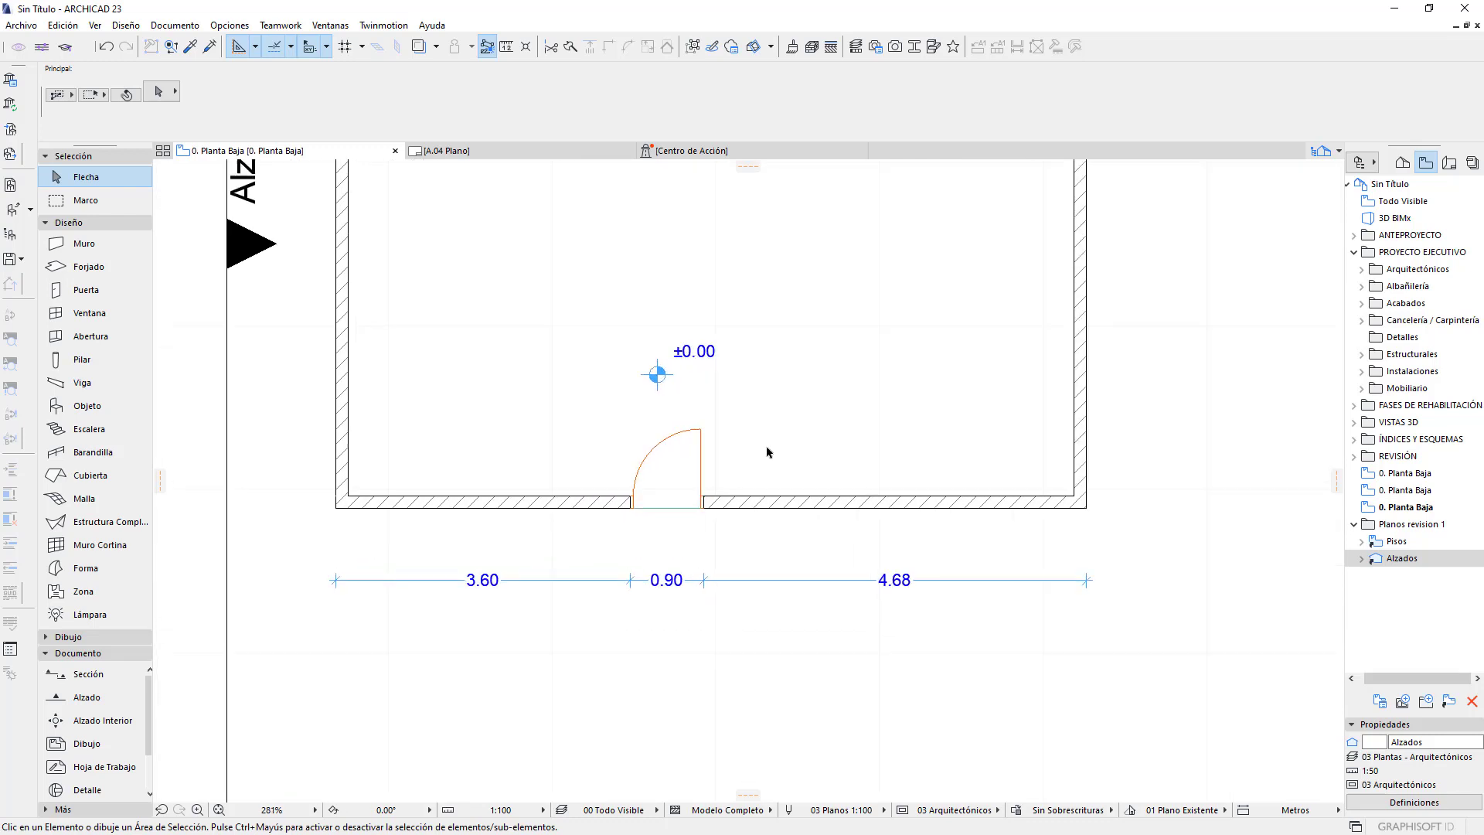
{"action": "scroll", "coordinate": [773, 457], "scroll_direction": "up", "scroll_amount": 1}
{"action": "middle_click_drag", "start_coordinate": [752, 460], "coordinate": [752, 490]}
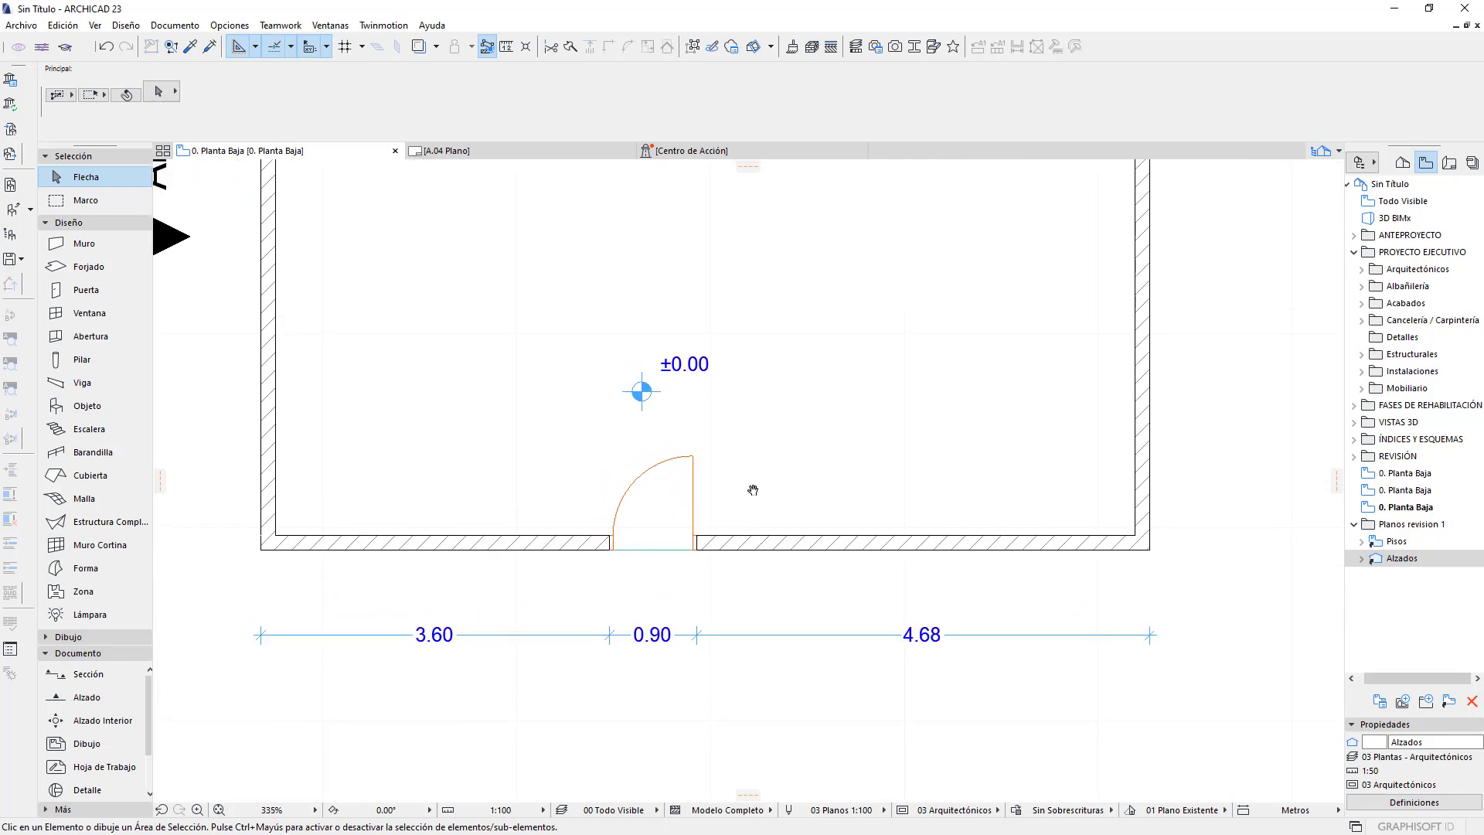